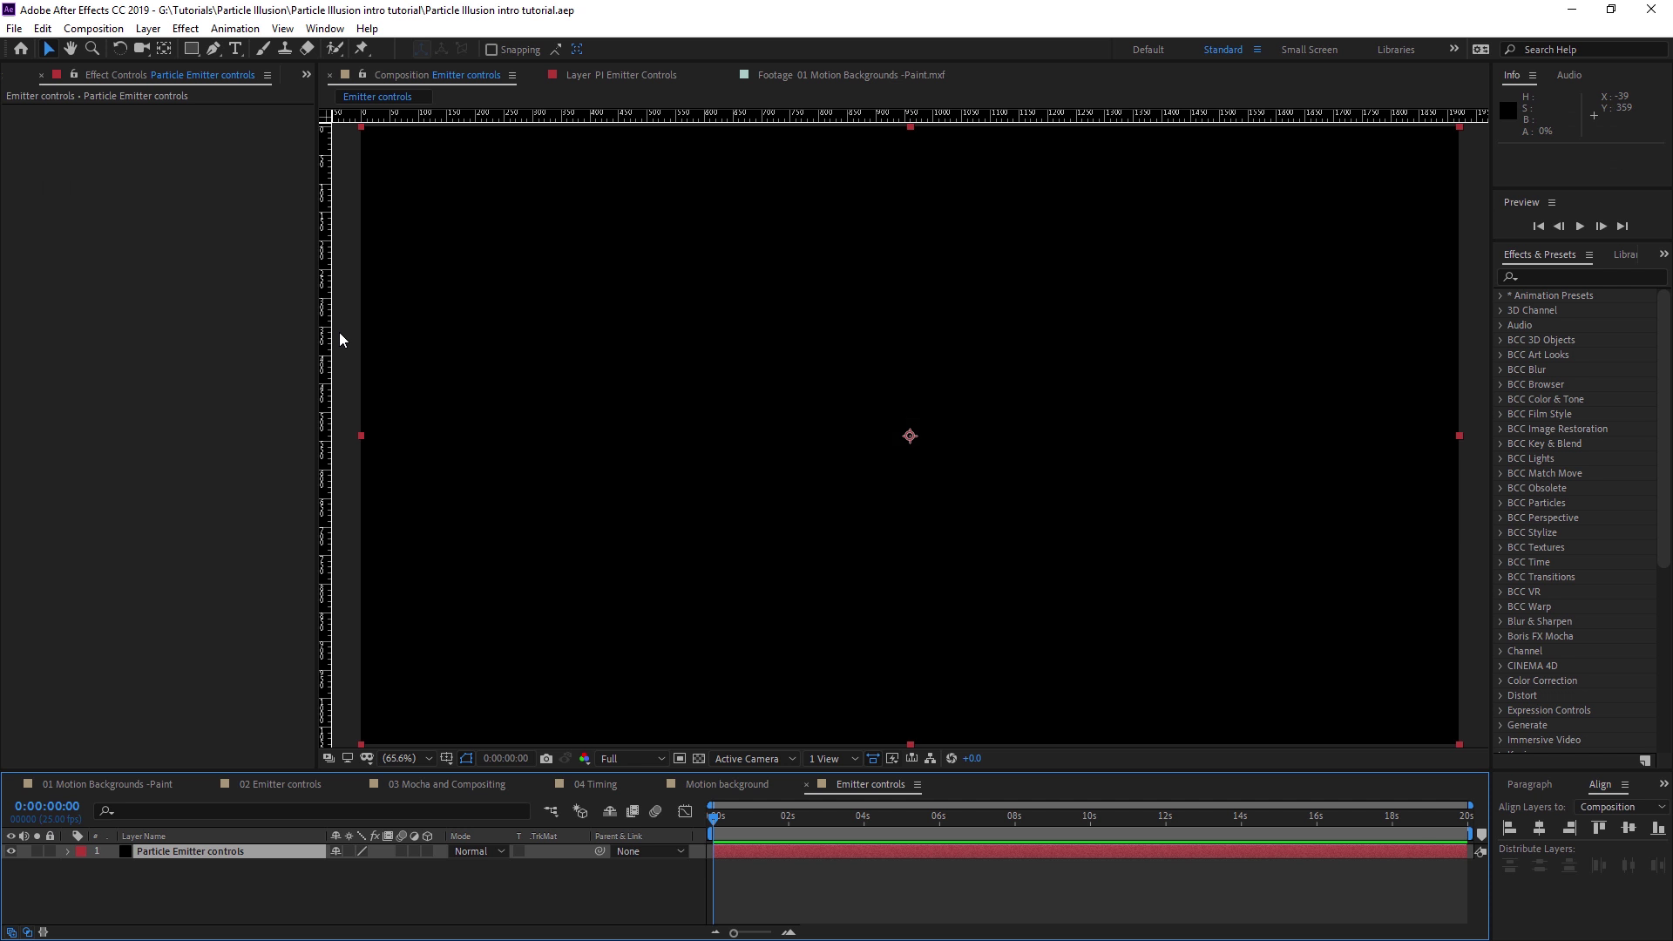
- Apply BCC Particle Illusion to the Particle Emitter controls layer and launch the Particle Illusion editor
{"action": "left_click", "coordinate": [186, 28]}
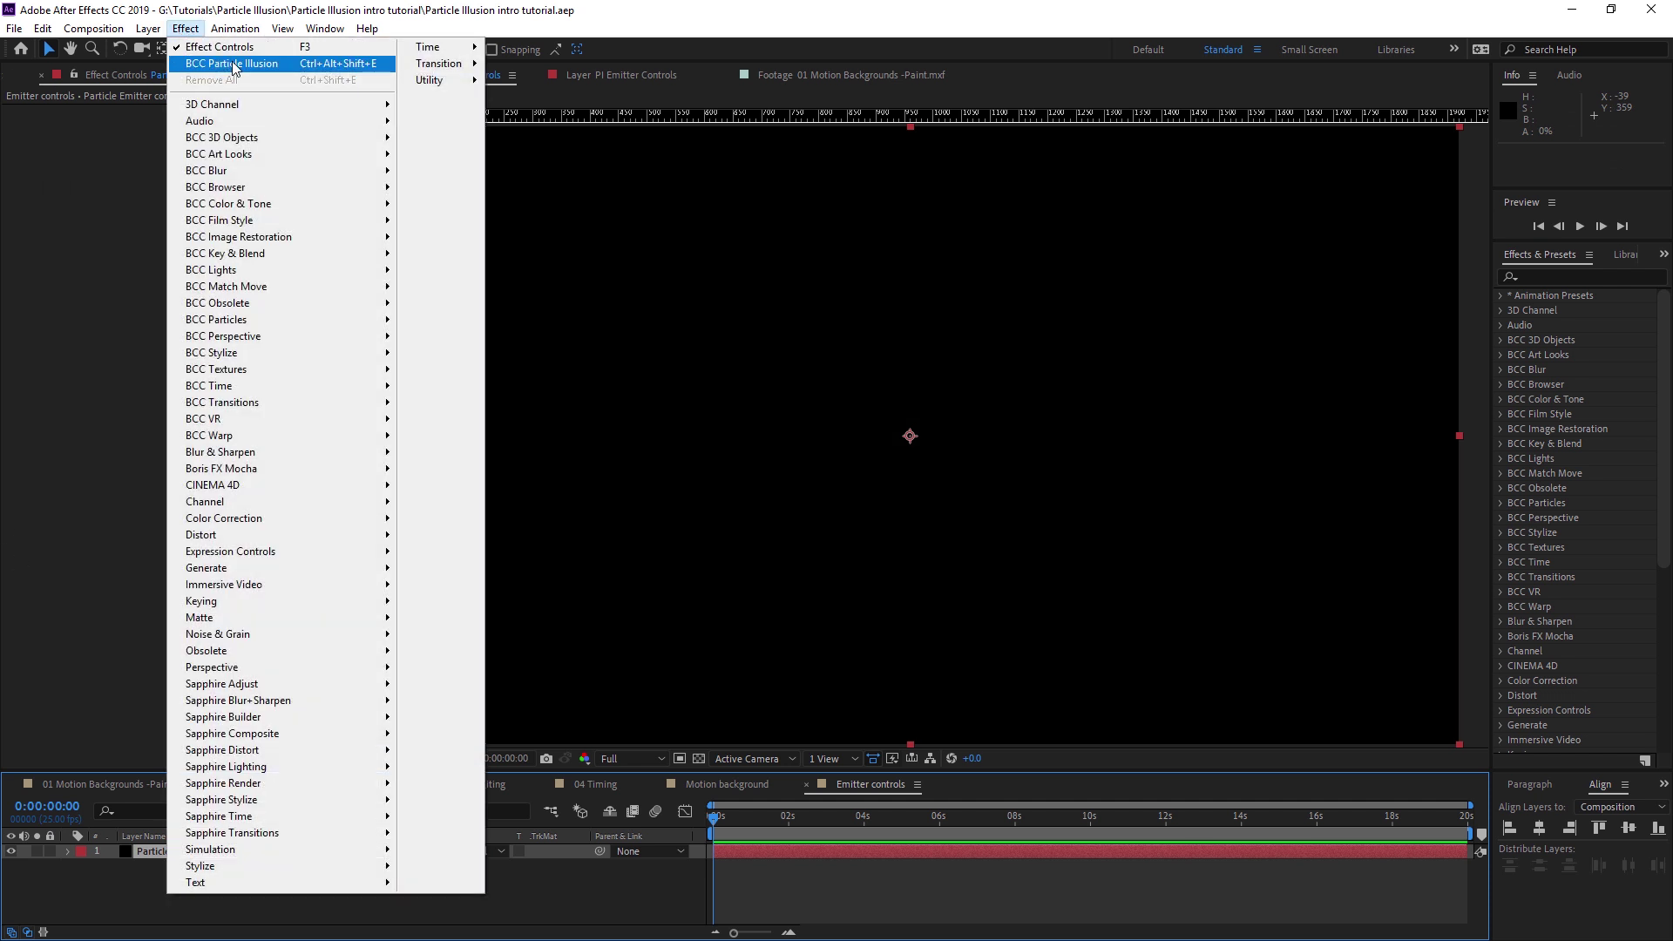
{"action": "left_click", "coordinate": [226, 61]}
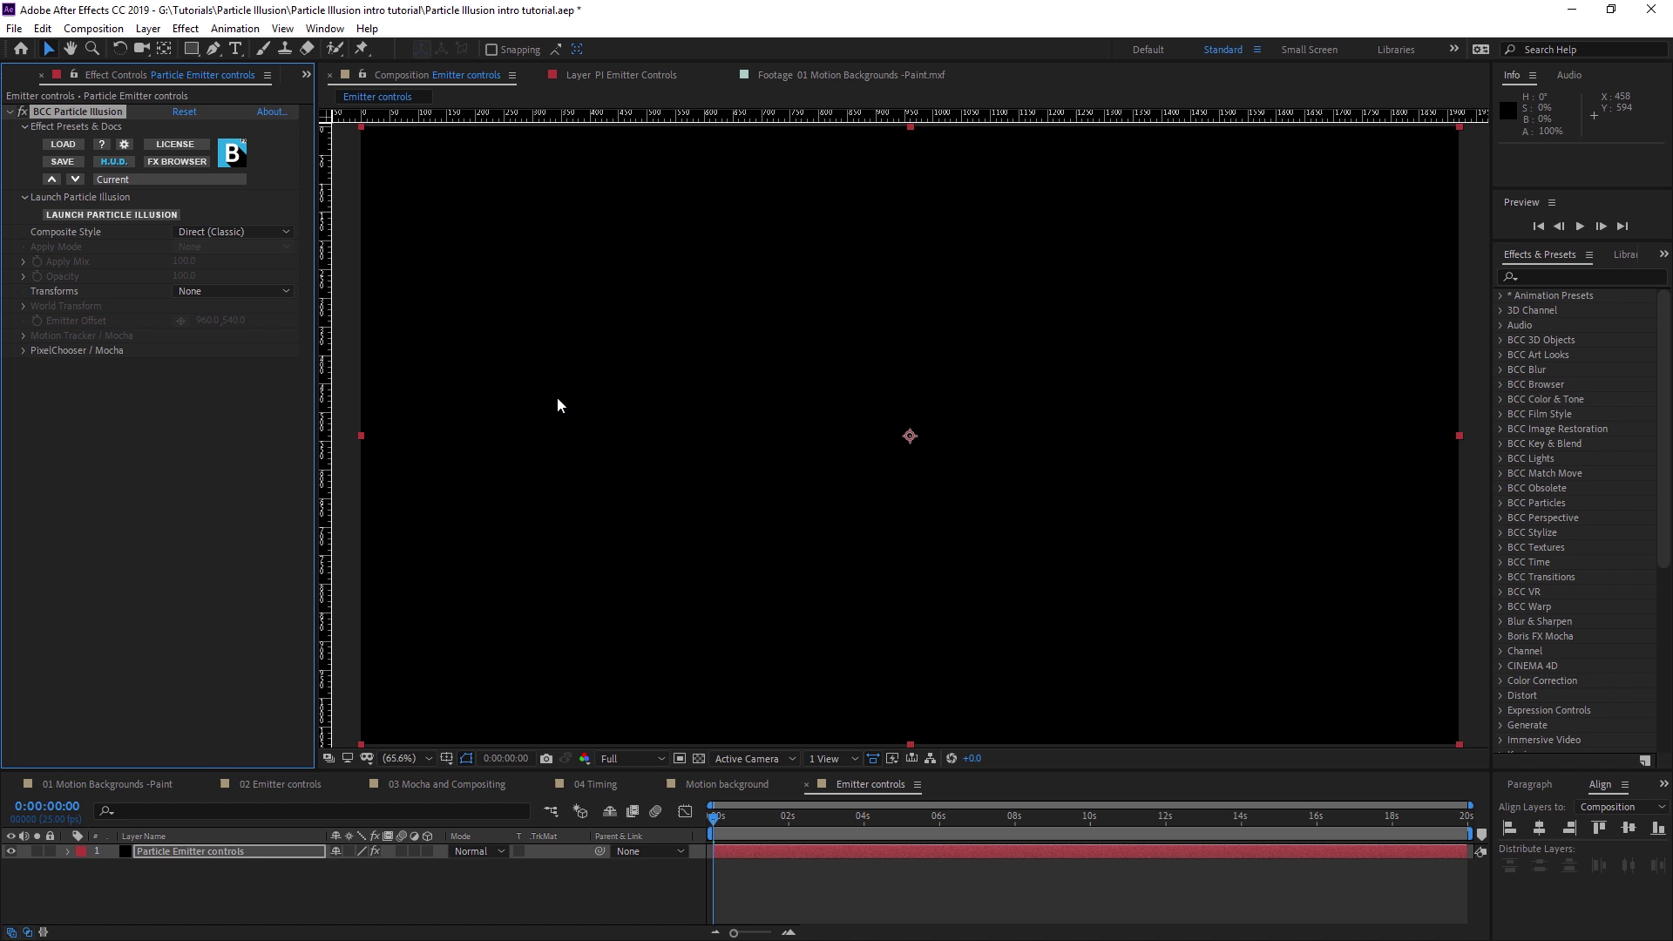
{"action": "left_click", "coordinate": [146, 217]}
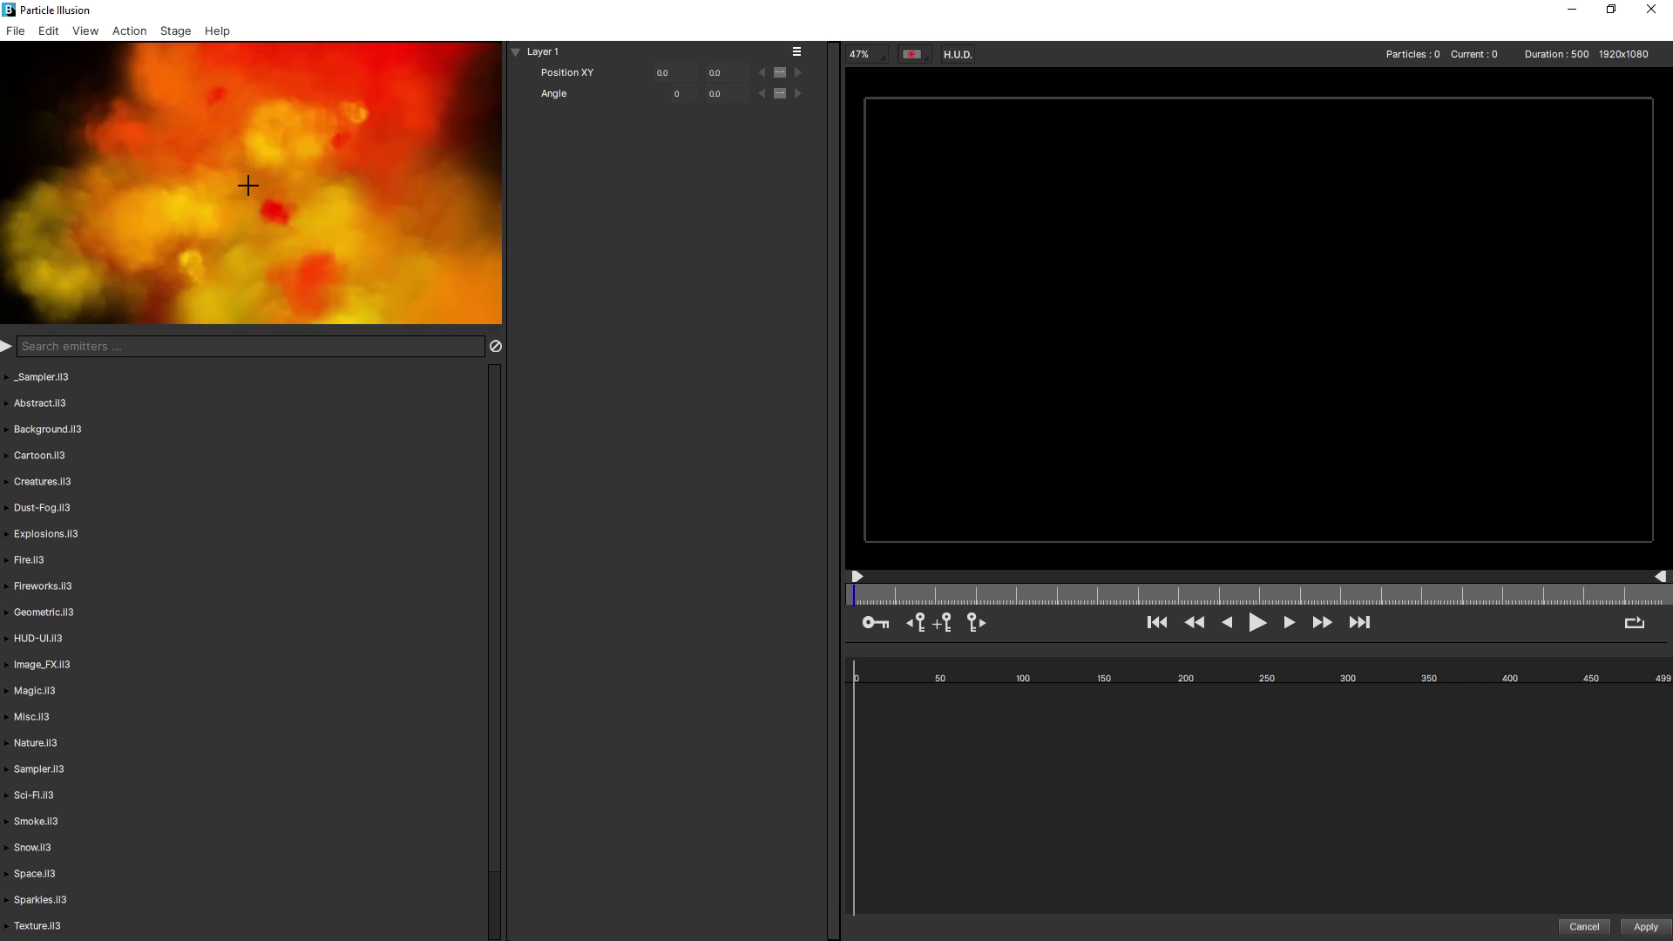
- Search the emitter library for 'tunnel' and enlarge the preview and library panels
{"action": "left_click", "coordinate": [164, 349]}
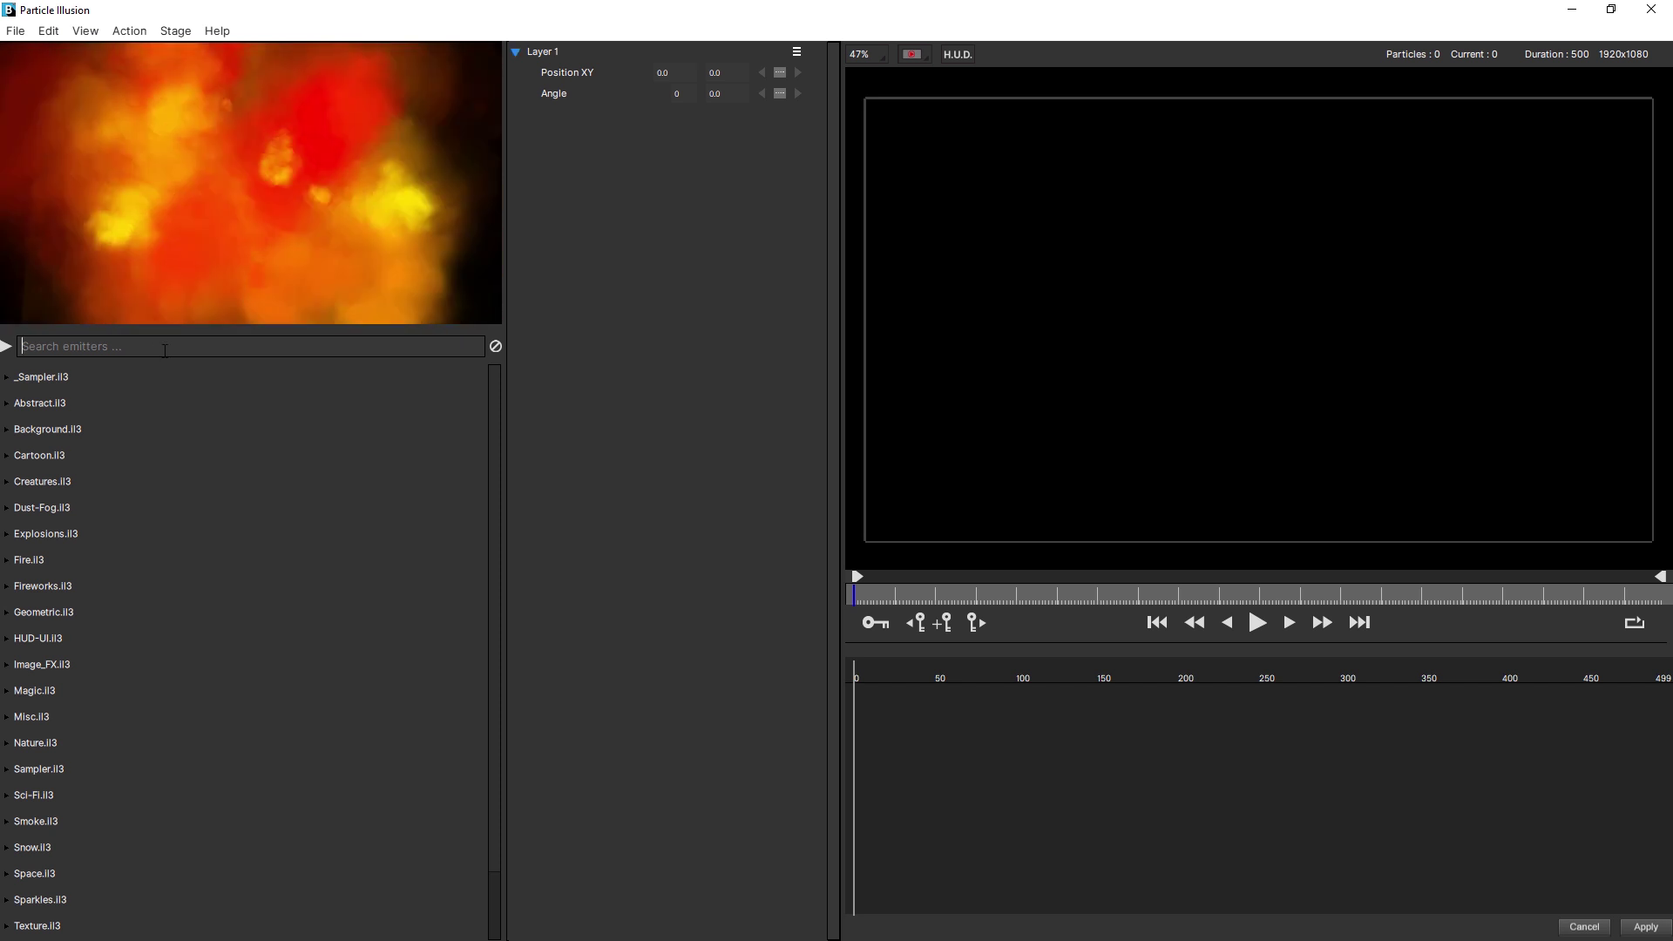
{"action": "type", "text": "tunnel"}
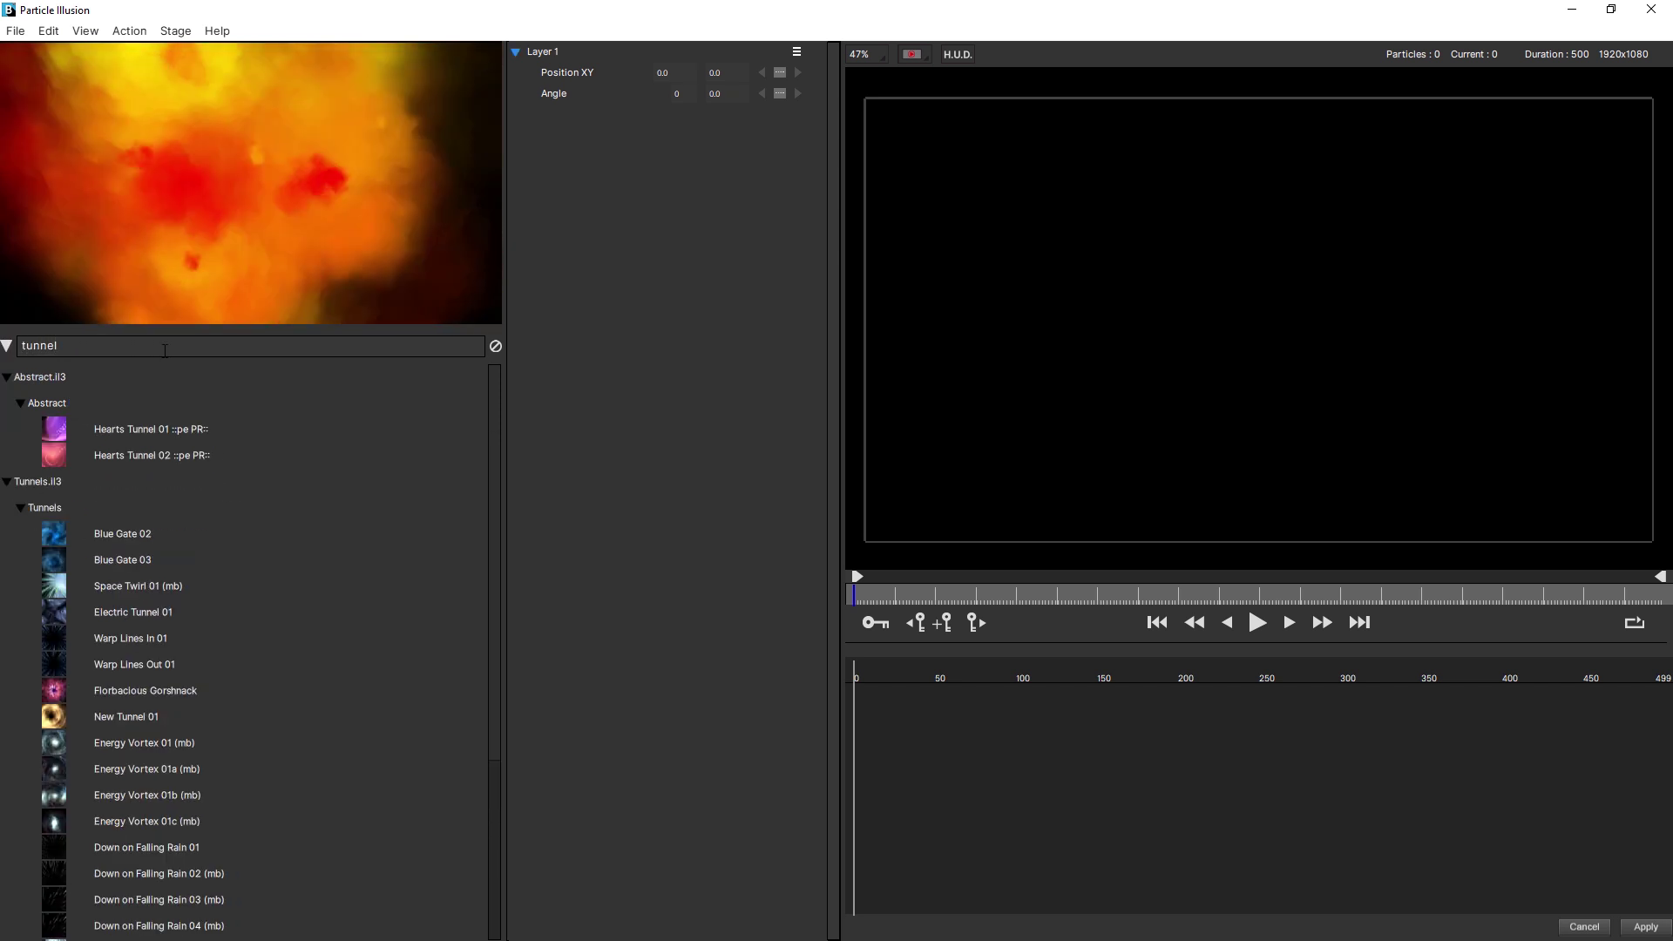
{"action": "left_click", "coordinate": [145, 427]}
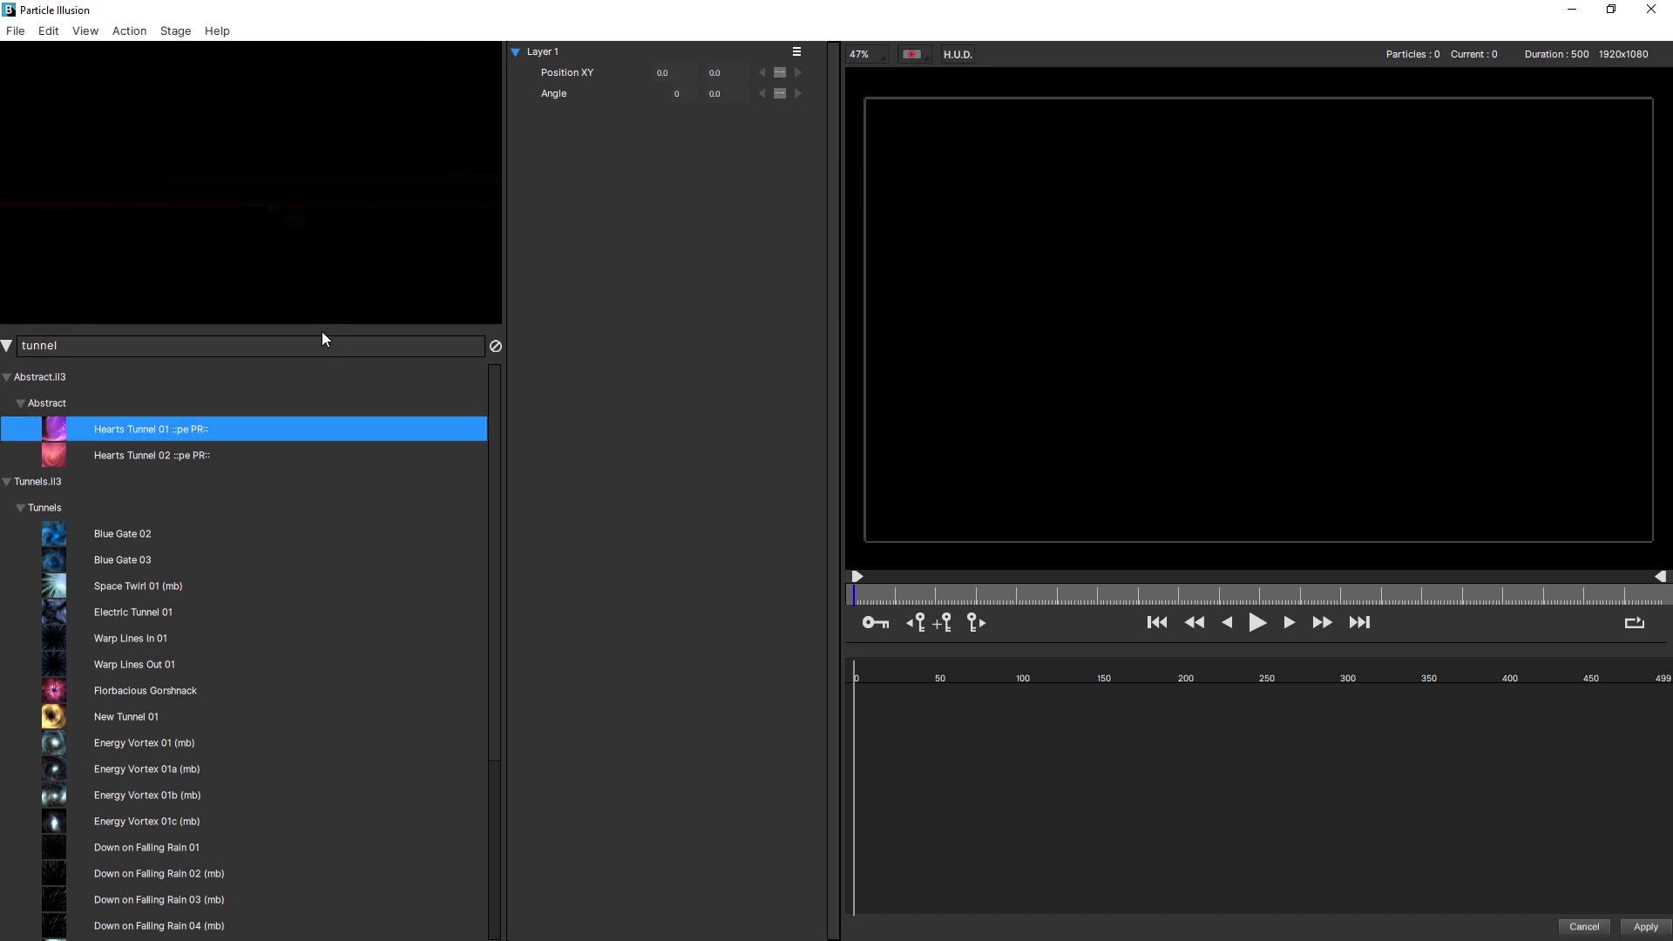
{"action": "left_click_drag", "start_coordinate": [324, 325], "coordinate": [331, 449]}
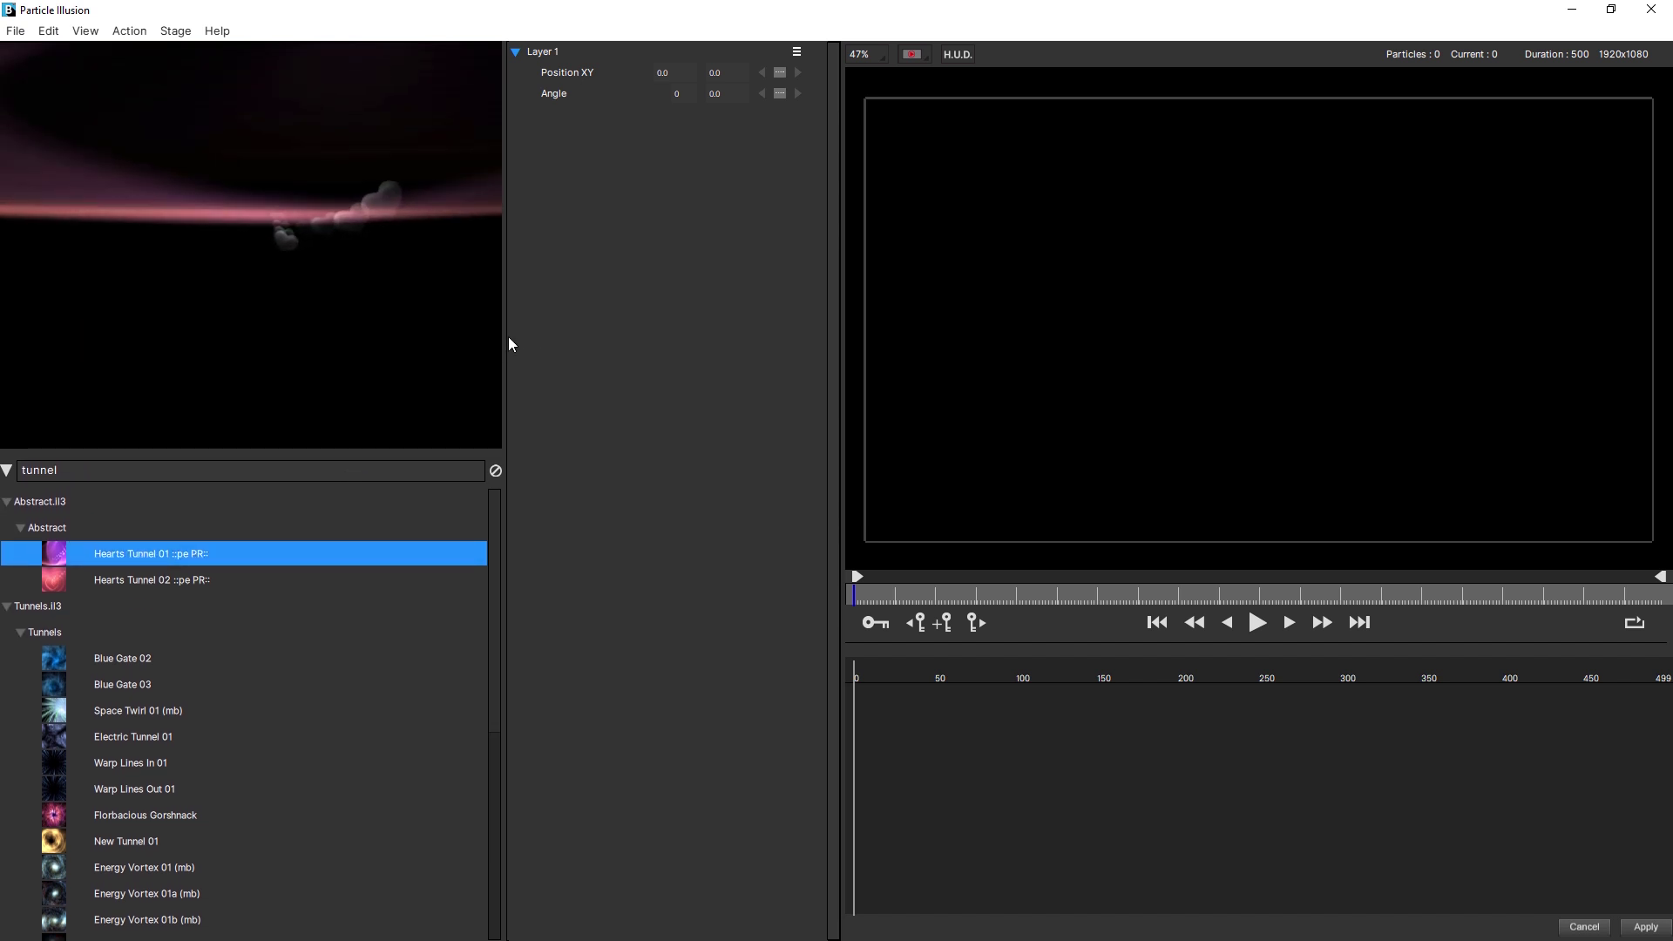
{"action": "left_click_drag", "start_coordinate": [510, 342], "coordinate": [654, 343]}
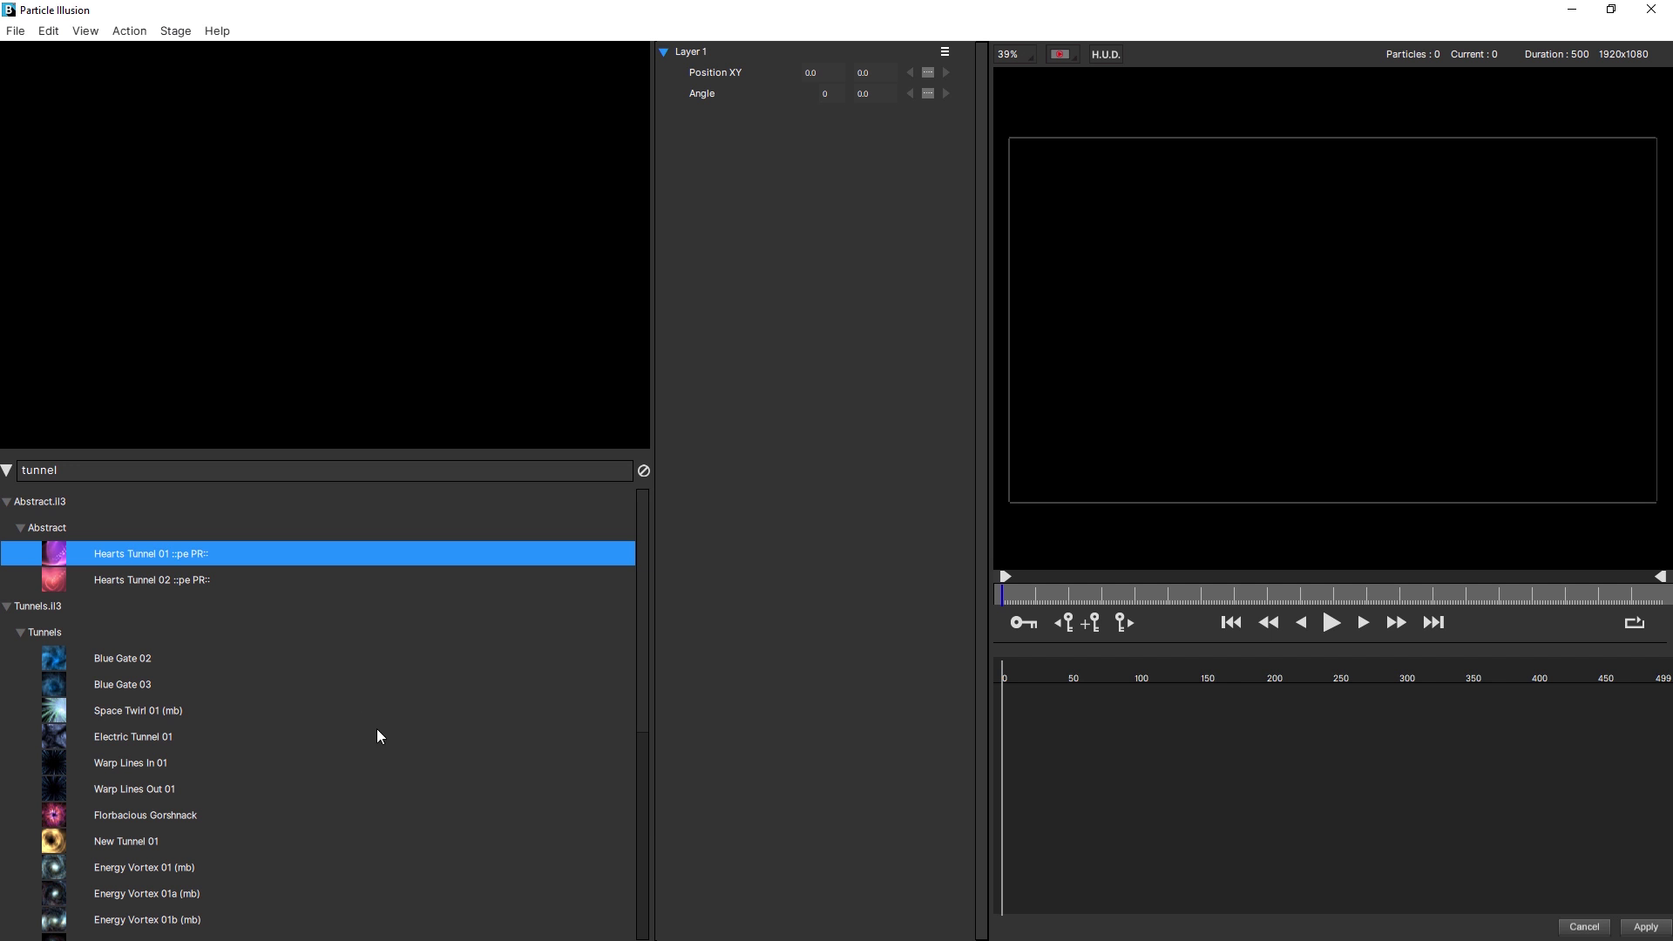
- Preview the tunnel emitters, from Hearts Tunnel 02 through Energy Vortex, ending on Soft Tunnel
{"action": "left_click", "coordinate": [185, 579]}
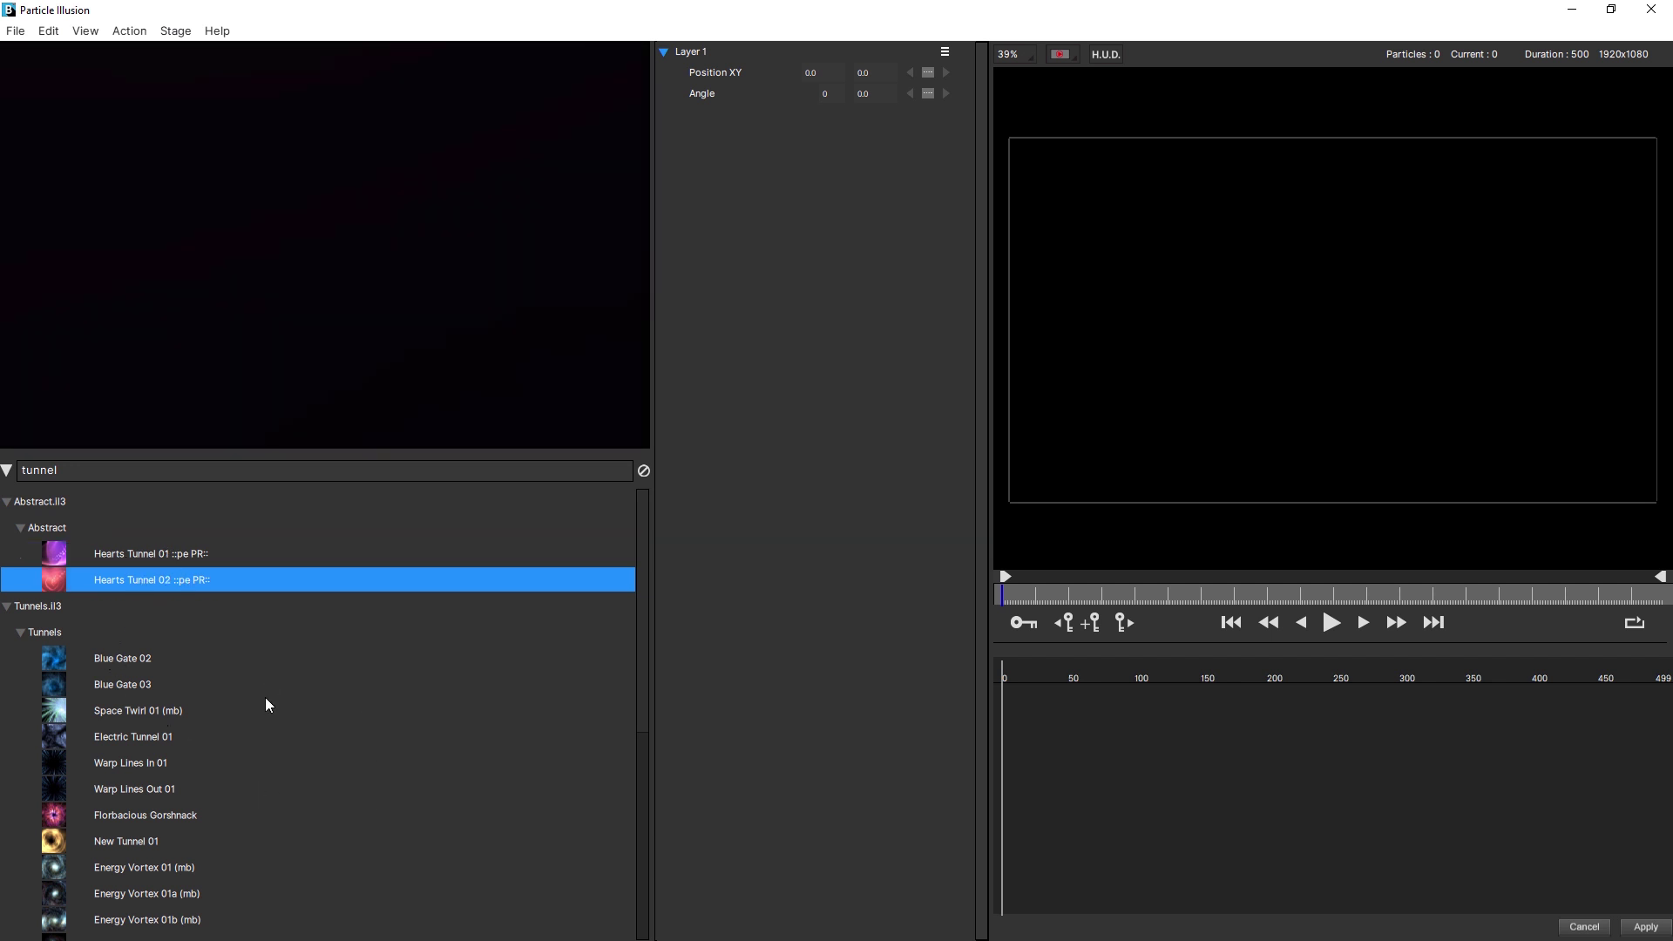
{"action": "left_click", "coordinate": [145, 713]}
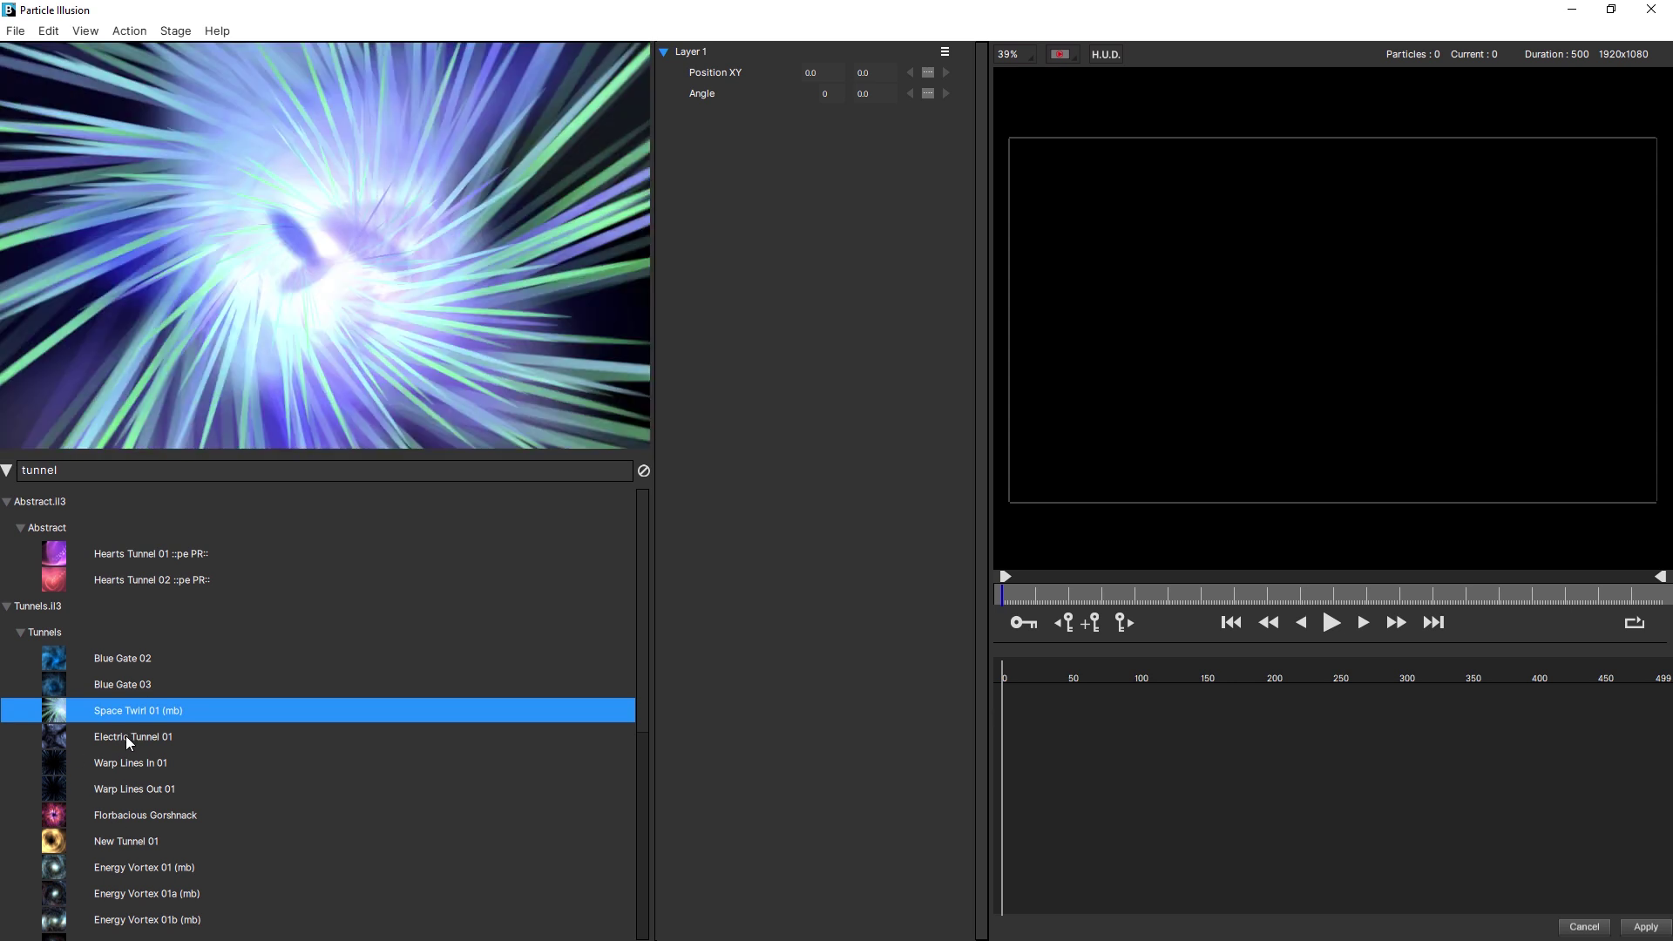
{"action": "left_click", "coordinate": [129, 741]}
{"action": "left_click", "coordinate": [128, 764]}
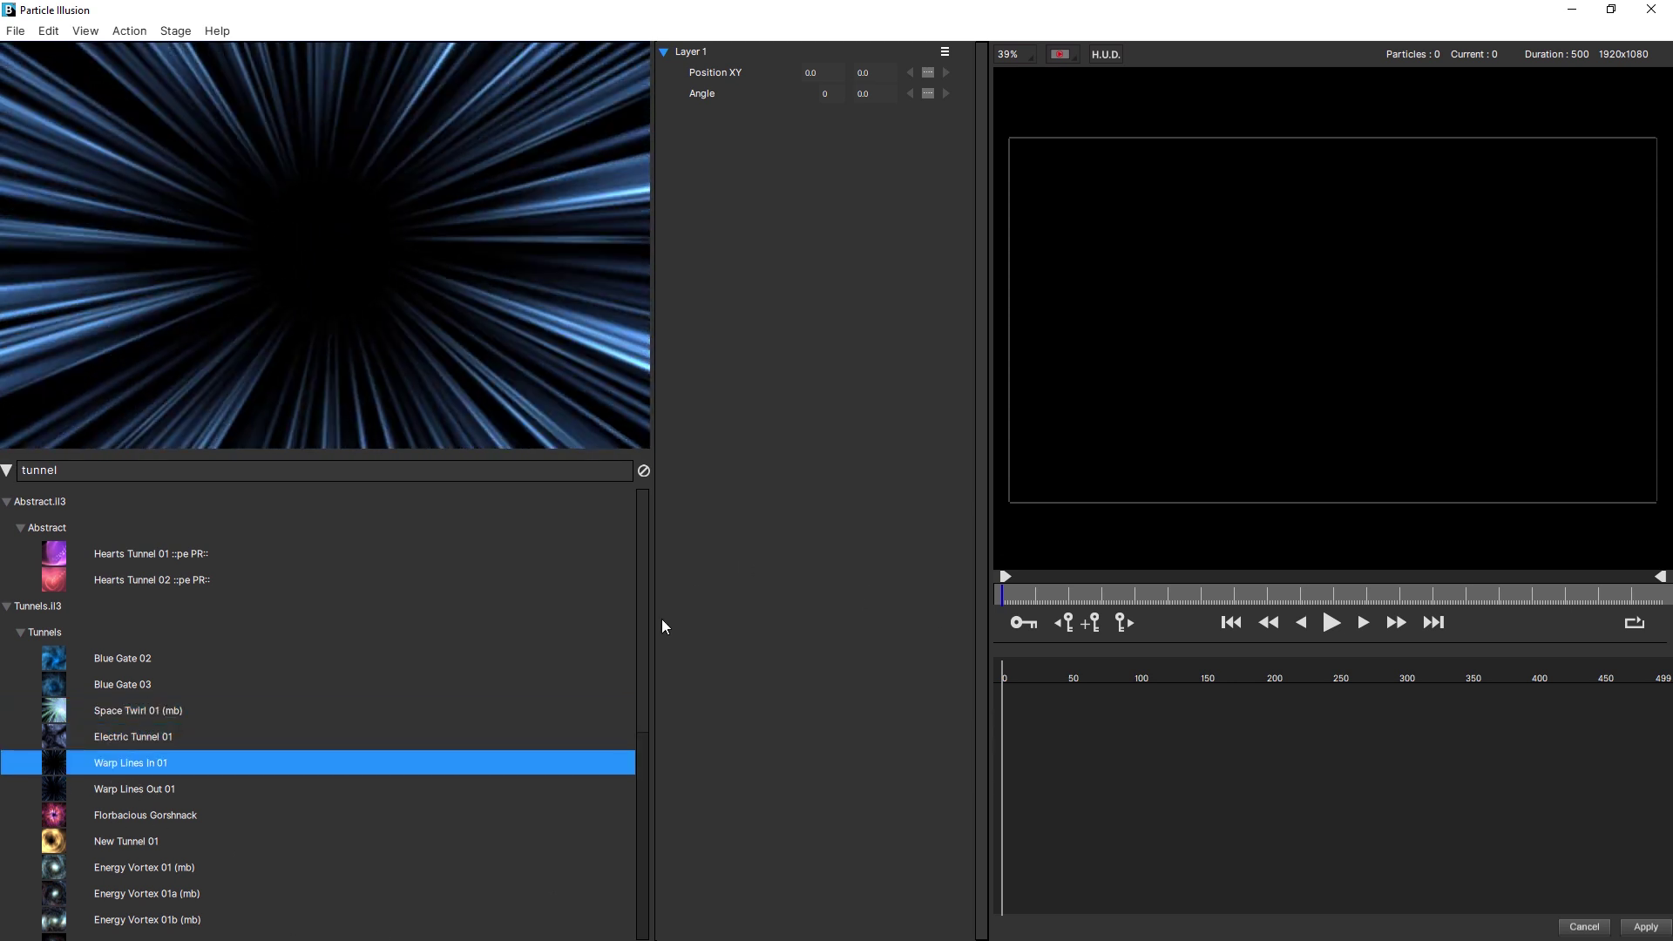
{"action": "scroll", "coordinate": [648, 625], "scroll_direction": "down", "scroll_amount": 4}
{"action": "left_click", "coordinate": [52, 586]}
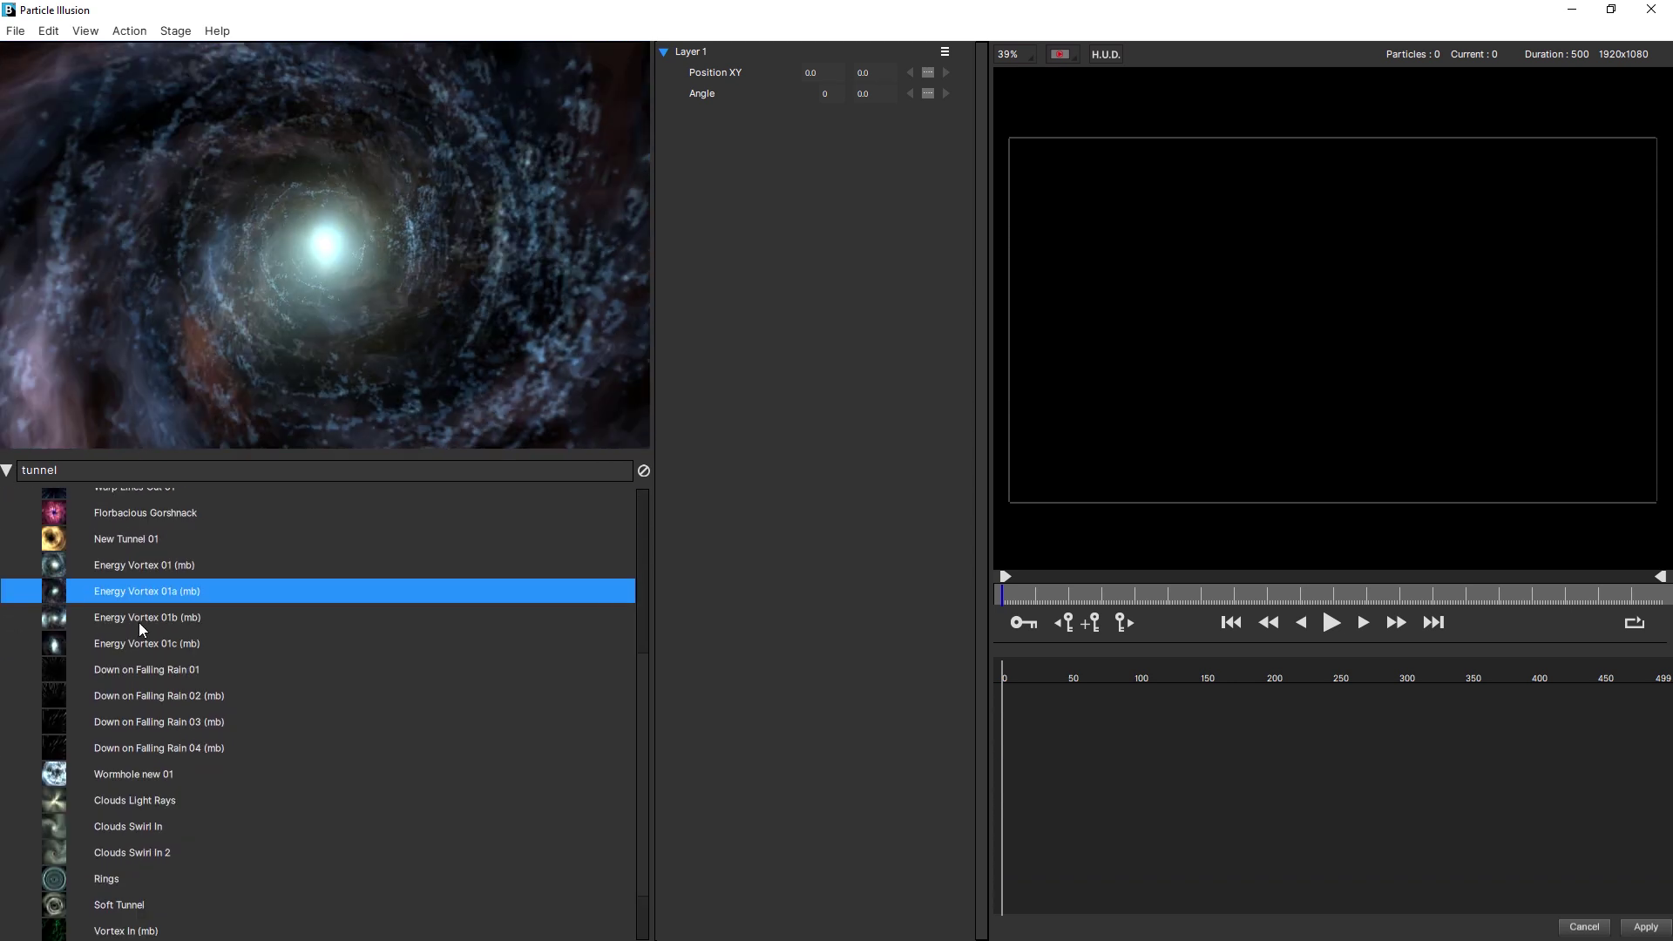
{"action": "left_click", "coordinate": [161, 678]}
{"action": "left_click", "coordinate": [157, 723]}
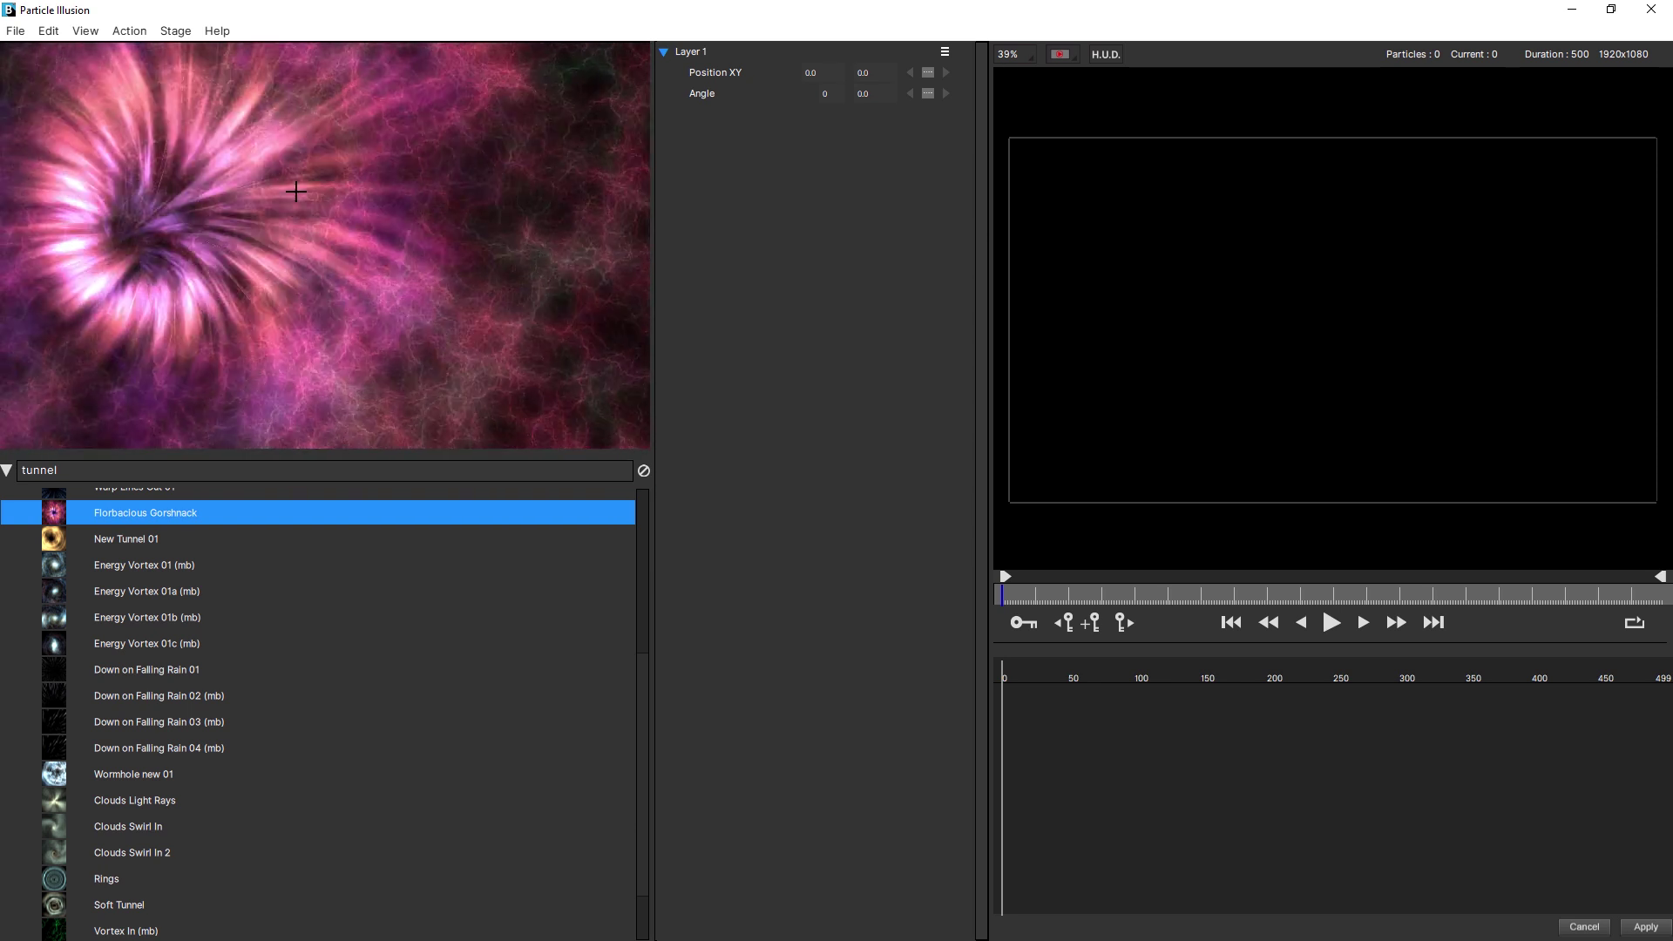
{"action": "key", "text": "Down"}
{"action": "key", "text": "Down"}
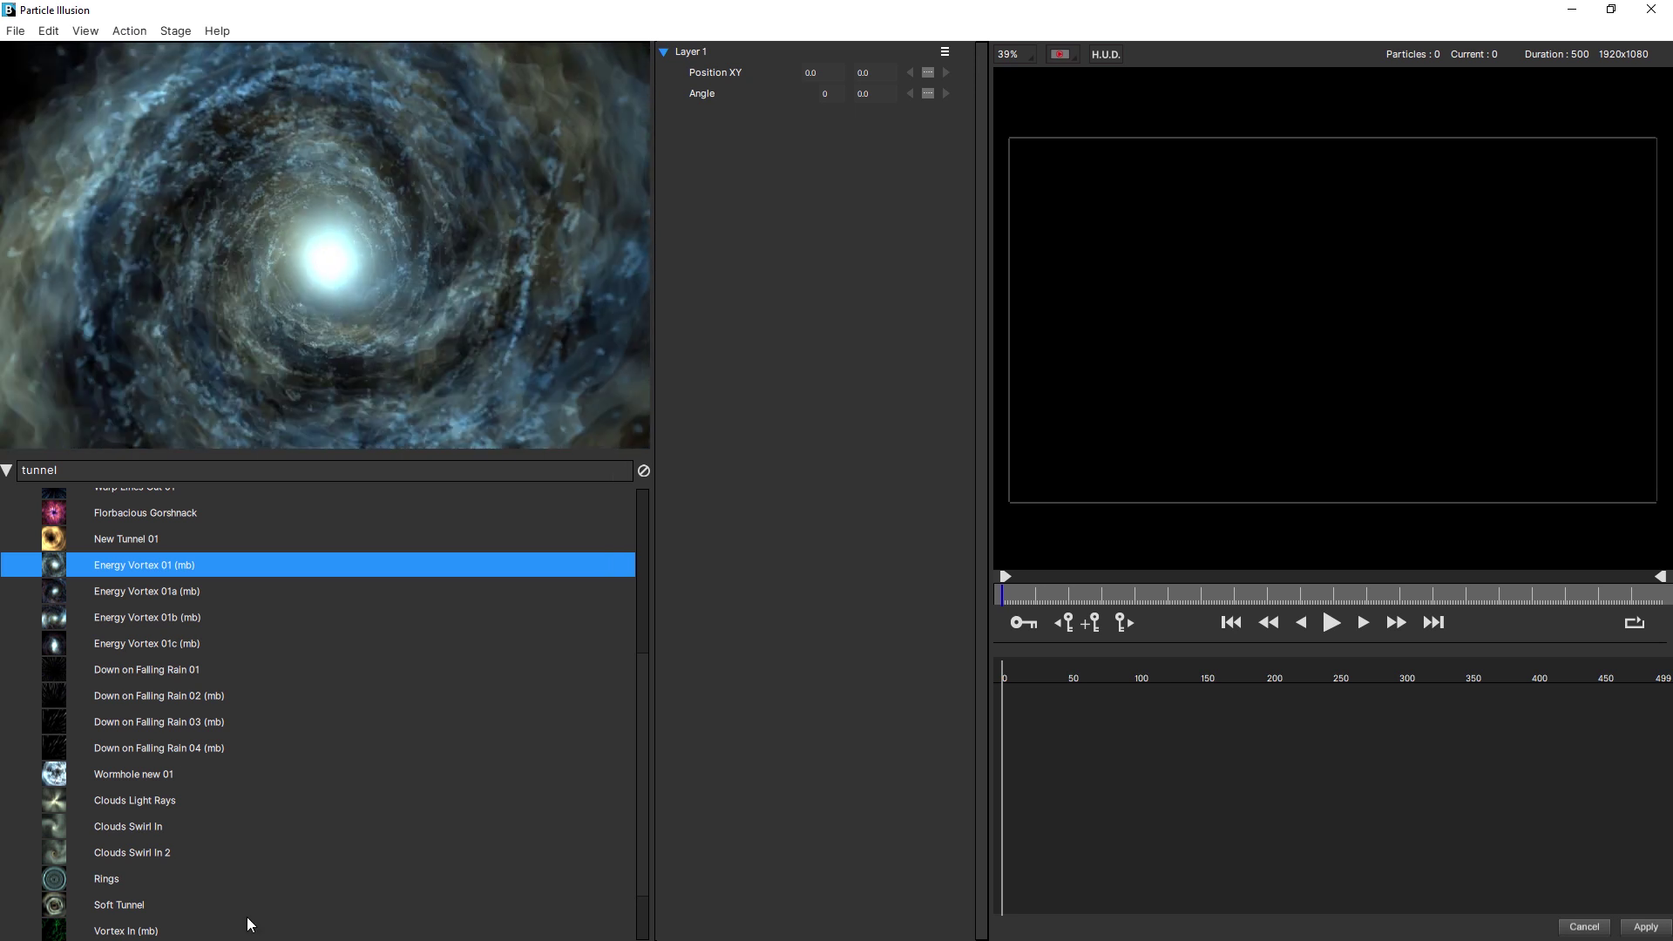
{"action": "left_click", "coordinate": [140, 909]}
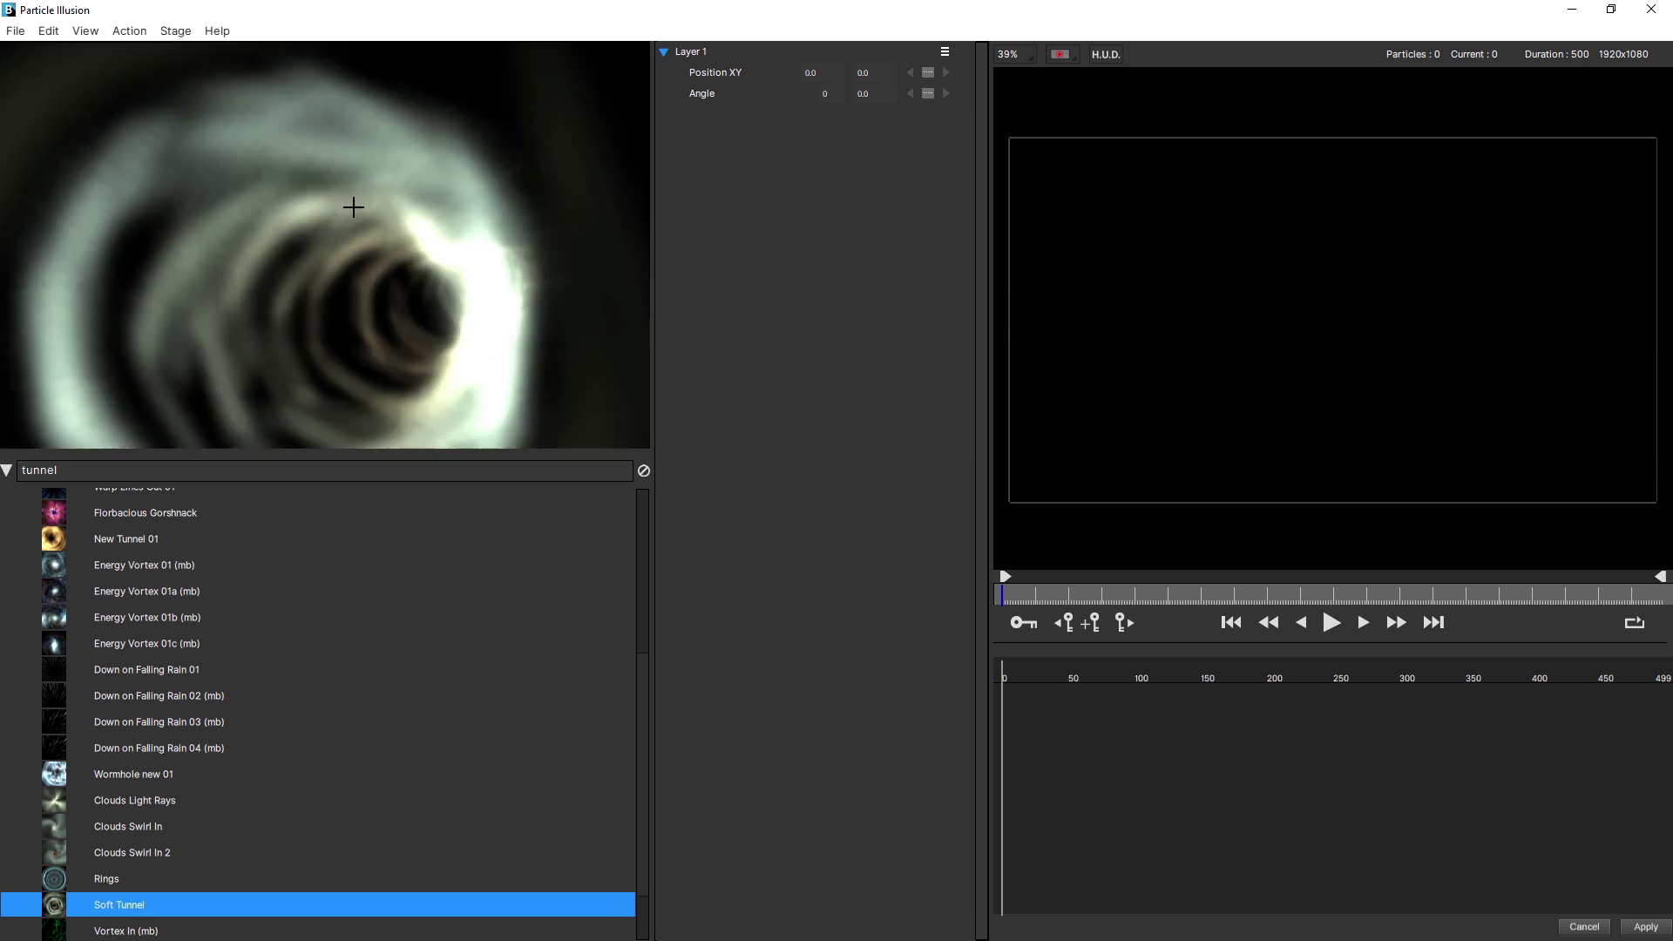
- Add Soft Tunnel to the stage, switch to the Edit layout and play it
{"action": "double_click", "coordinate": [217, 164]}
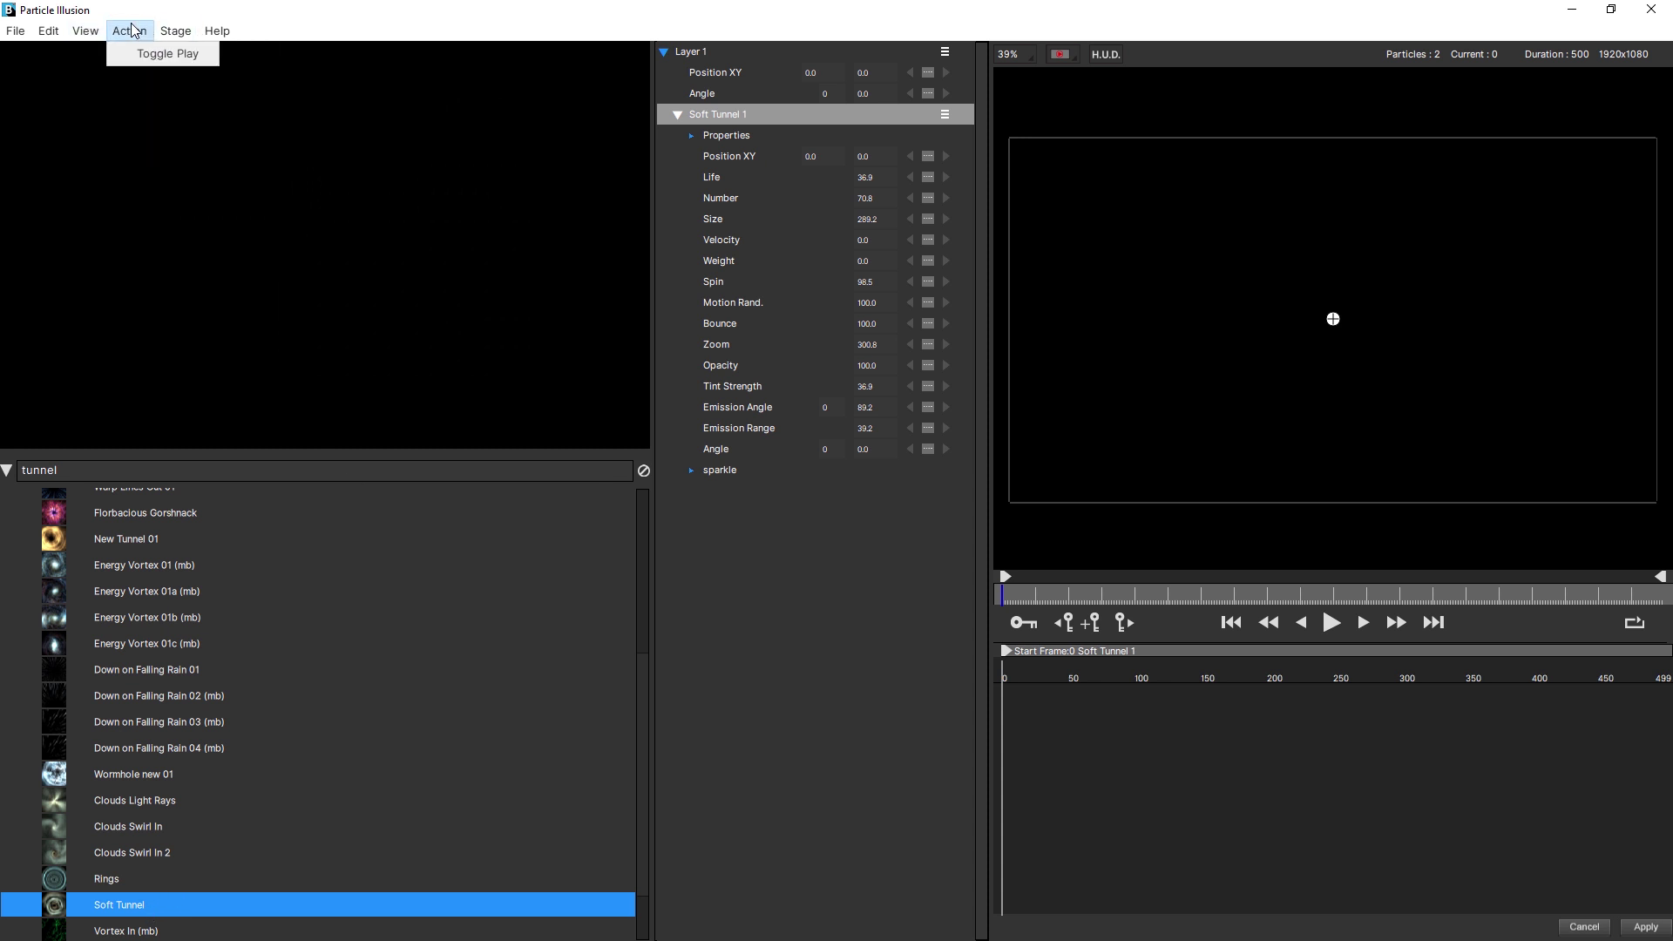
{"action": "left_click", "coordinate": [85, 30]}
{"action": "left_click", "coordinate": [111, 75]}
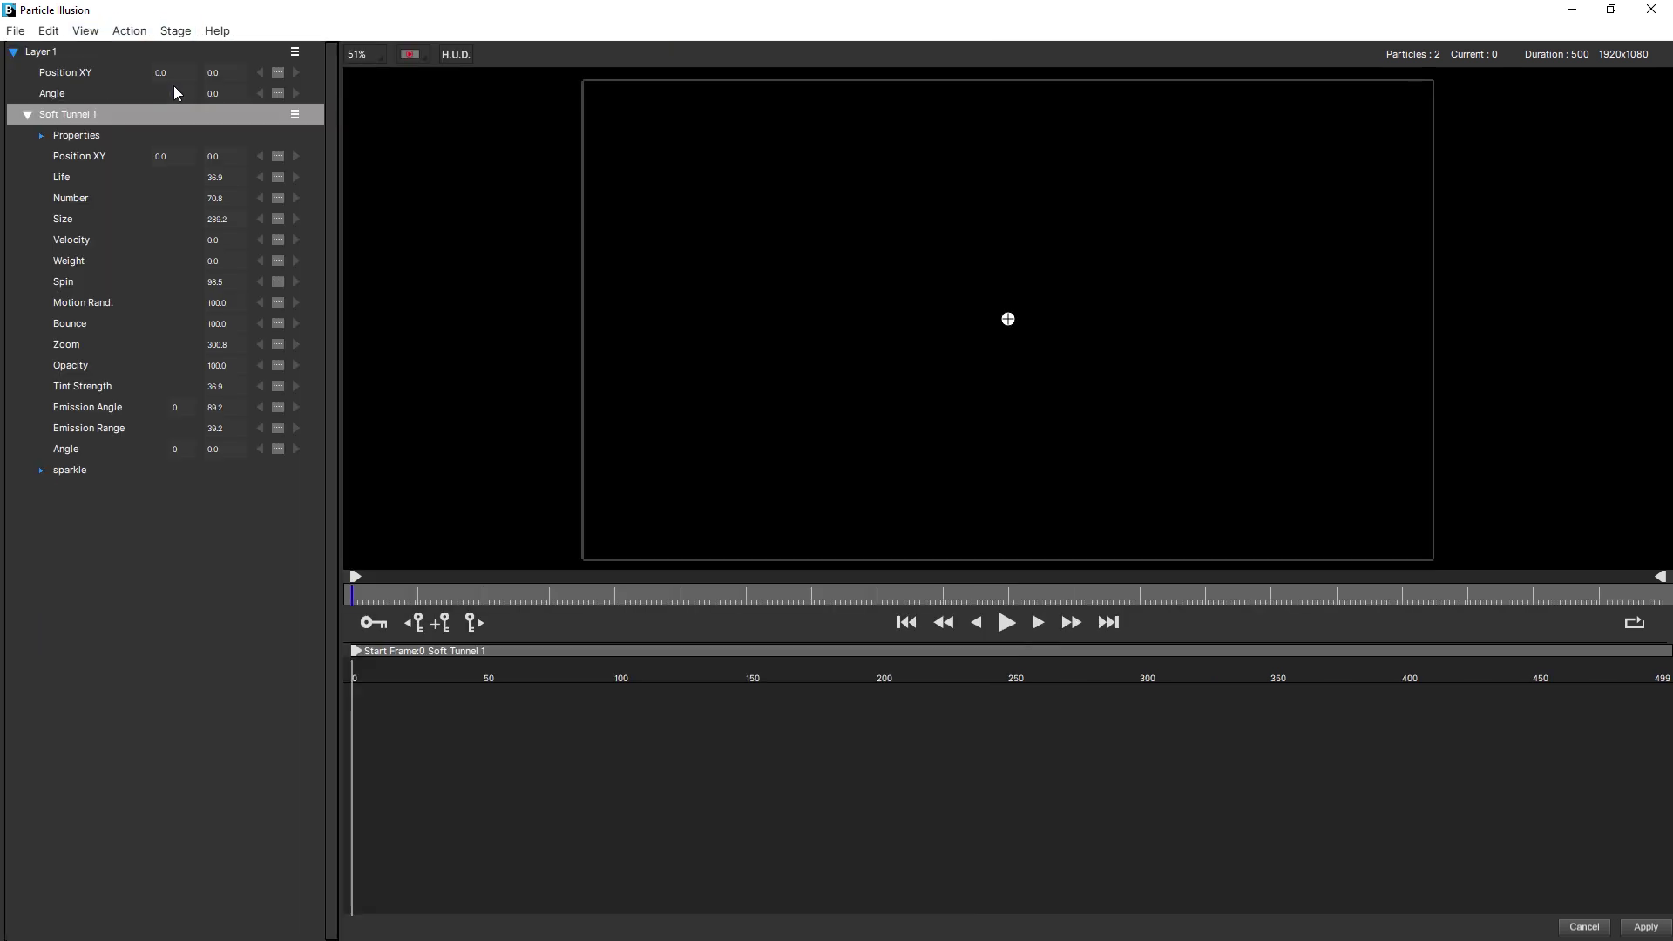
{"action": "left_click", "coordinate": [1006, 623]}
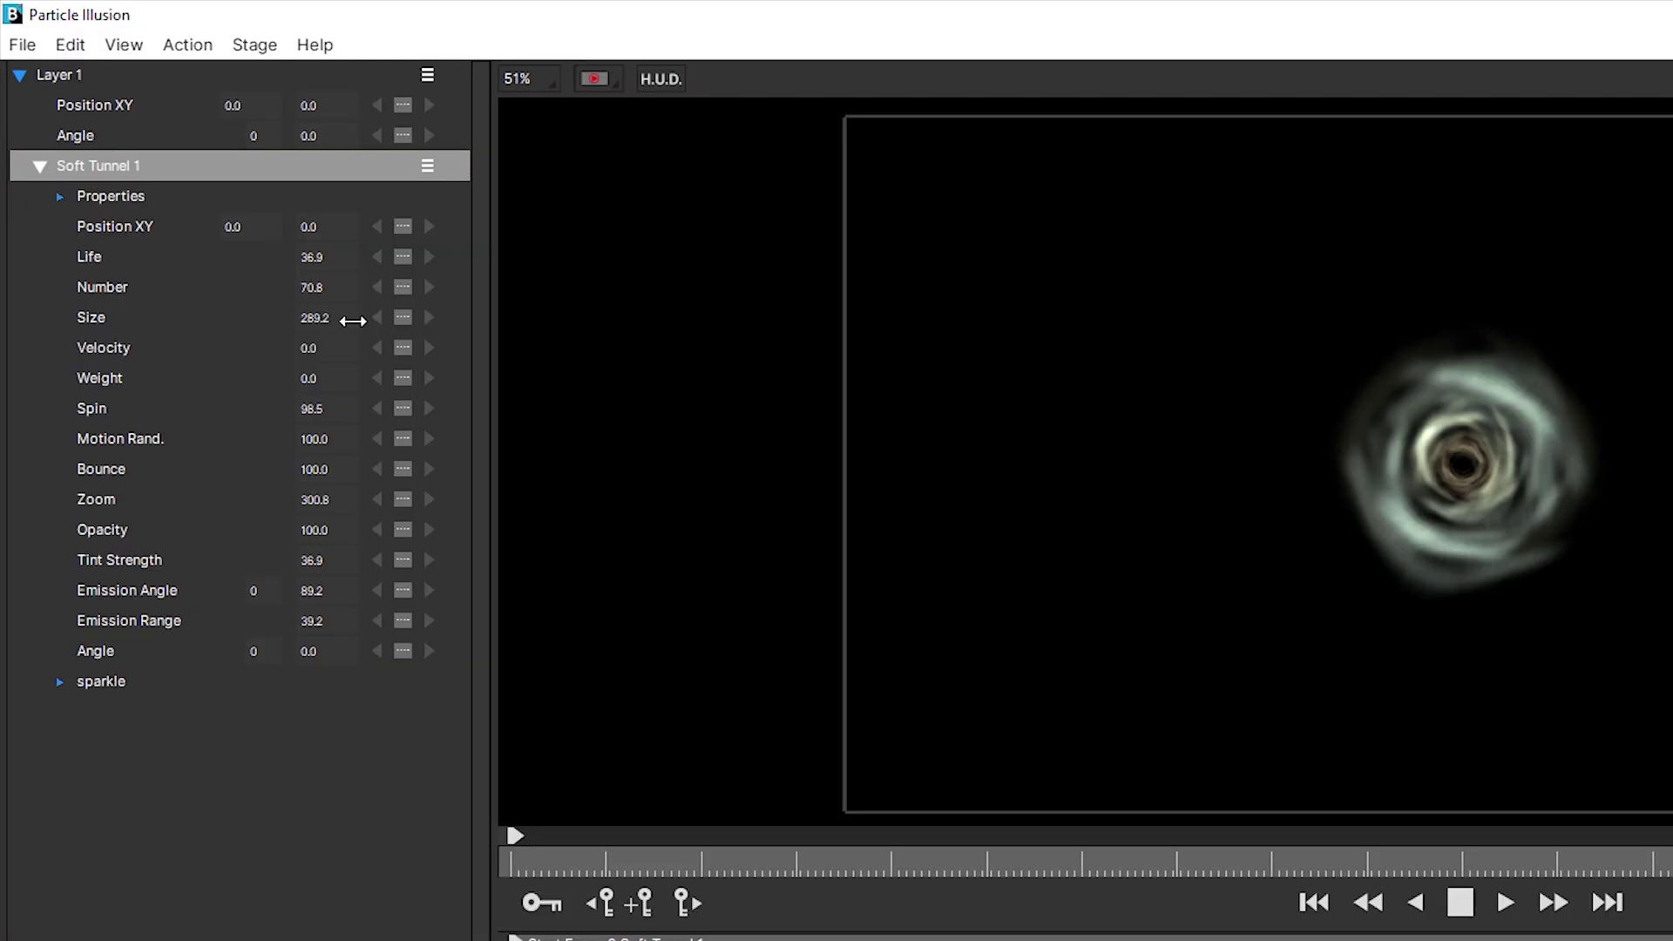
- Set Size to 775.2 and Zoom to 441.8, rewind, and set Frames to Preload to 32
{"action": "left_click_drag", "start_coordinate": [237, 218], "coordinate": [583, 216]}
{"action": "left_click_drag", "start_coordinate": [845, 314], "coordinate": [880, 314]}
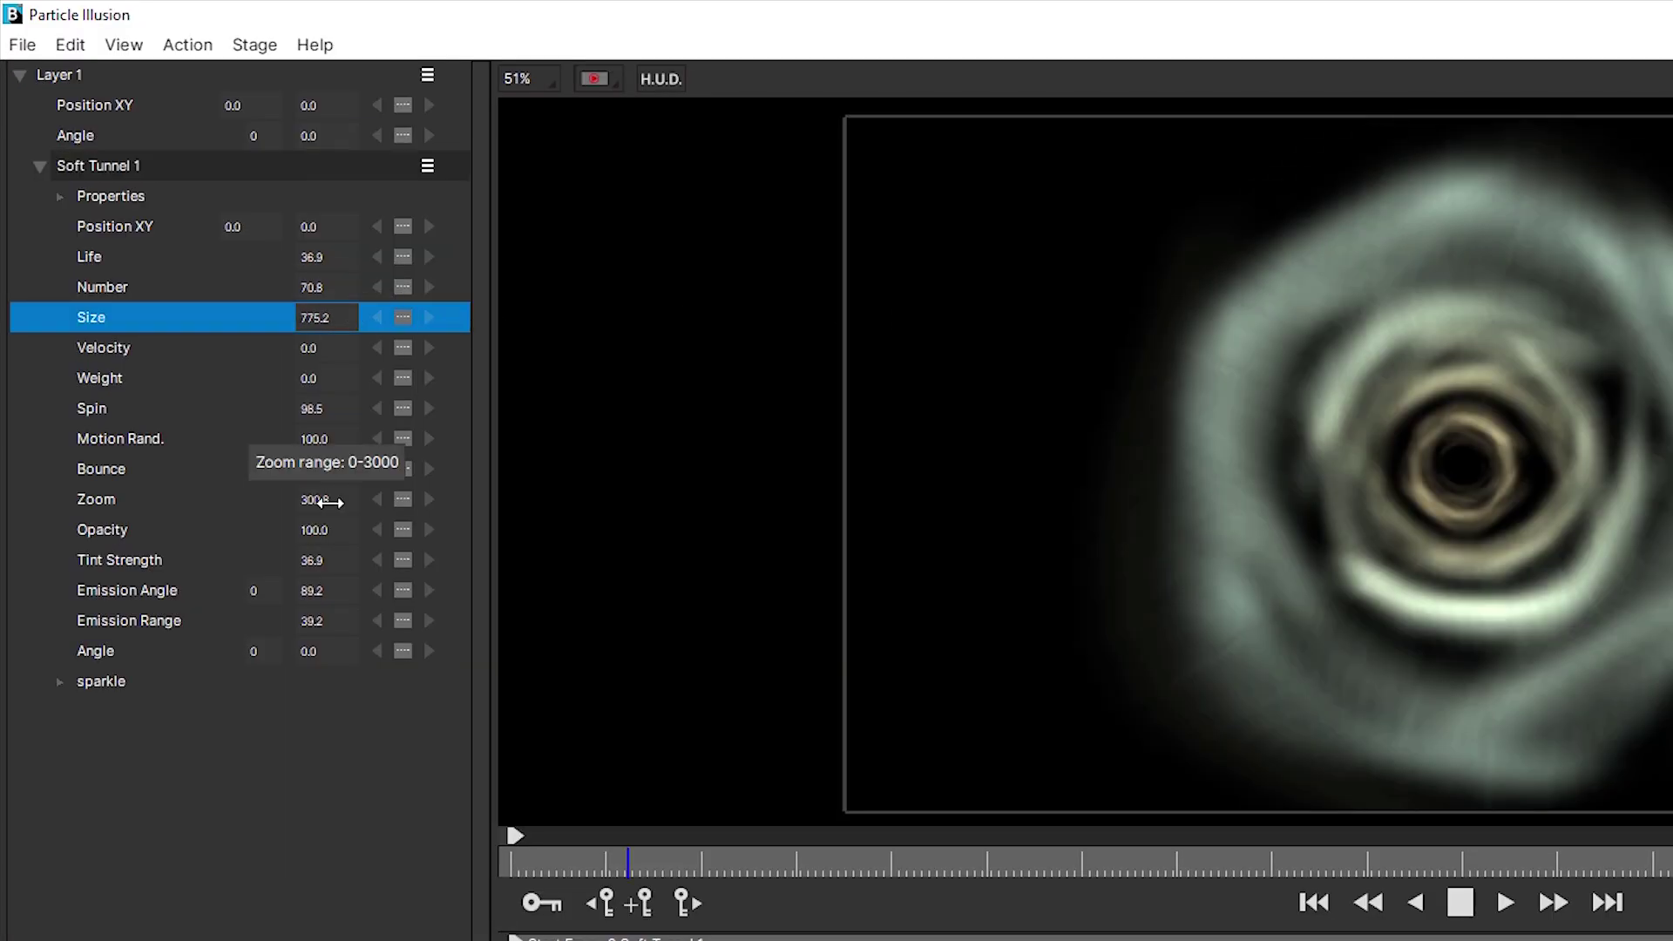
{"action": "left_click_drag", "start_coordinate": [318, 498], "coordinate": [507, 502]}
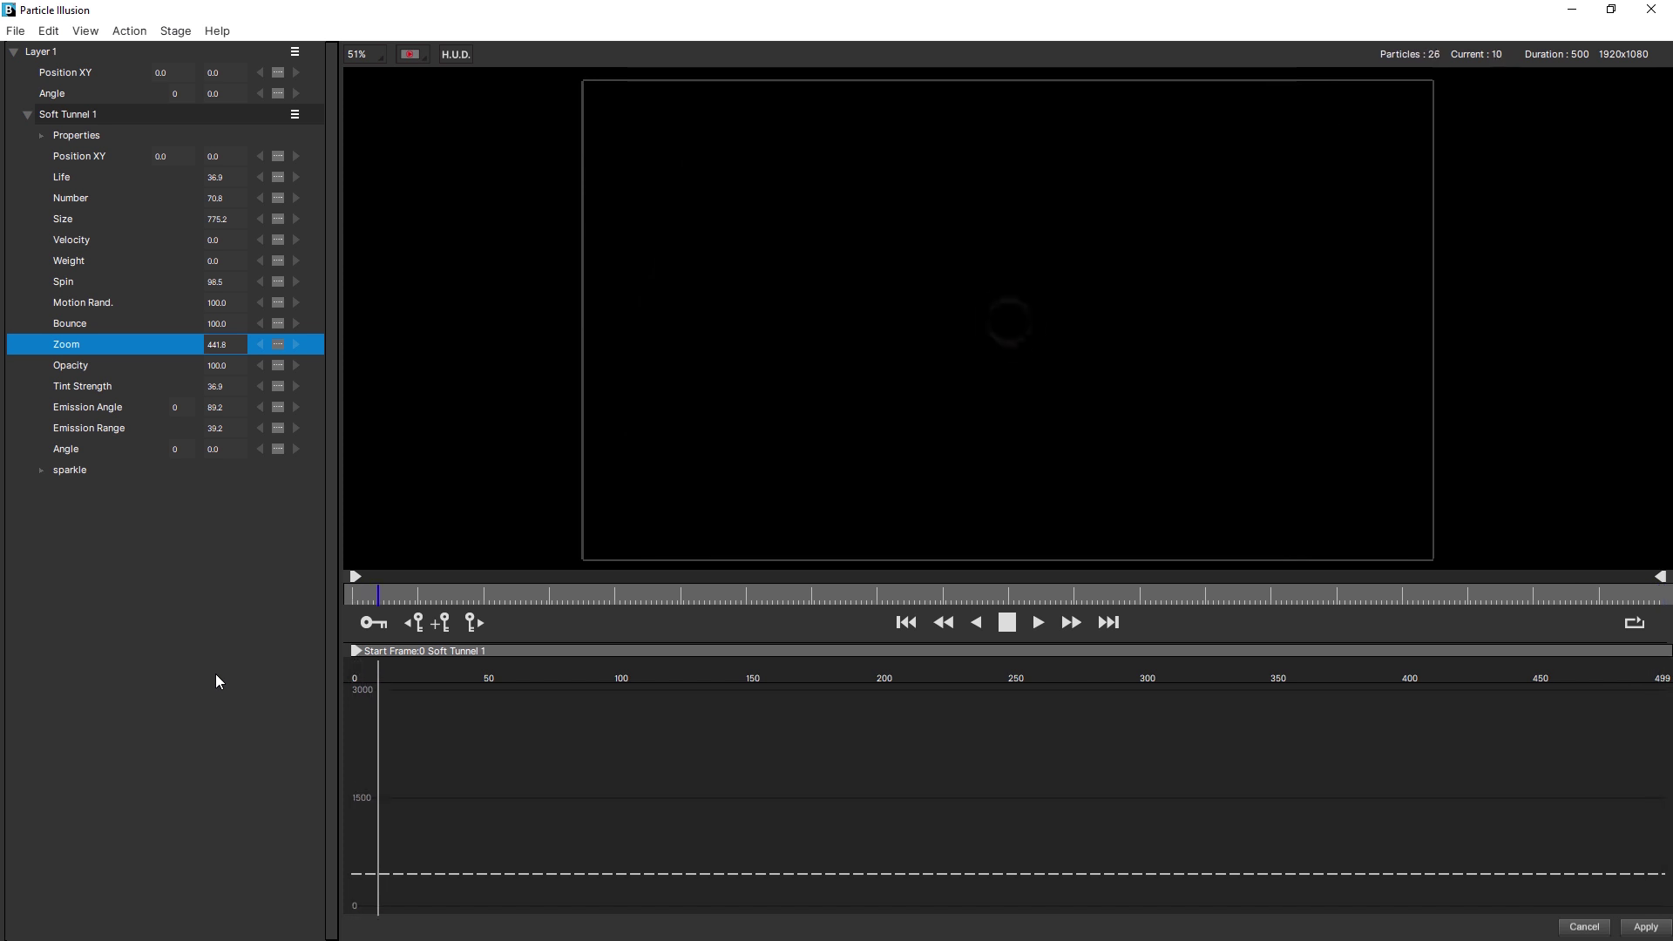
{"action": "left_click_drag", "start_coordinate": [453, 601], "coordinate": [246, 601]}
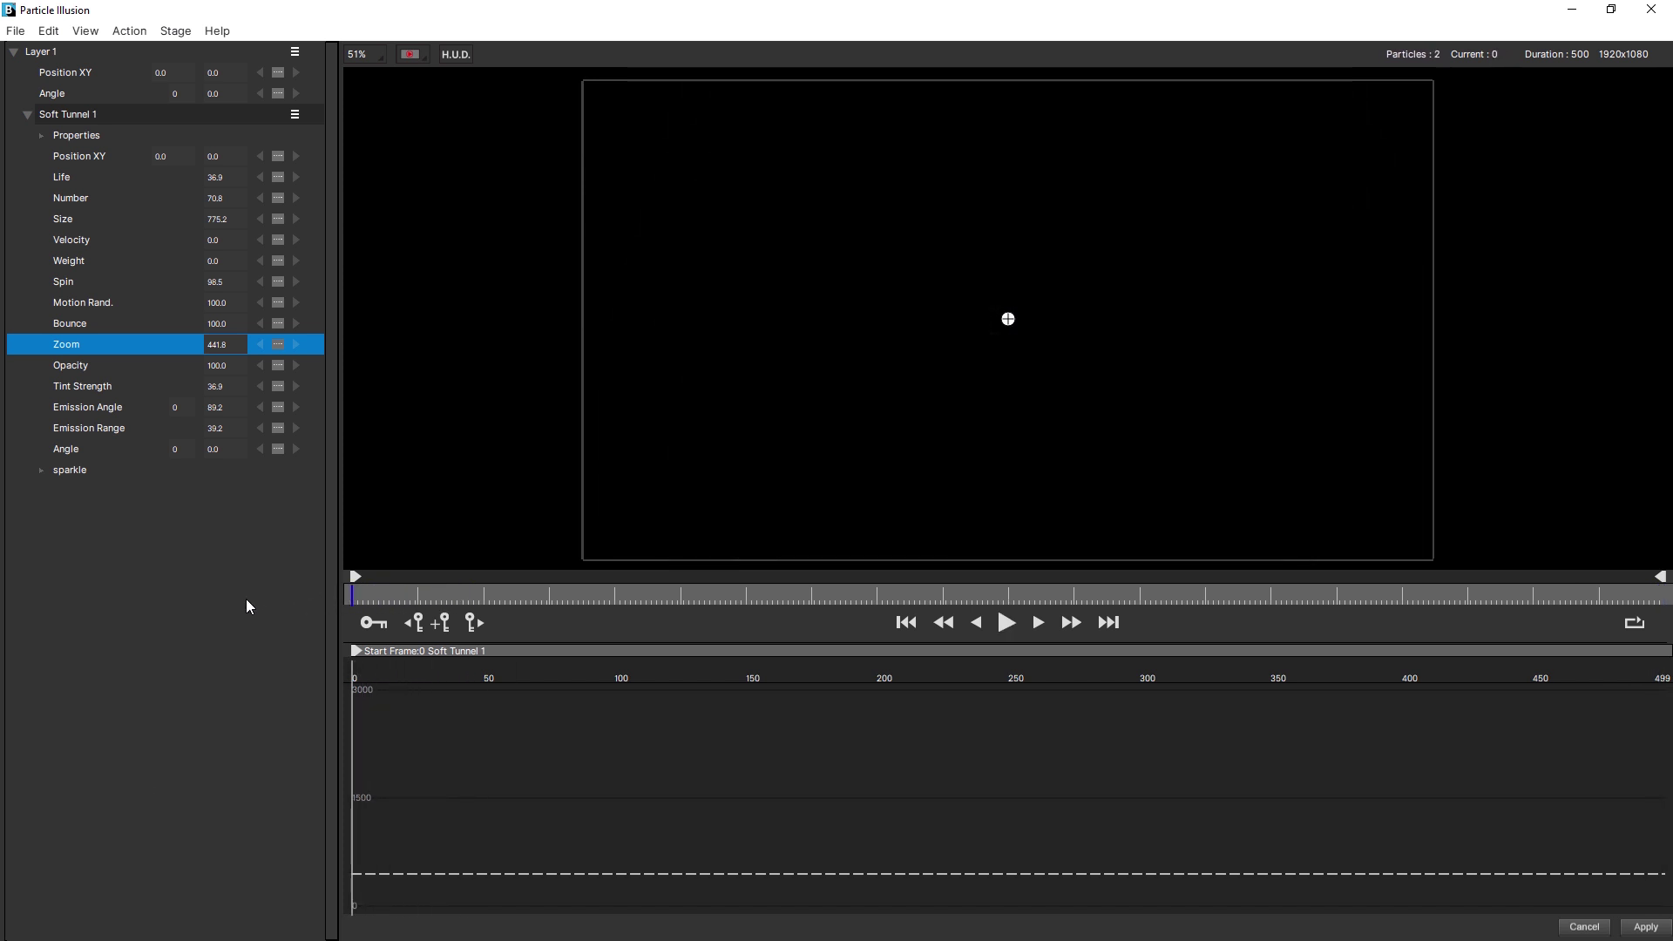
{"action": "left_click", "coordinate": [53, 135]}
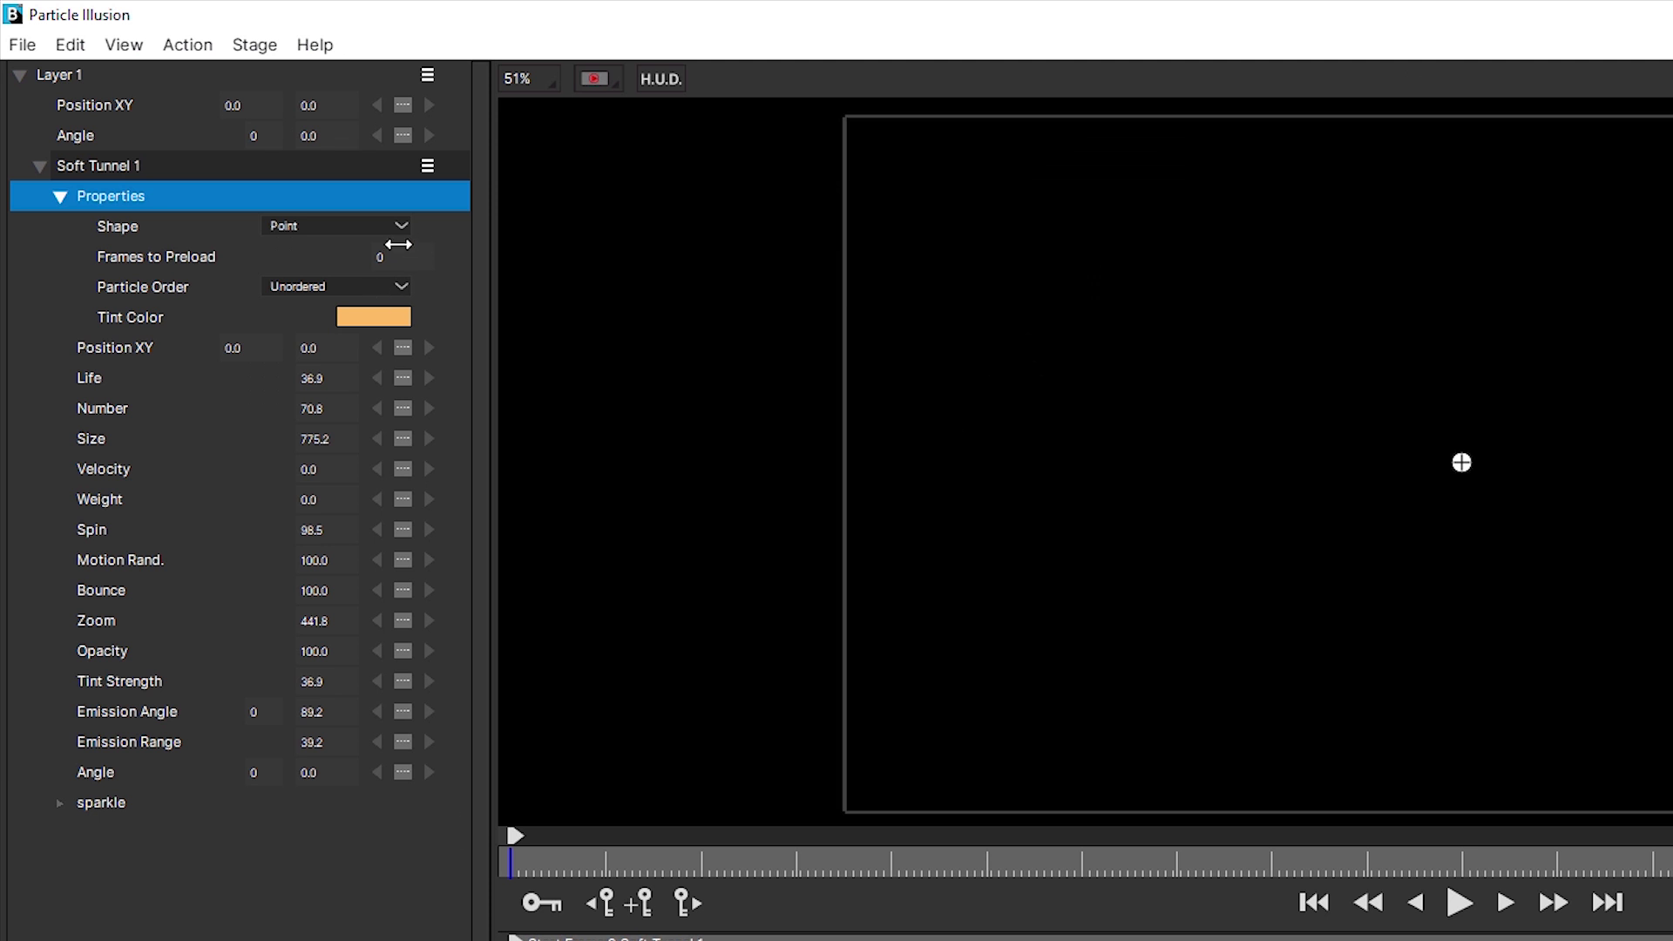
{"action": "left_click_drag", "start_coordinate": [398, 245], "coordinate": [435, 260]}
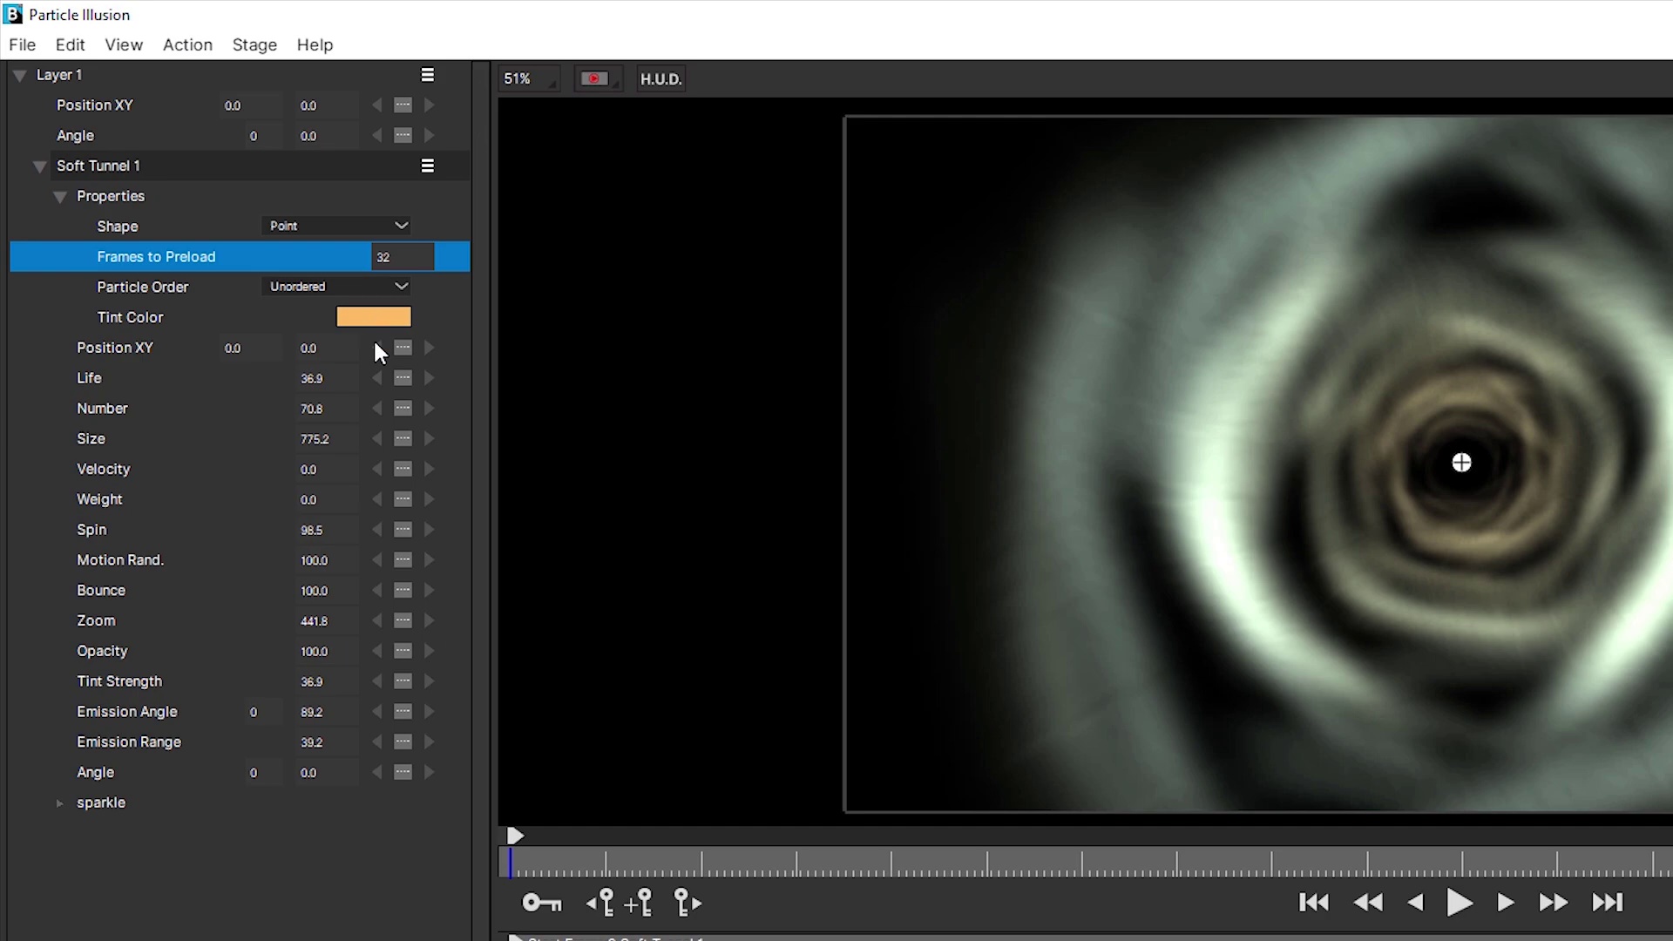
- Set Soft Tunnel 1's Tint Color to purple
{"action": "left_click", "coordinate": [258, 218]}
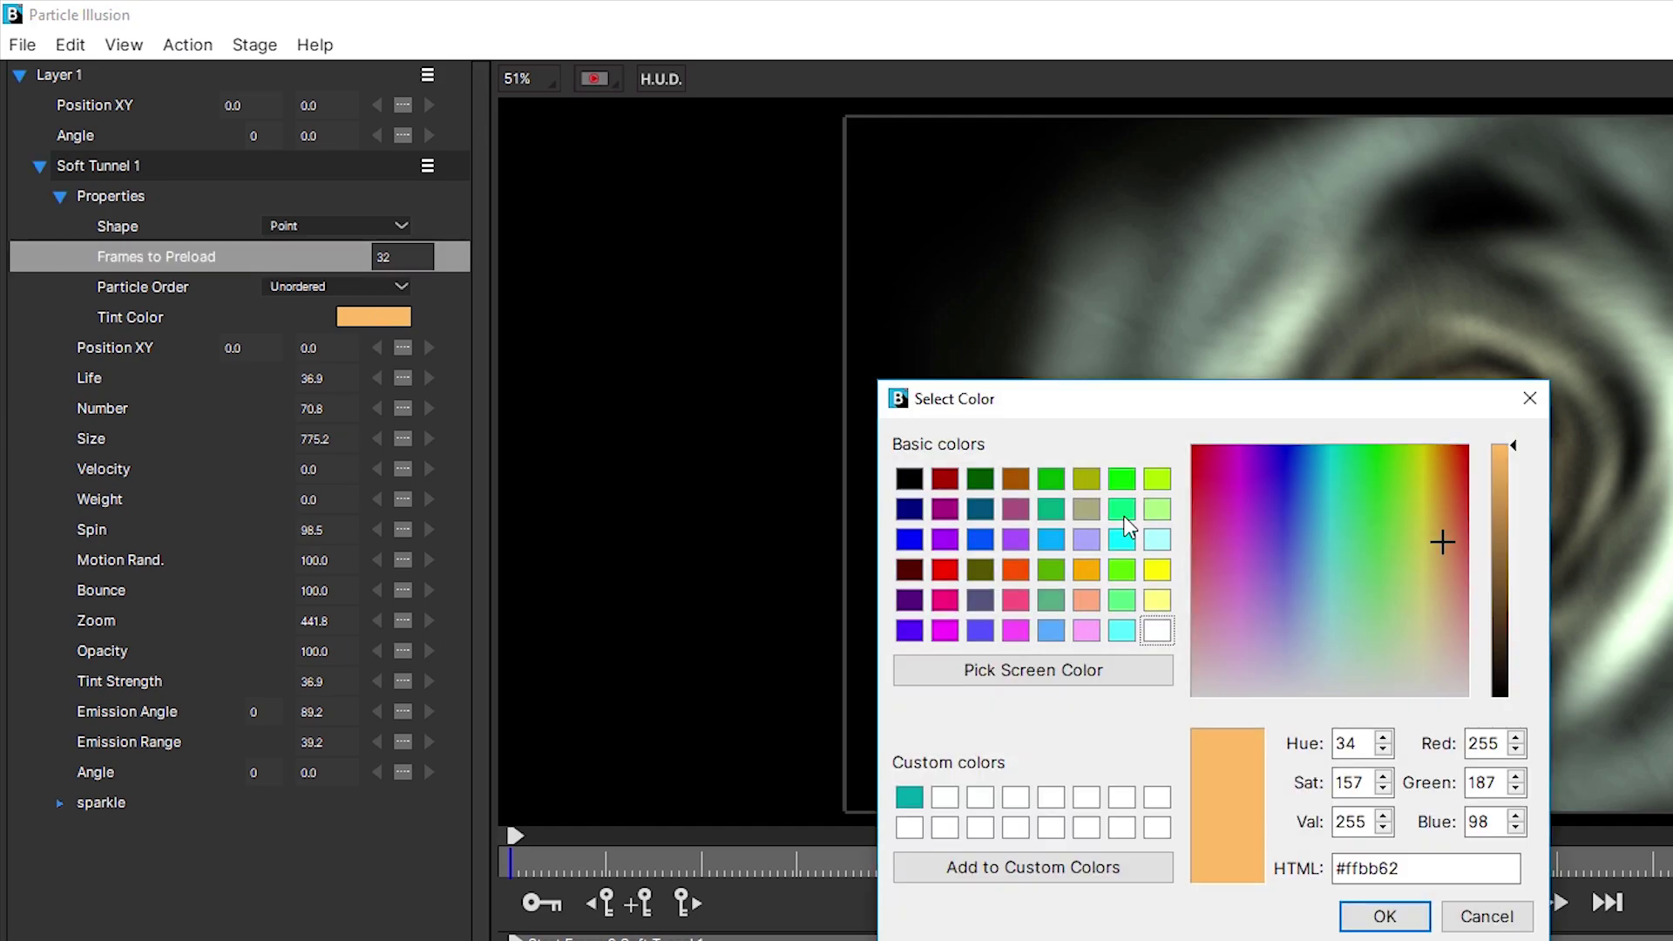
{"action": "left_click", "coordinate": [1015, 539]}
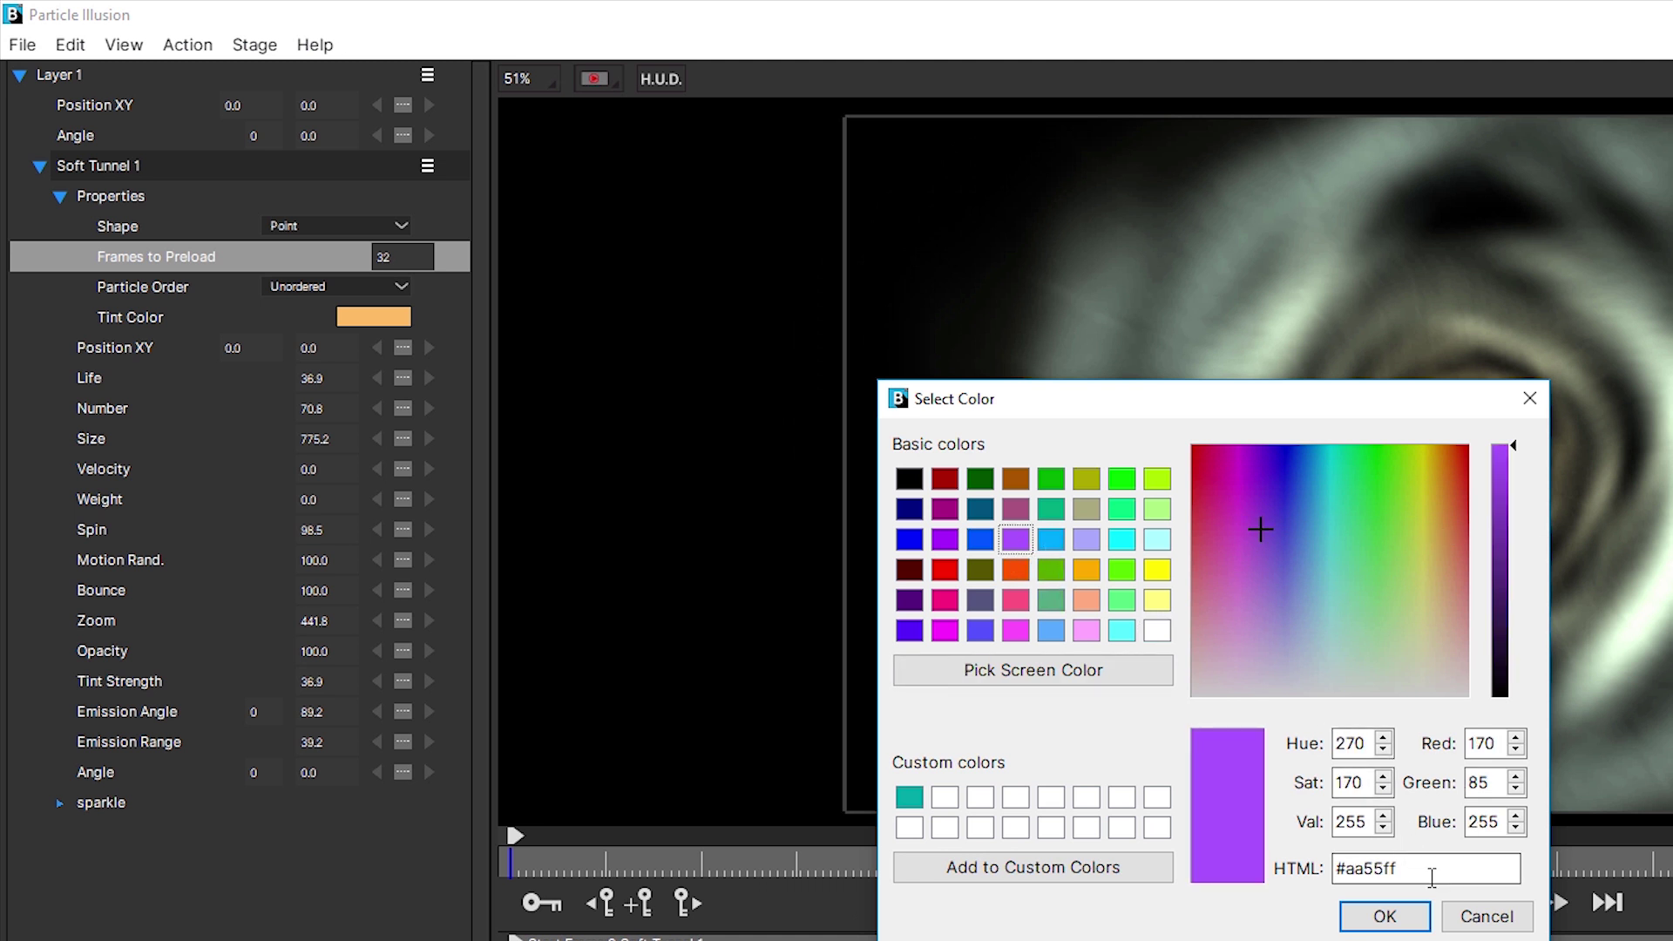
{"action": "left_click", "coordinate": [1385, 915]}
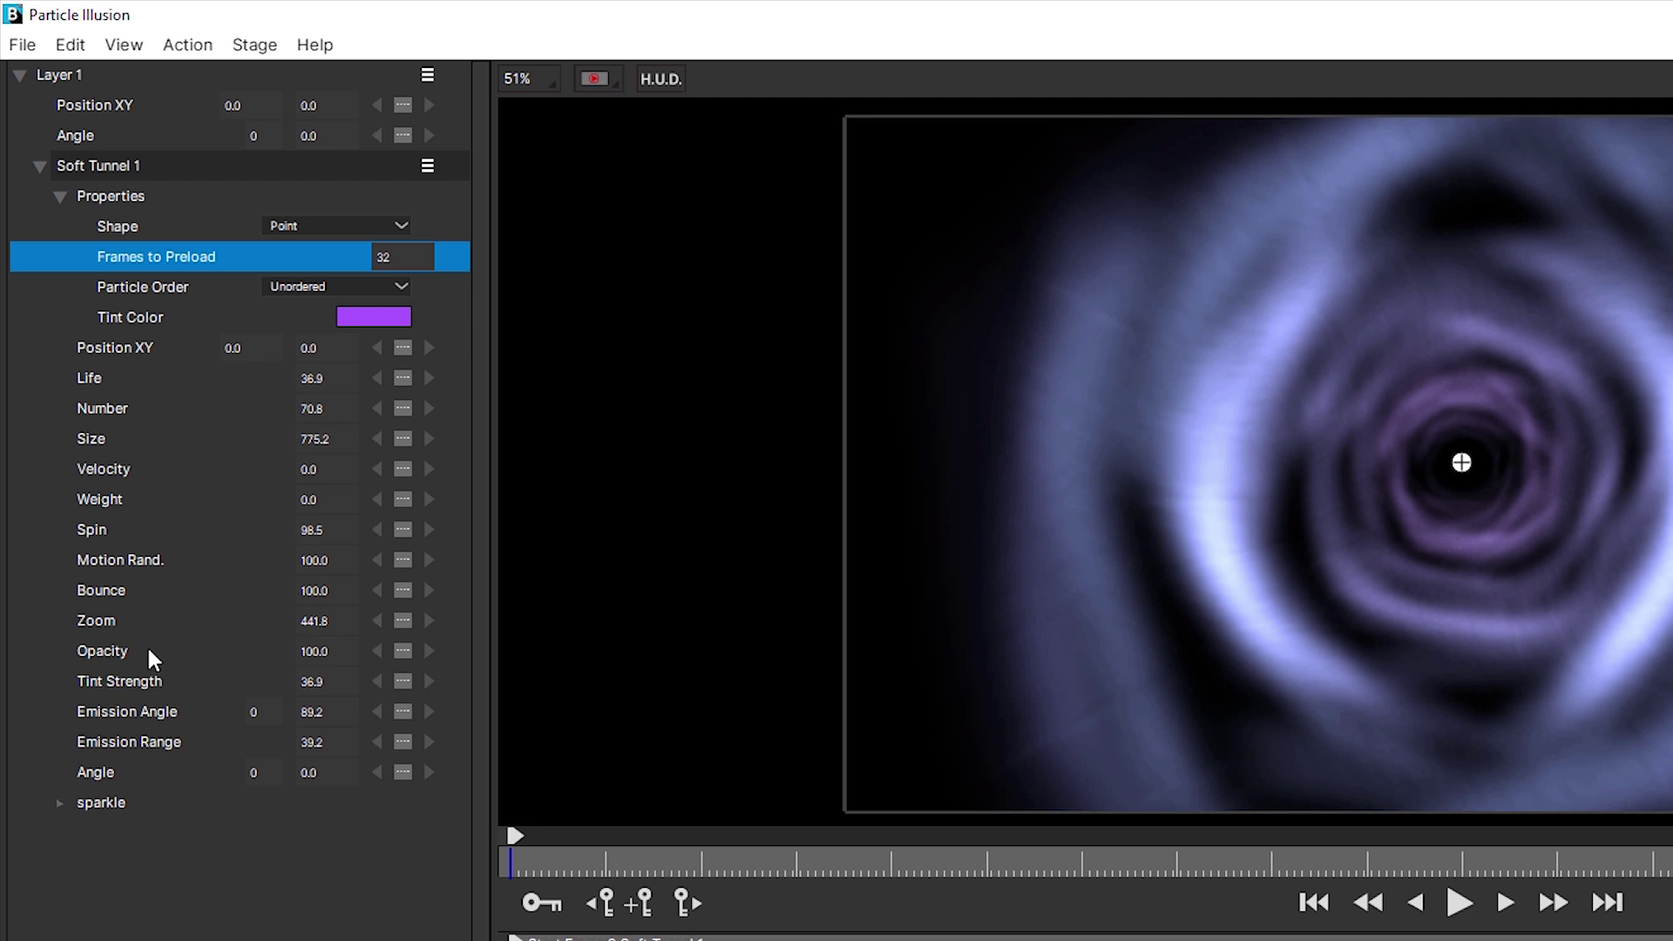
- Set Soft Tunnel 1's Tint Strength to 0
{"action": "mouse_move", "coordinate": [336, 680]}
{"action": "left_mouse_down"}
{"action": "mouse_move", "coordinate": [384, 680]}
{"action": "mouse_move", "coordinate": [313, 681]}
{"action": "mouse_move", "coordinate": [358, 681]}
{"action": "left_mouse_up"}
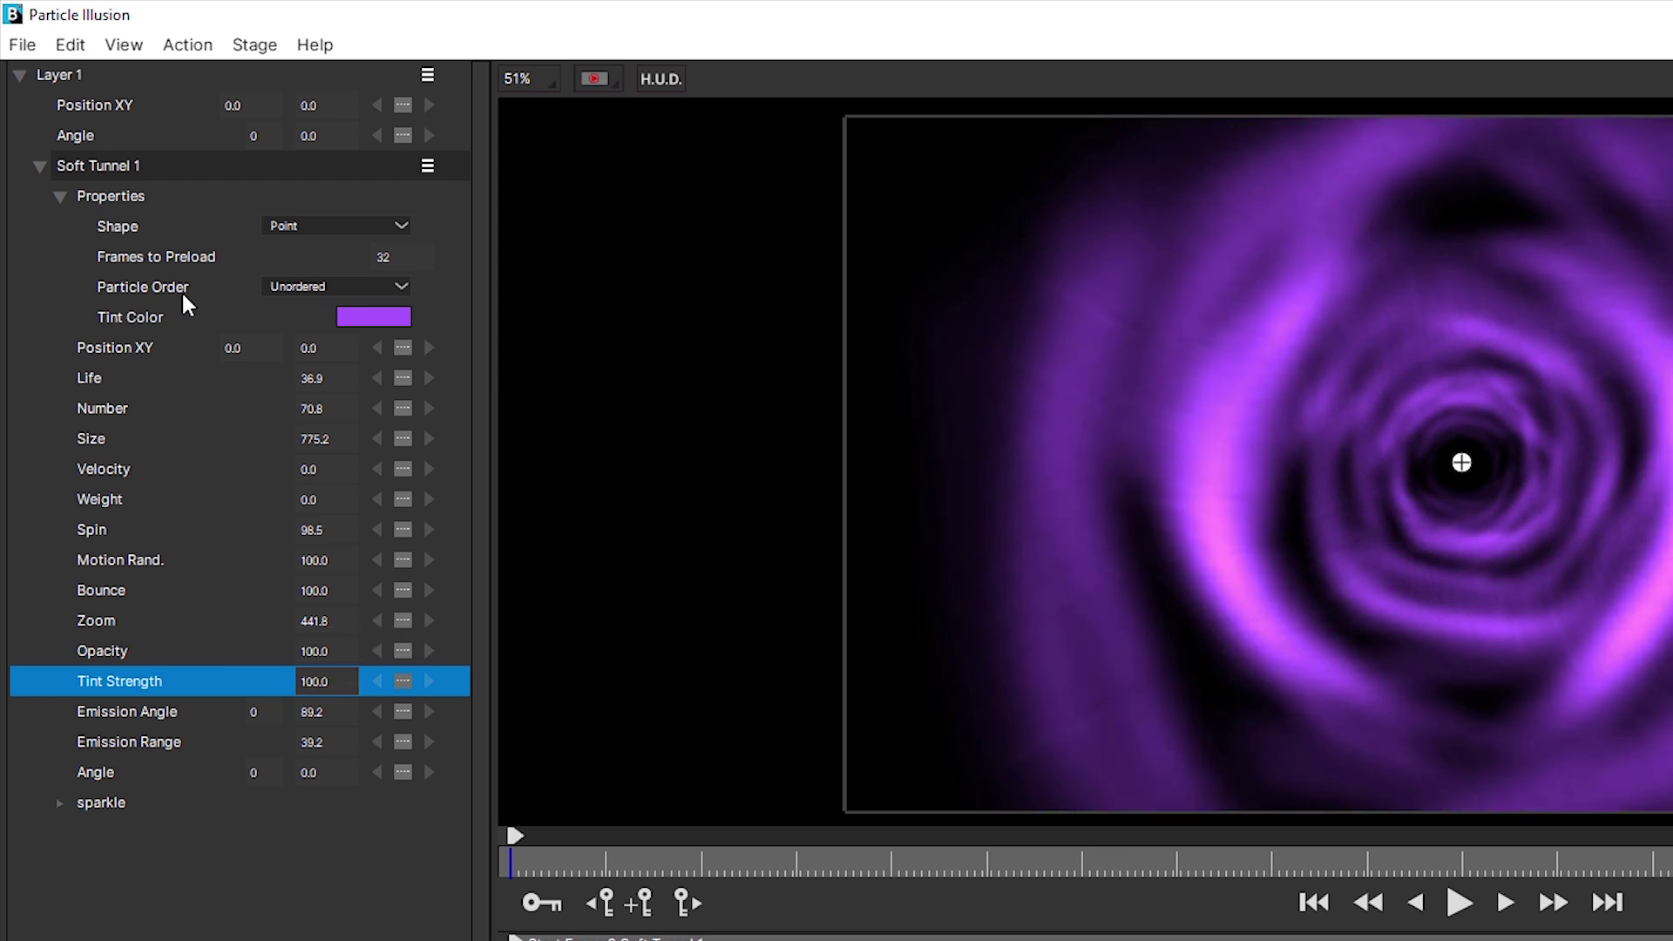
{"action": "double_click", "coordinate": [327, 681]}
{"action": "type", "text": "0"}
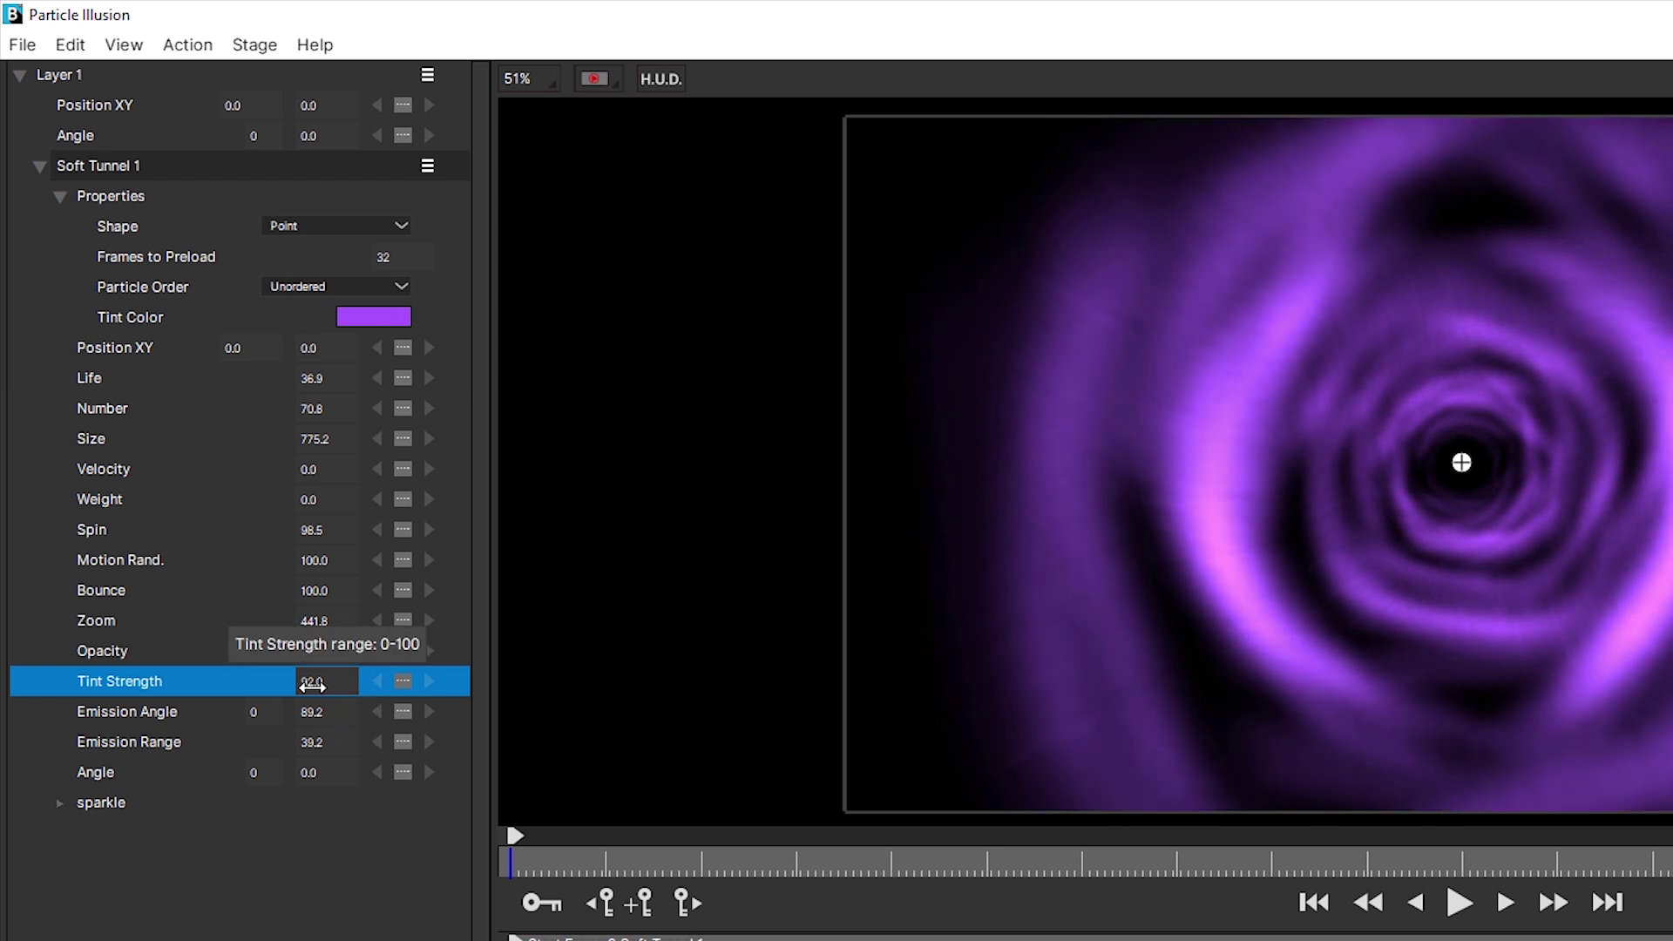
{"action": "key", "text": "Return"}
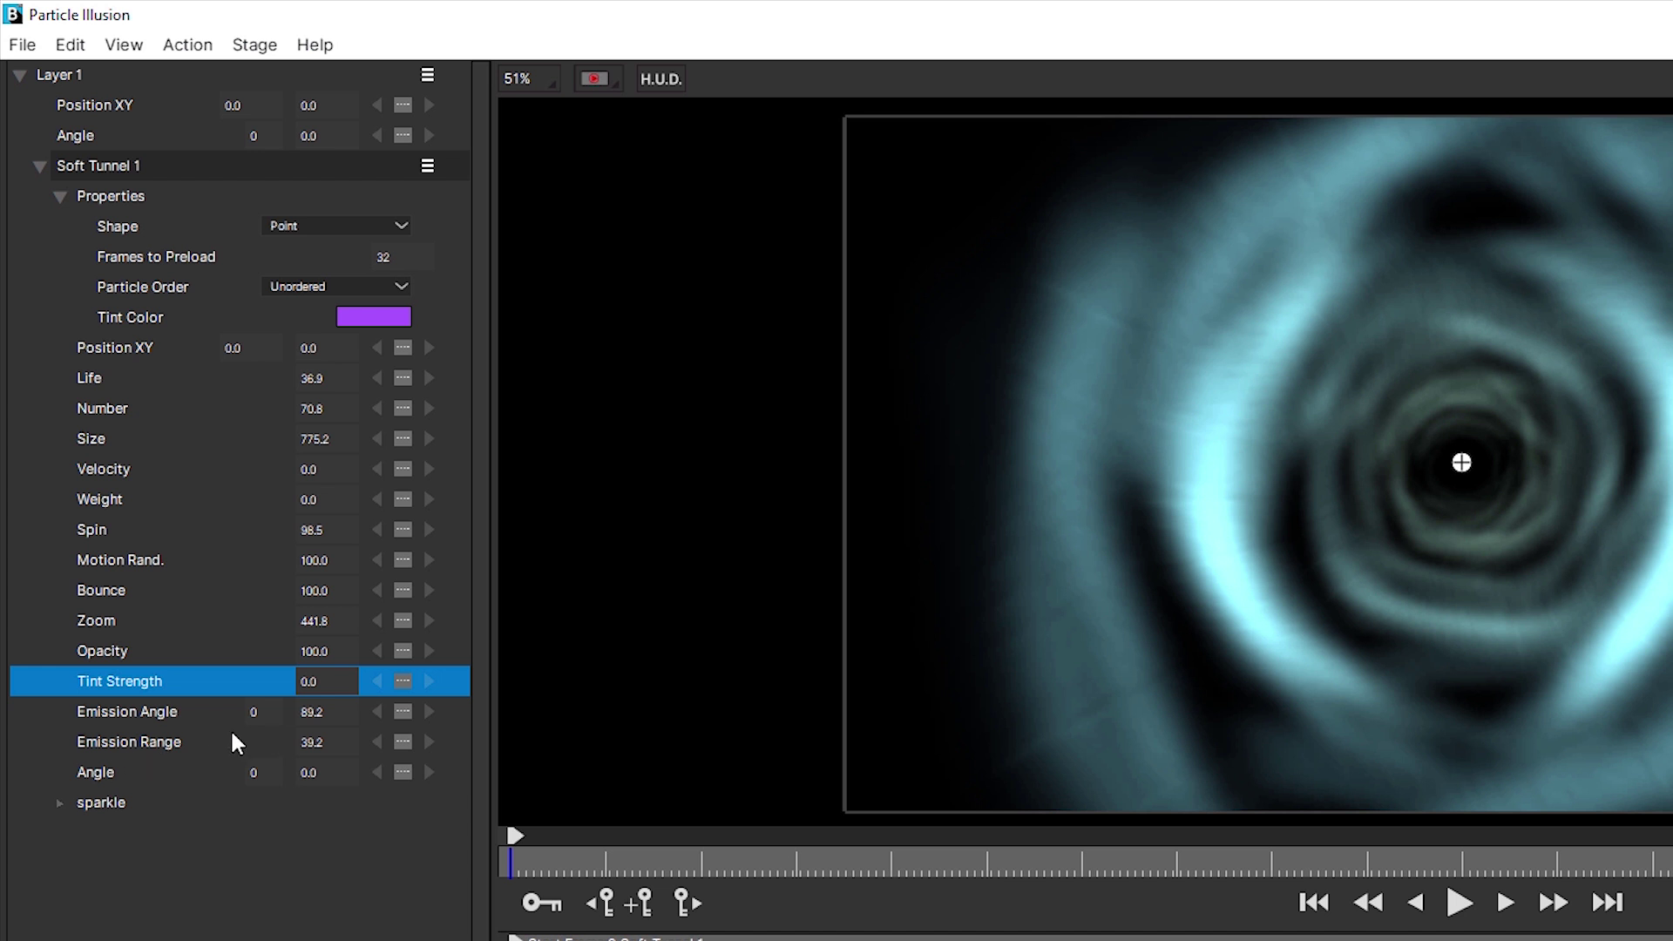
- Nudge Tint Strength, select Soft Tunnel 1 and its sparkle sub-emitter, then show layout choices
{"action": "left_click_drag", "start_coordinate": [344, 683], "coordinate": [179, 771]}
{"action": "left_click", "coordinate": [61, 77]}
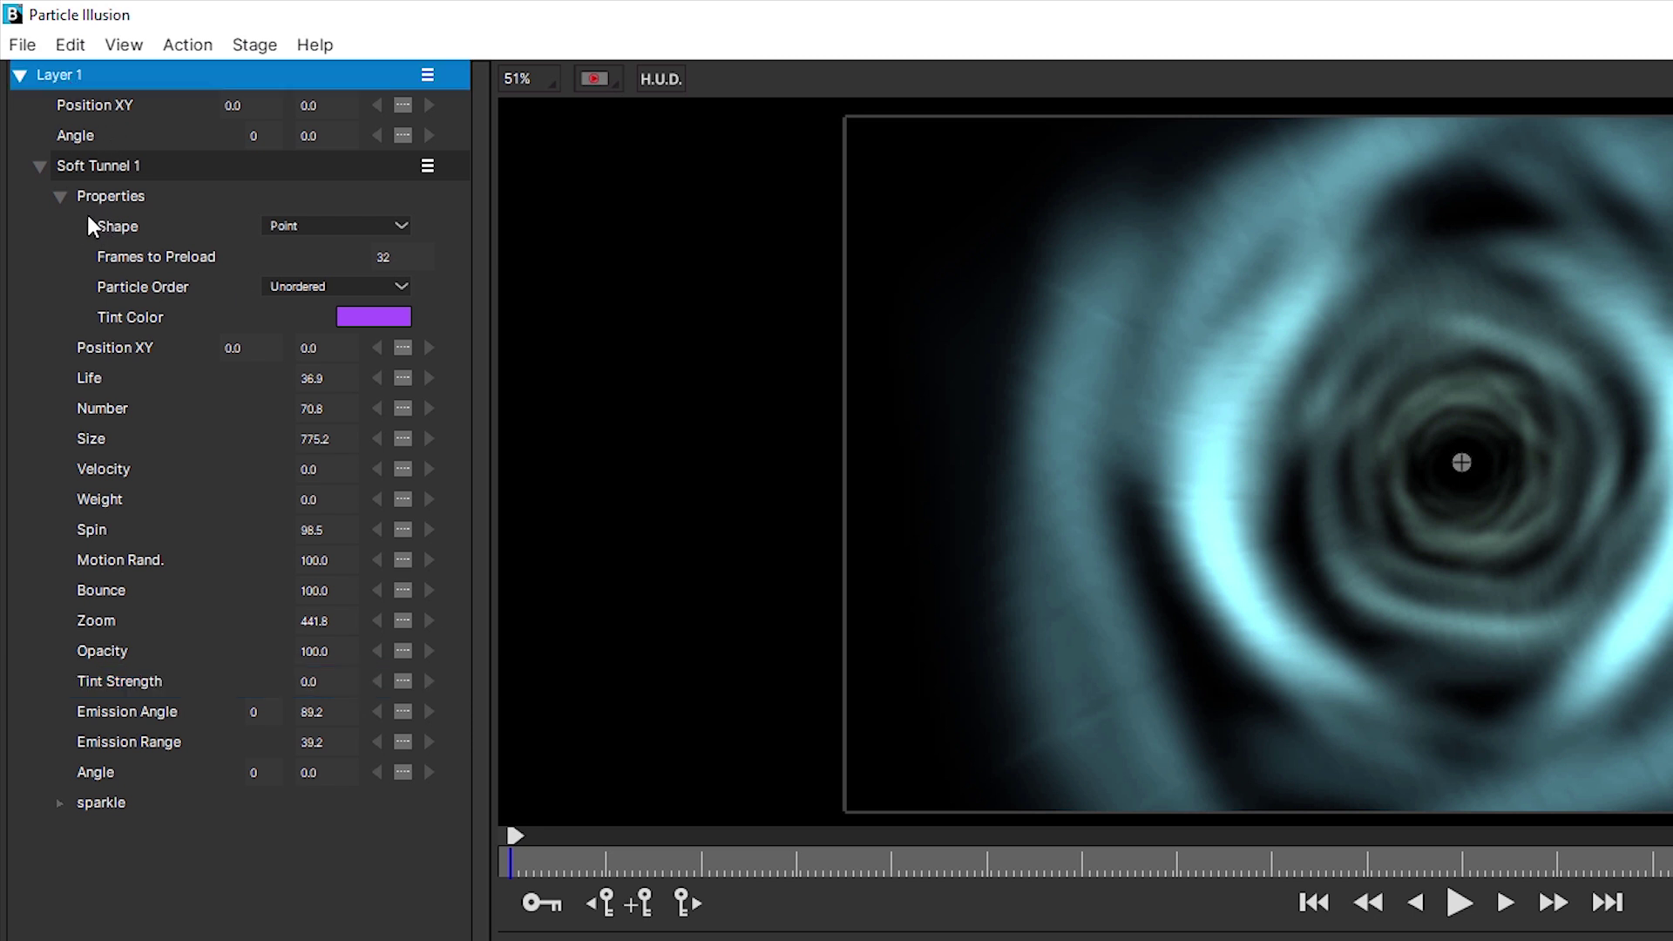
{"action": "key", "text": "Down"}
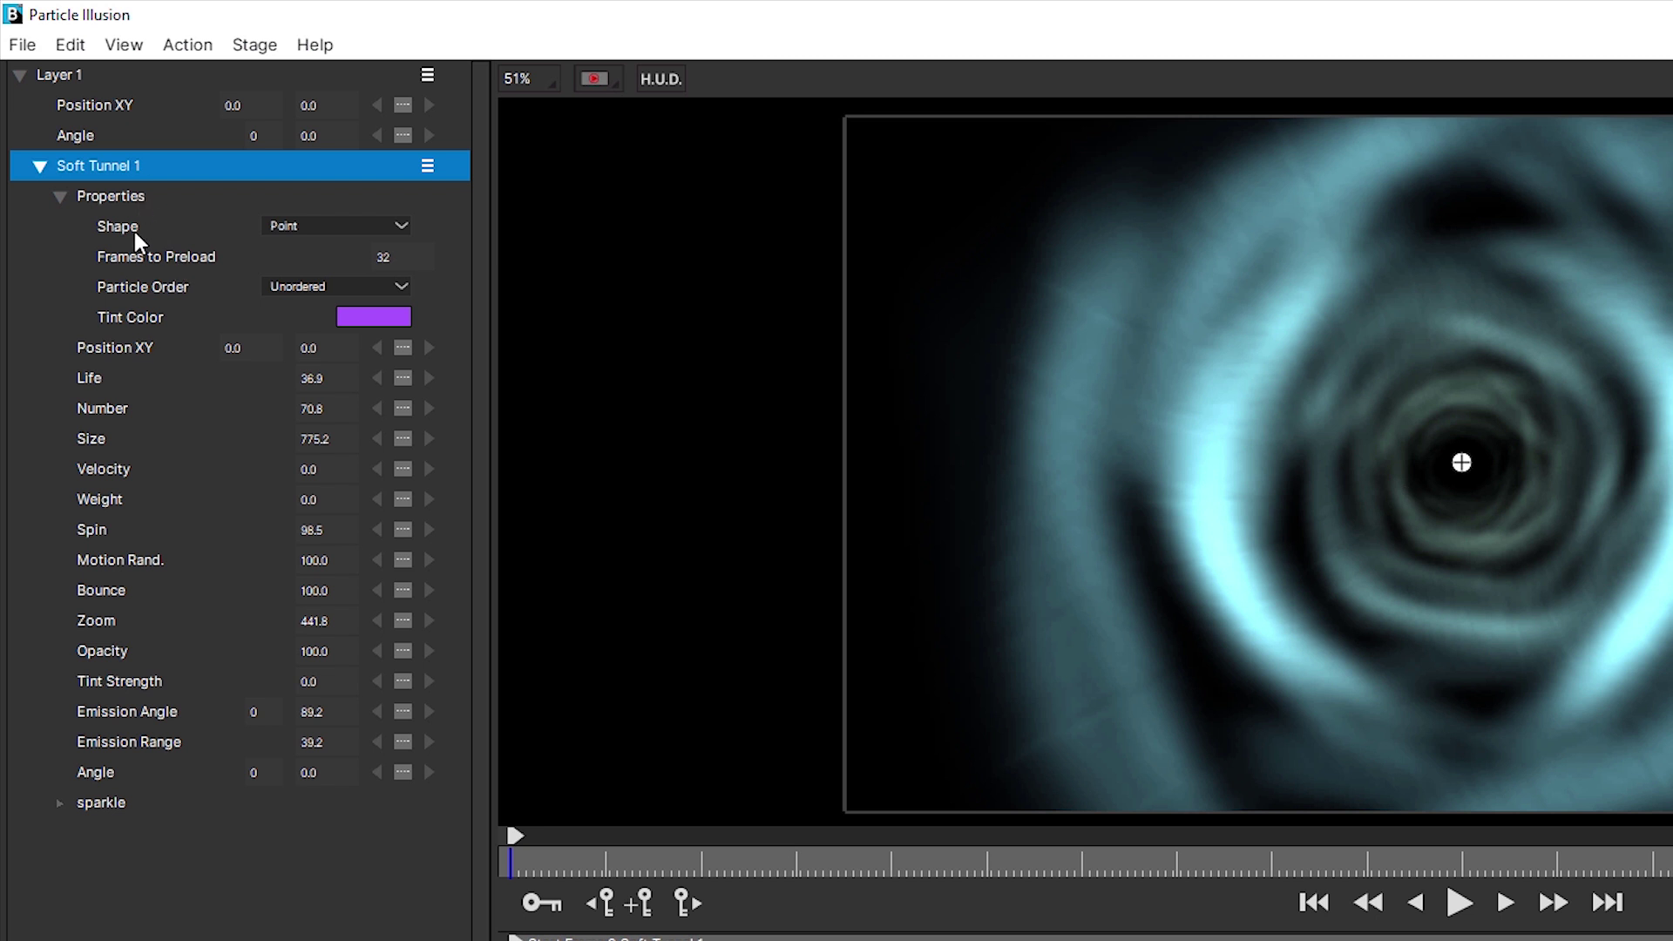
{"action": "left_click", "coordinate": [104, 810]}
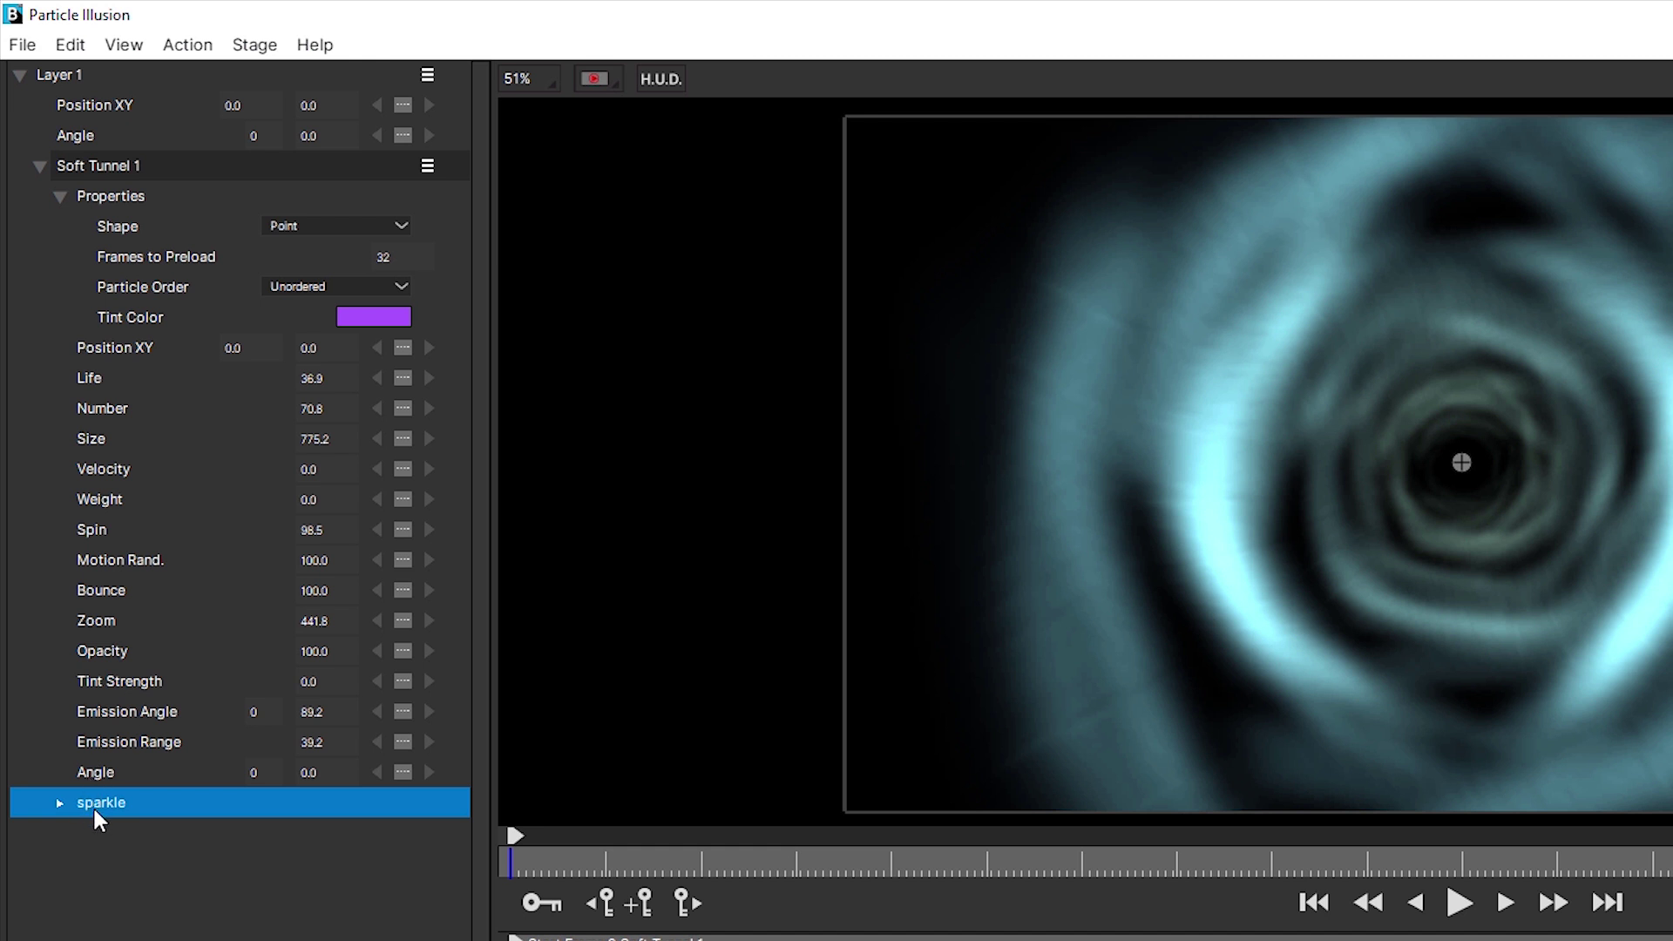
{"action": "left_click", "coordinate": [123, 45]}
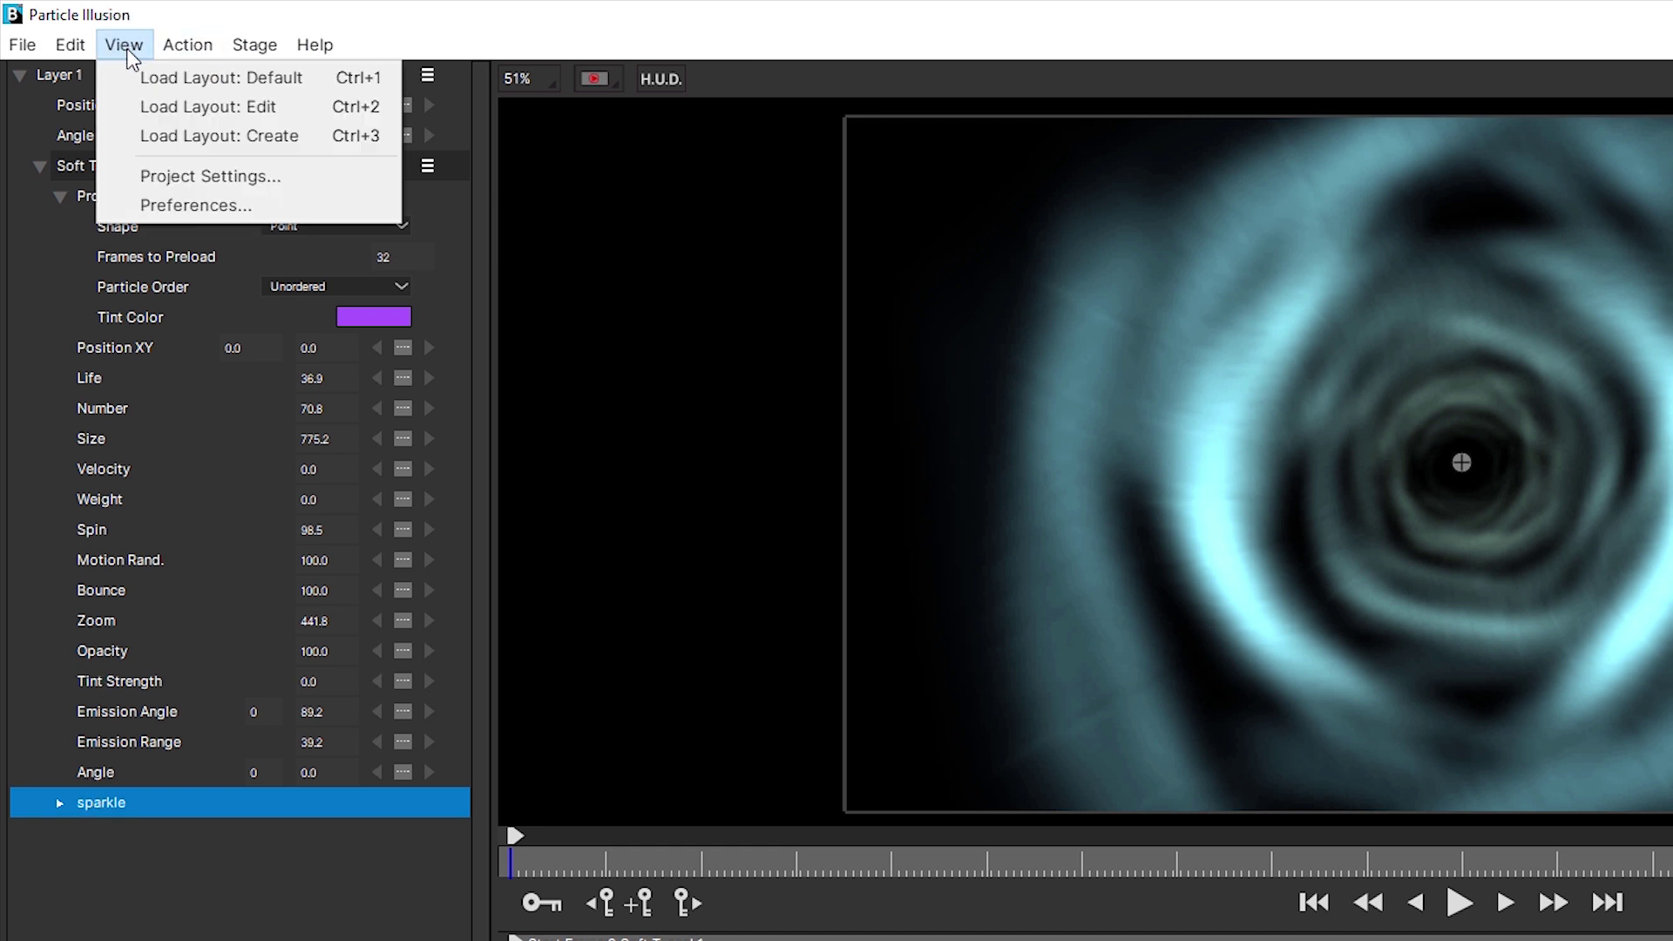
- Restore the Default layout, add Wormhole new 01 to Layer 1, and inspect its ring, rays and Lightning
{"action": "left_click", "coordinate": [145, 85]}
{"action": "double_click", "coordinate": [131, 794]}
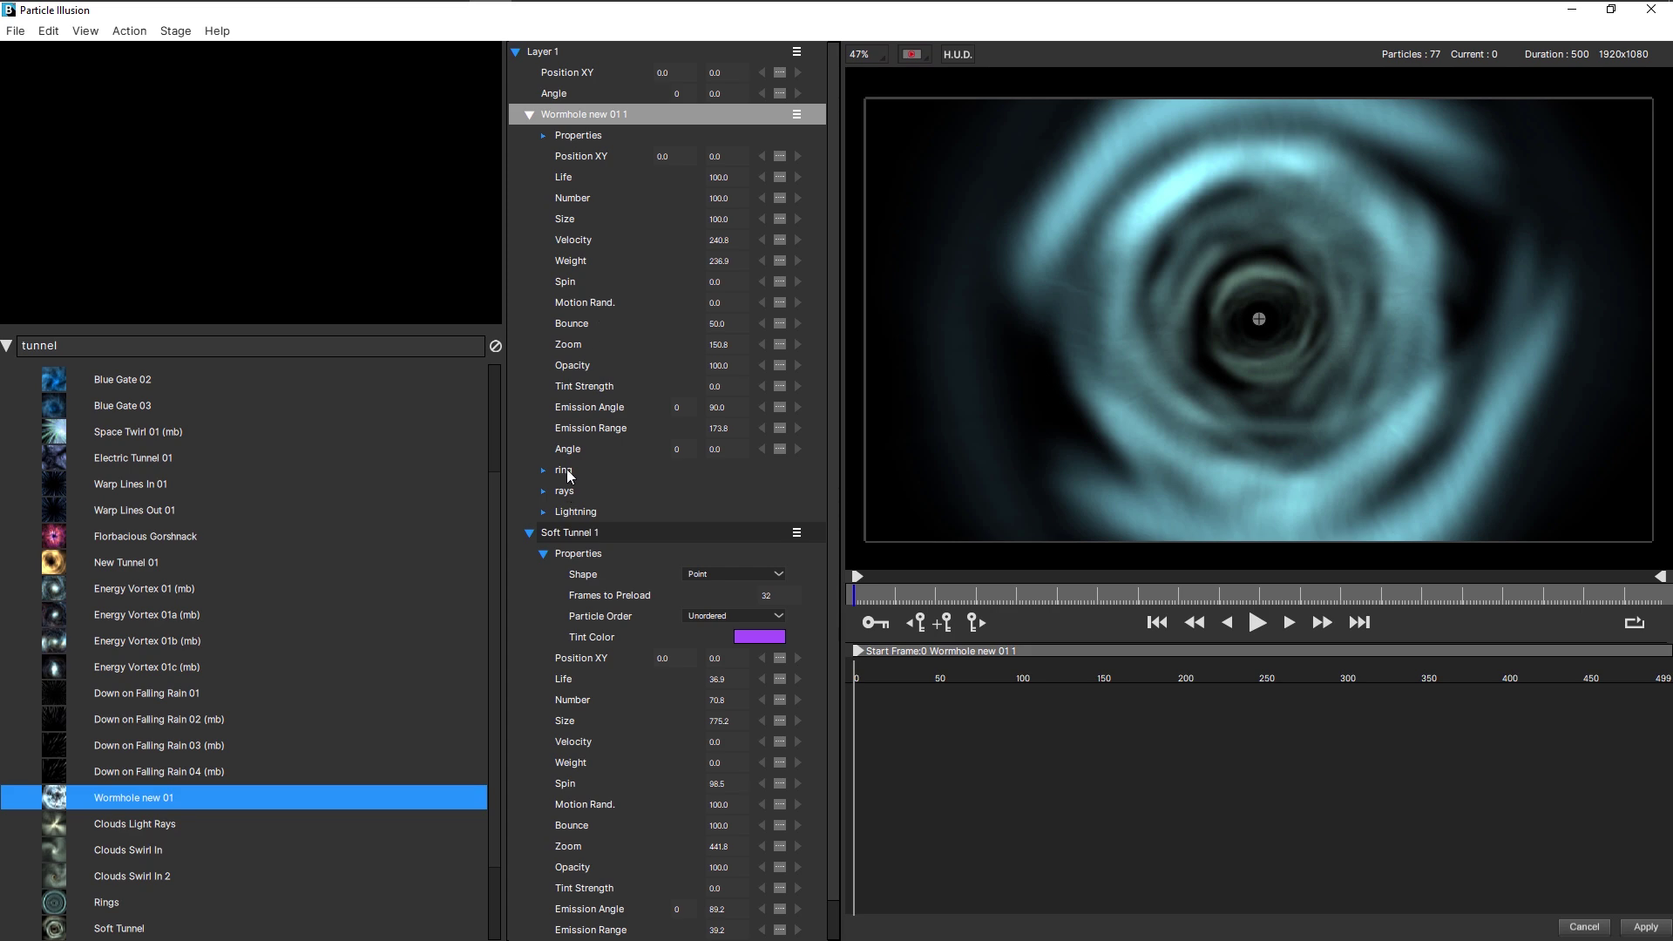
{"action": "left_click", "coordinate": [567, 471]}
{"action": "left_click", "coordinate": [573, 491]}
{"action": "left_click", "coordinate": [574, 510]}
{"action": "left_click", "coordinate": [564, 491]}
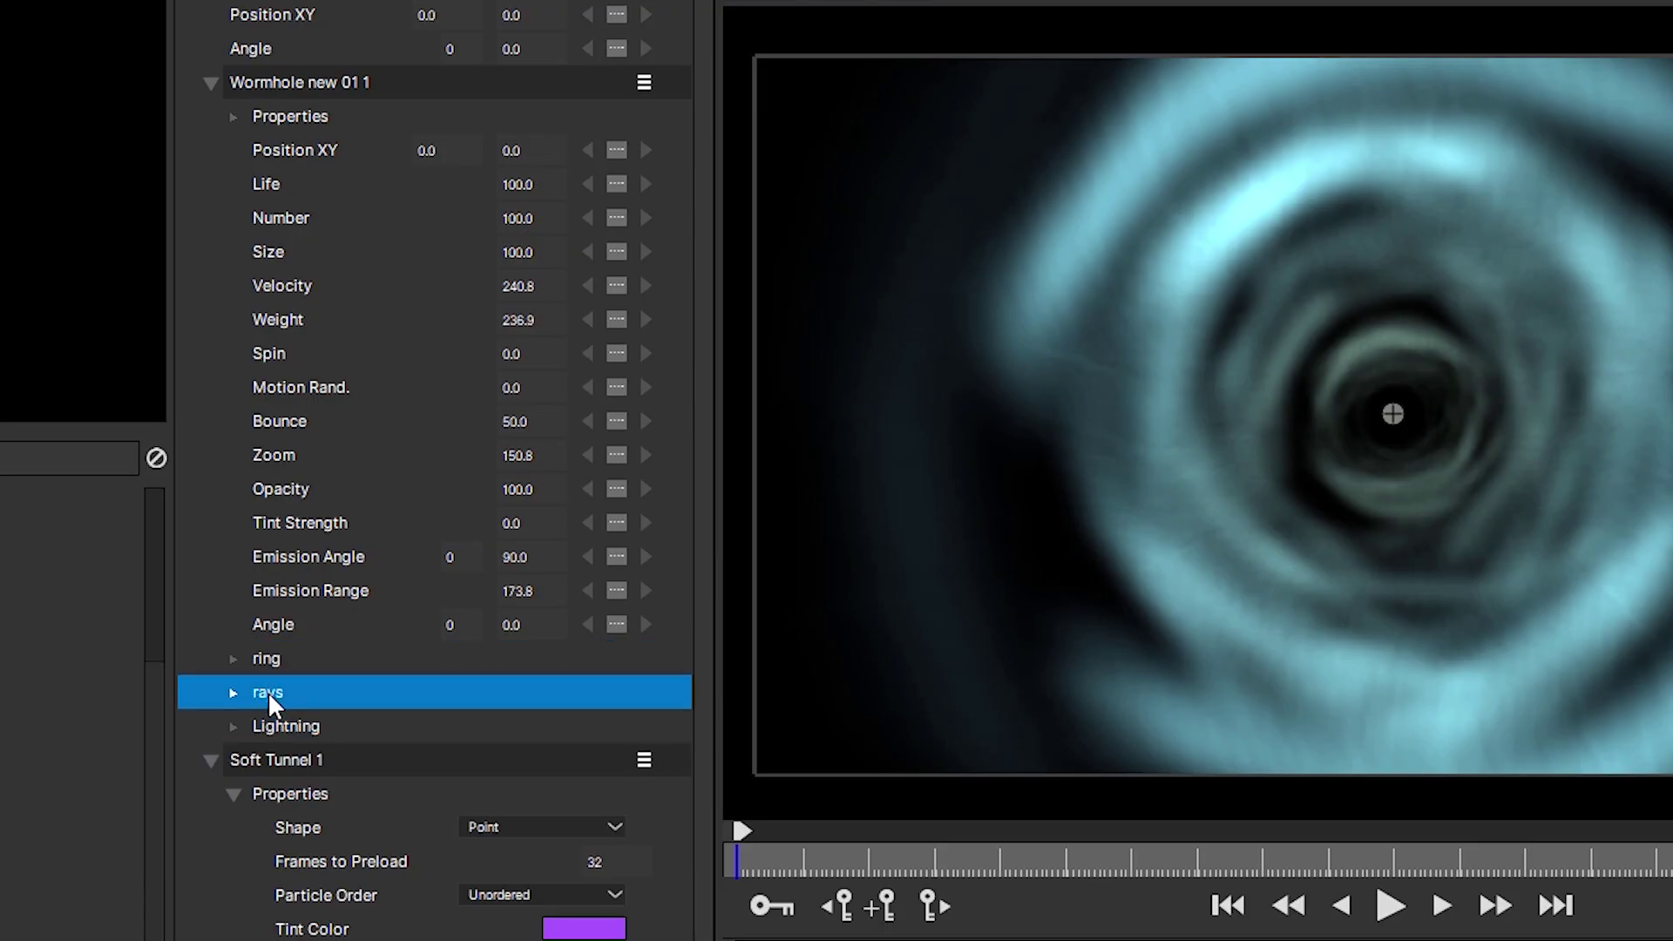
{"action": "key", "text": "Up"}
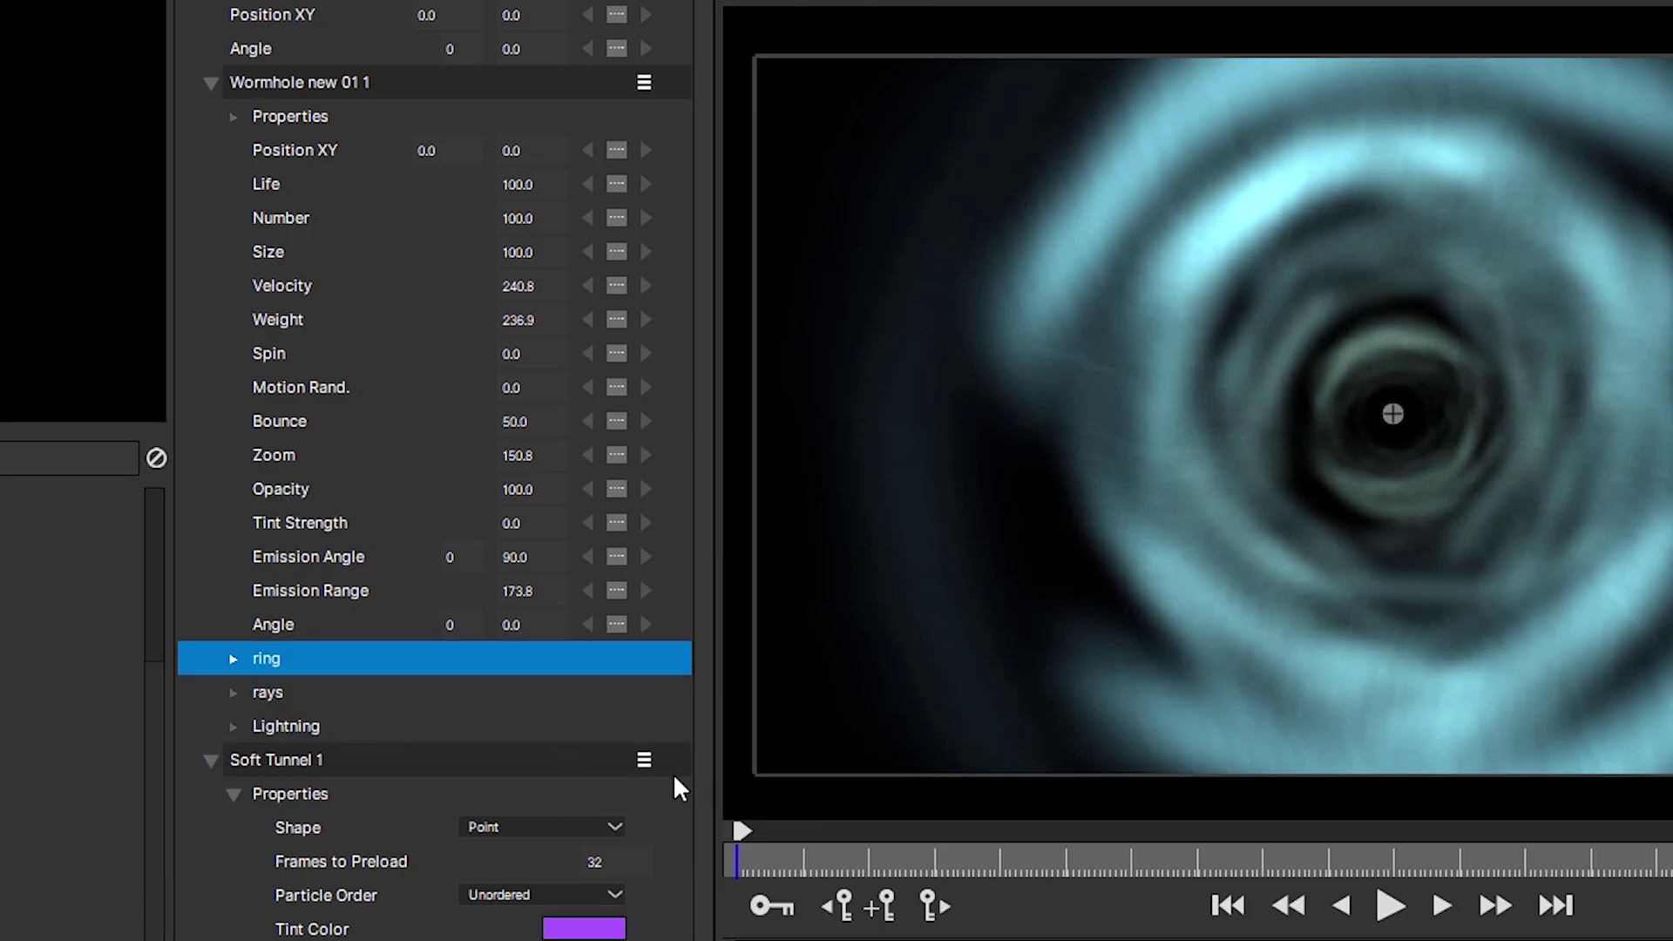
- Hide Soft Tunnel 1, select Wormhole new 01 1 and preview the wormhole alone
{"action": "left_click", "coordinate": [644, 759]}
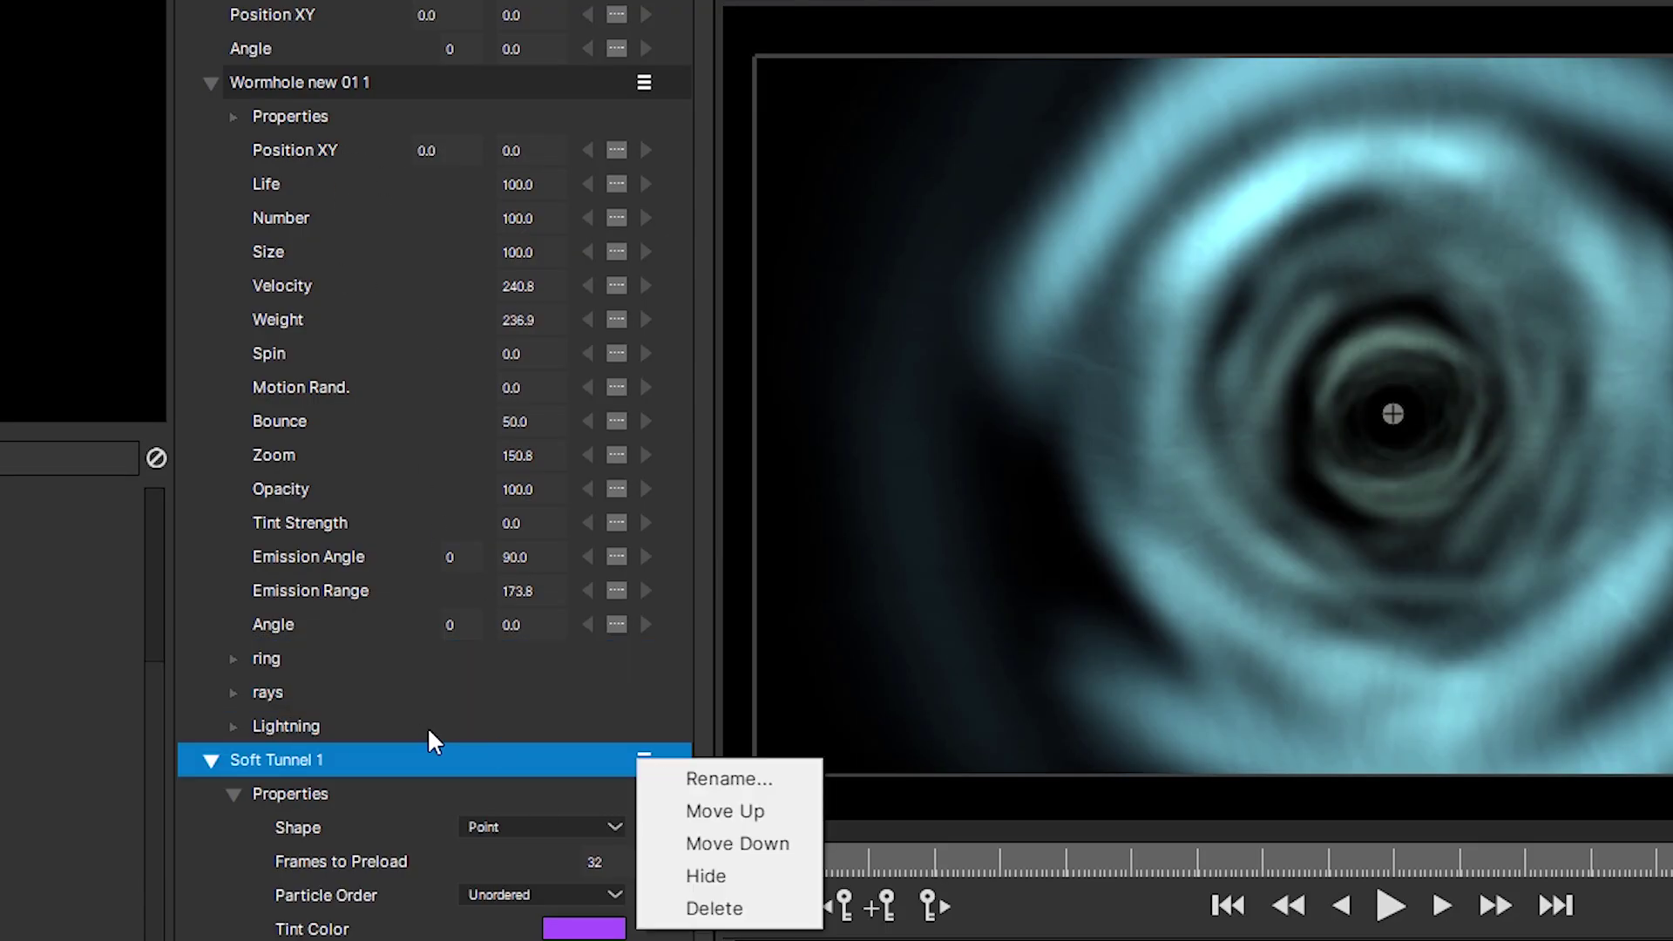
{"action": "left_click", "coordinate": [701, 875]}
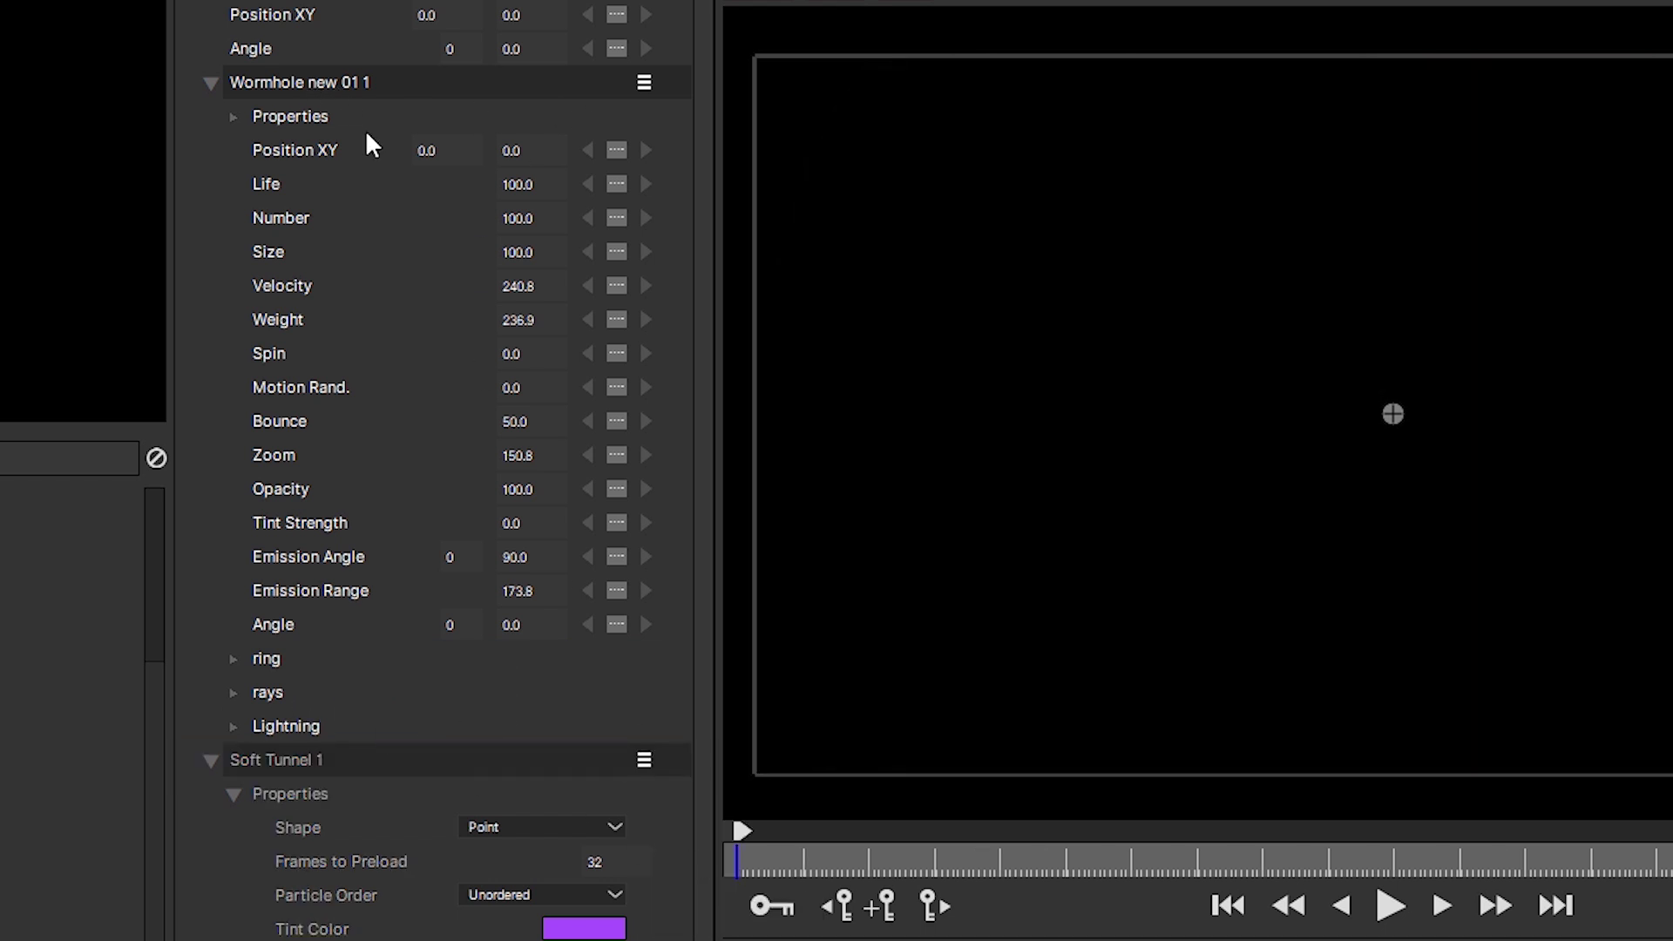
{"action": "left_click", "coordinate": [324, 83]}
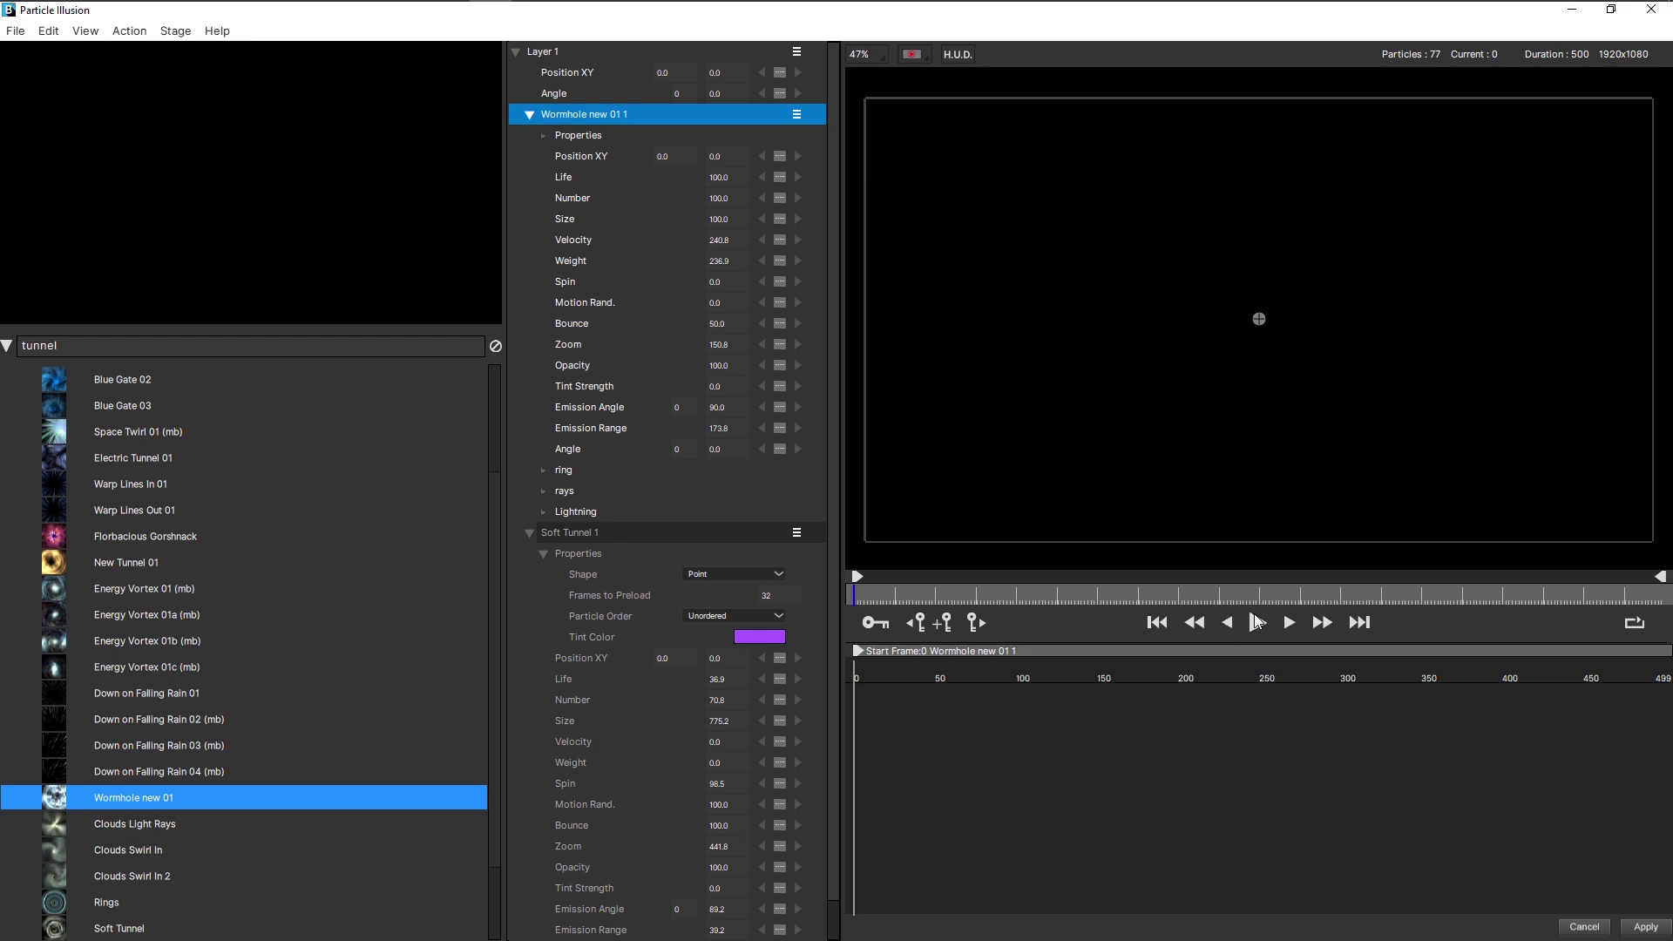
{"action": "left_click", "coordinate": [1255, 621]}
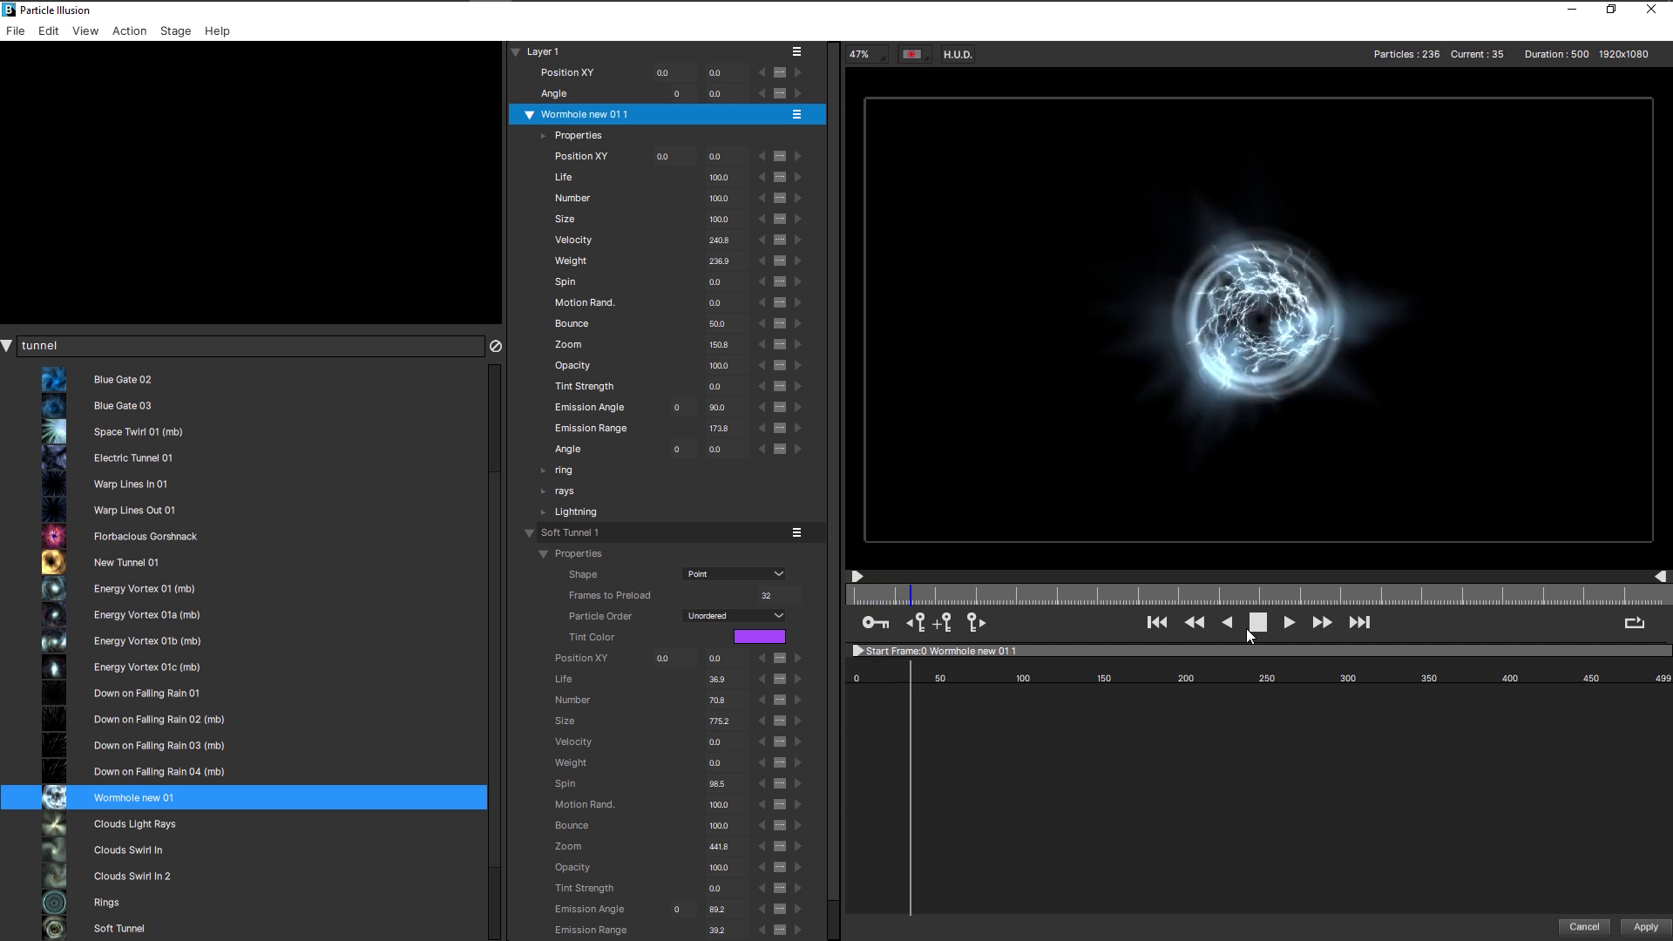
{"action": "key", "text": "space"}
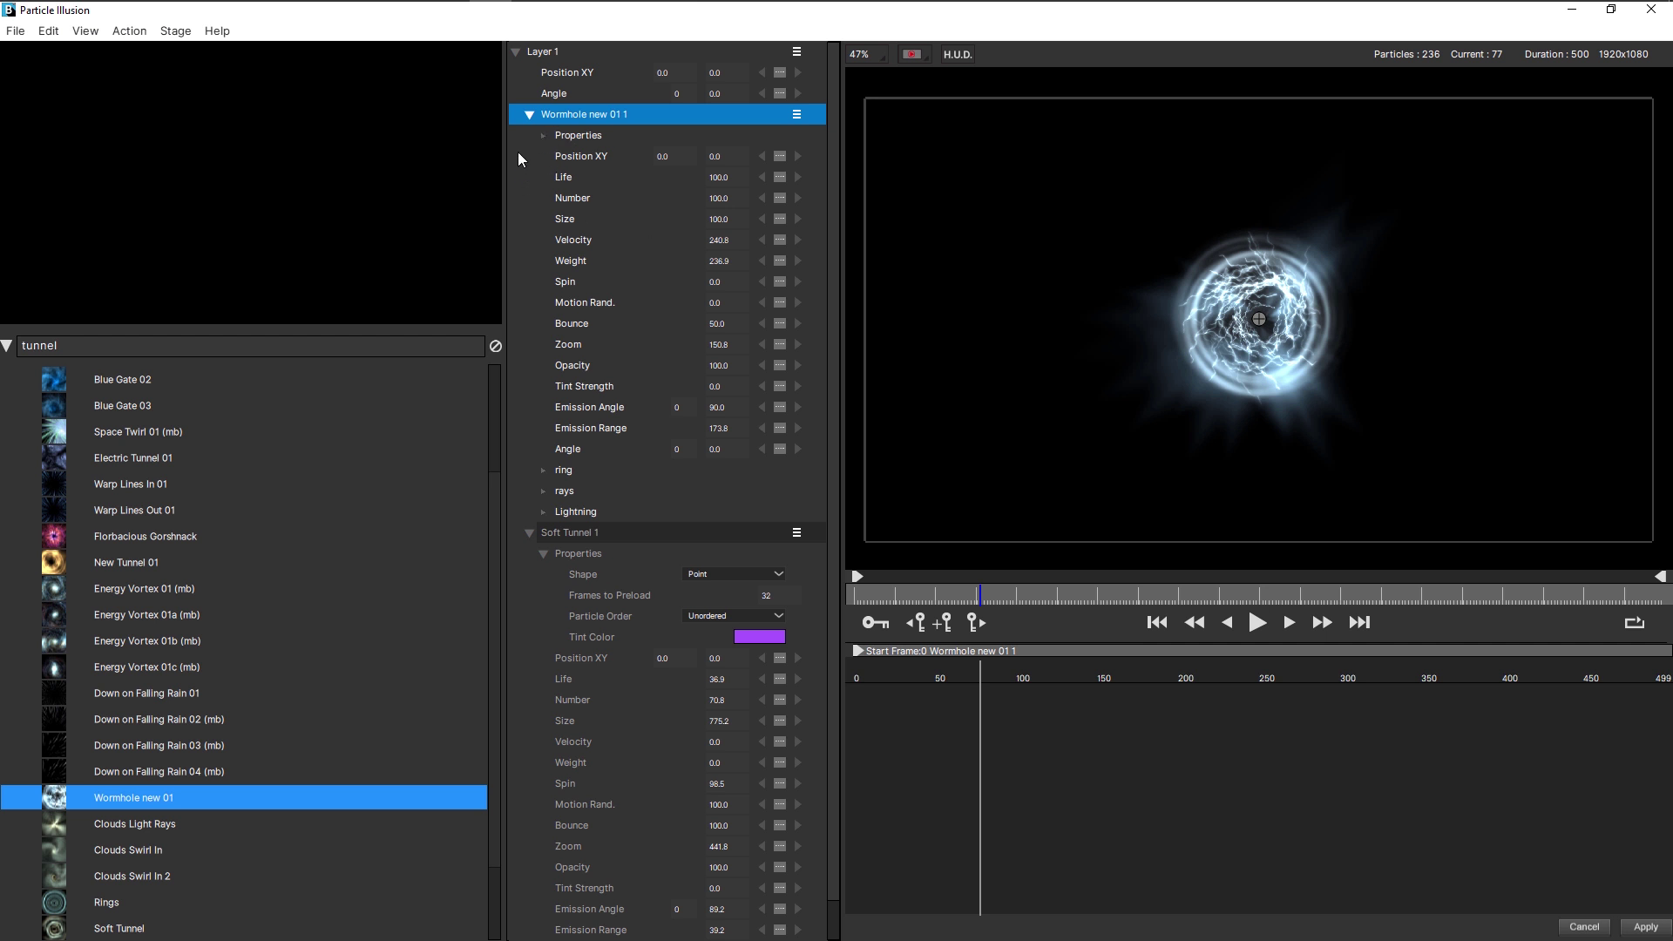
- Set the wormhole's Tint Color to green
{"action": "left_click", "coordinate": [544, 136]}
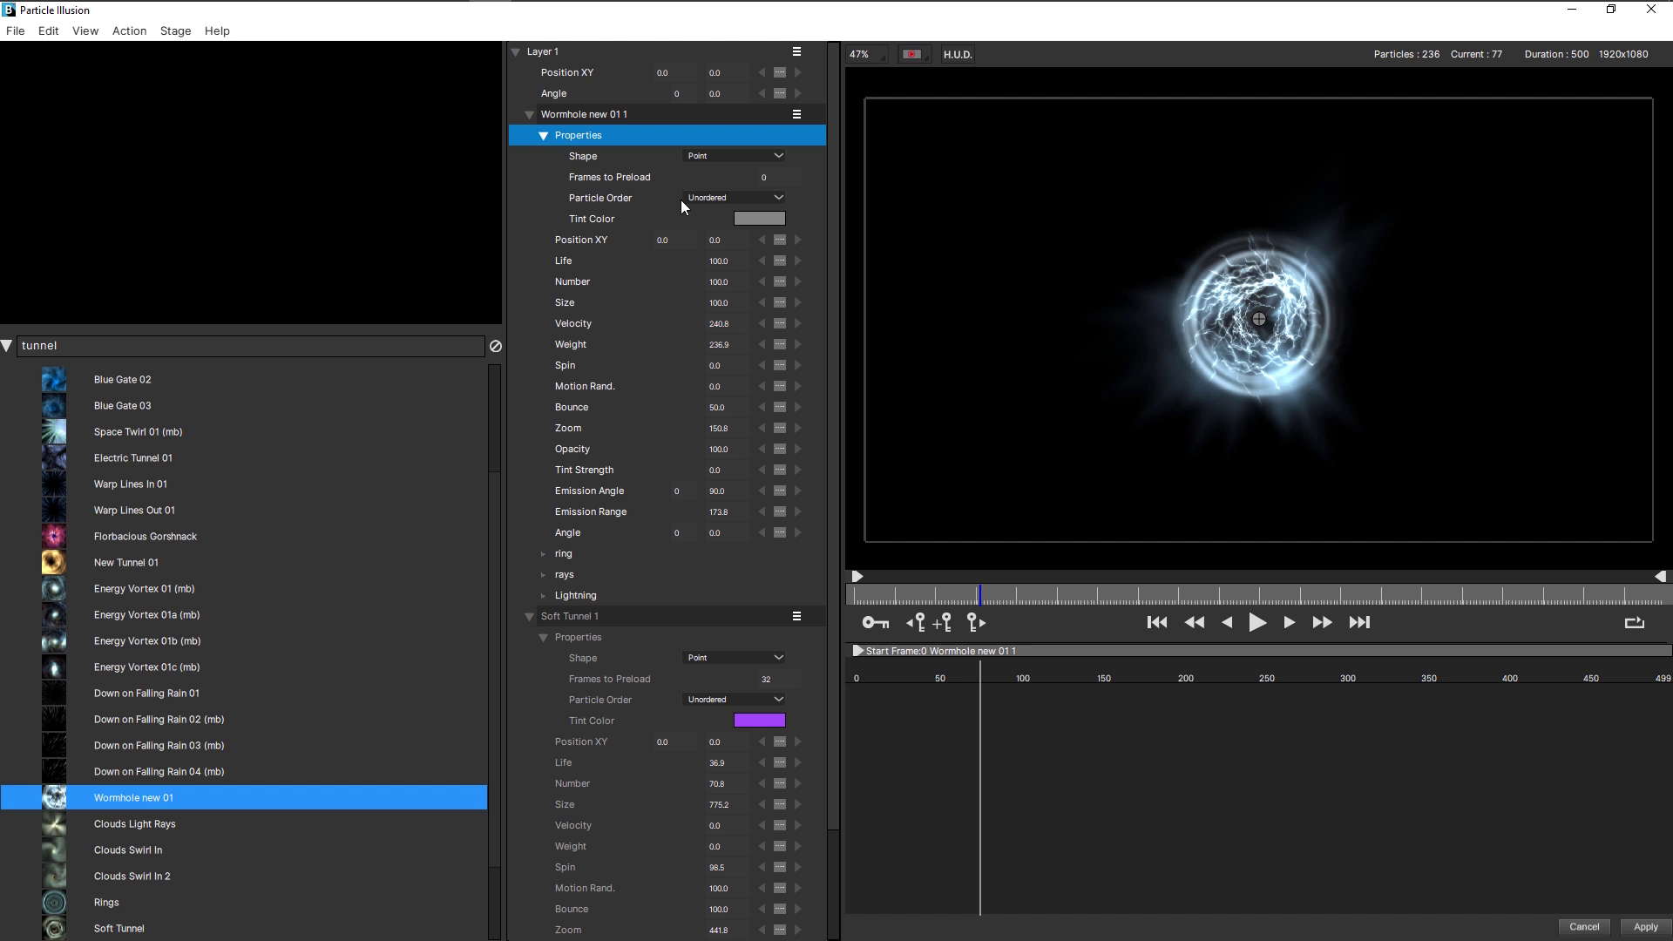
{"action": "left_click", "coordinate": [754, 221]}
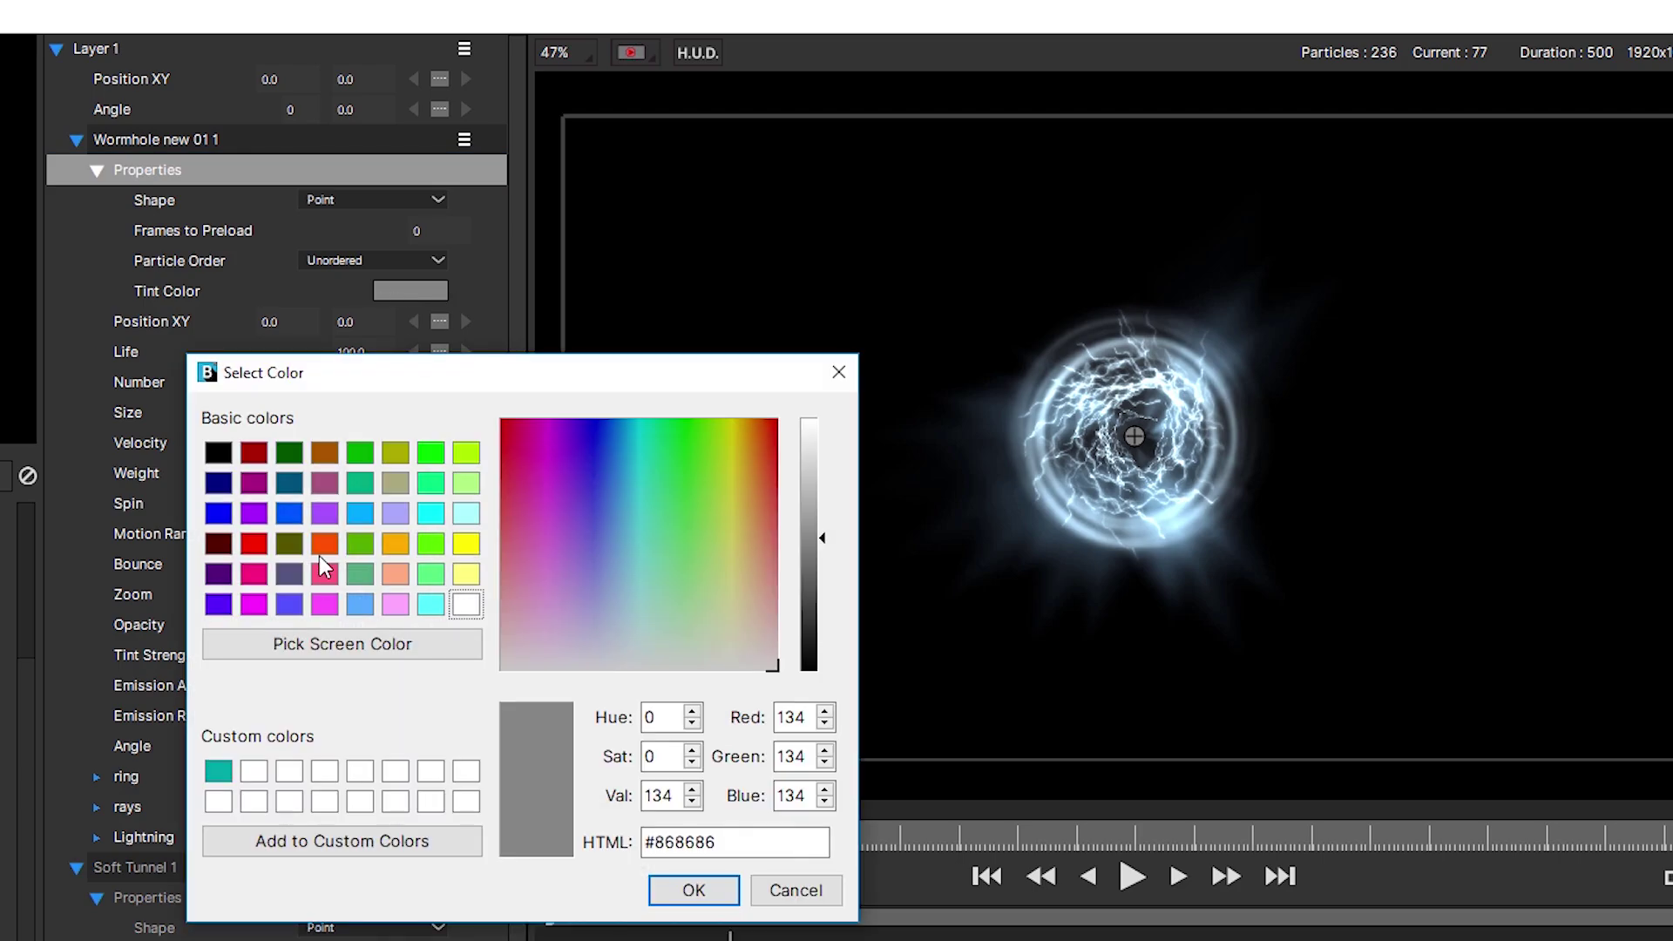
{"action": "left_click", "coordinate": [773, 351]}
{"action": "left_click", "coordinate": [658, 902]}
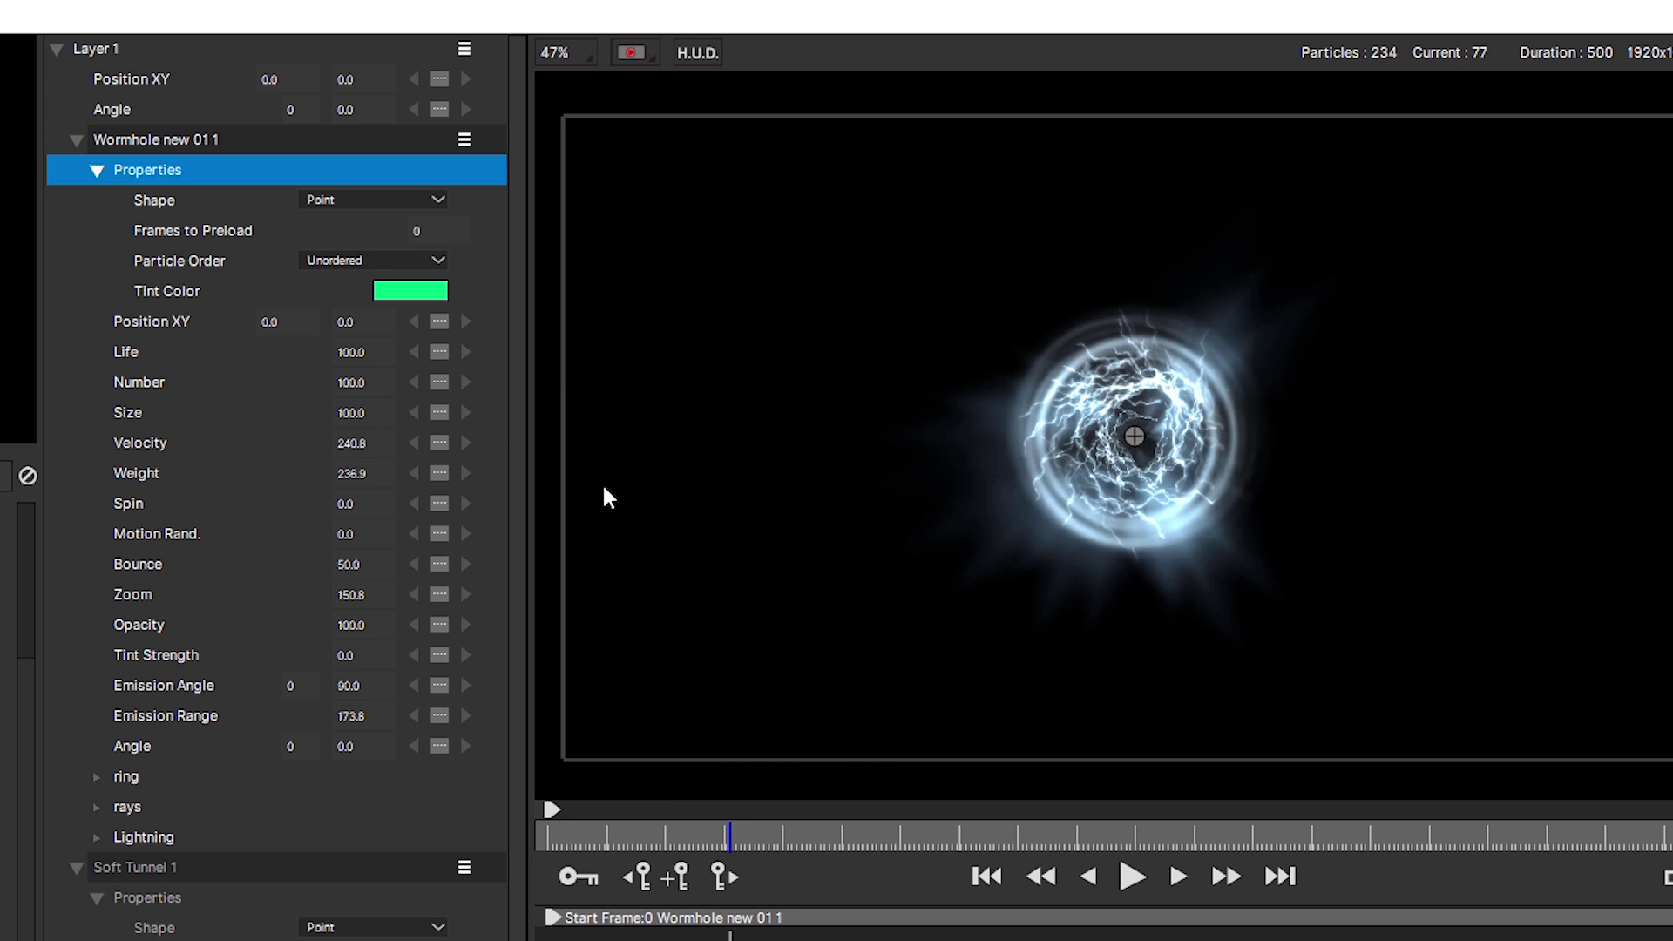
- Adjust the wormhole's Tint Strength during playback, leaving it at 0
{"action": "left_click_drag", "start_coordinate": [361, 656], "coordinate": [445, 654]}
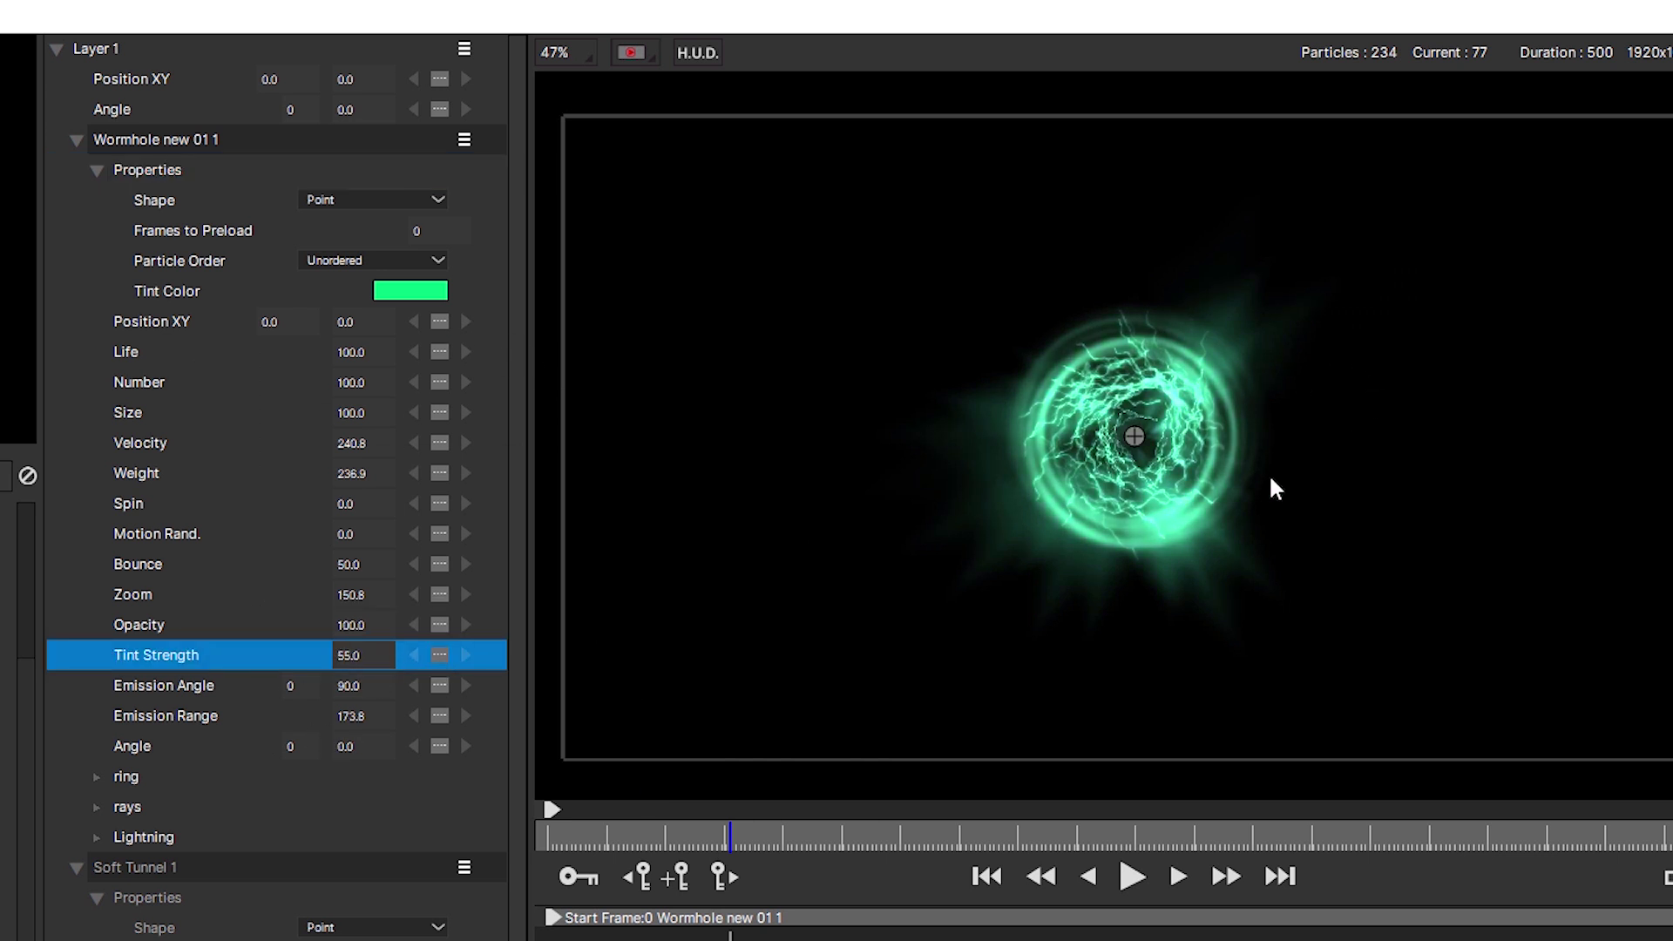
{"action": "left_click", "coordinate": [1131, 875]}
{"action": "left_click_drag", "start_coordinate": [353, 655], "coordinate": [262, 658]}
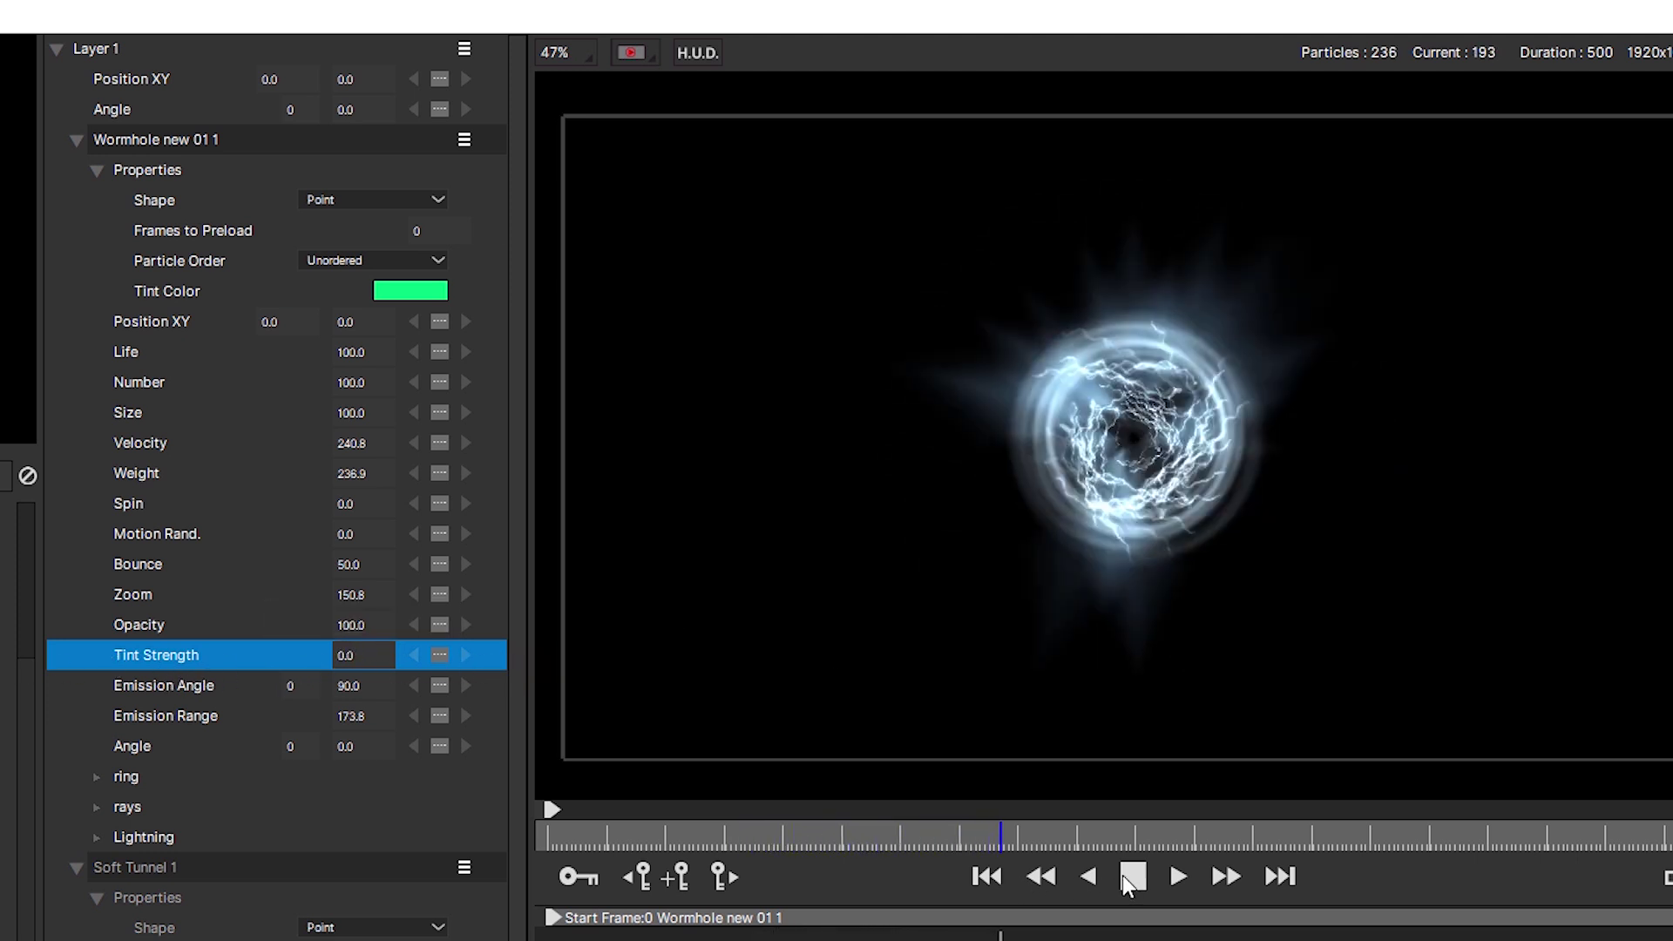
- Set the wormhole ring's gradient colour to bright green #55ff00 and preview it
{"action": "left_click", "coordinate": [1132, 874]}
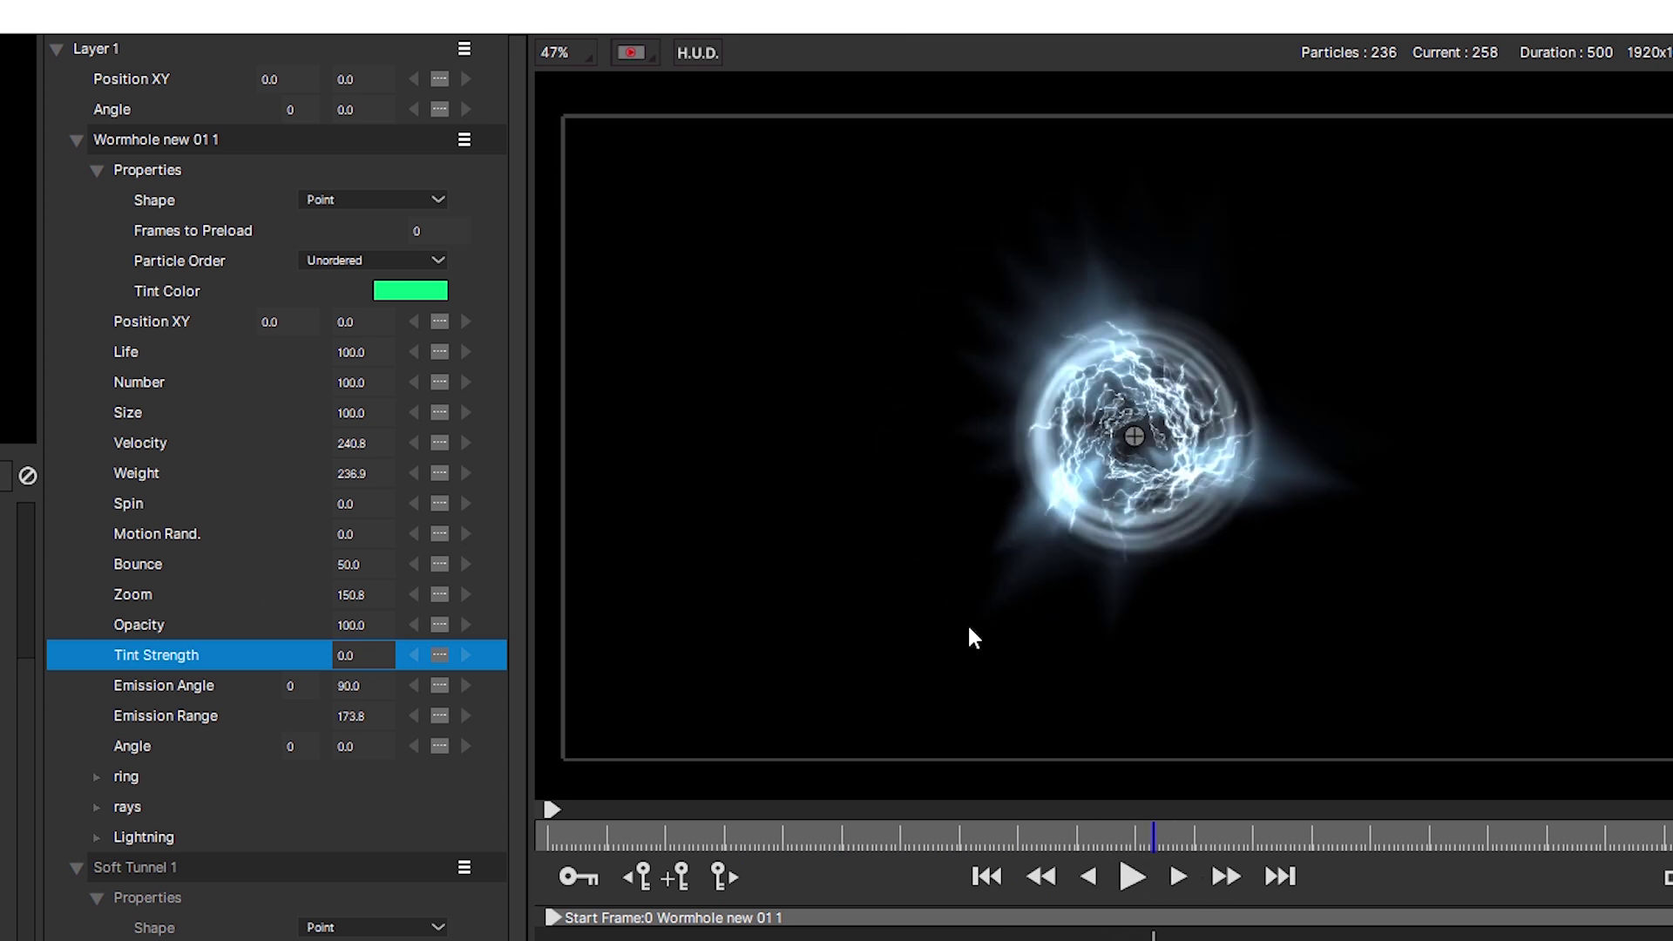
{"action": "left_click", "coordinate": [98, 775]}
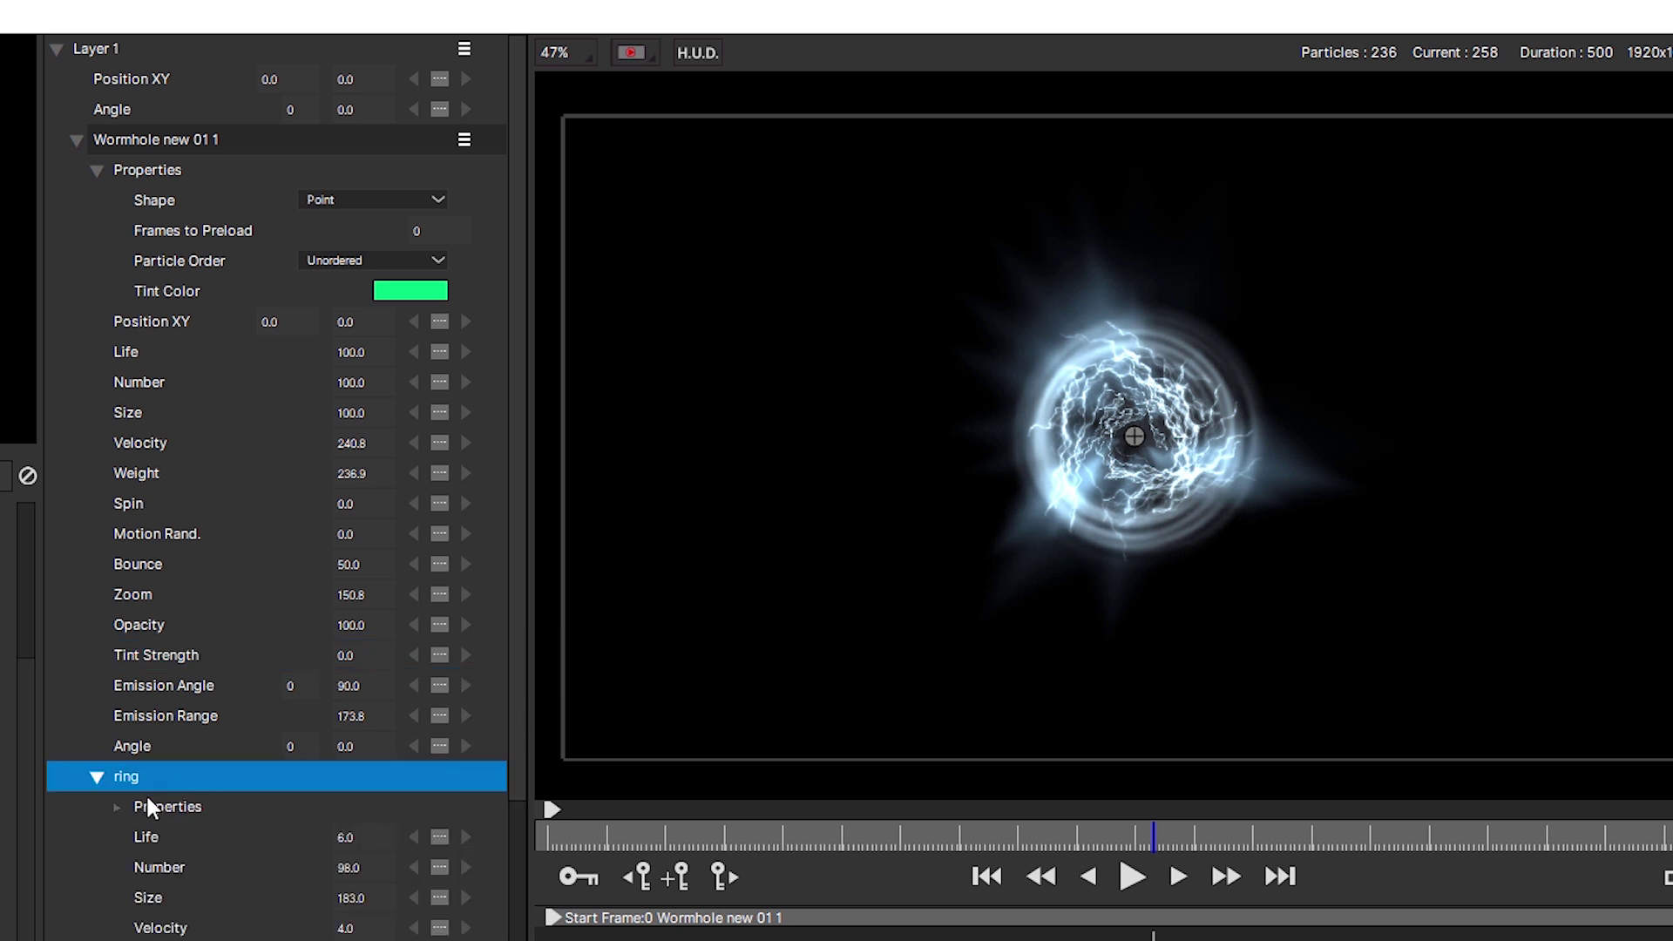
{"action": "left_click", "coordinate": [114, 806]}
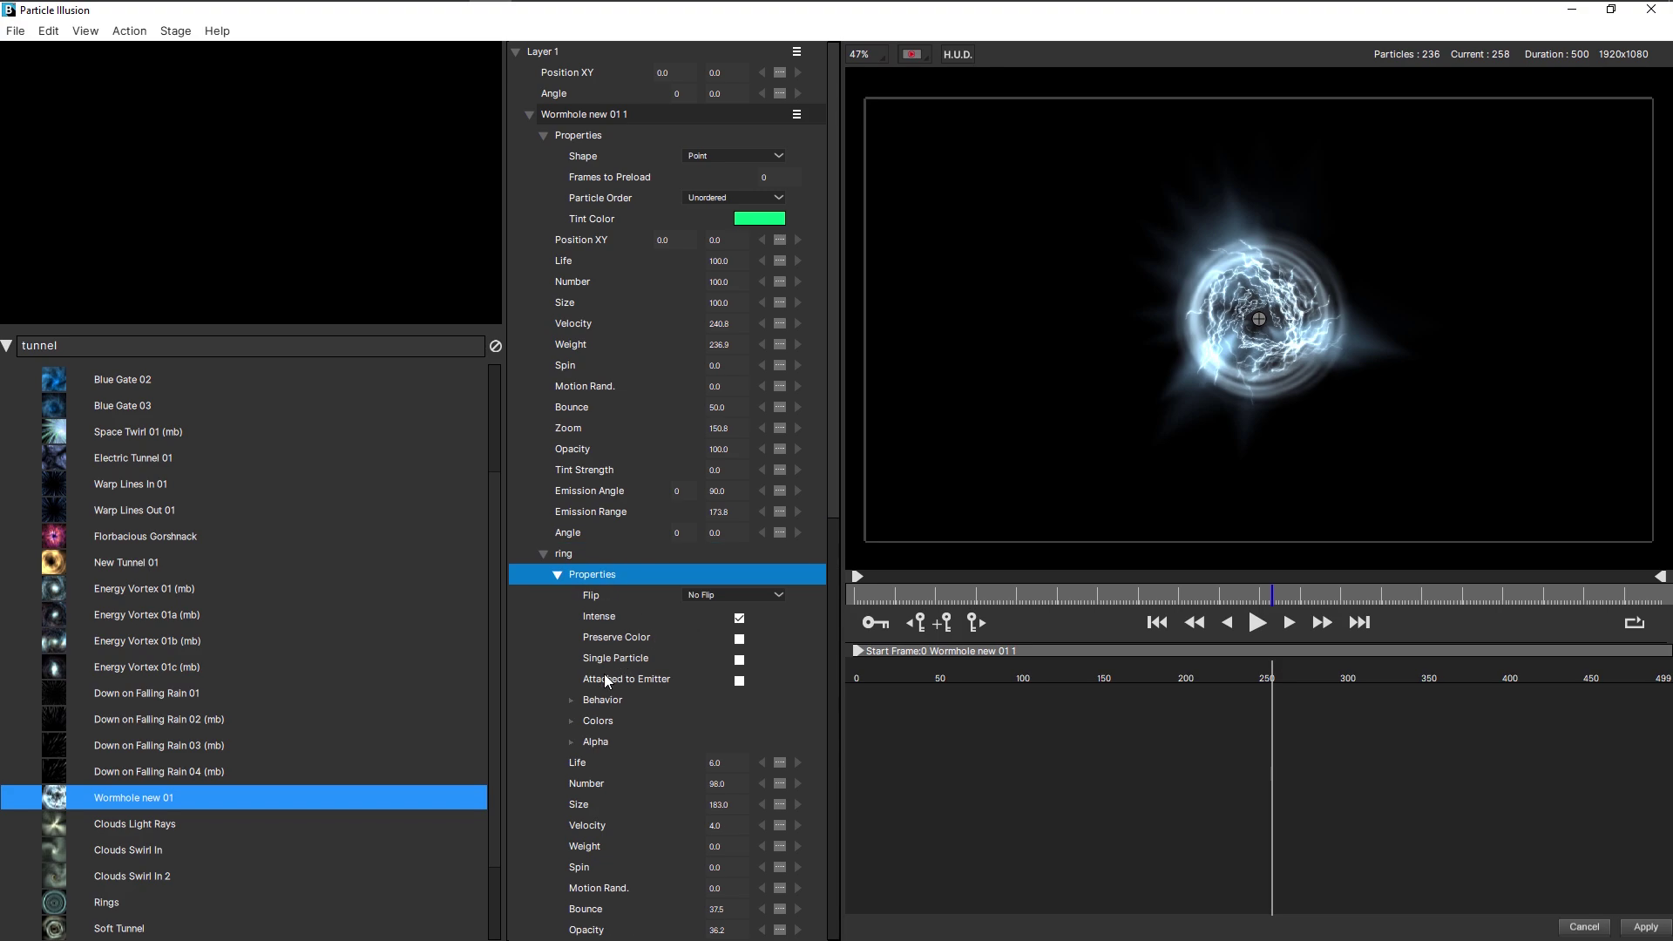
{"action": "left_click", "coordinate": [572, 719]}
{"action": "left_click", "coordinate": [761, 743]}
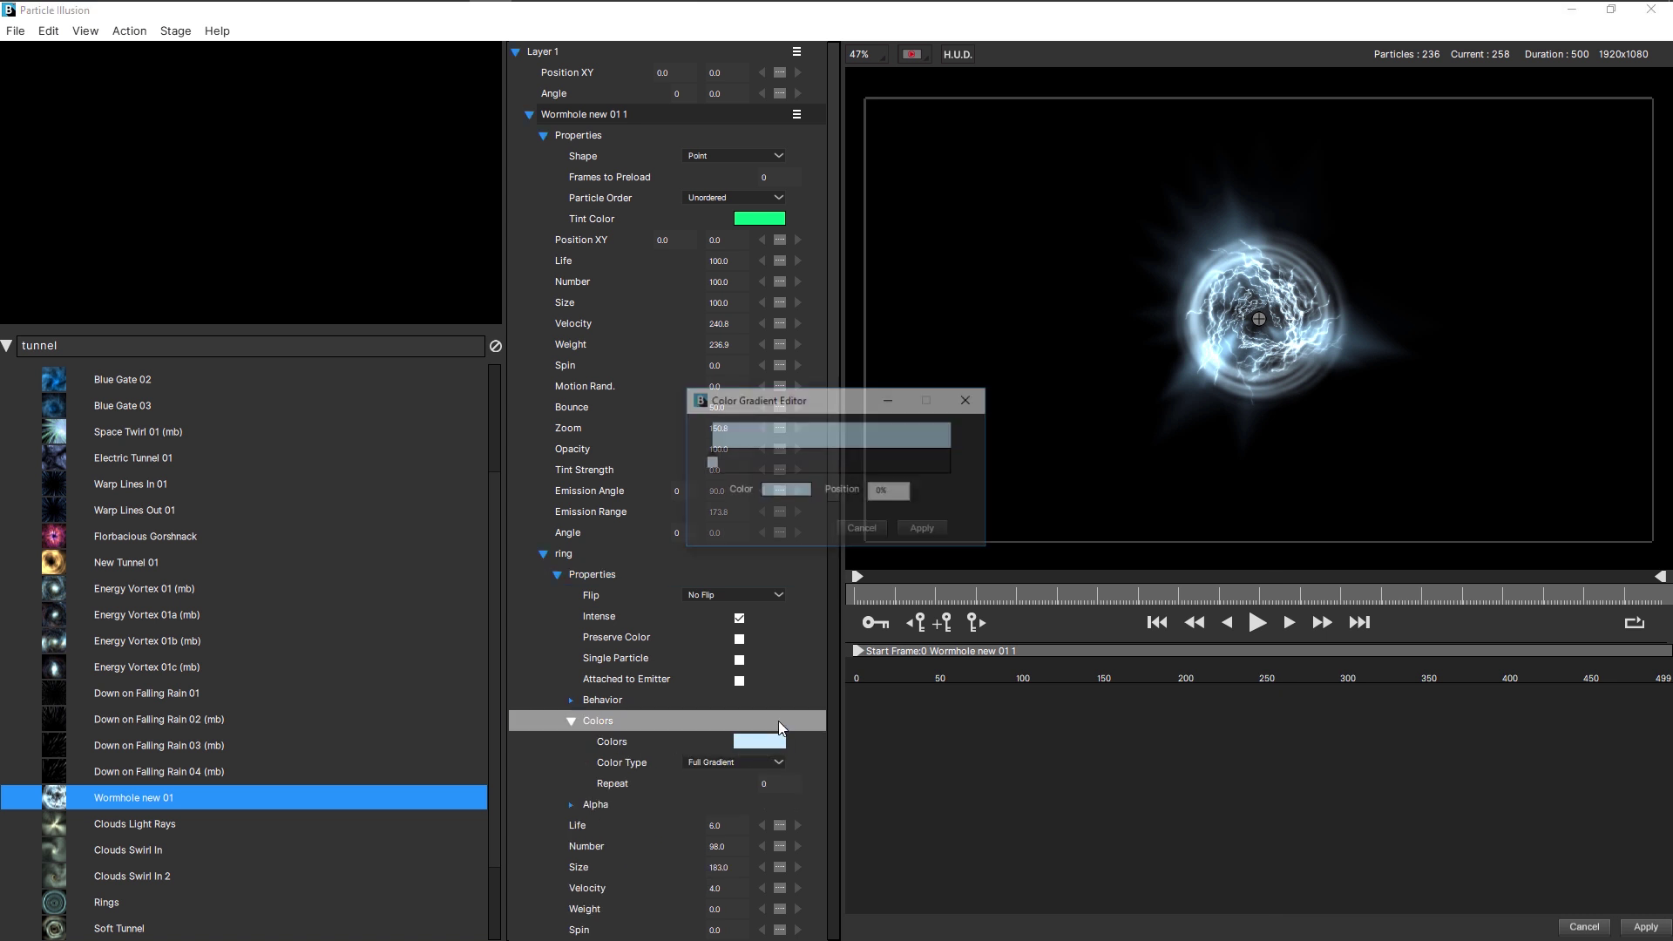
{"action": "left_click", "coordinate": [785, 490]}
{"action": "left_click", "coordinate": [773, 393]}
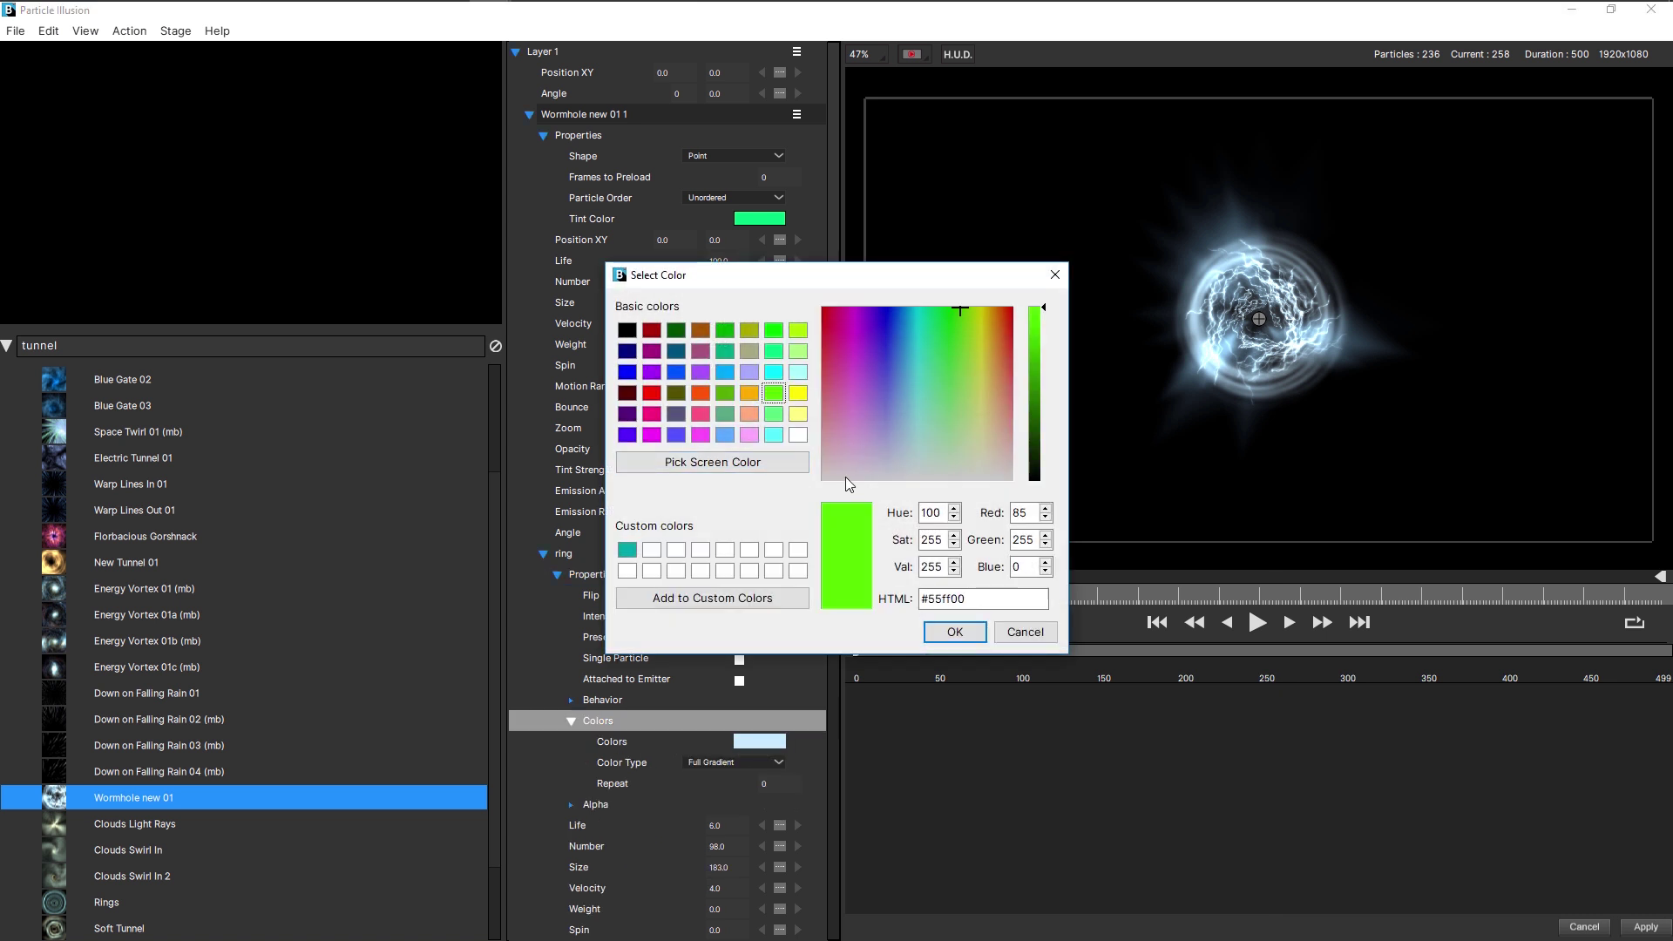
{"action": "left_click", "coordinate": [954, 632]}
{"action": "left_click", "coordinate": [924, 530]}
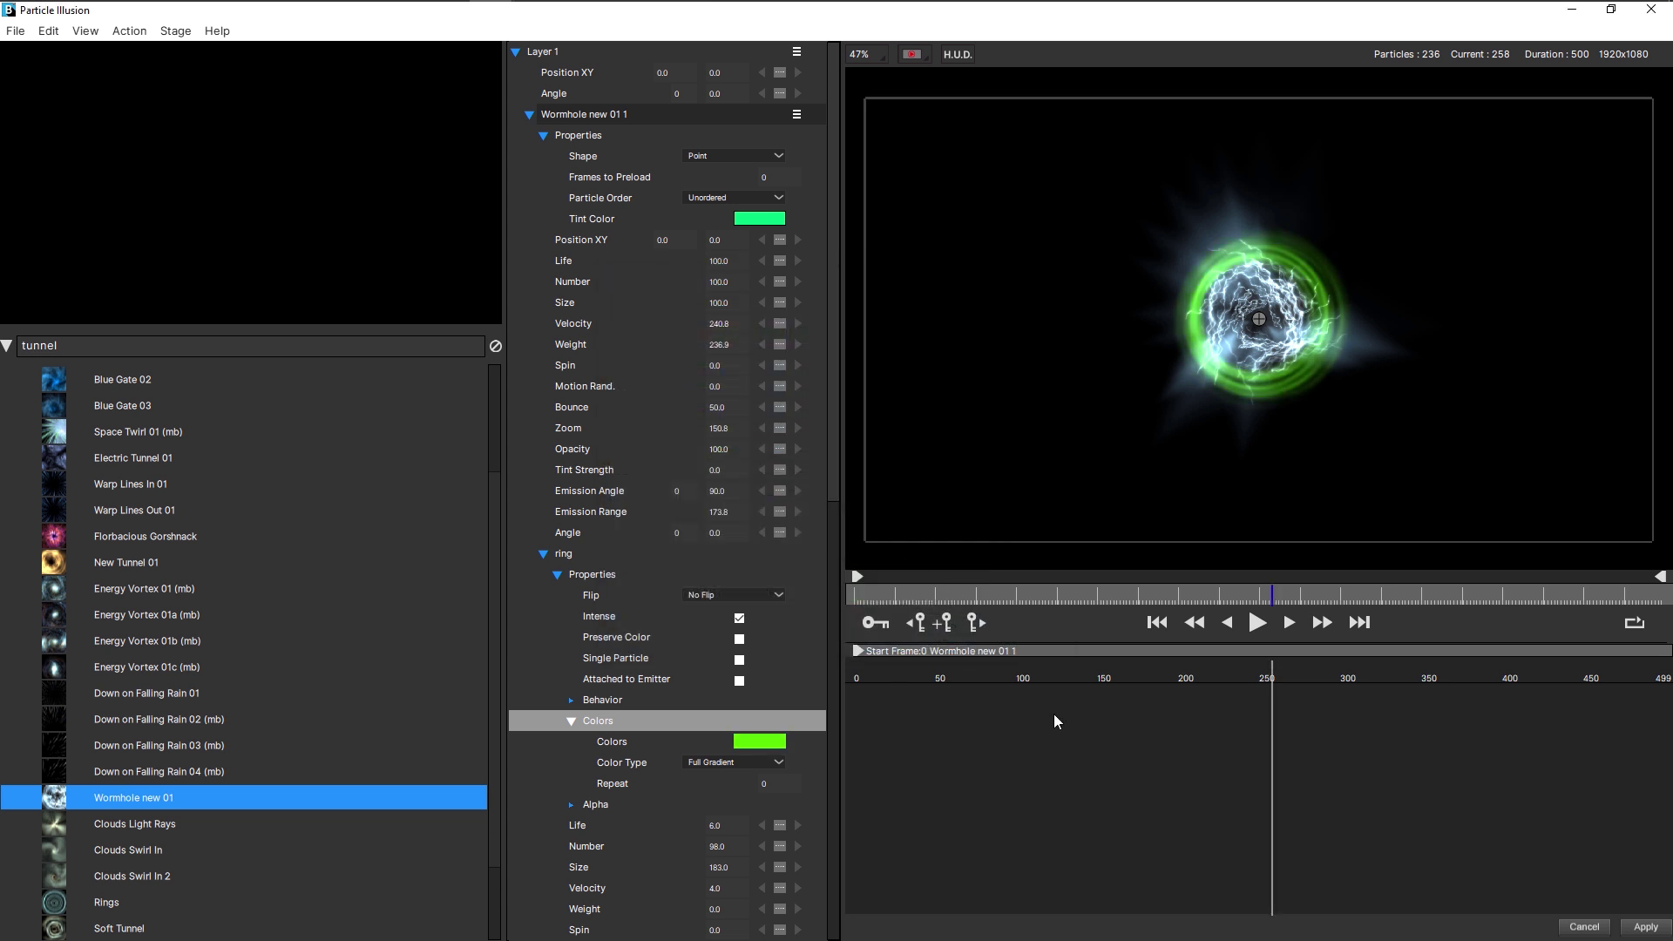
{"action": "left_click", "coordinate": [1257, 622]}
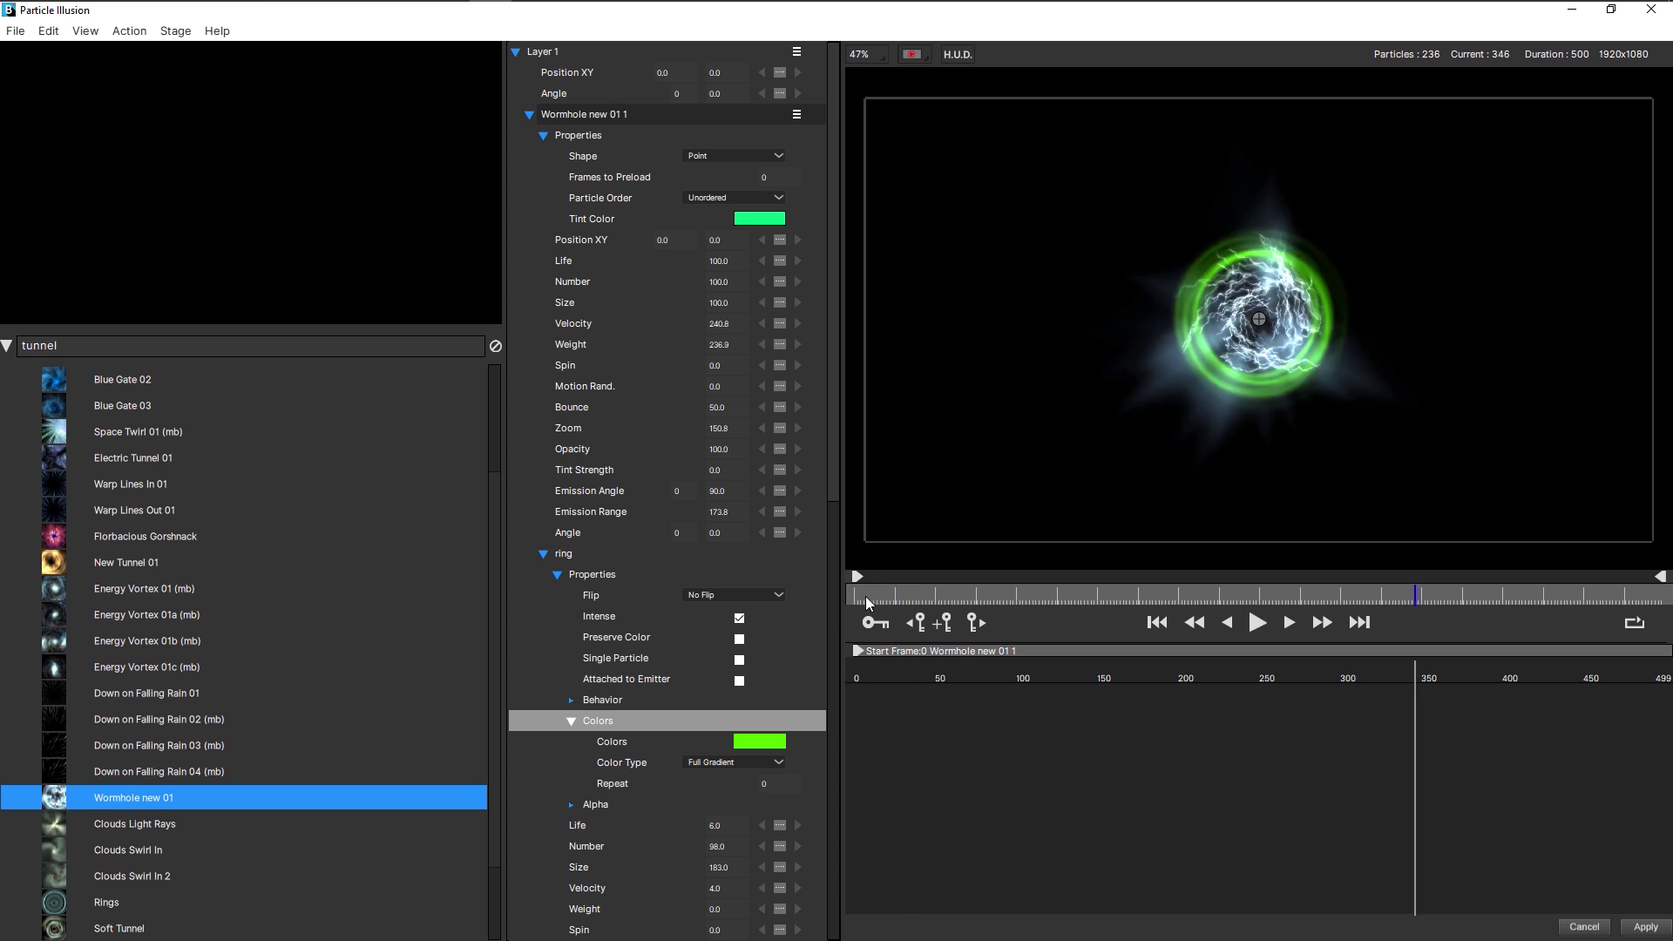
- Rewind to frame 0 and delete the Wormhole new 01 1 emitter
{"action": "left_click_drag", "start_coordinate": [868, 603], "coordinate": [853, 601]}
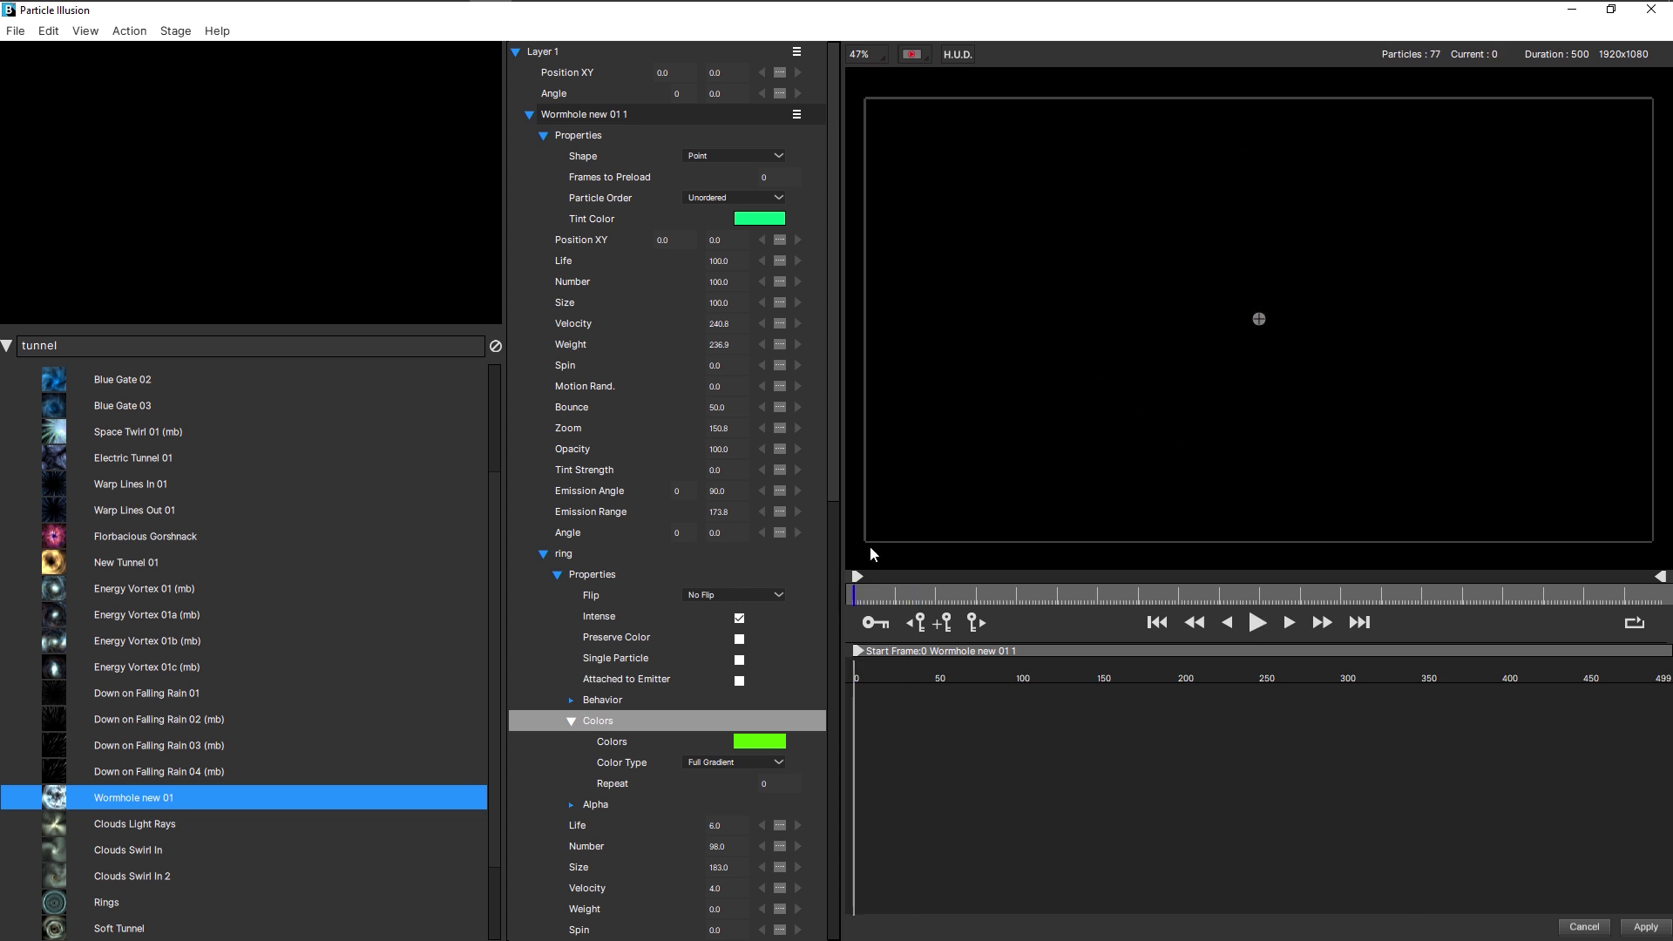
{"action": "left_click", "coordinate": [799, 118]}
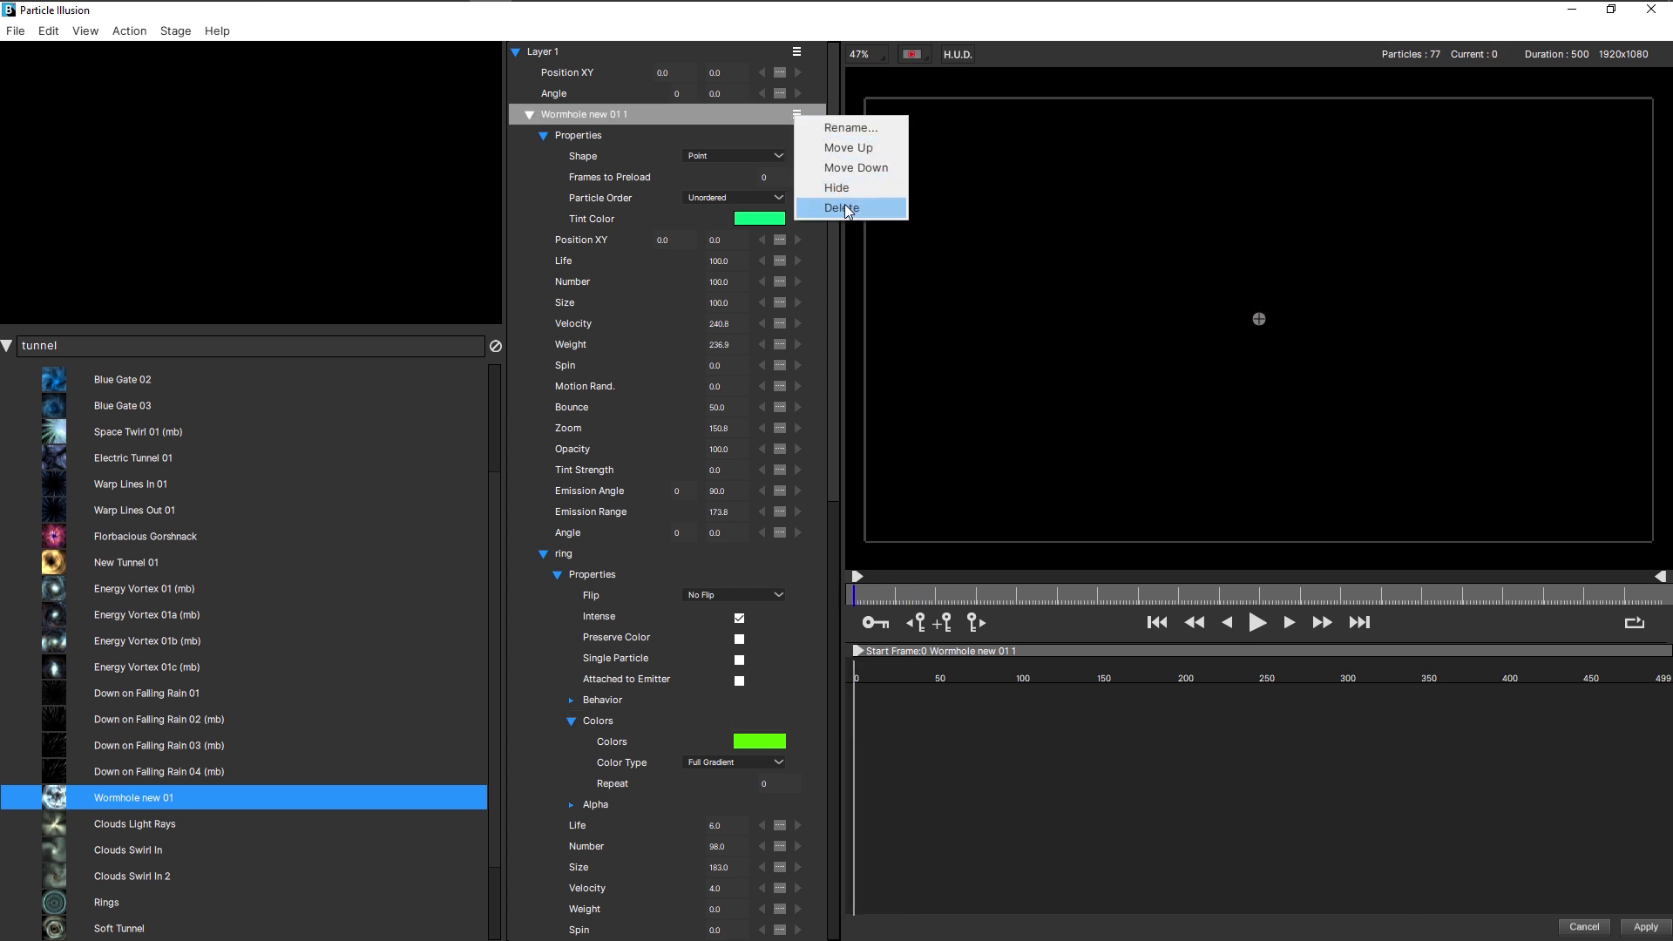
{"action": "left_click", "coordinate": [844, 210]}
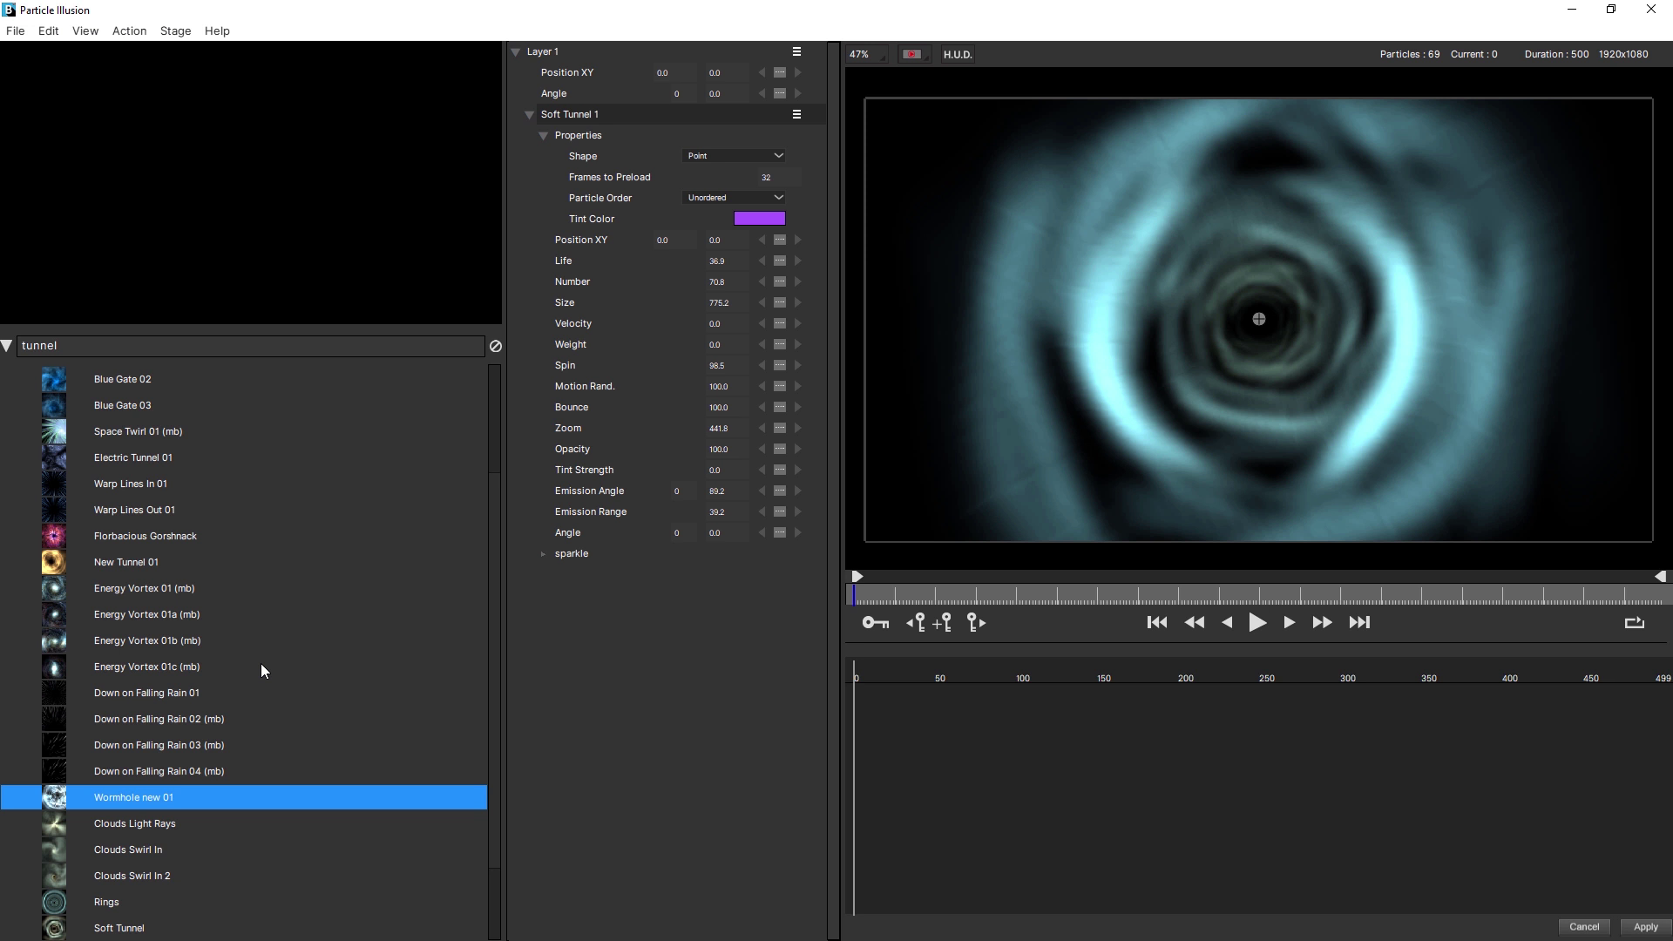
- Select Soft Tunnel 1's sparkle sub-emitter and expand its properties to show the cyan-to-dark gradient and Repeat 0
{"action": "left_click", "coordinate": [575, 556]}
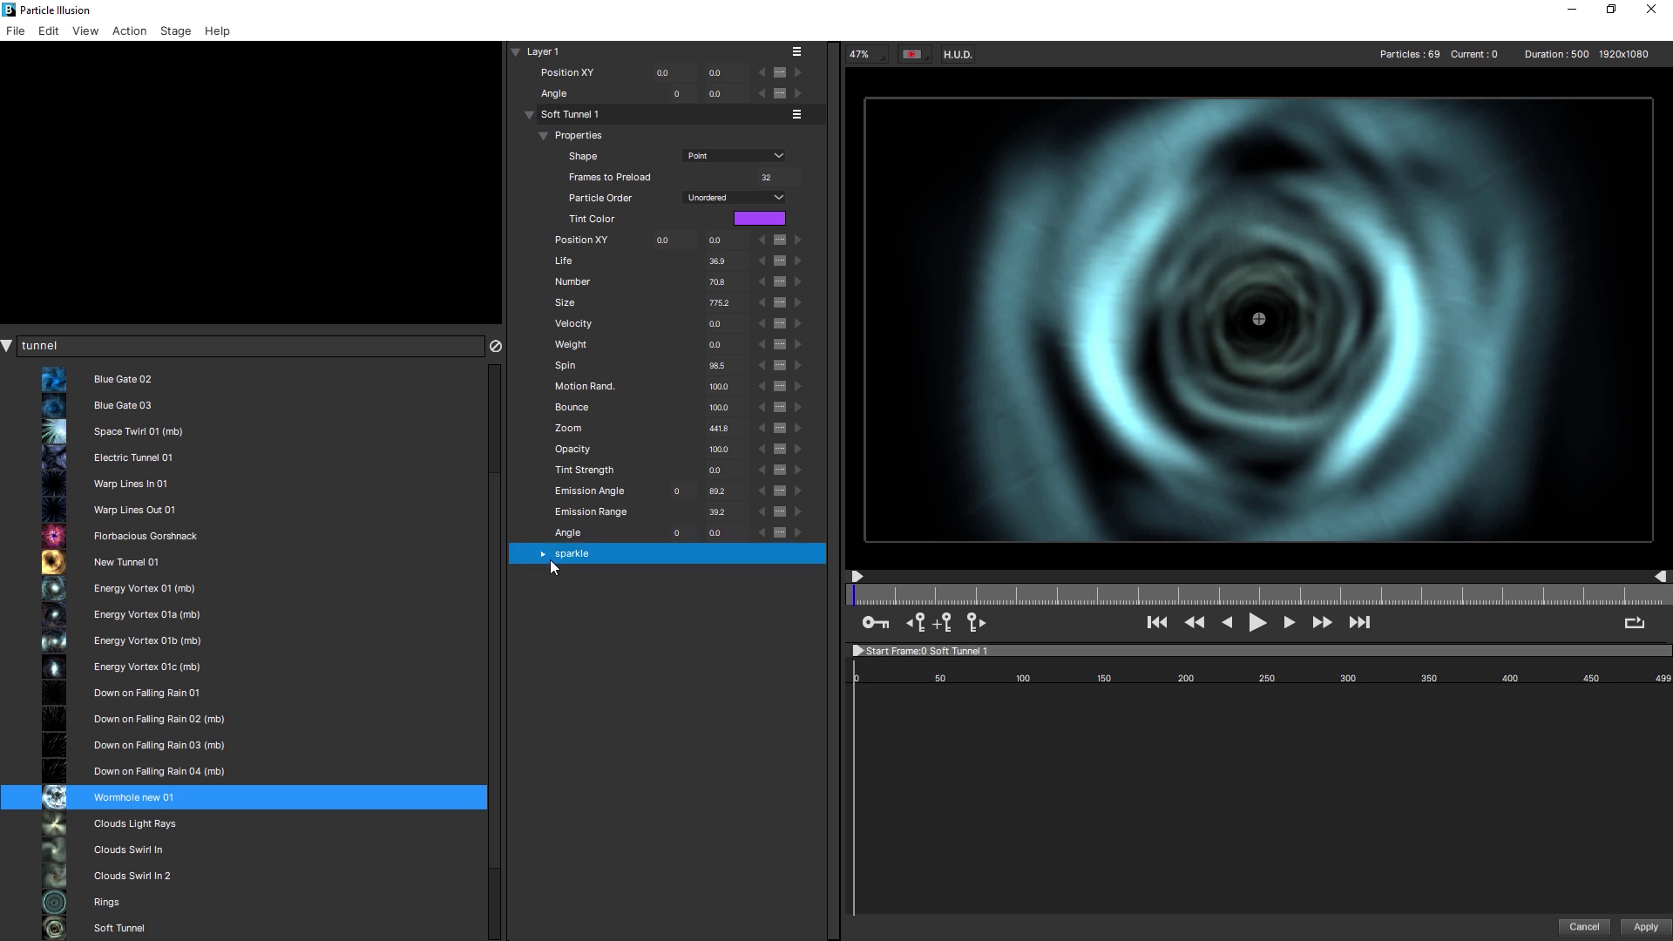
{"action": "left_click", "coordinate": [542, 555]}
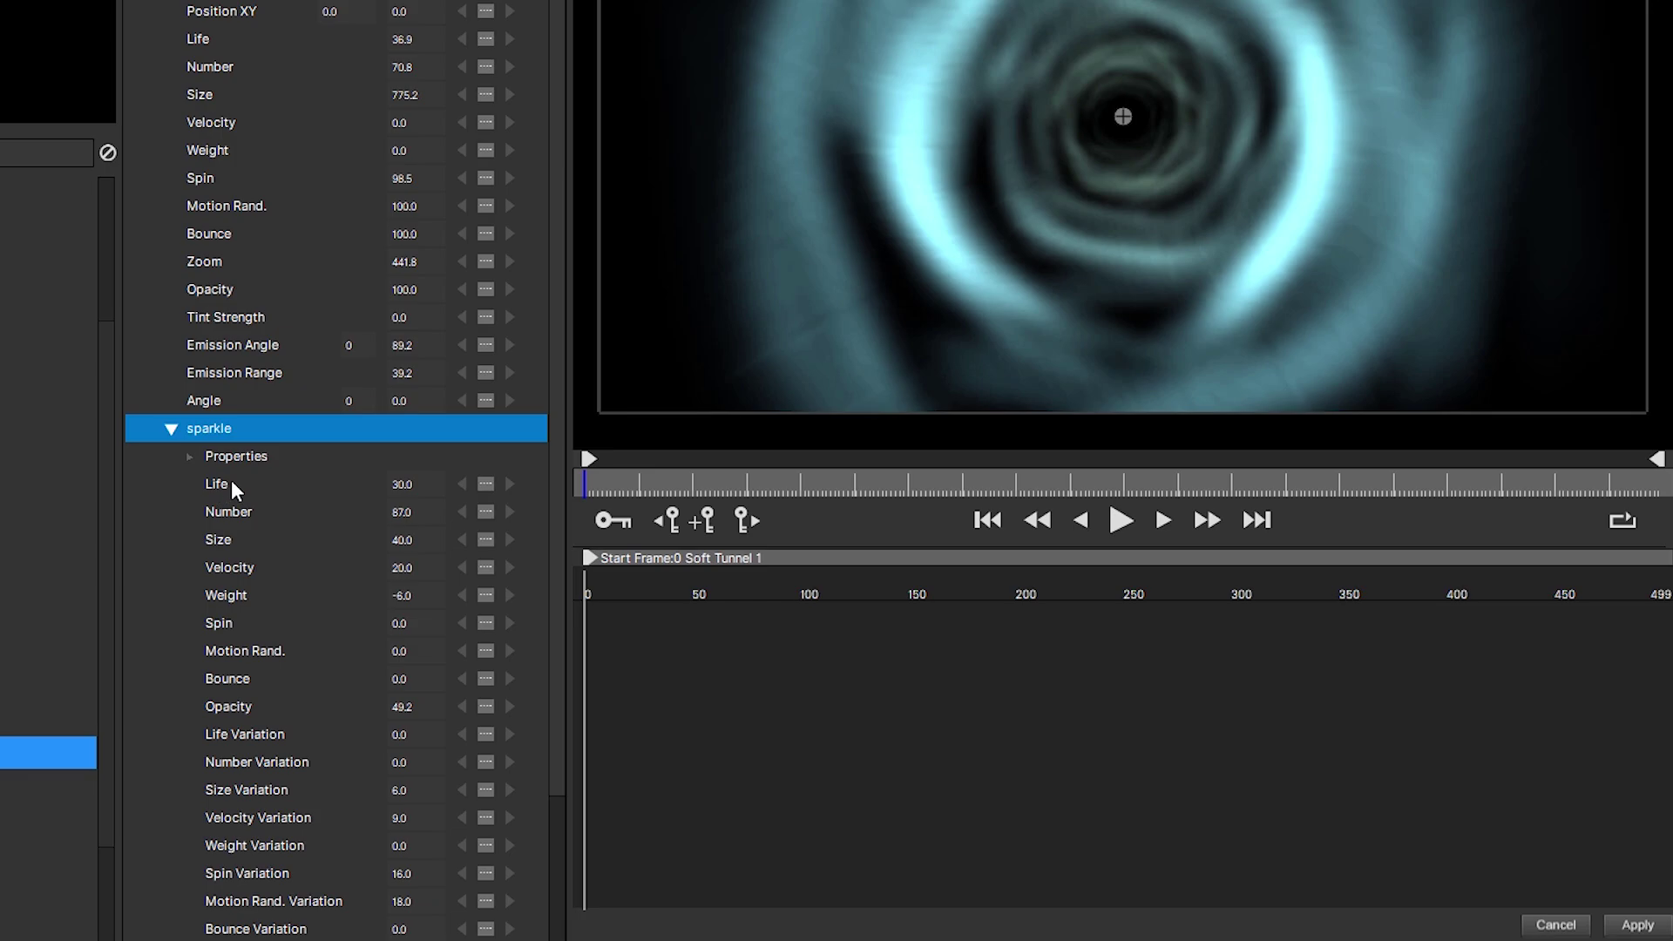
{"action": "left_click_drag", "start_coordinate": [562, 457], "coordinate": [546, 628]}
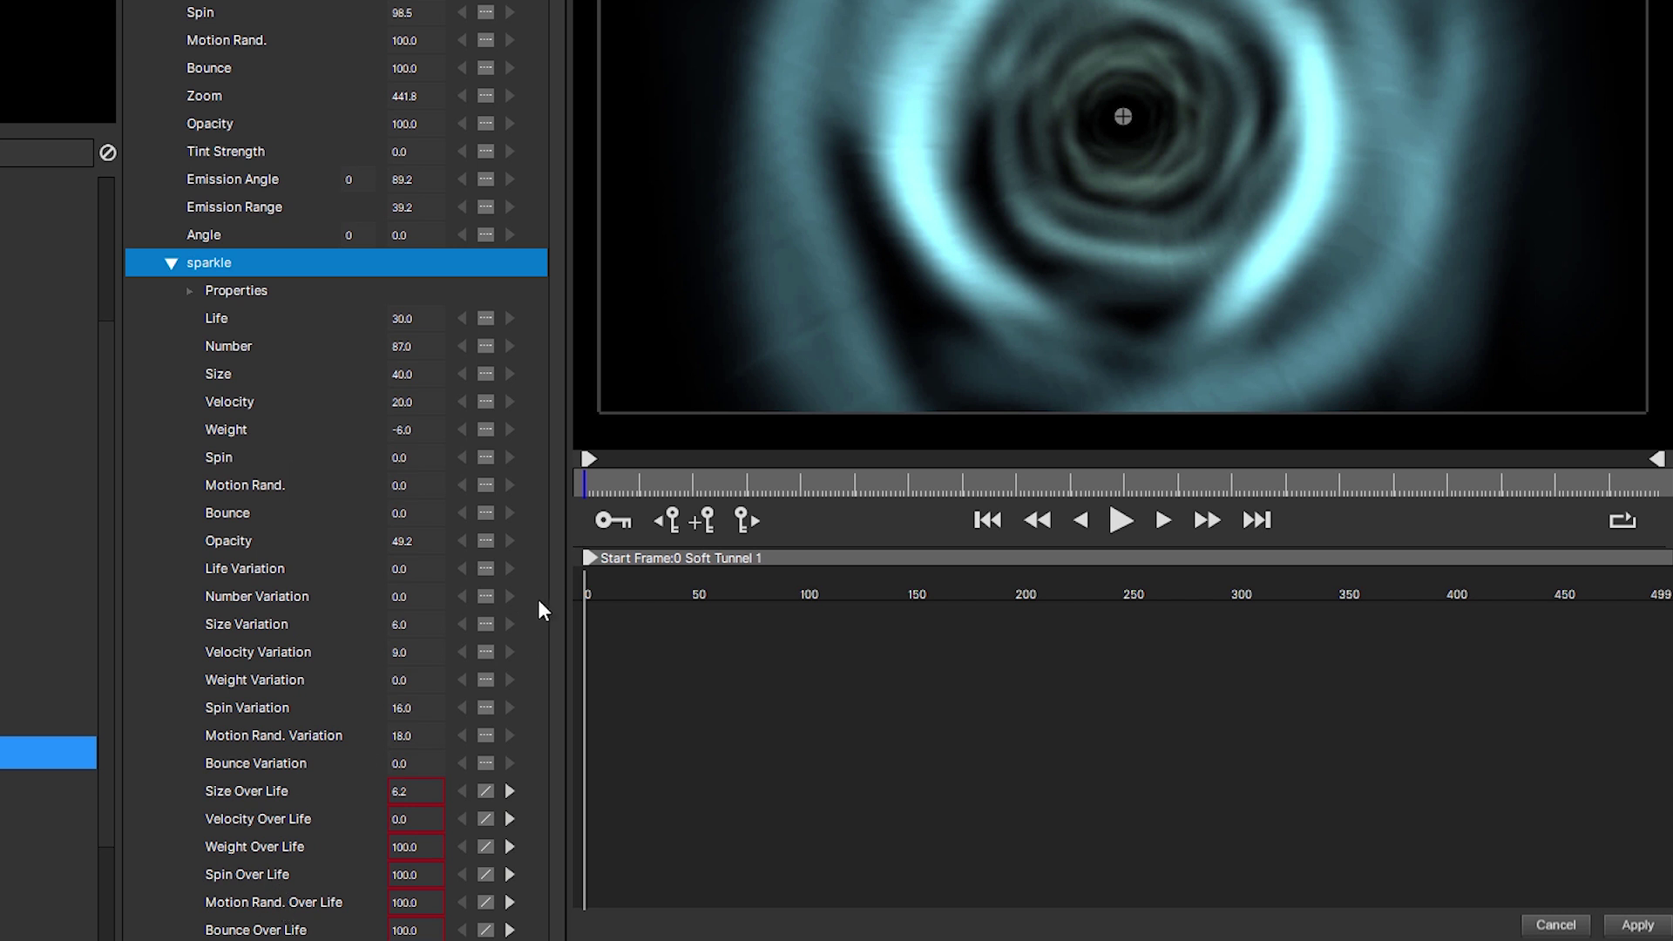
{"action": "left_click_drag", "start_coordinate": [562, 609], "coordinate": [539, 687]}
{"action": "left_click", "coordinate": [189, 292]}
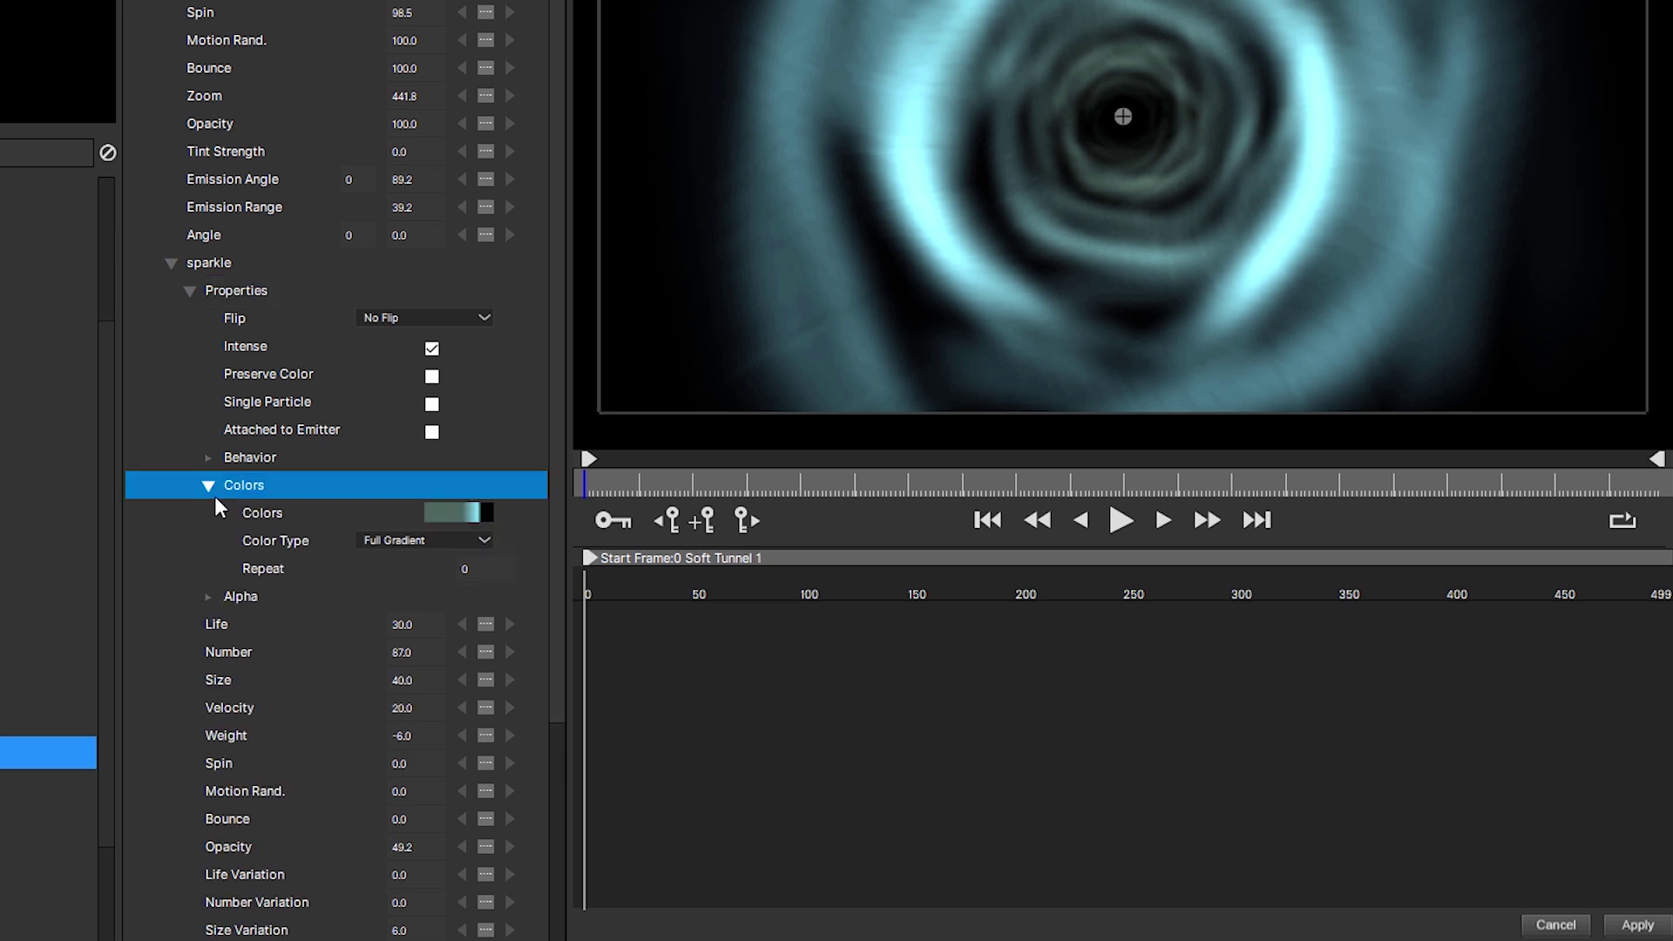
- Recolour the sparkle gradient's first stop to green (#04b143), starting from the saved teal colour
{"action": "left_click", "coordinate": [210, 488]}
{"action": "left_click", "coordinate": [455, 512]}
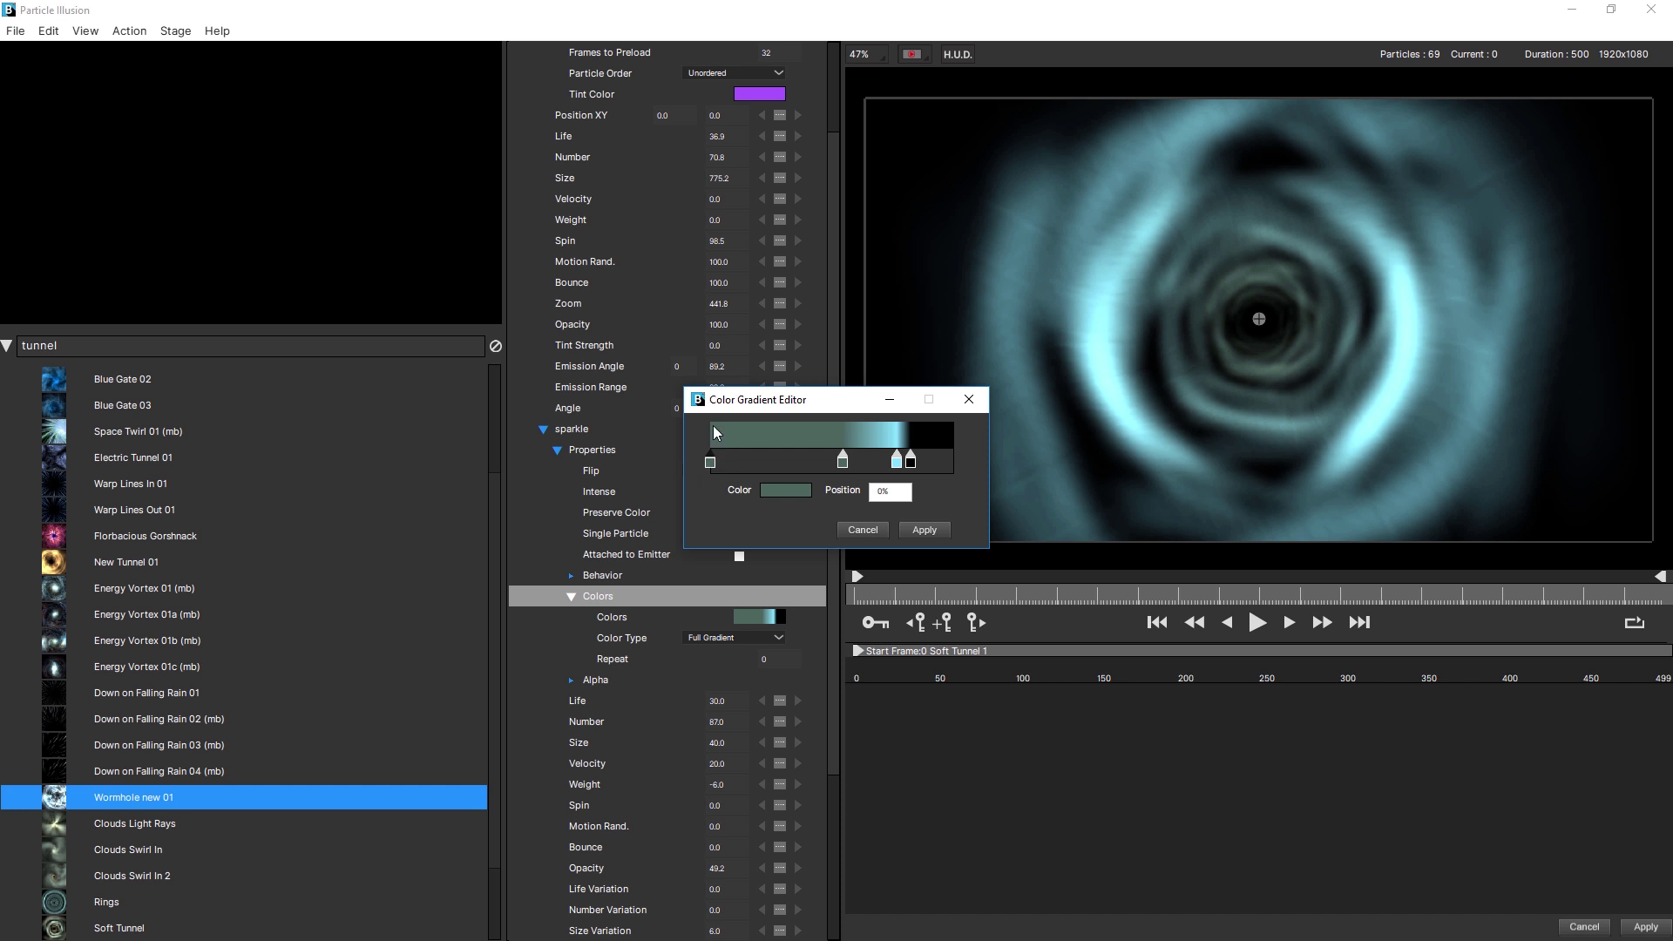
{"action": "double_click", "coordinate": [711, 464]}
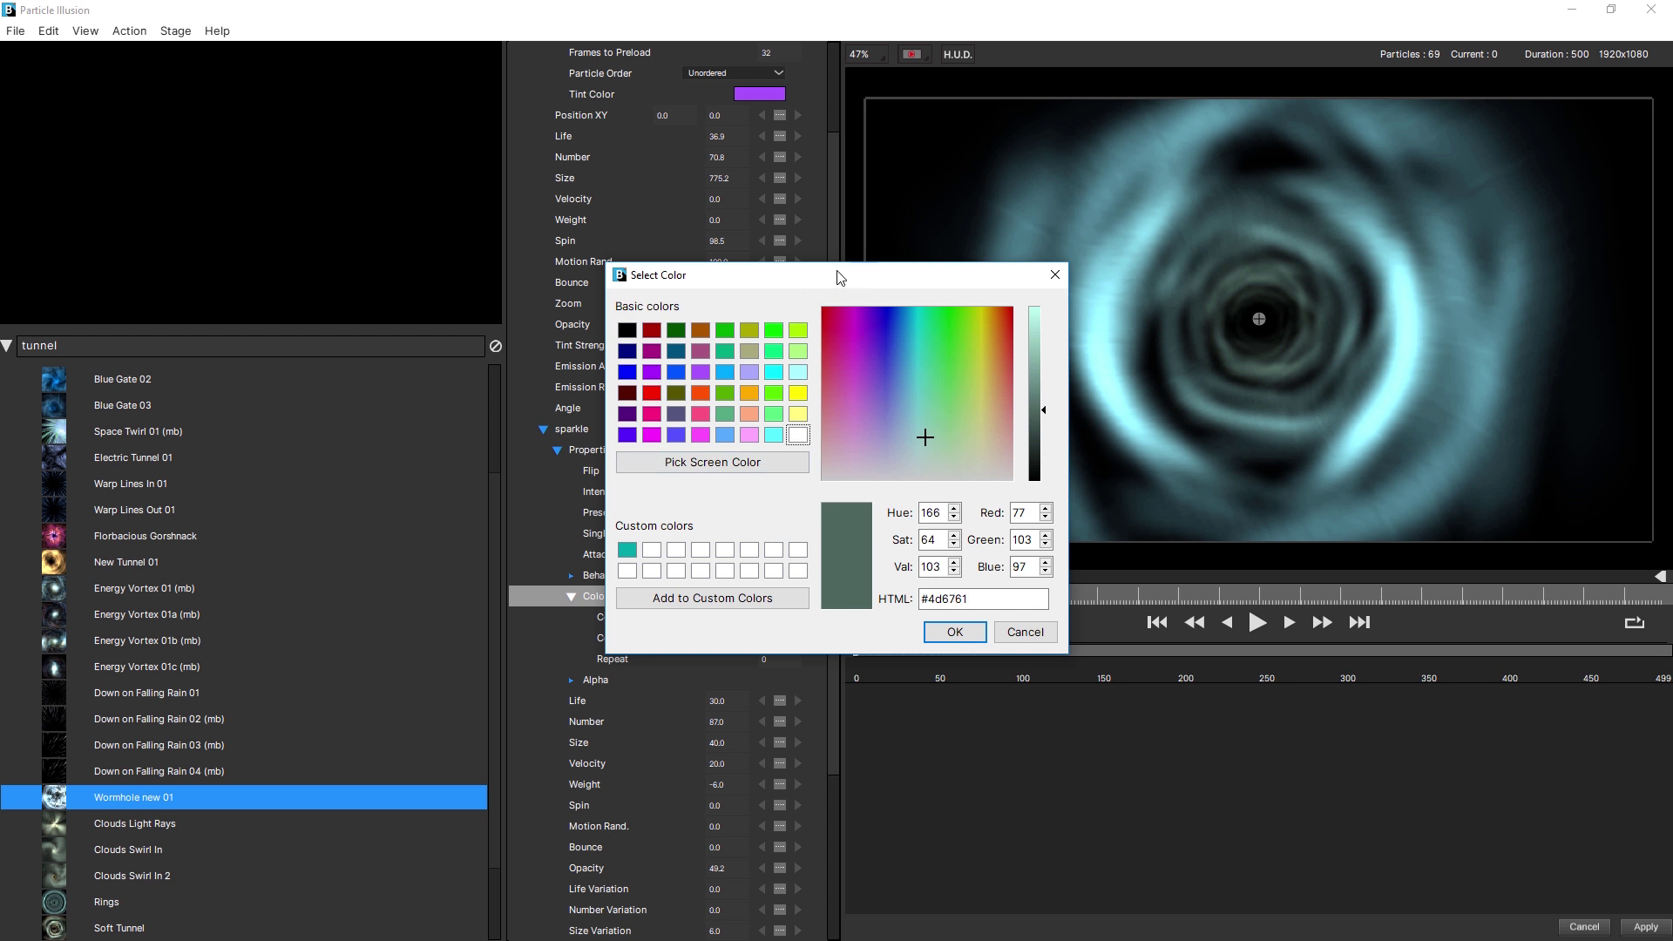
{"action": "left_click_drag", "start_coordinate": [836, 280], "coordinate": [407, 262]}
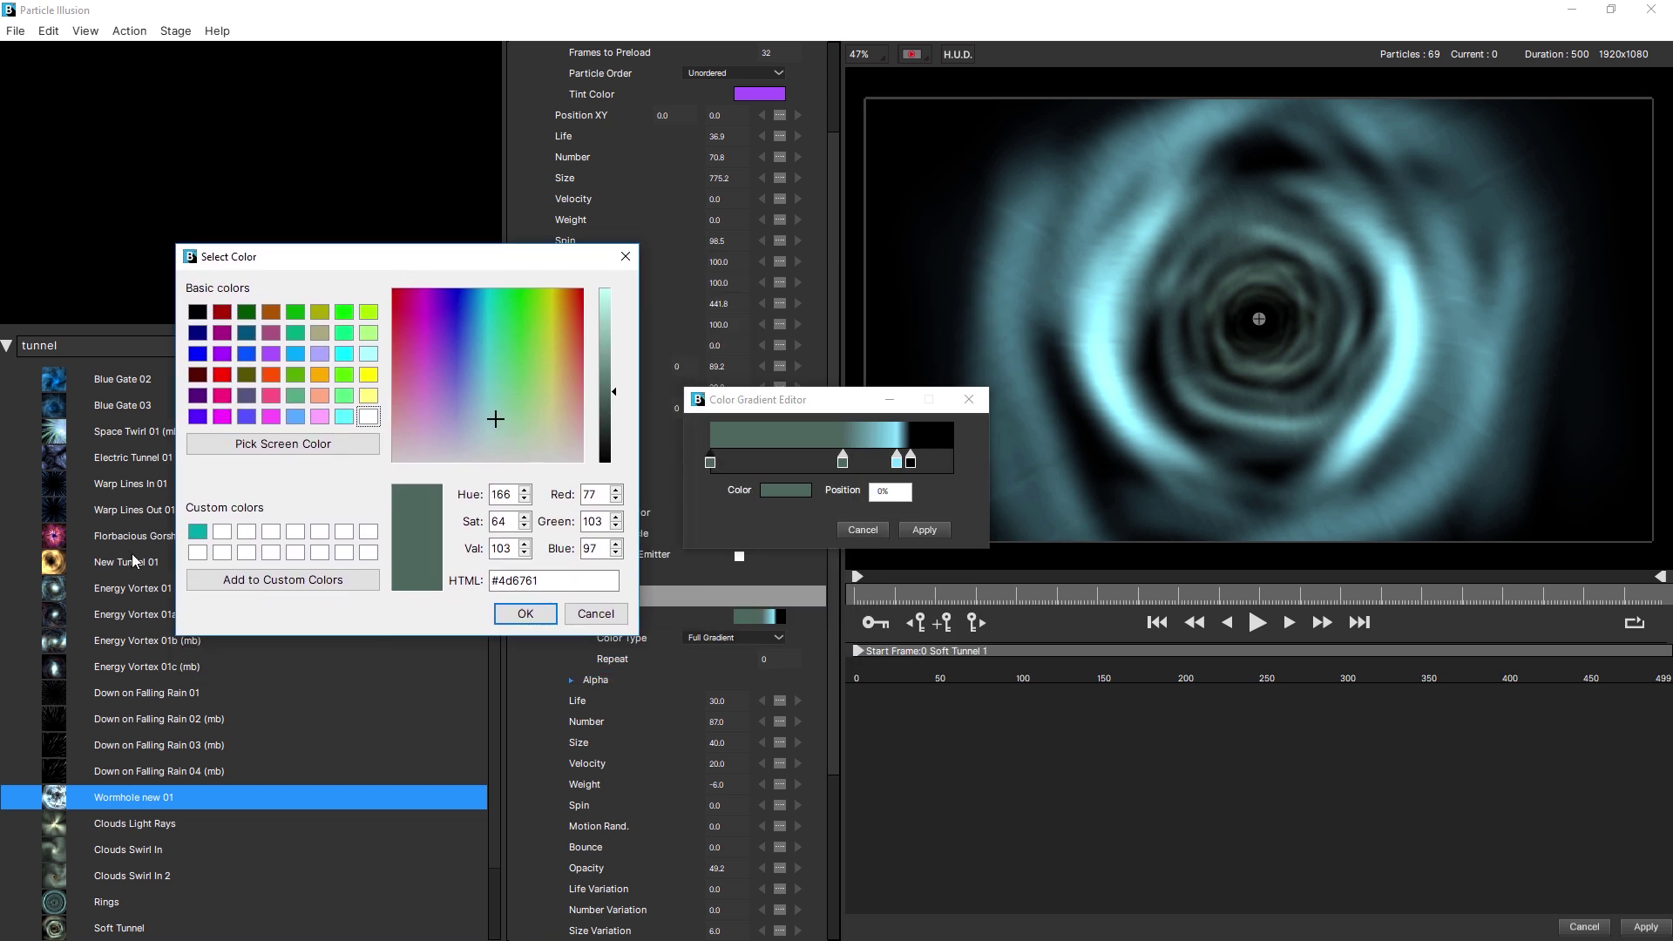
{"action": "left_click", "coordinate": [197, 531]}
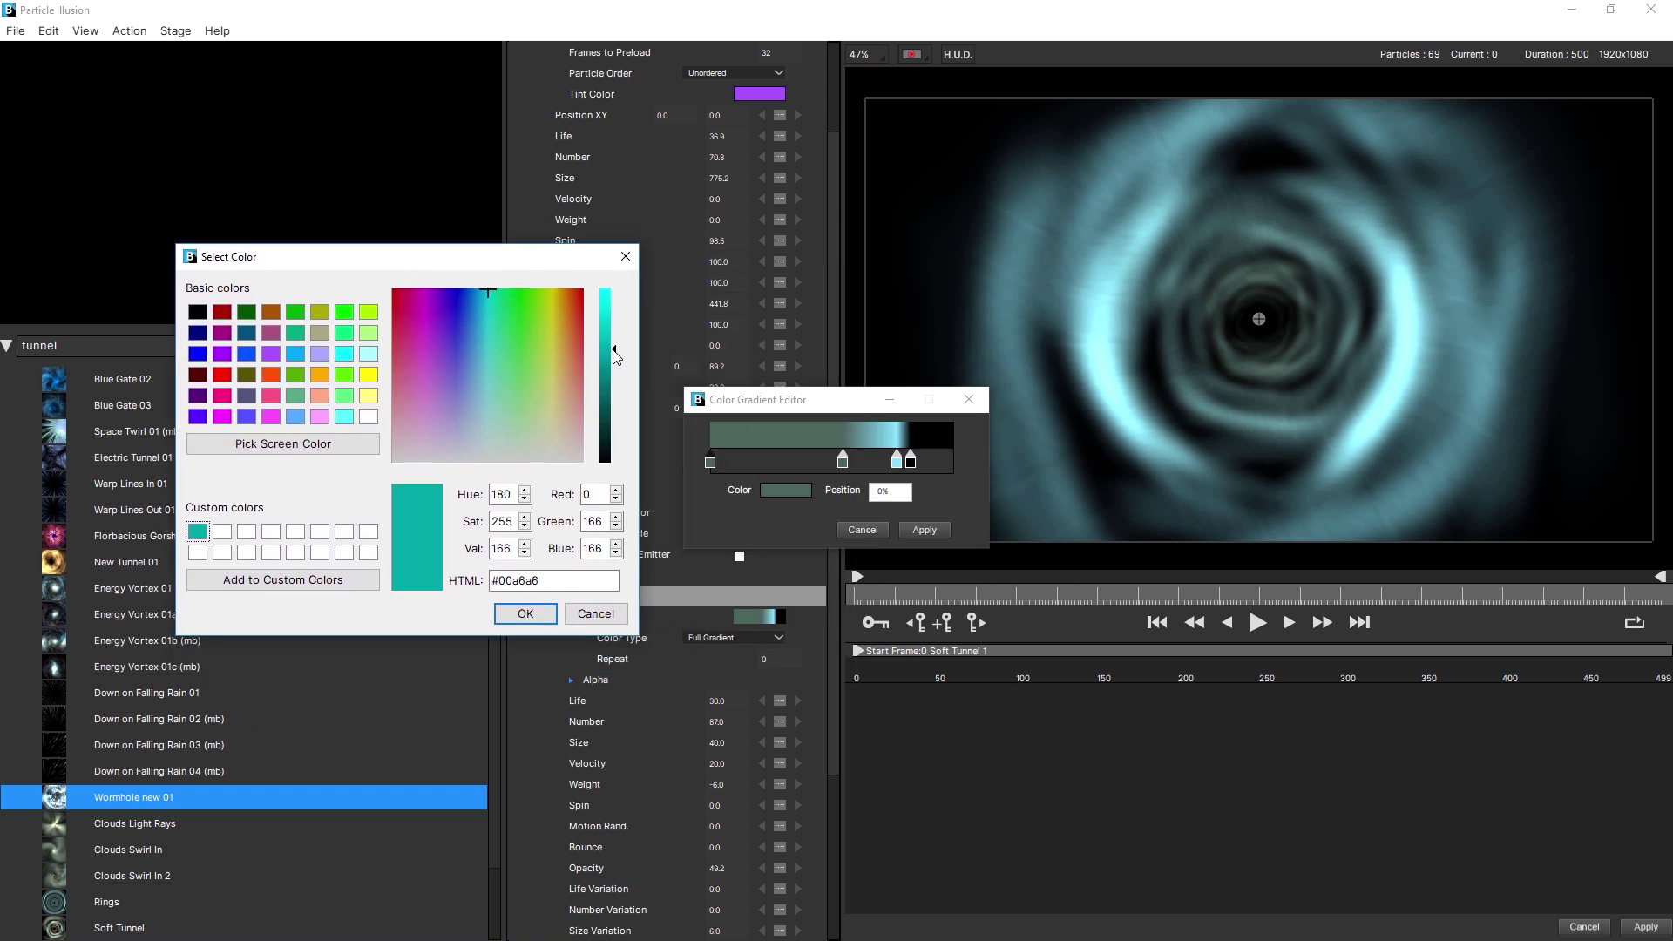
{"action": "left_click_drag", "start_coordinate": [614, 350], "coordinate": [614, 342]}
{"action": "left_click_drag", "start_coordinate": [498, 290], "coordinate": [505, 291]}
{"action": "left_click", "coordinate": [524, 614]}
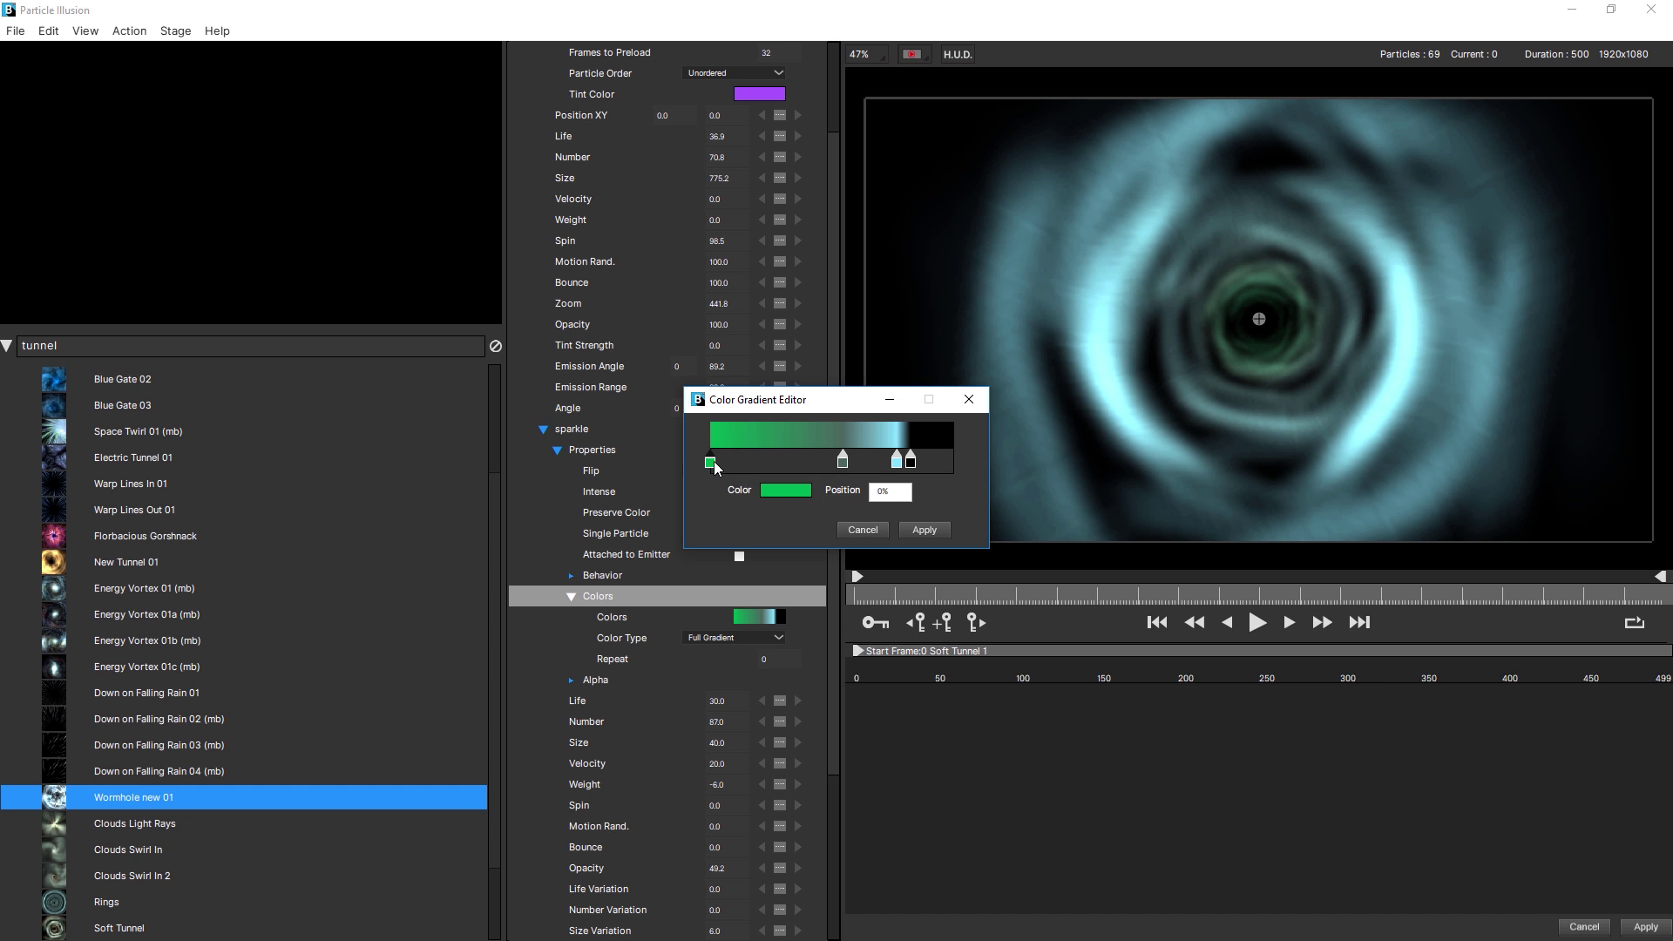
- Make the middle gradient stop yellow and slide the black end stop to about 89%
{"action": "double_click", "coordinate": [843, 463]}
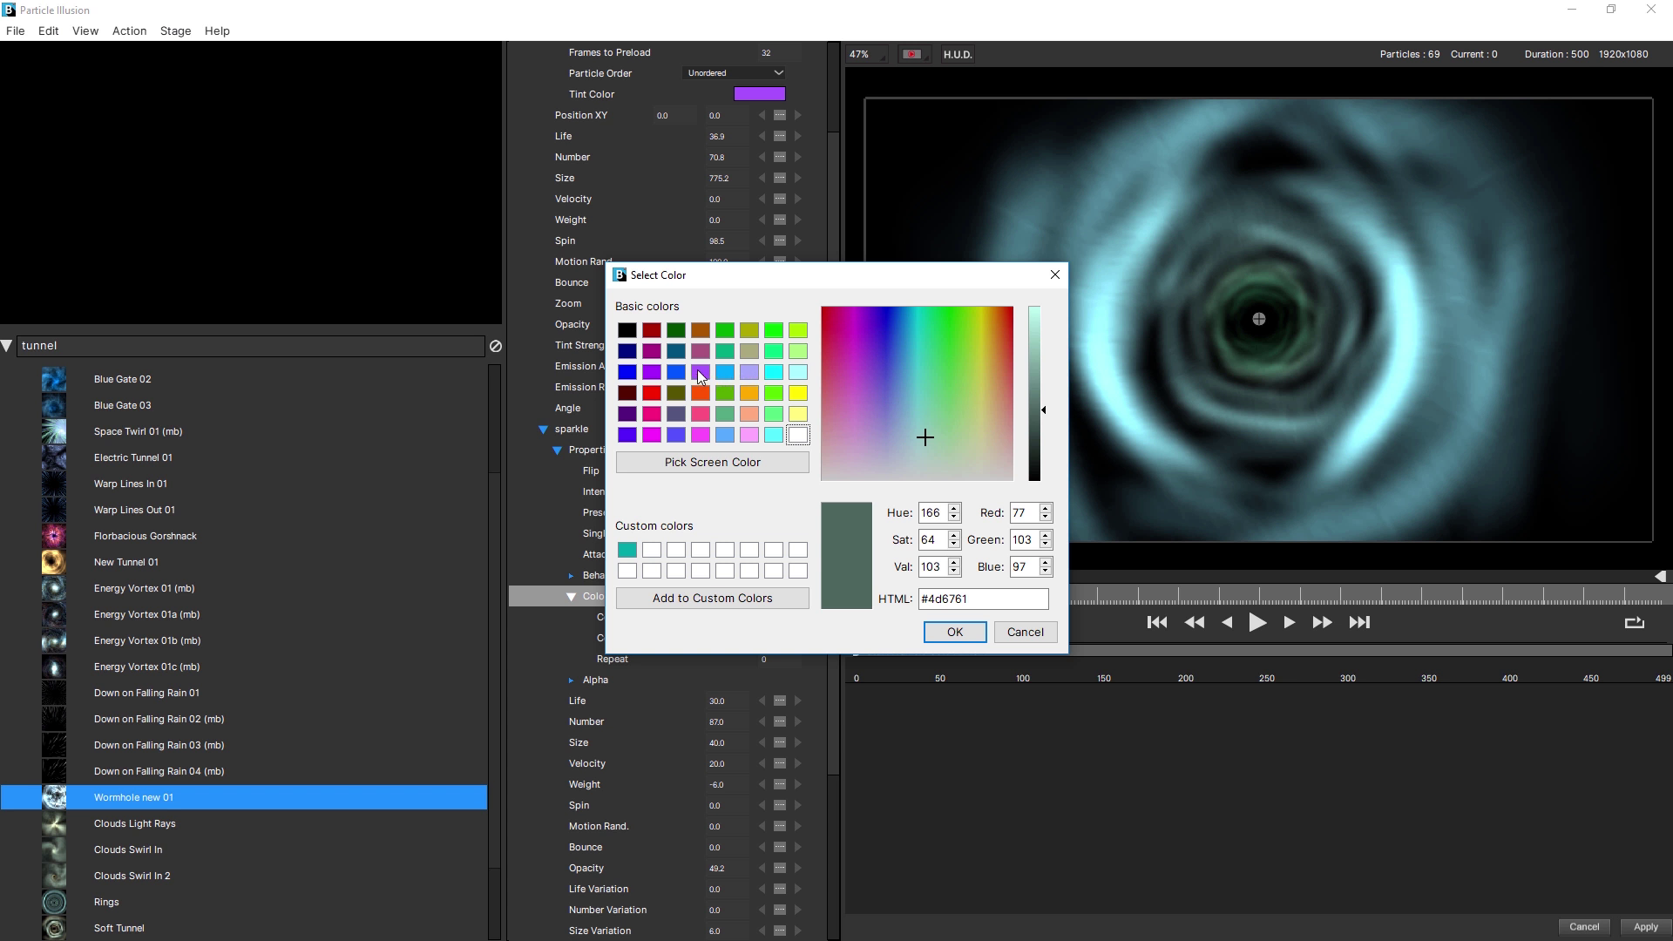
{"action": "left_click_drag", "start_coordinate": [732, 276], "coordinate": [634, 353]}
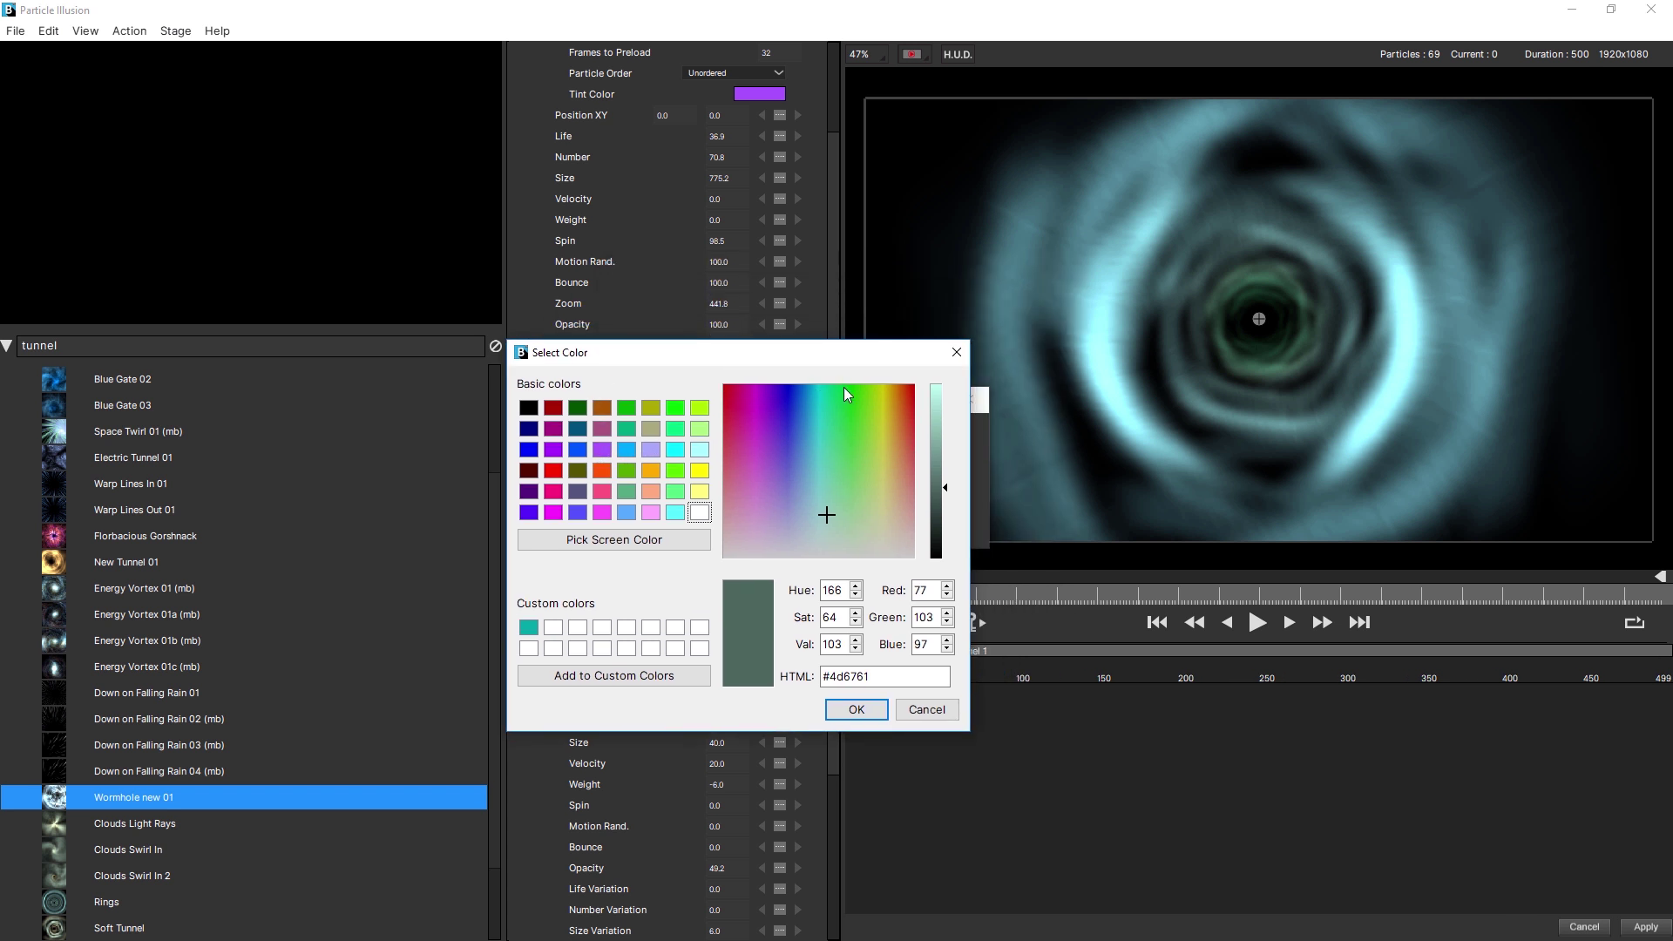
{"action": "left_click_drag", "start_coordinate": [844, 387], "coordinate": [888, 383]}
{"action": "left_click", "coordinate": [856, 709]}
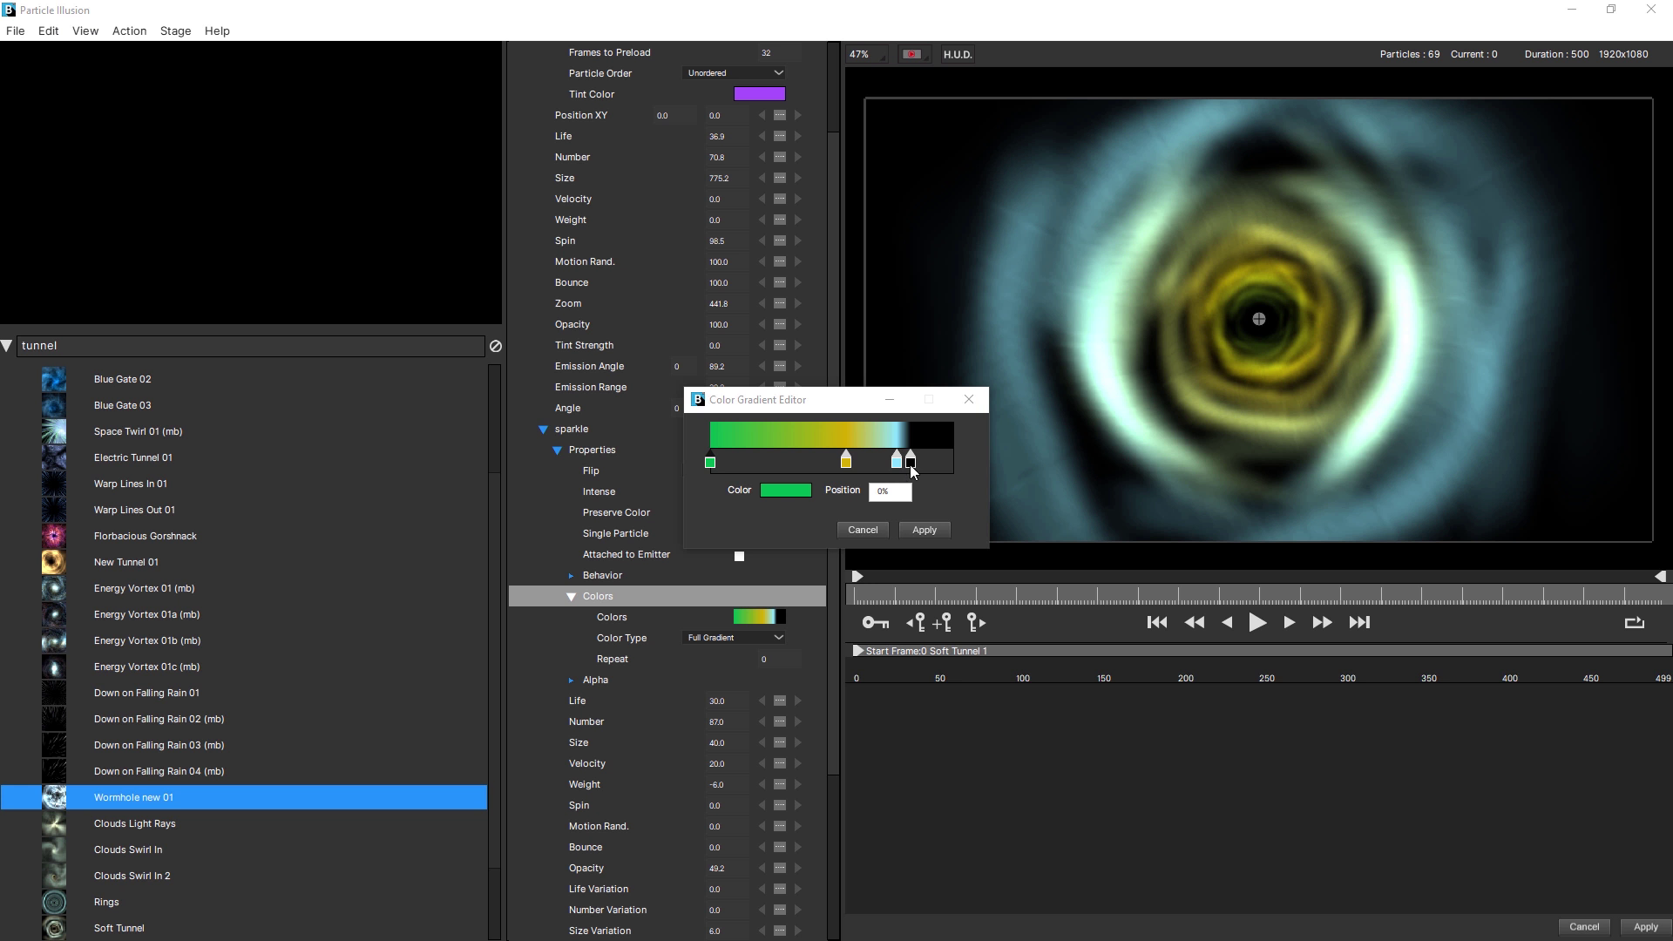
{"action": "mouse_move", "coordinate": [911, 462]}
{"action": "left_mouse_down"}
{"action": "mouse_move", "coordinate": [943, 464]}
{"action": "mouse_move", "coordinate": [925, 463]}
{"action": "left_mouse_up"}
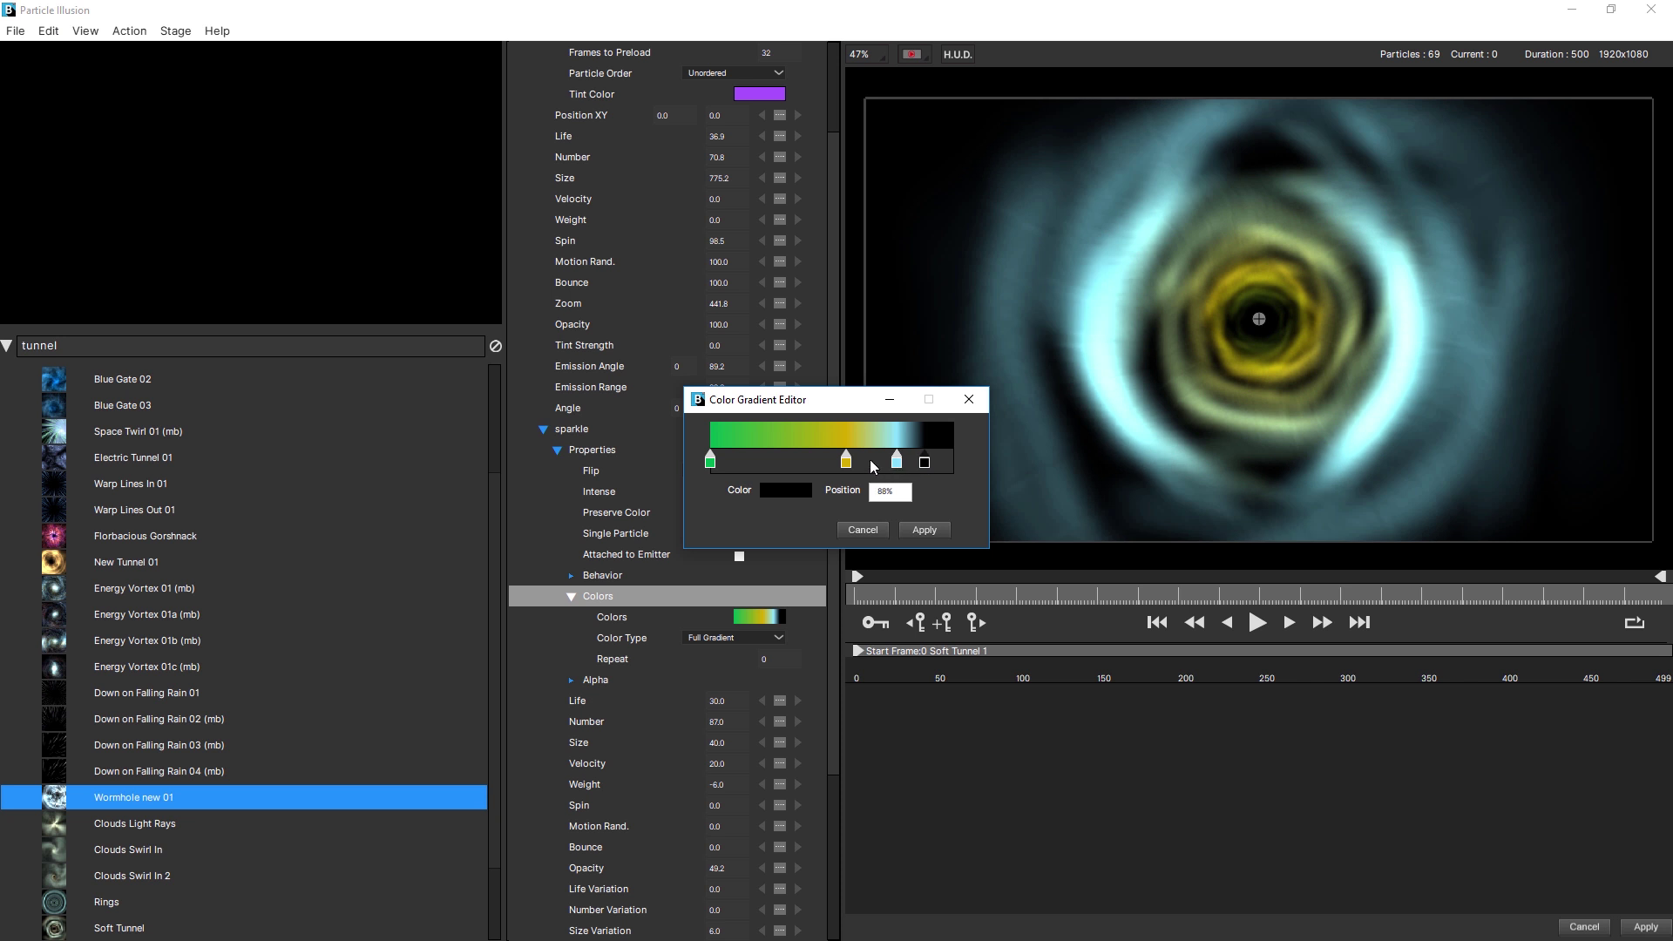
- Add a new gradient stop at 67% and set its colour to cyan (#00ffcc)
{"action": "double_click", "coordinate": [869, 462]}
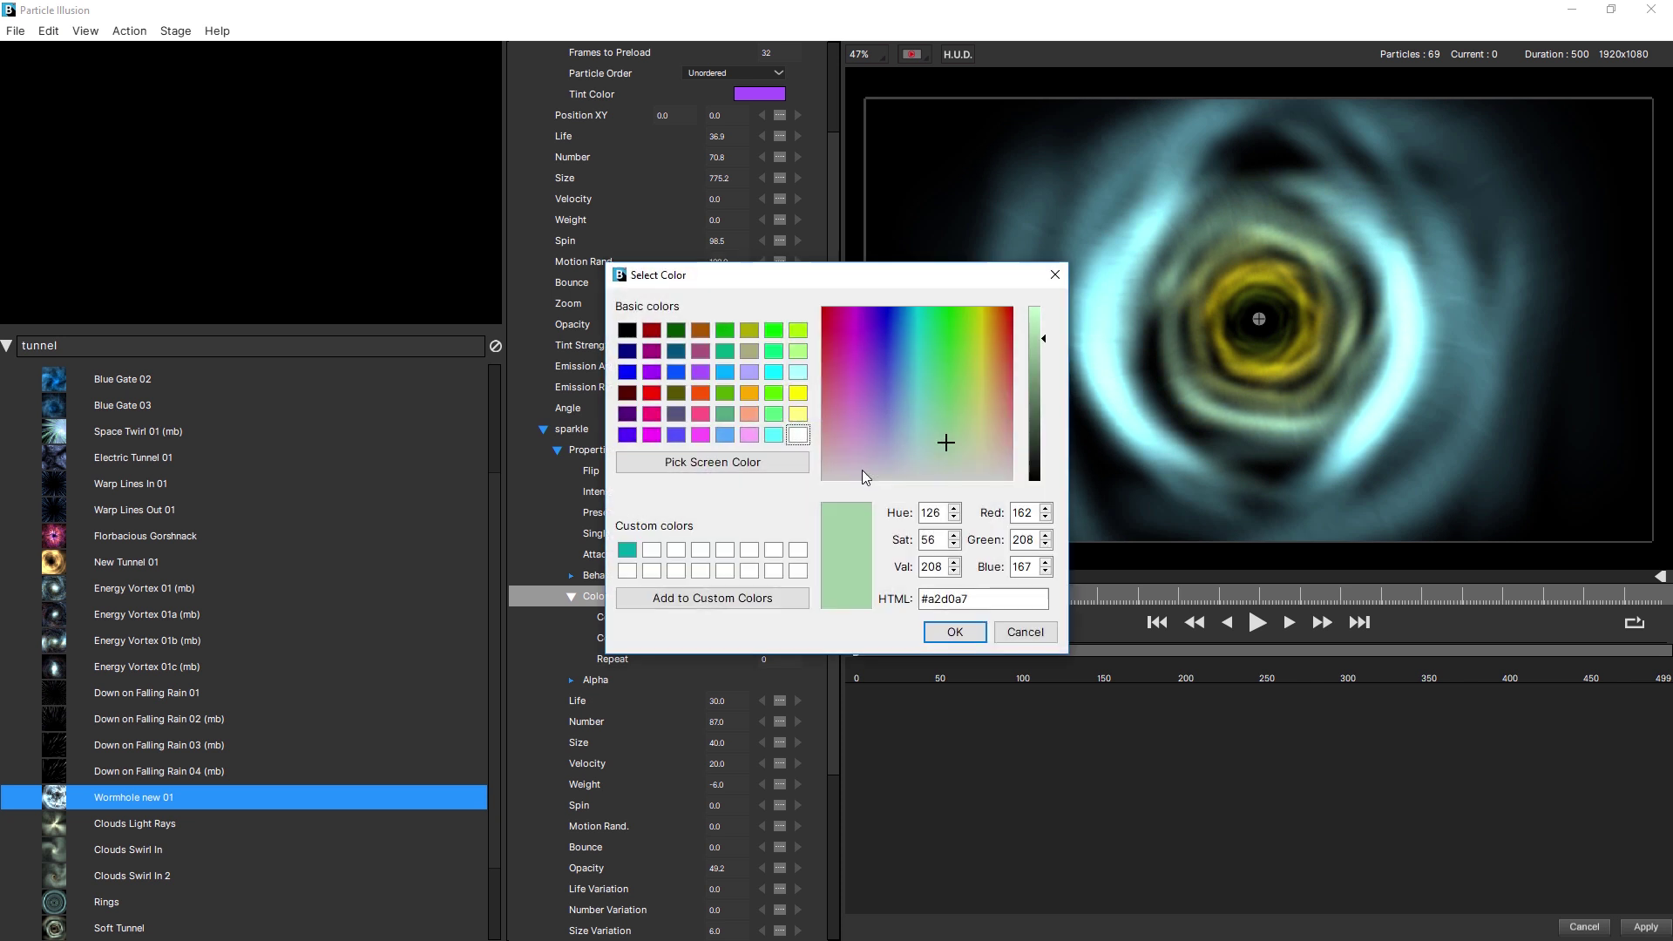
{"action": "left_click_drag", "start_coordinate": [852, 279], "coordinate": [383, 444]}
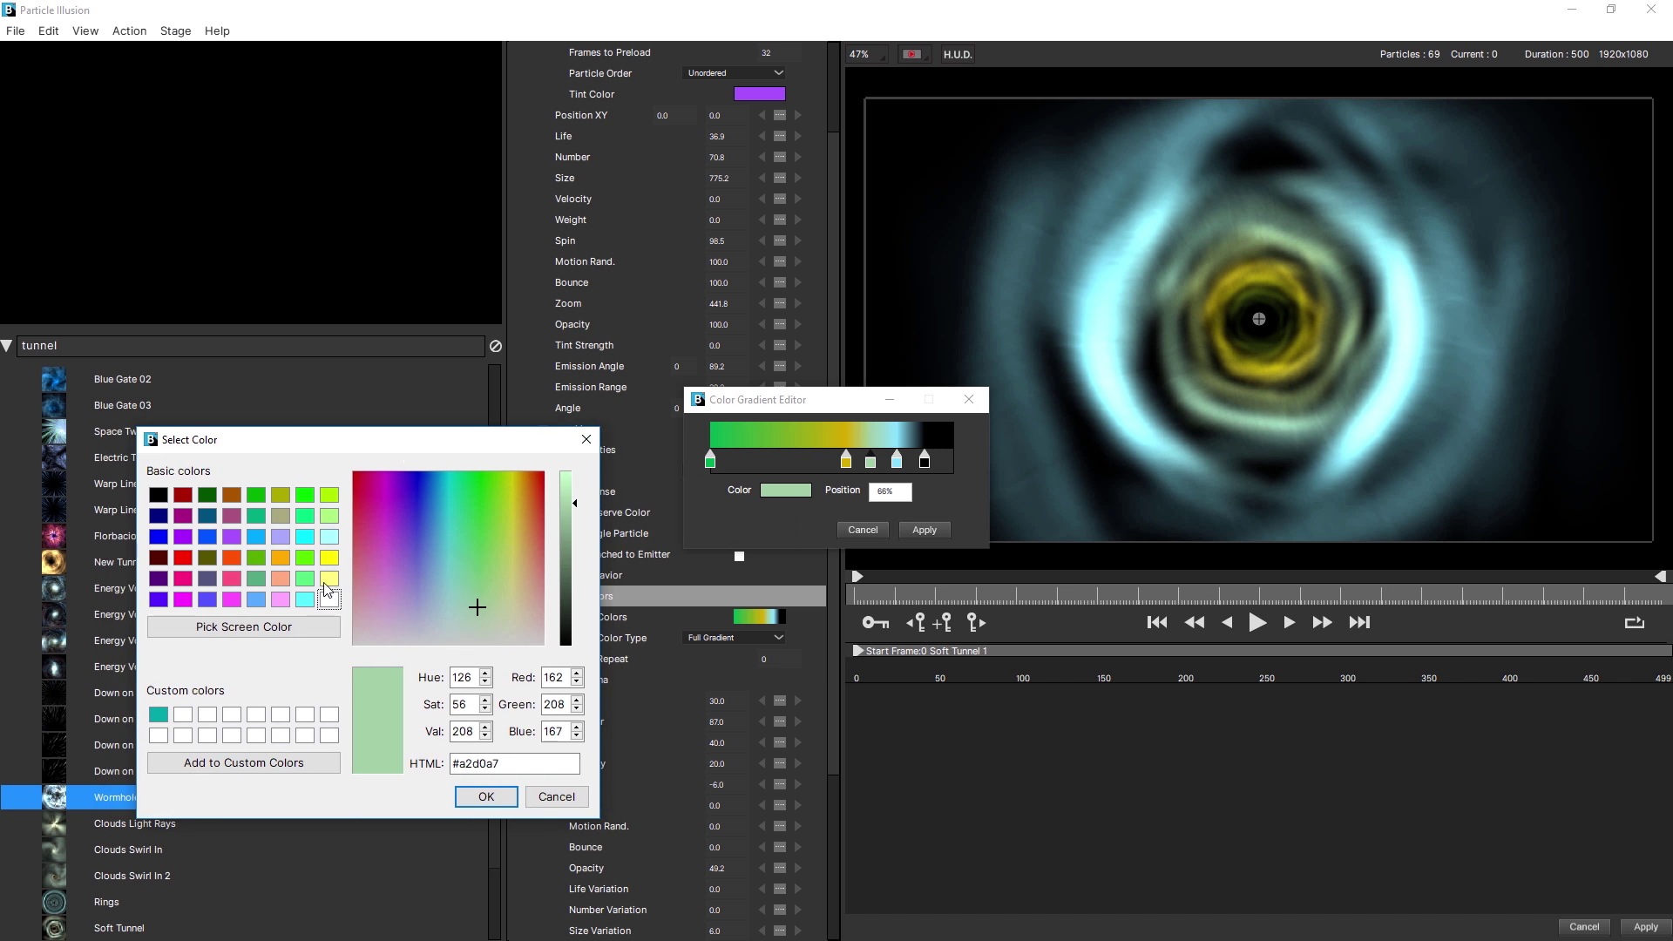
{"action": "left_click", "coordinate": [231, 557]}
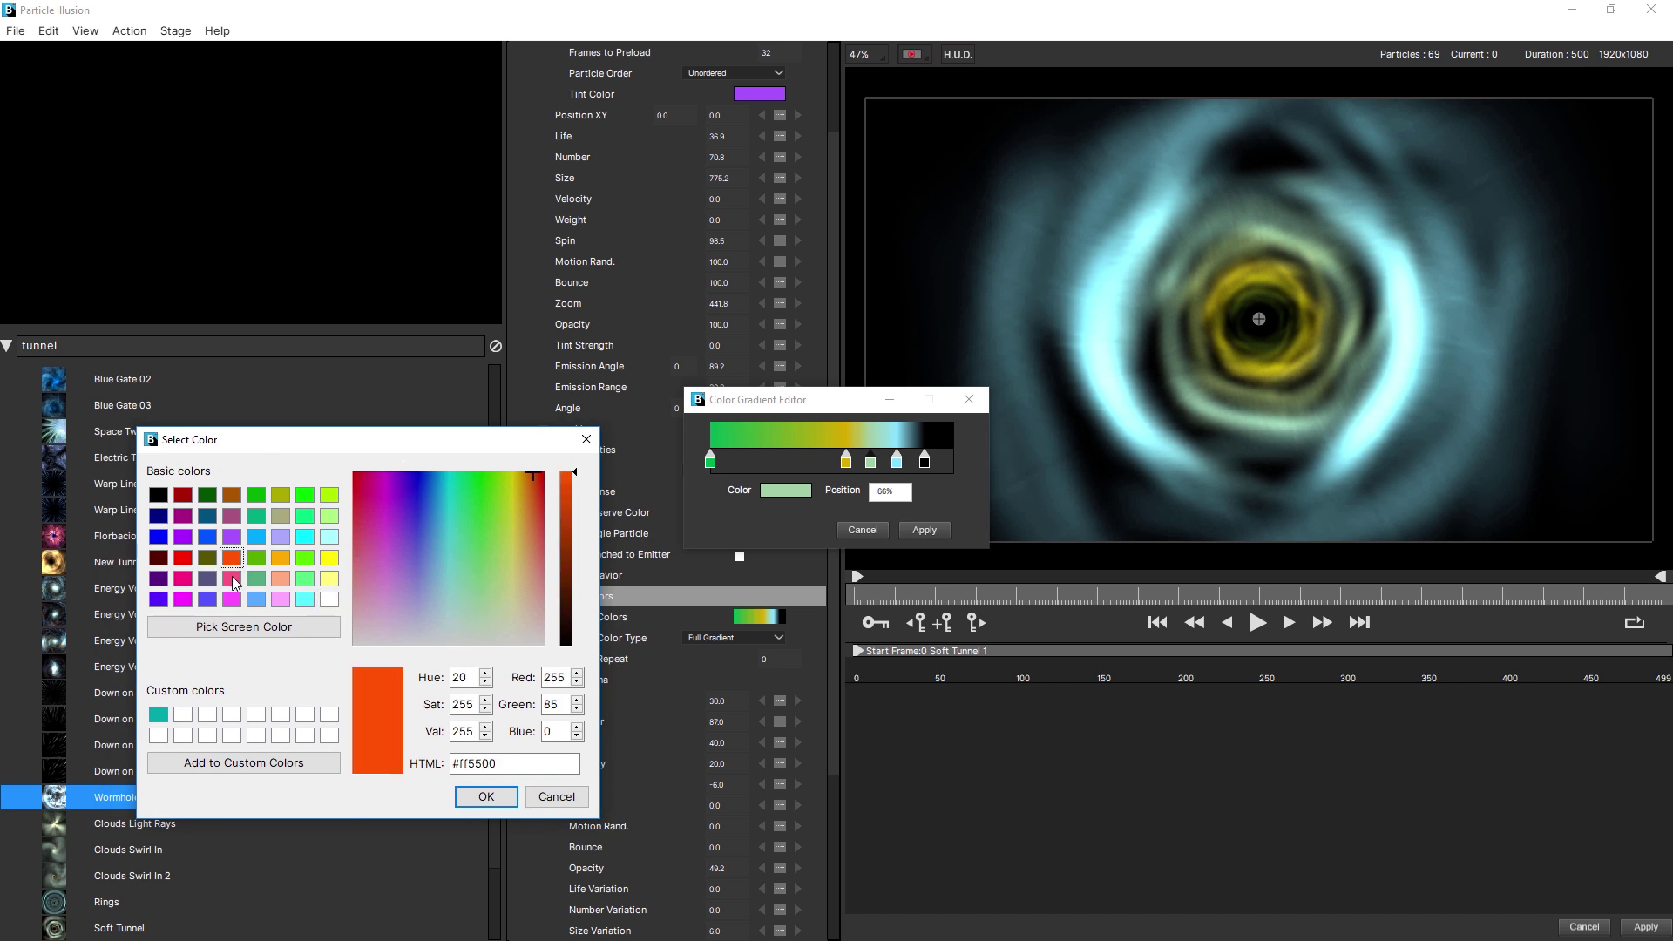
{"action": "left_click", "coordinate": [485, 795]}
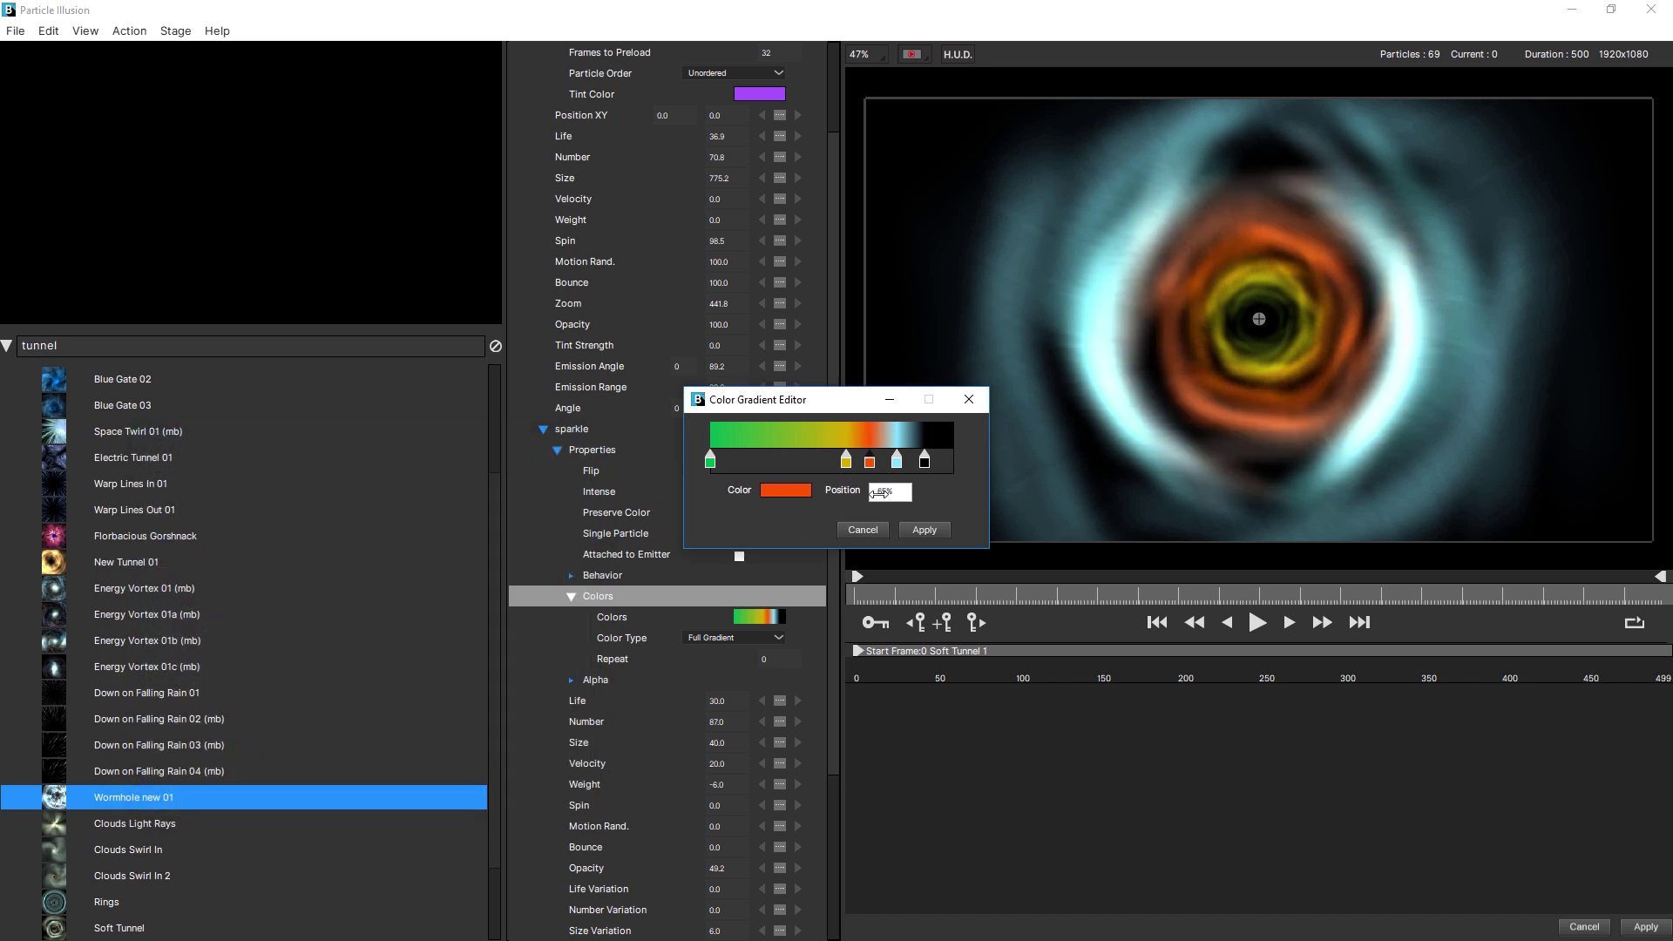
{"action": "double_click", "coordinate": [869, 463]}
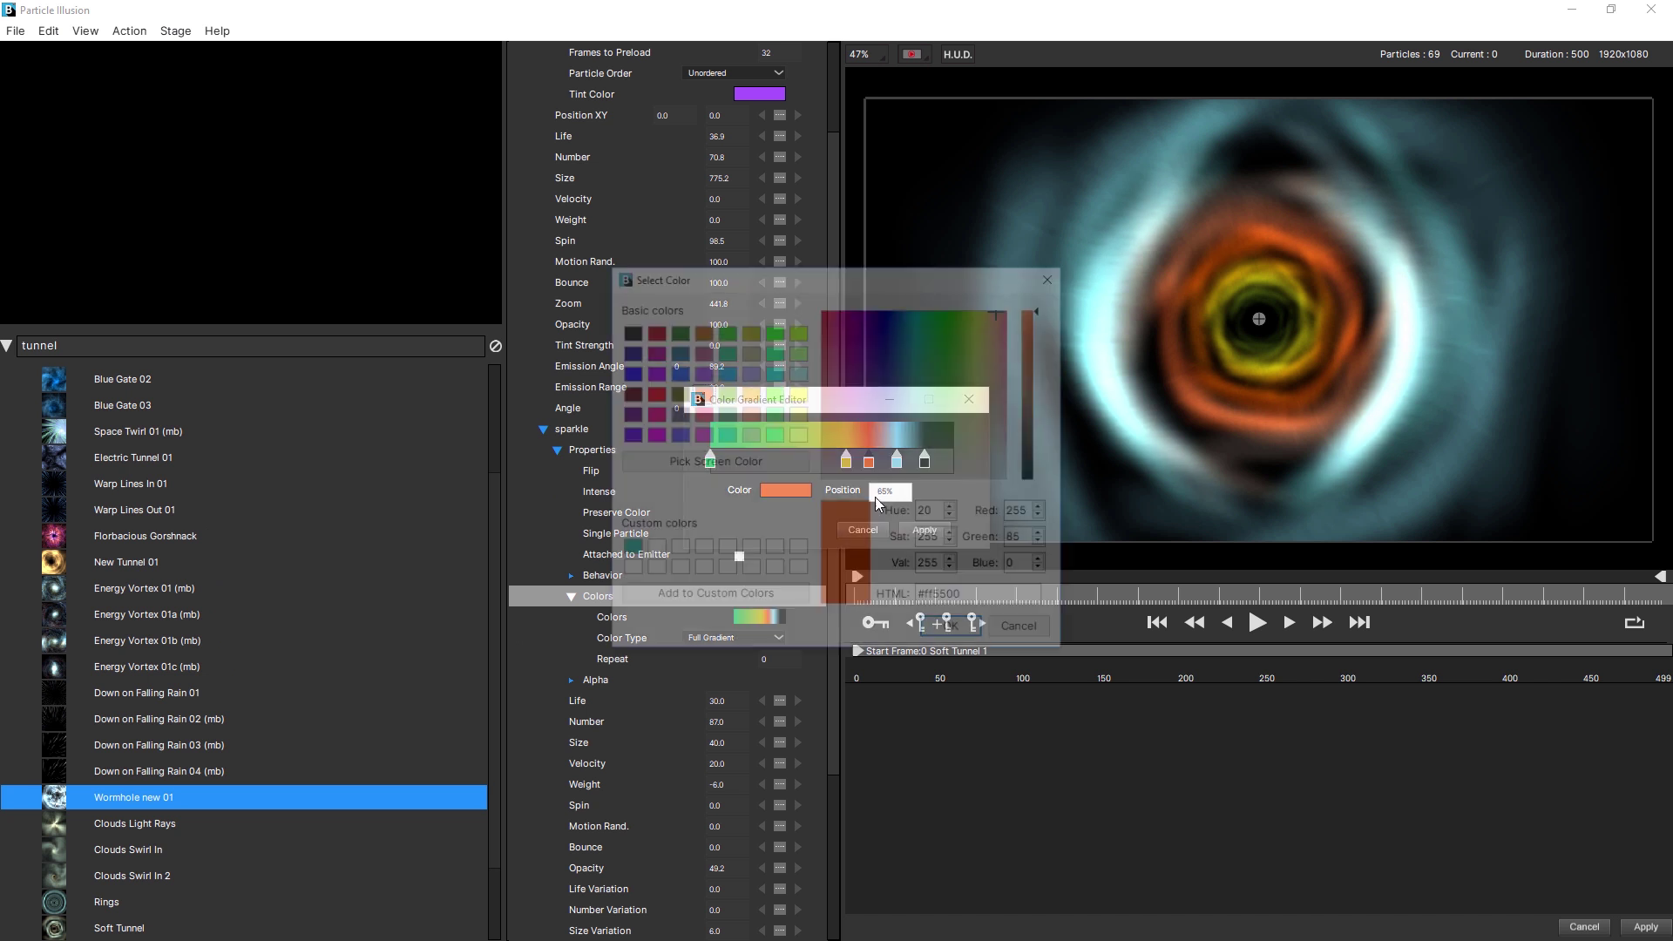
{"action": "left_click_drag", "start_coordinate": [999, 348], "coordinate": [920, 310]}
{"action": "left_click", "coordinate": [955, 631]}
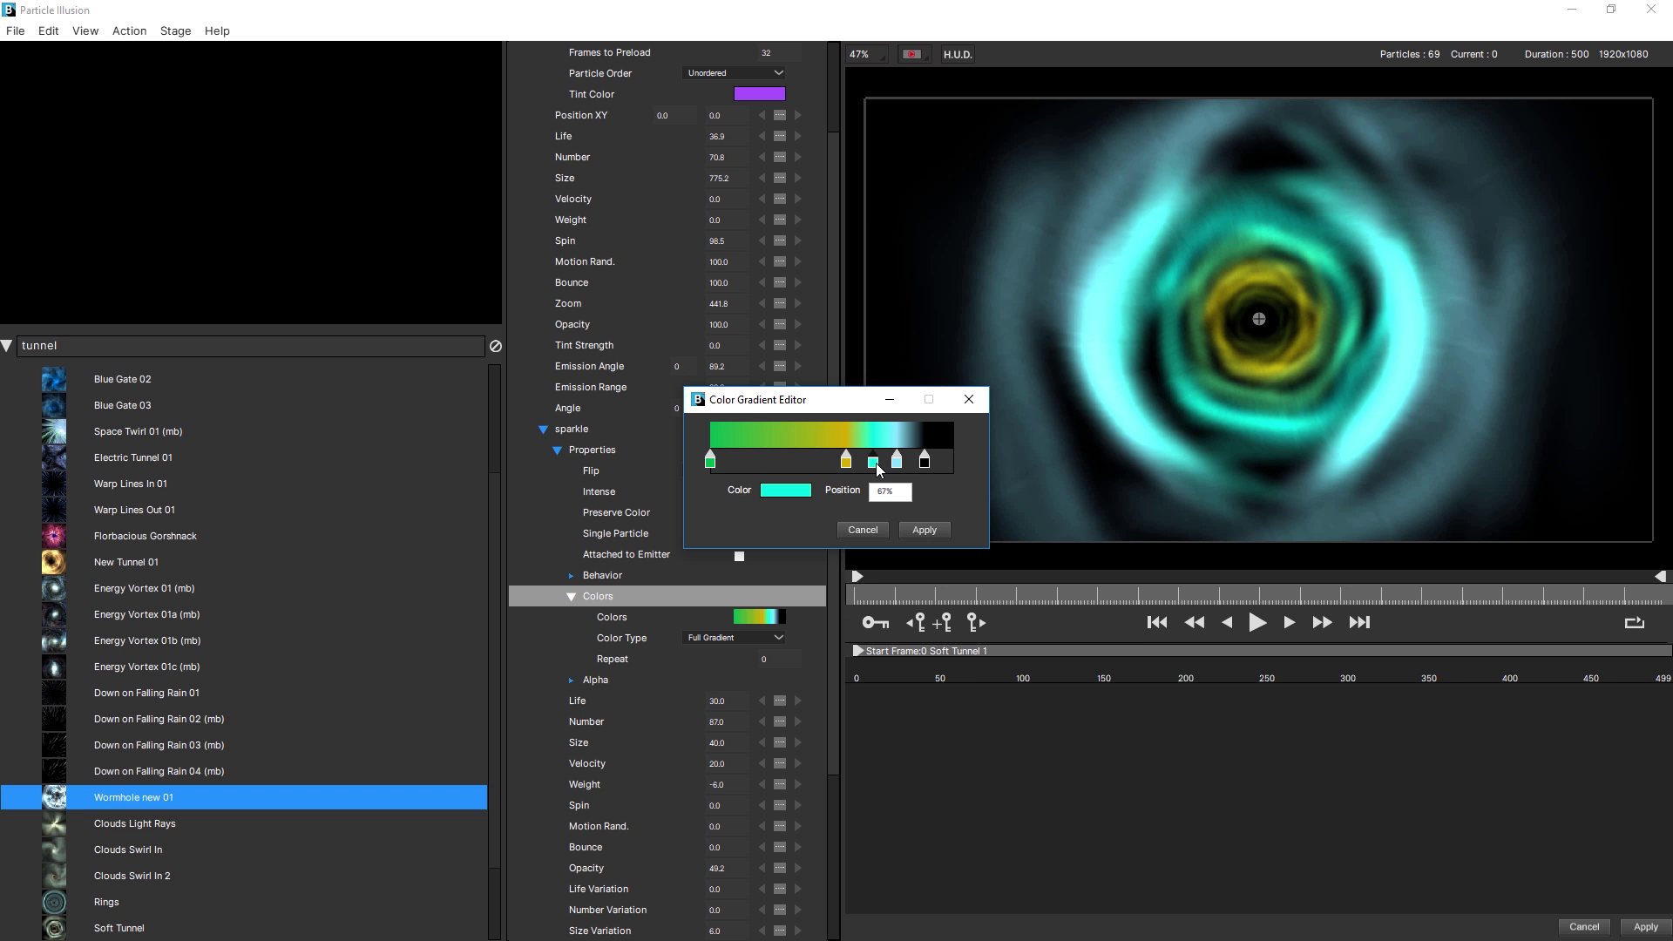
- Shift the green stop to 31% and nudge the light-cyan stop slightly right
{"action": "left_click", "coordinate": [775, 462]}
{"action": "mouse_move", "coordinate": [777, 461]}
{"action": "left_mouse_down"}
{"action": "mouse_move", "coordinate": [724, 462]}
{"action": "mouse_move", "coordinate": [789, 463]}
{"action": "left_mouse_up"}
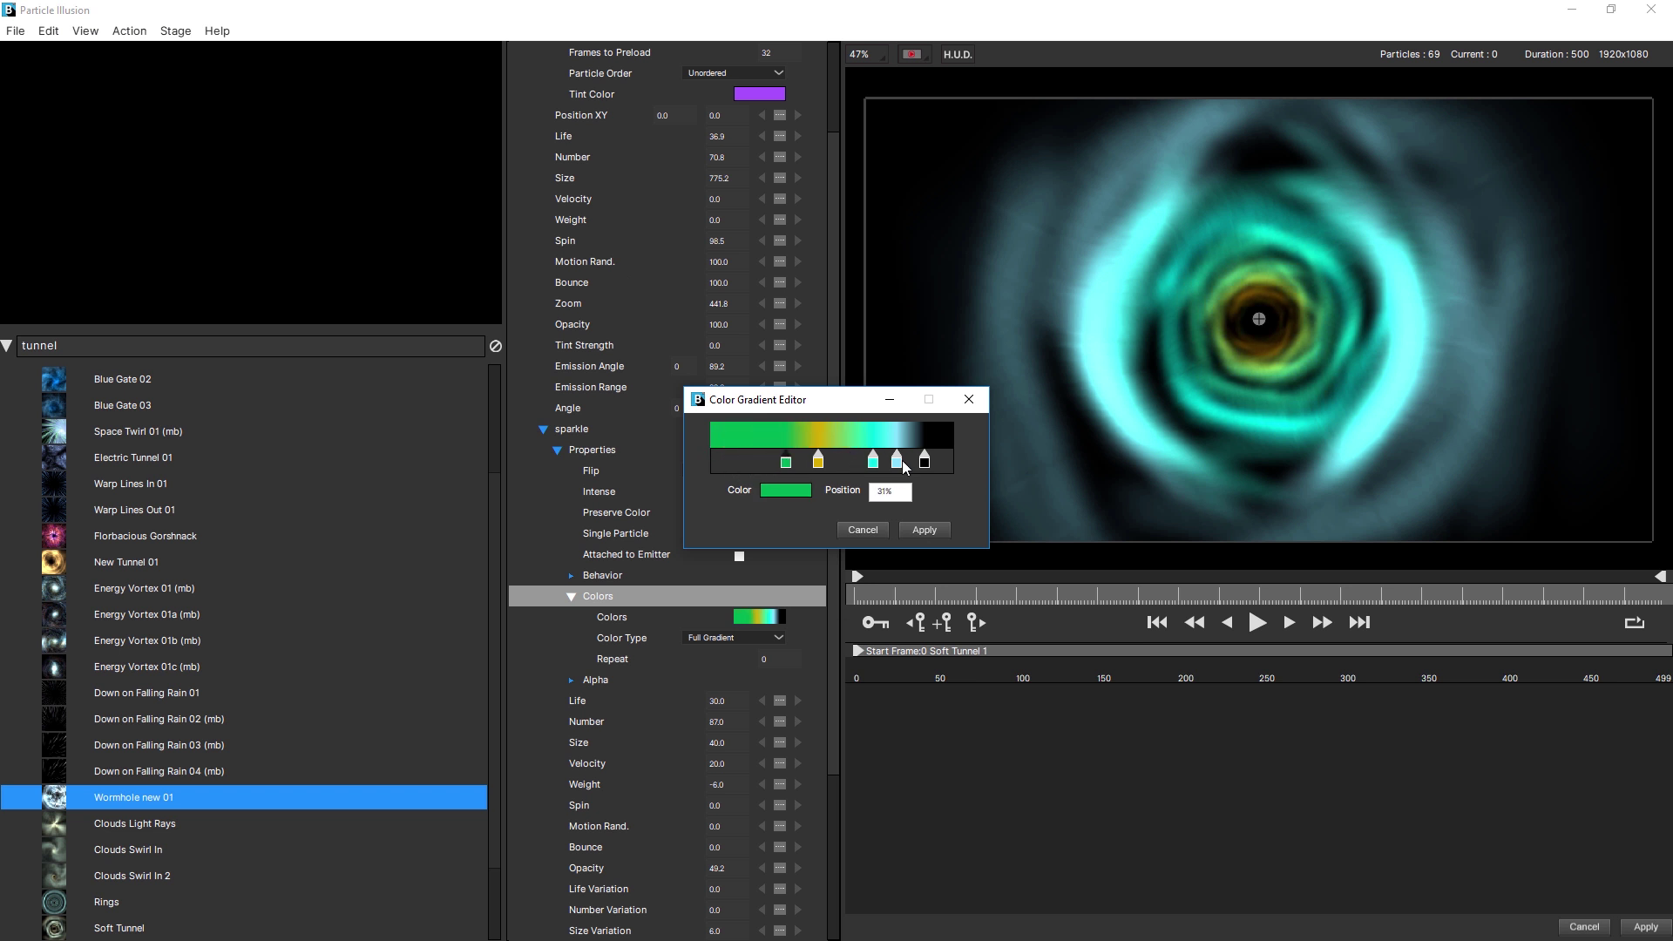
{"action": "left_click_drag", "start_coordinate": [903, 468], "coordinate": [938, 463]}
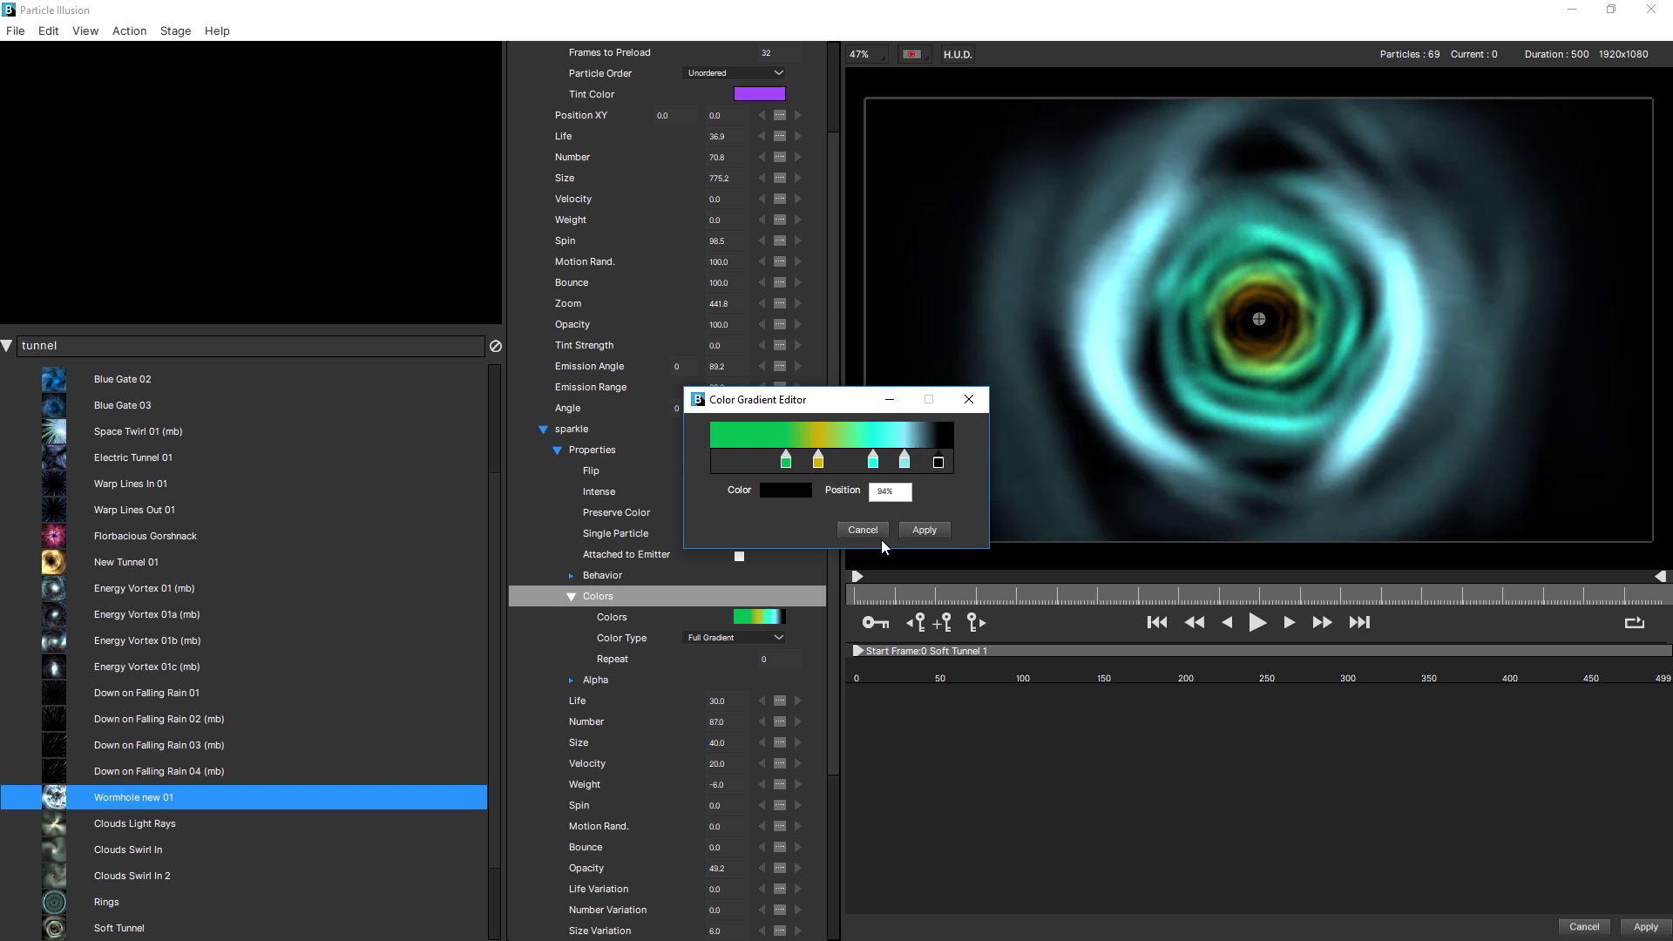
- Apply the edited gradient, expand sparkle's Alpha settings, and set Soft Tunnel's Tint Strength to 32.0
{"action": "left_click", "coordinate": [923, 528]}
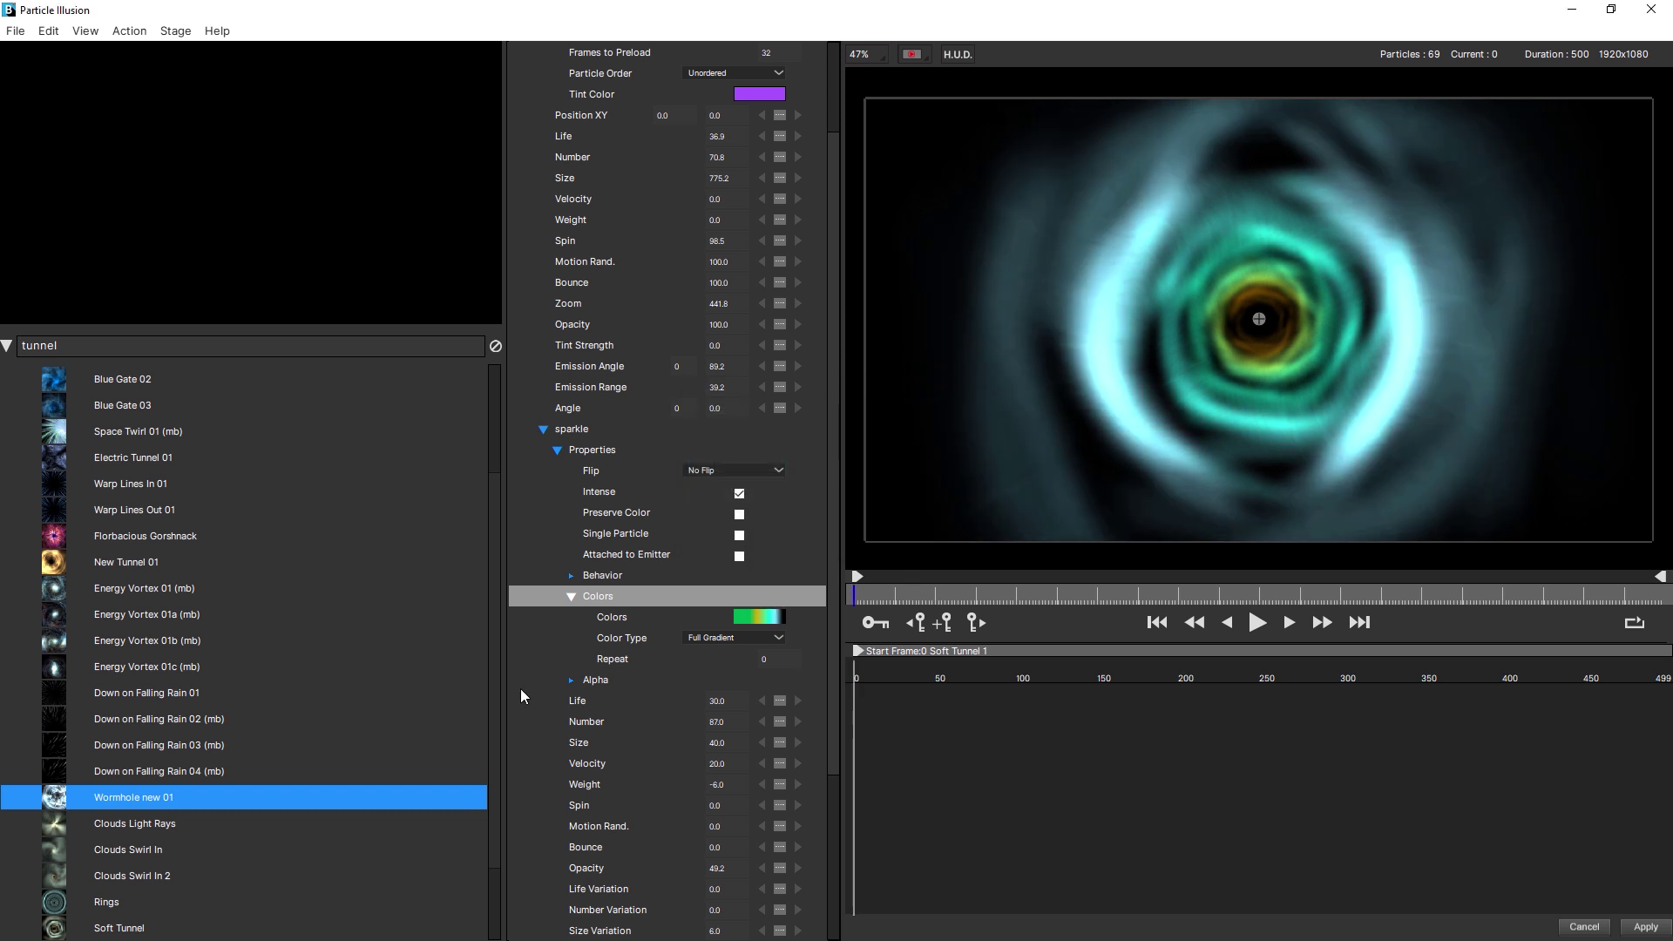
{"action": "left_click", "coordinate": [573, 681]}
{"action": "left_click", "coordinate": [765, 702]}
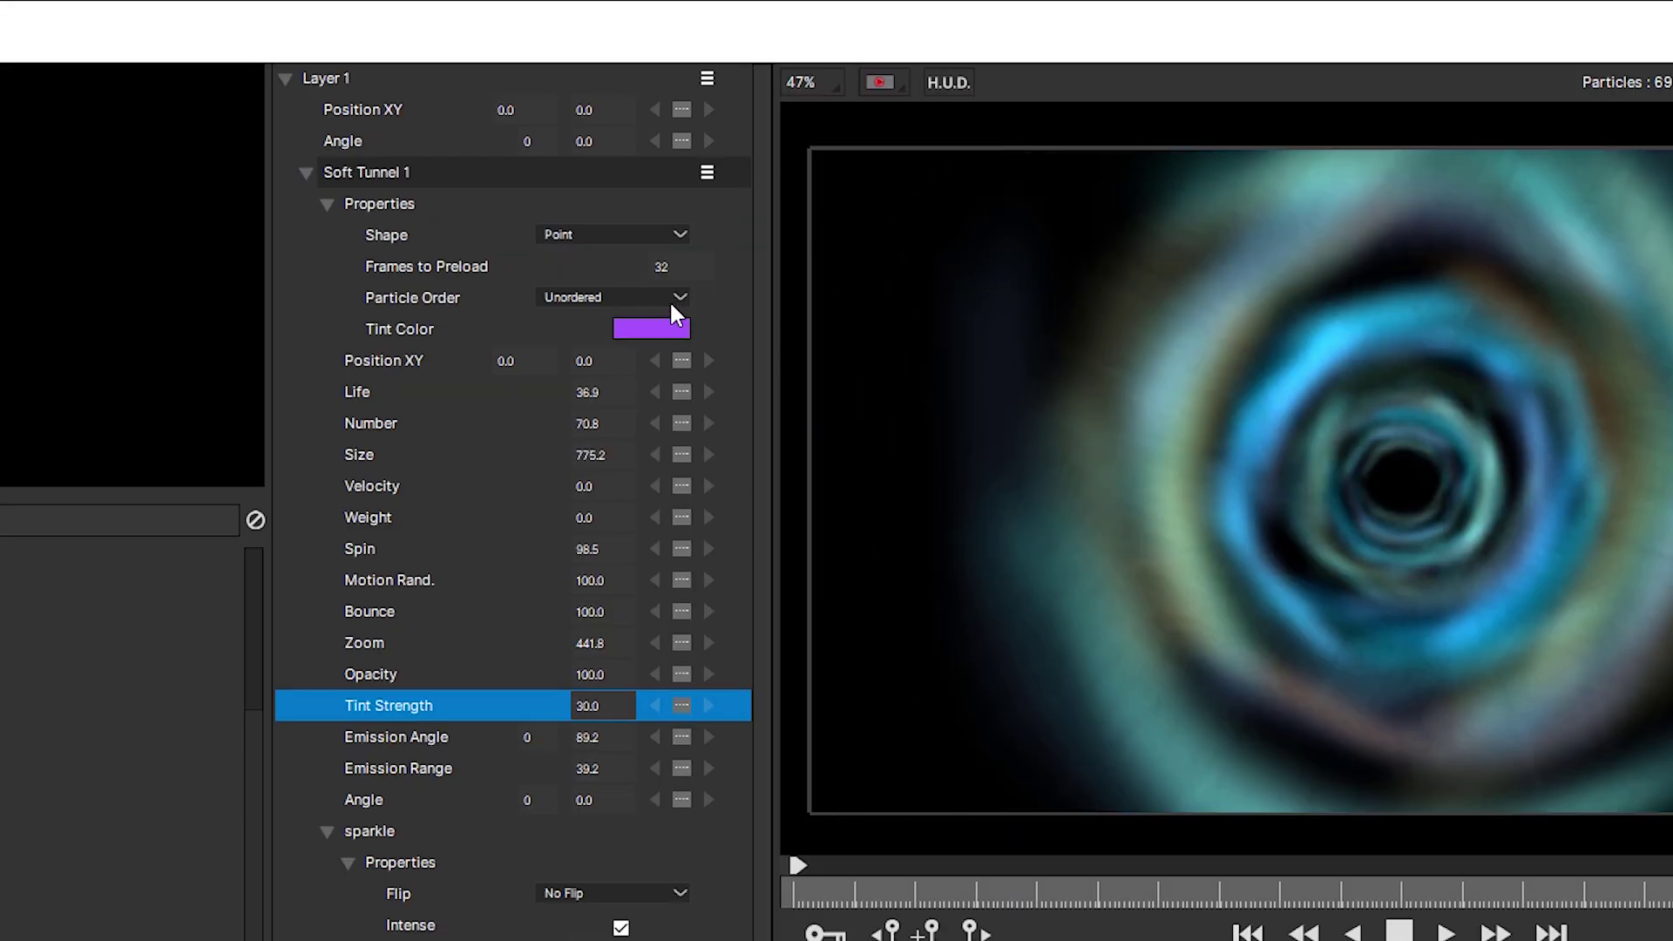
{"action": "left_click_drag", "start_coordinate": [575, 704], "coordinate": [597, 694]}
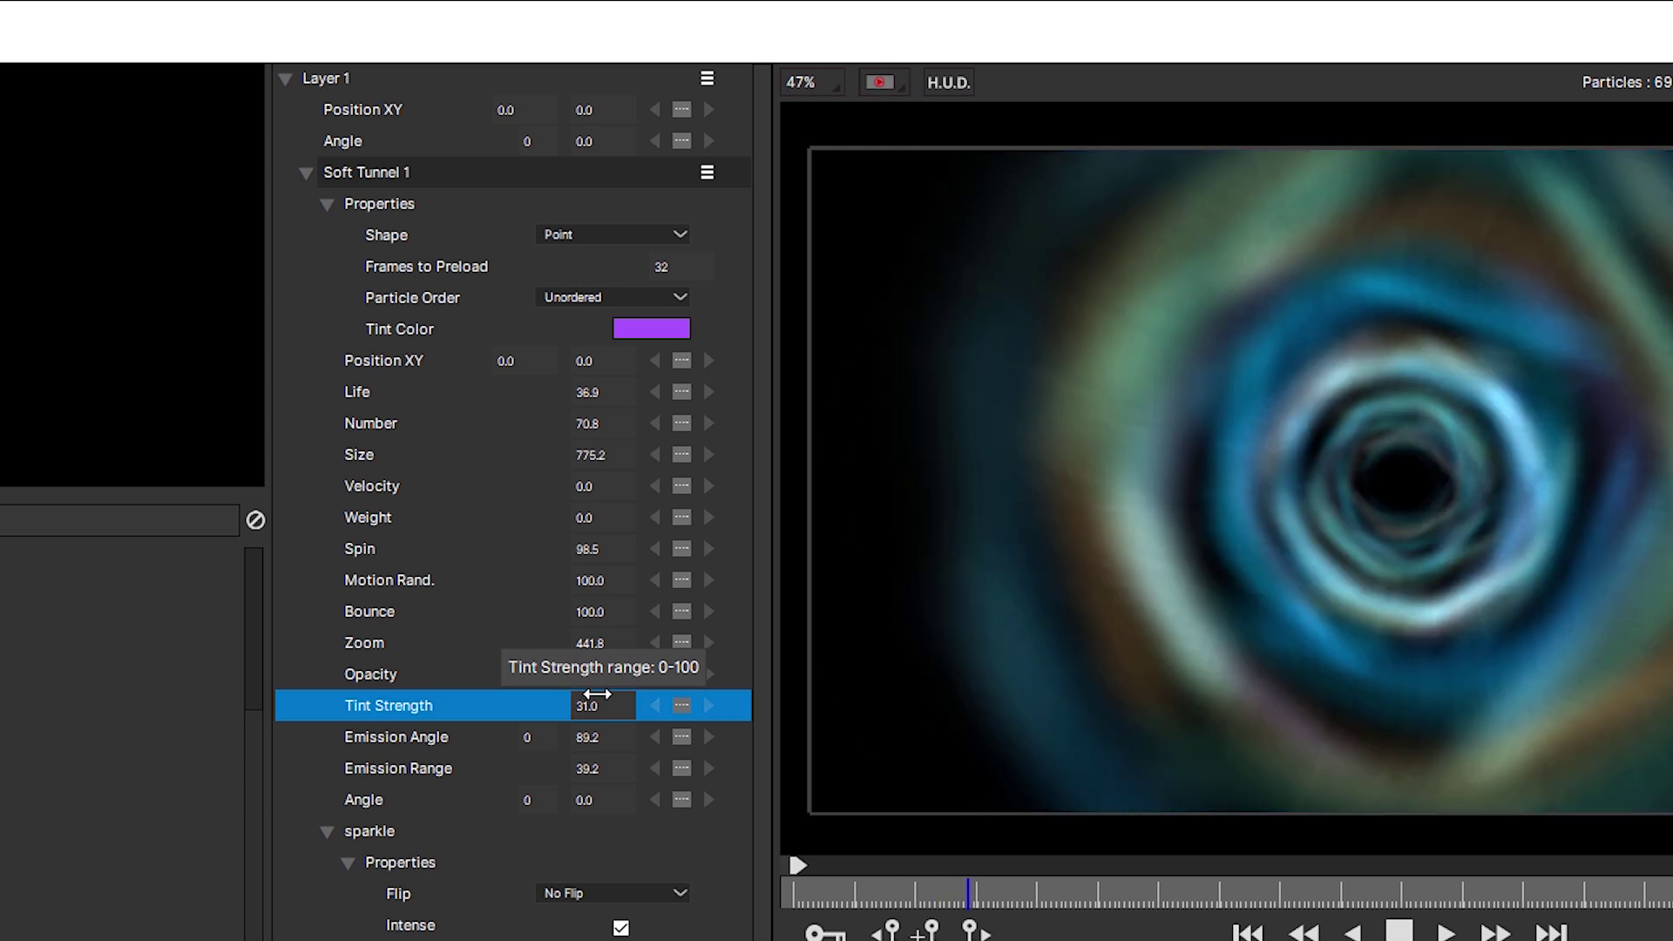
{"action": "left_click_drag", "start_coordinate": [597, 694], "coordinate": [601, 695]}
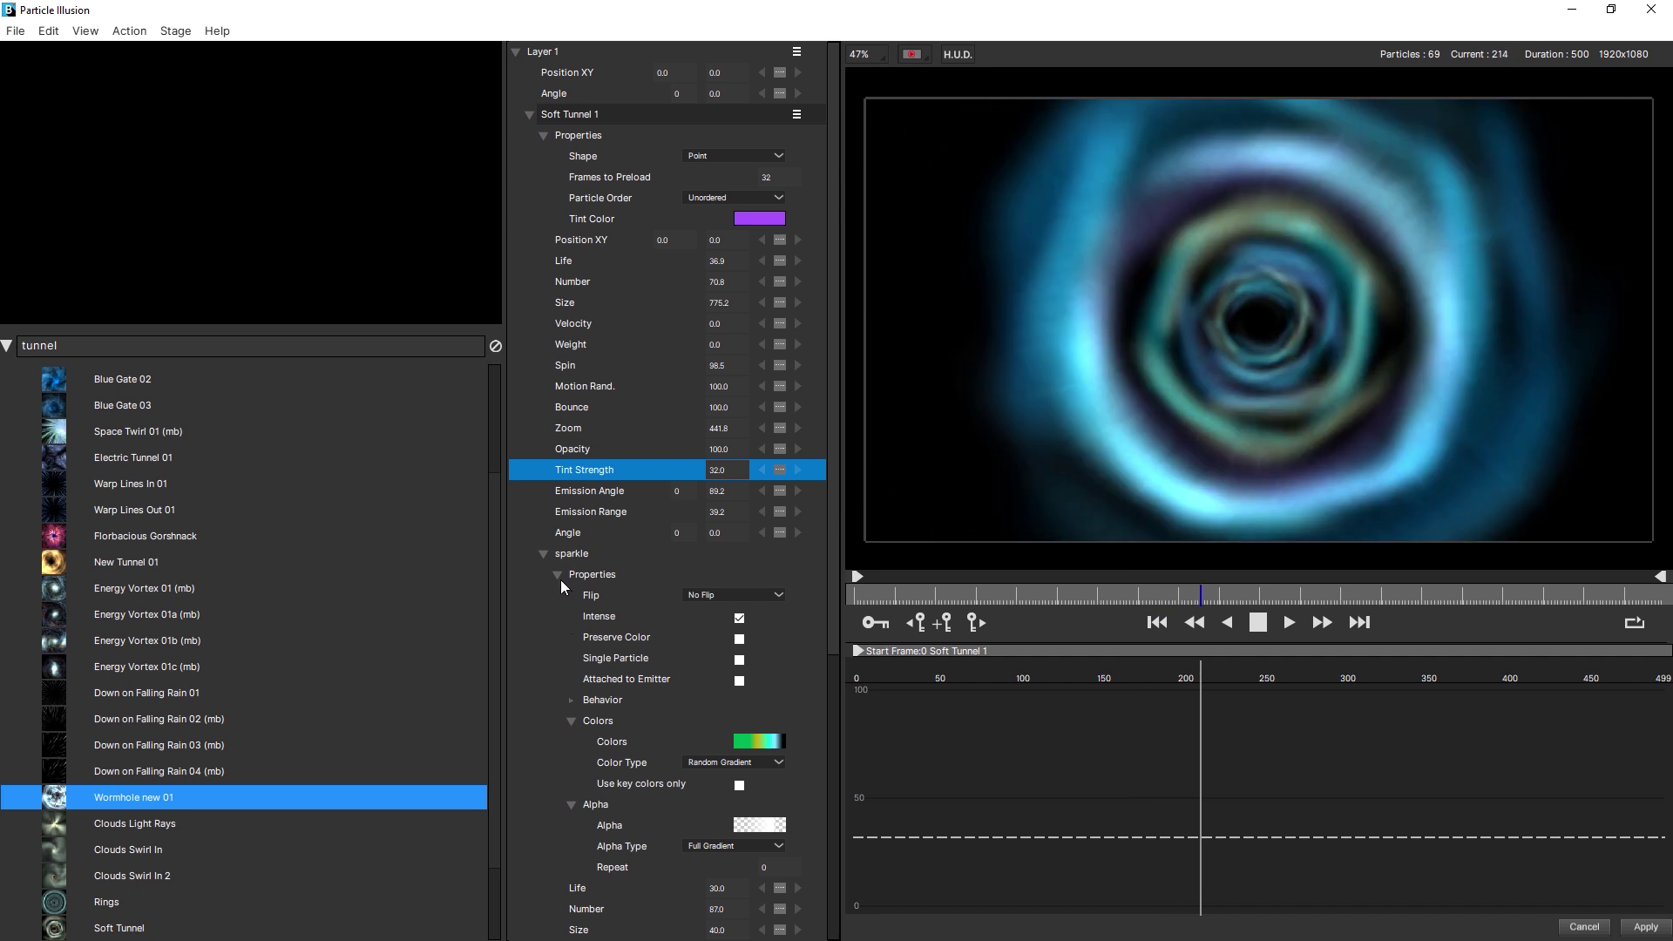
- Try higher and lower Spin values on Soft Tunnel 1, then review the tunnel around frame 223
{"action": "left_click", "coordinate": [561, 575]}
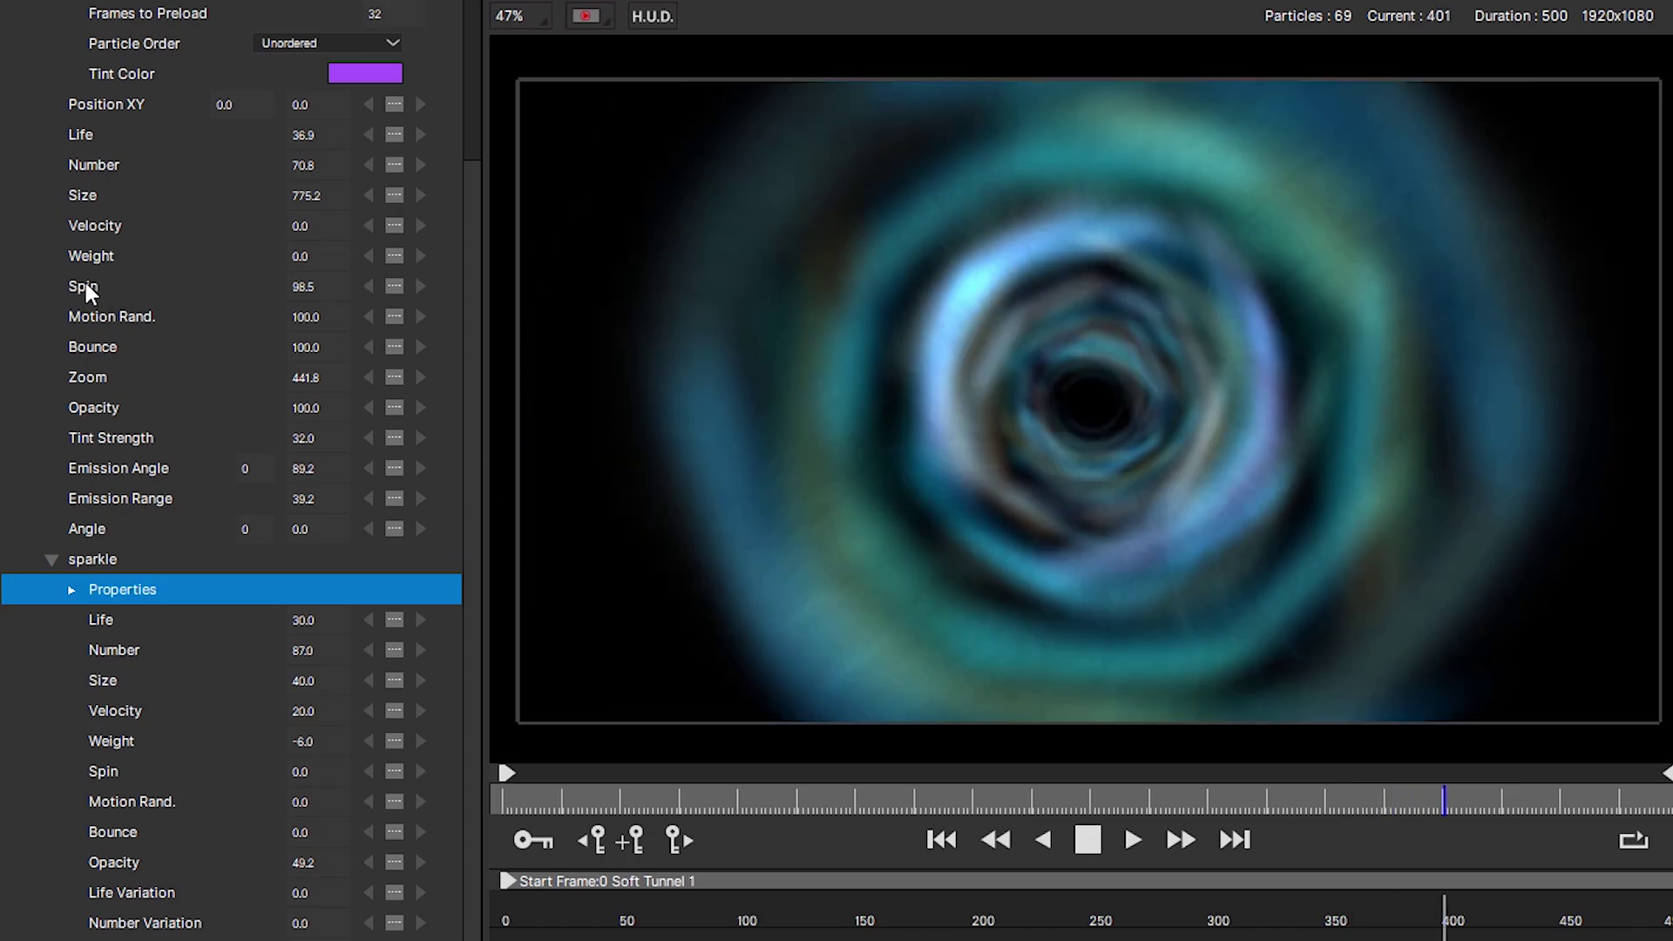
{"action": "left_click", "coordinate": [80, 287]}
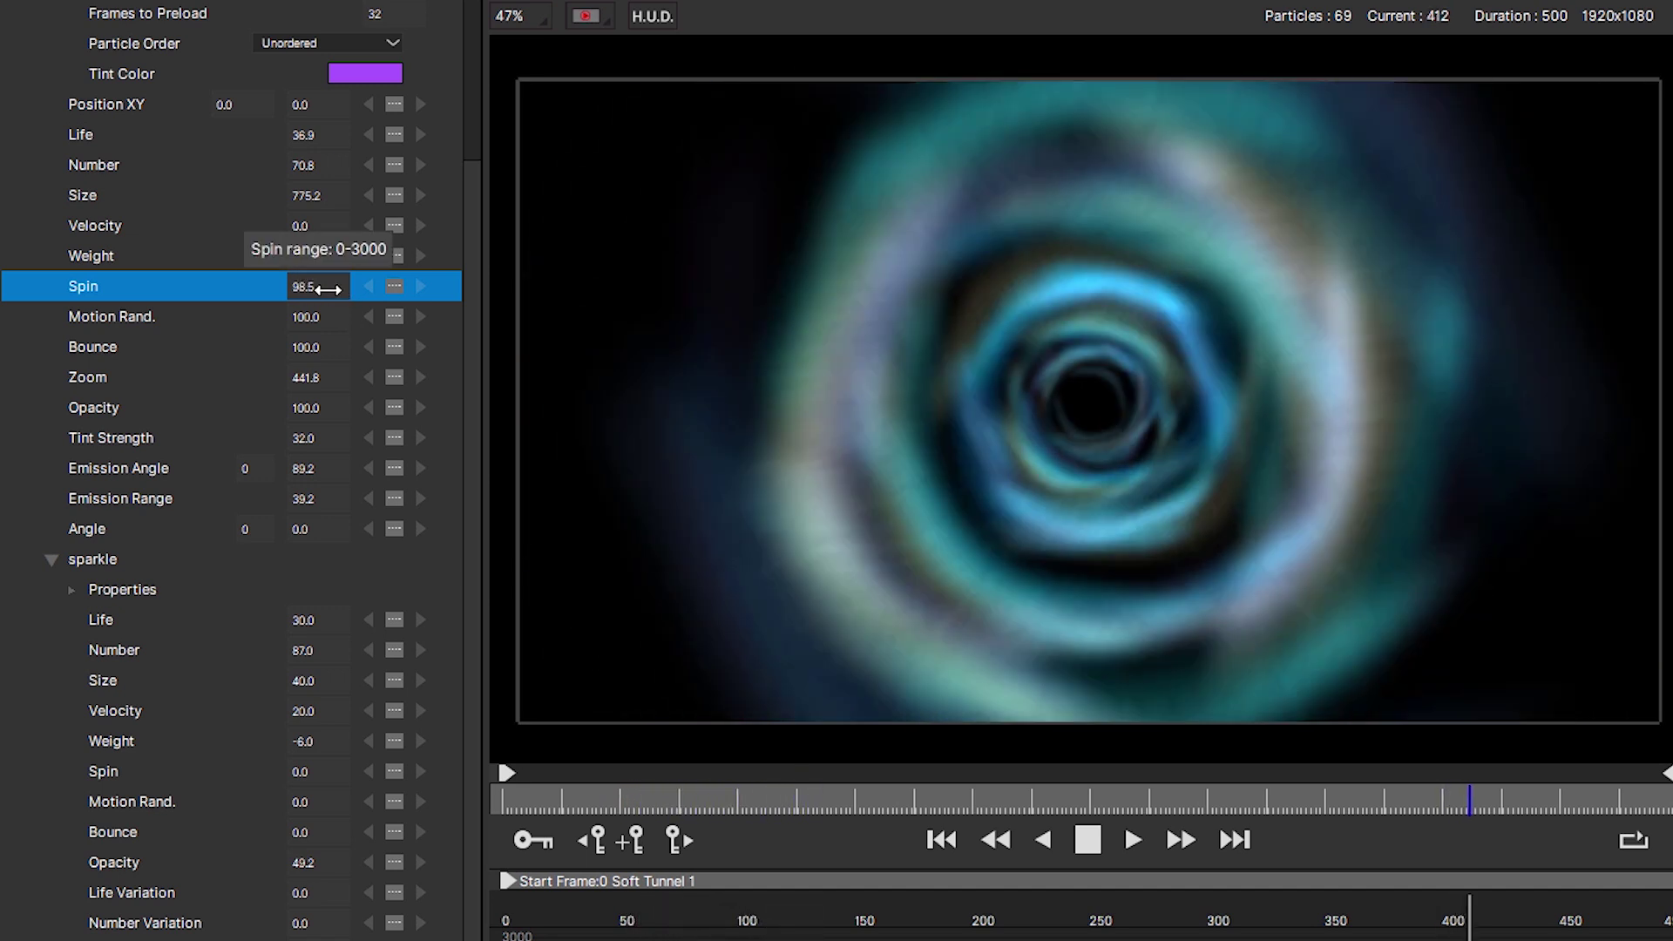
{"action": "left_click_drag", "start_coordinate": [329, 285], "coordinate": [852, 301]}
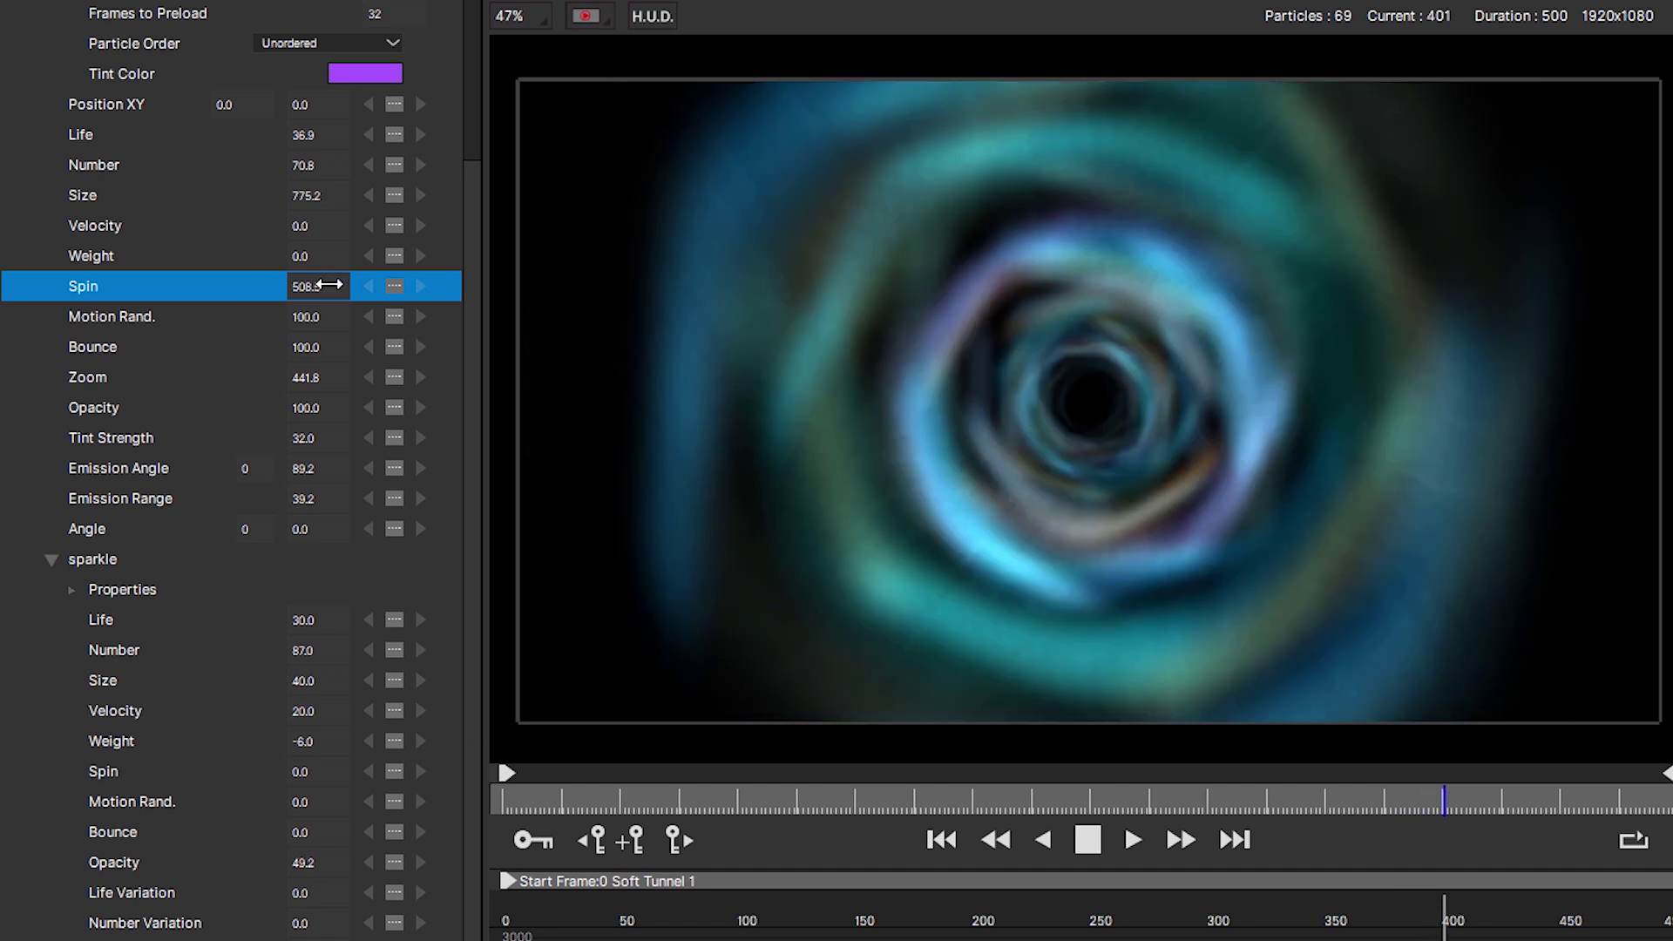
{"action": "left_click_drag", "start_coordinate": [329, 285], "coordinate": [234, 261]}
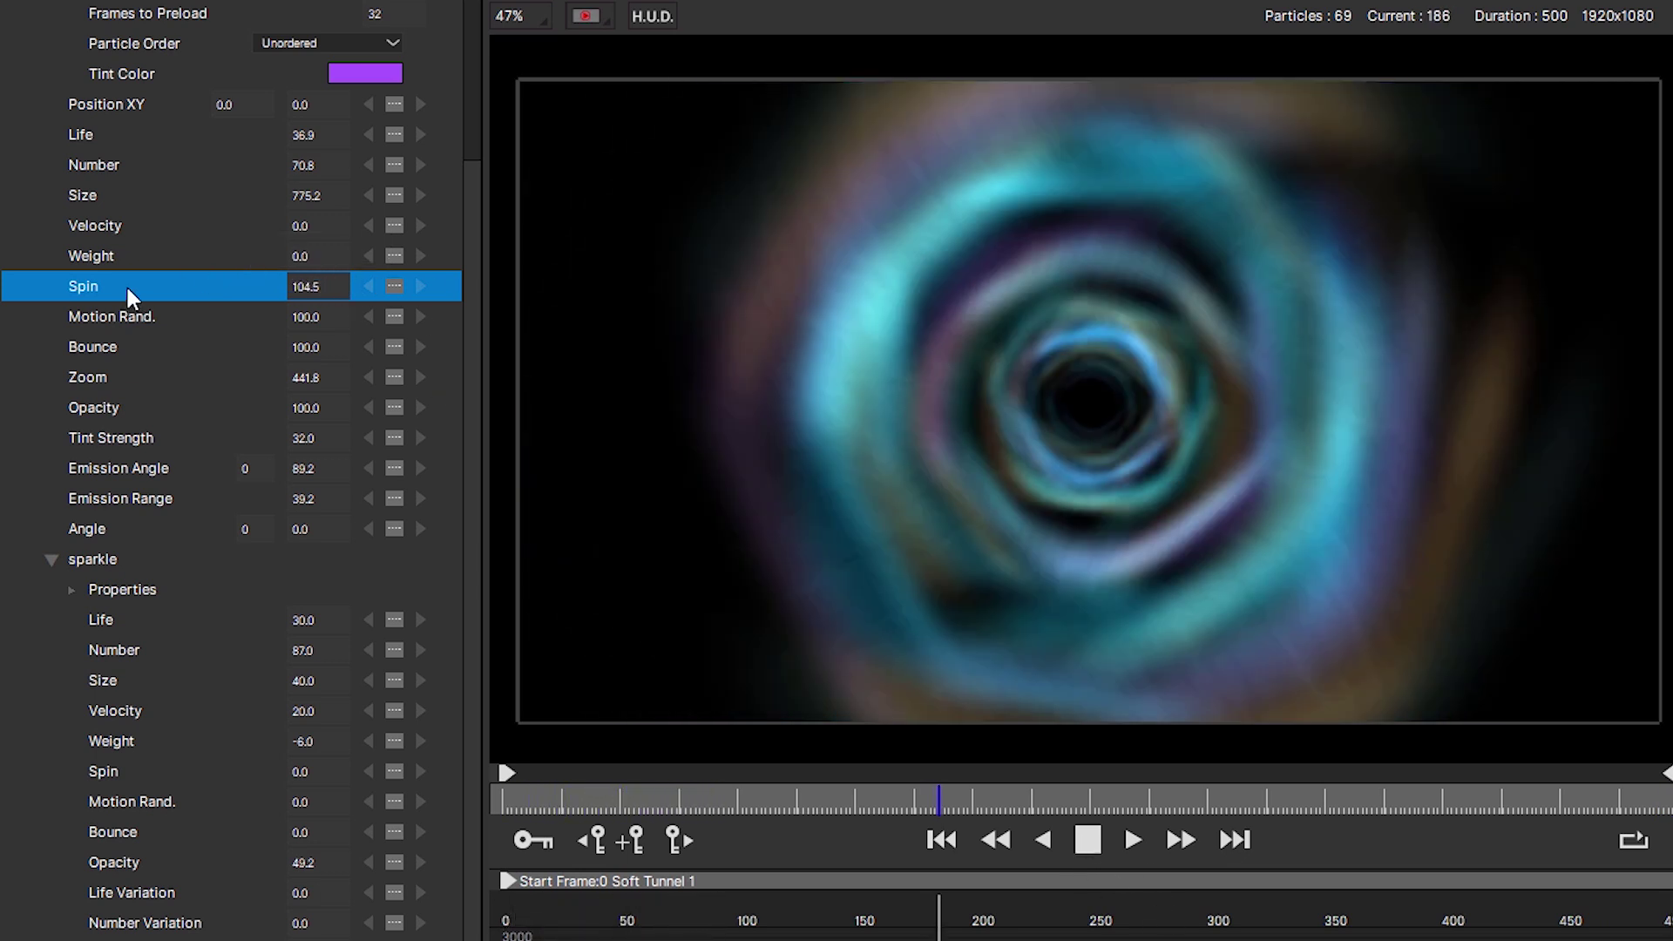
{"action": "key", "text": "space"}
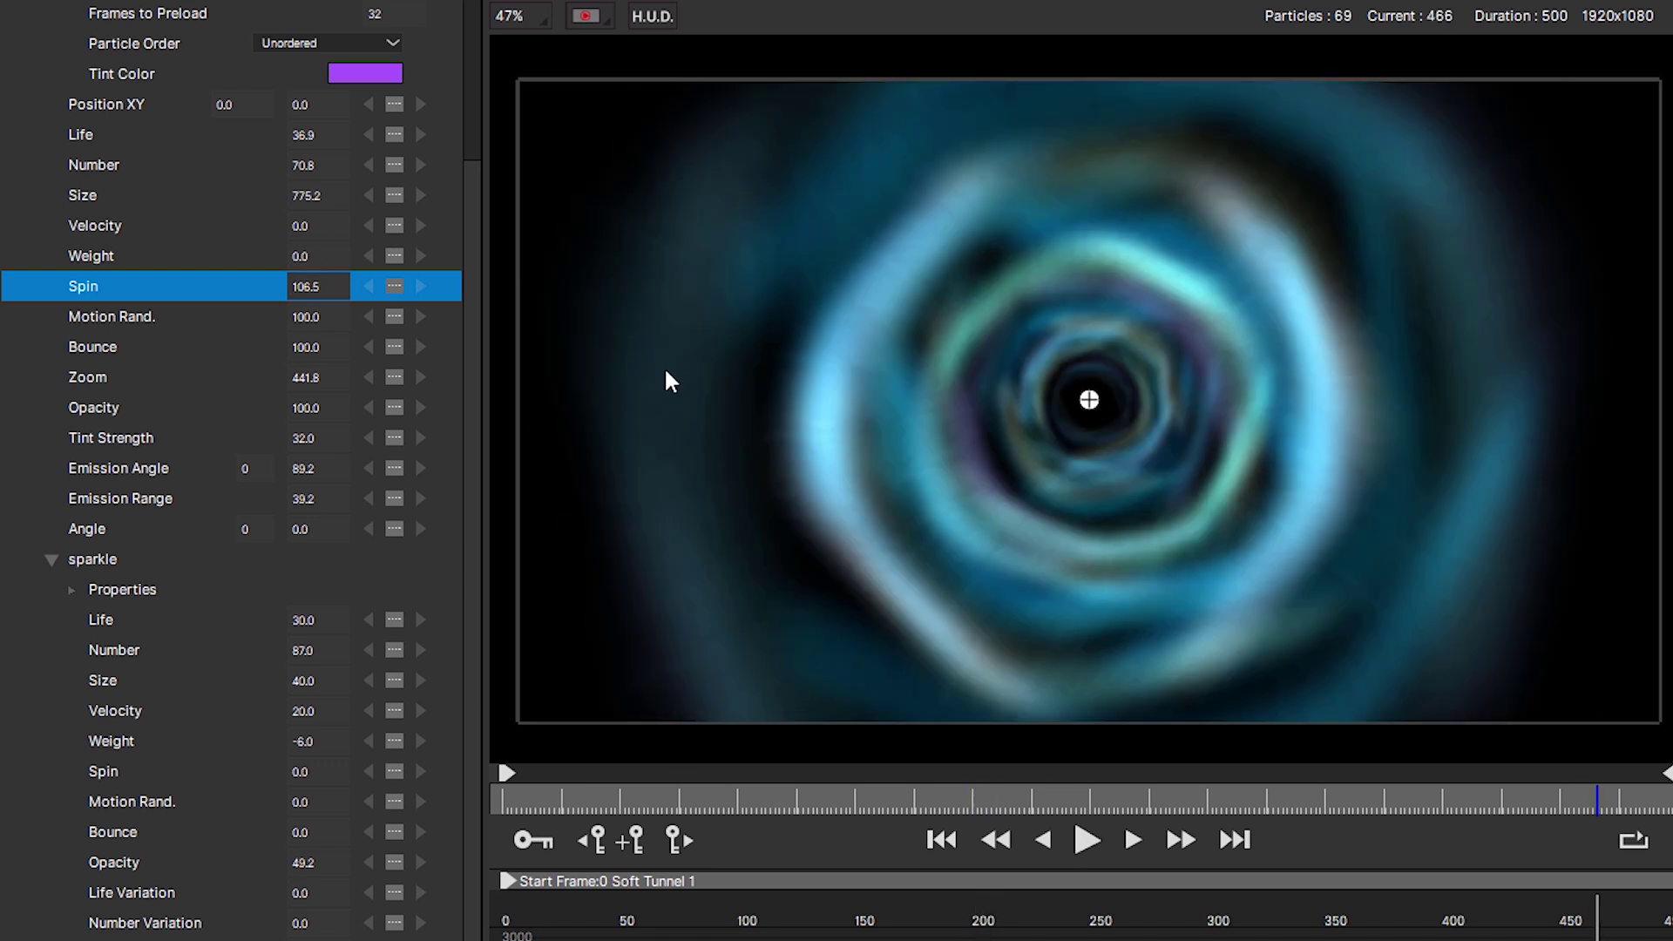
{"action": "left_click_drag", "start_coordinate": [840, 787], "coordinate": [1013, 819]}
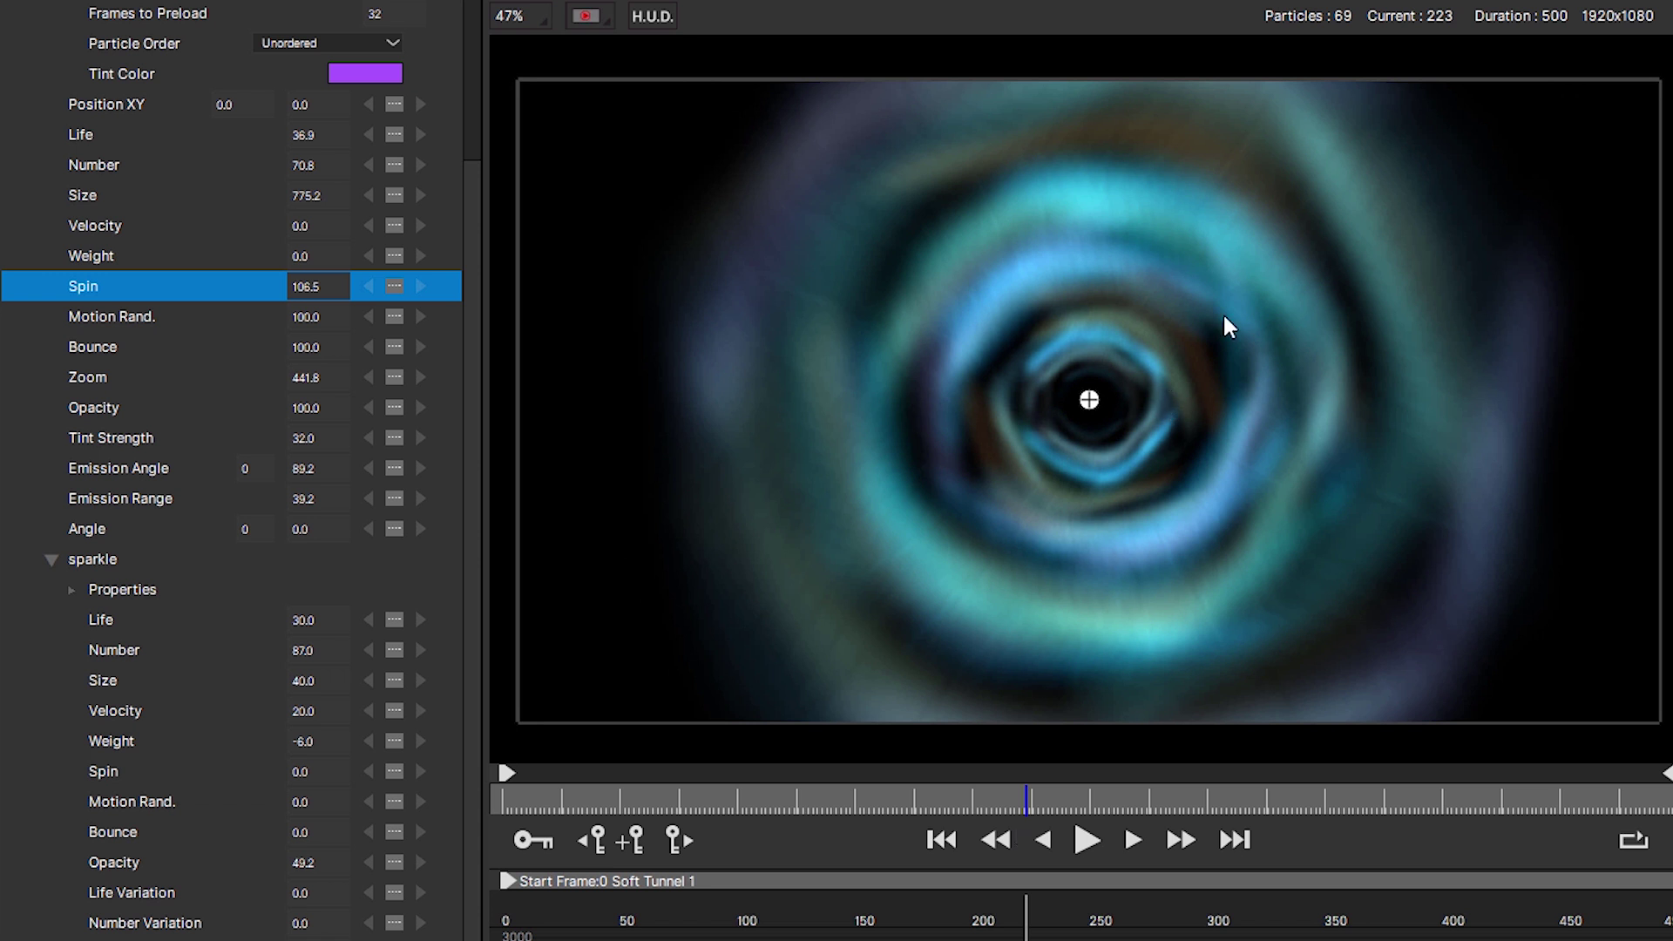
- Set Soft Tunnel 1's Spin to exactly 100
{"action": "left_click", "coordinate": [156, 558]}
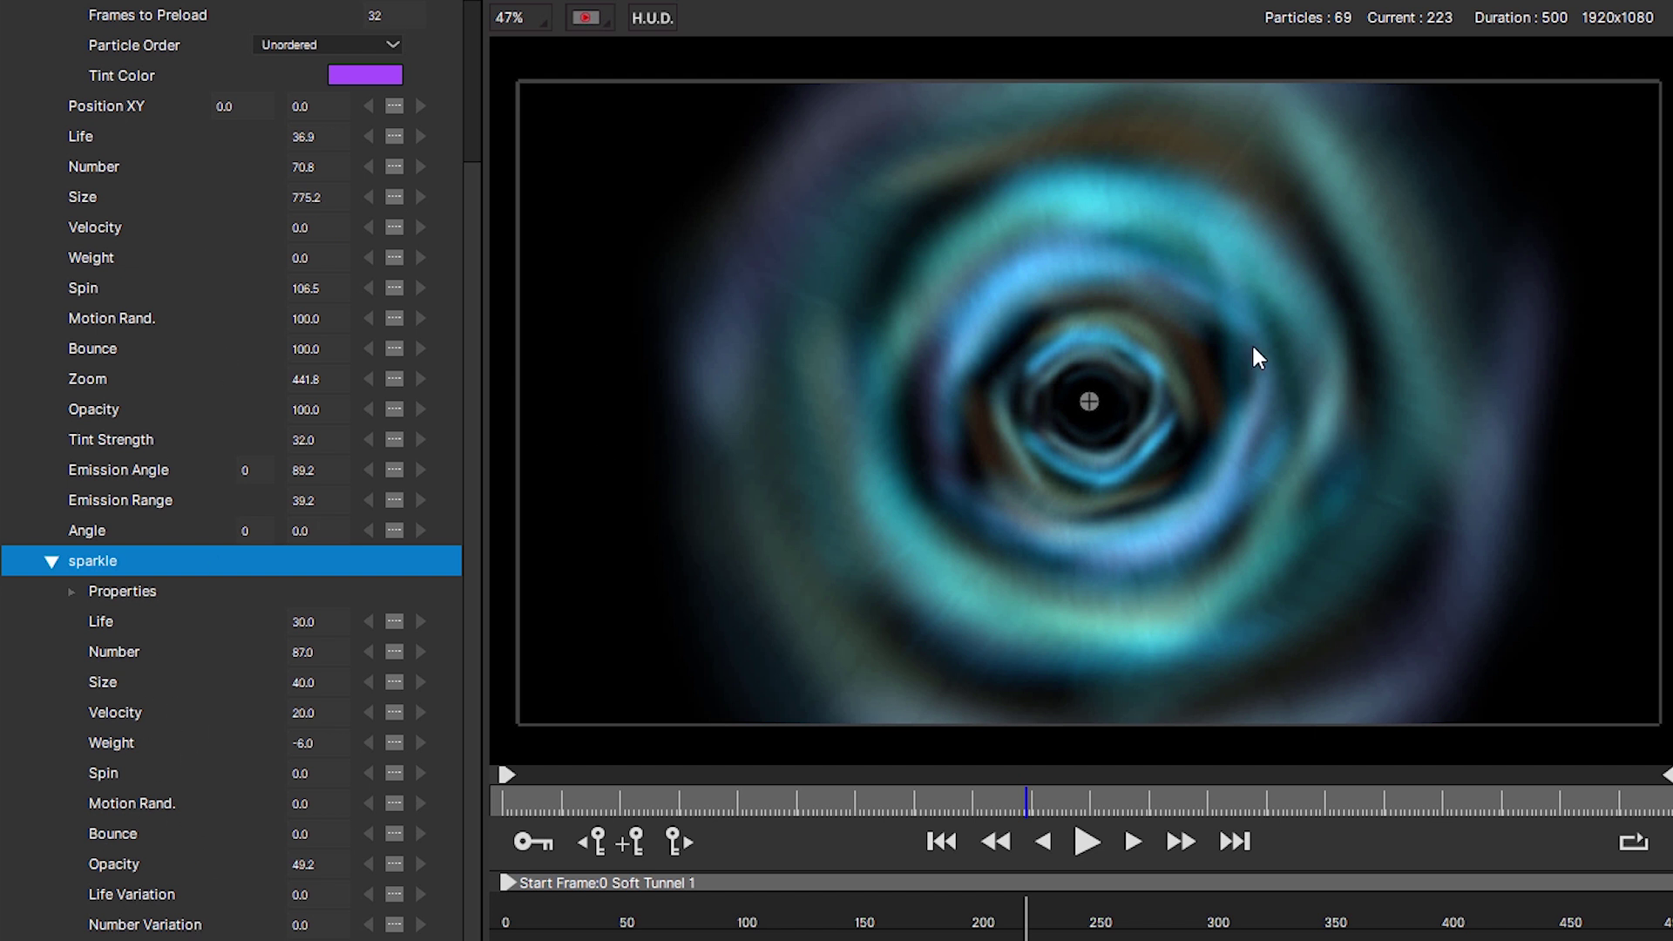
{"action": "left_click", "coordinate": [330, 289]}
{"action": "type", "text": "100"}
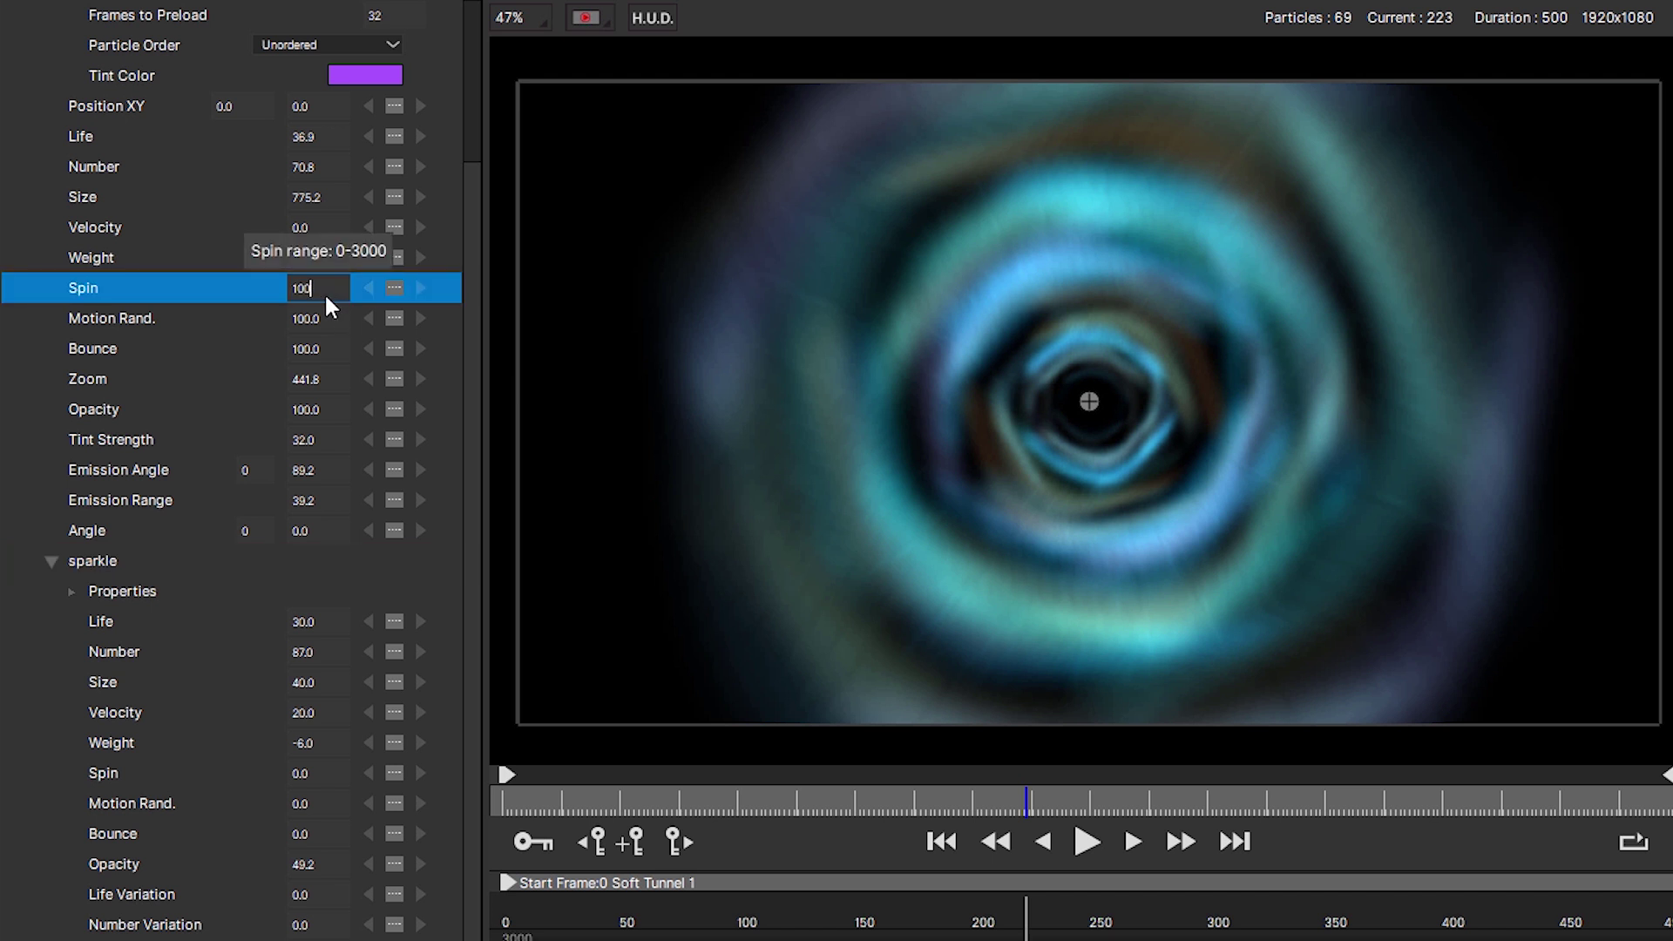
{"action": "key", "text": "Return"}
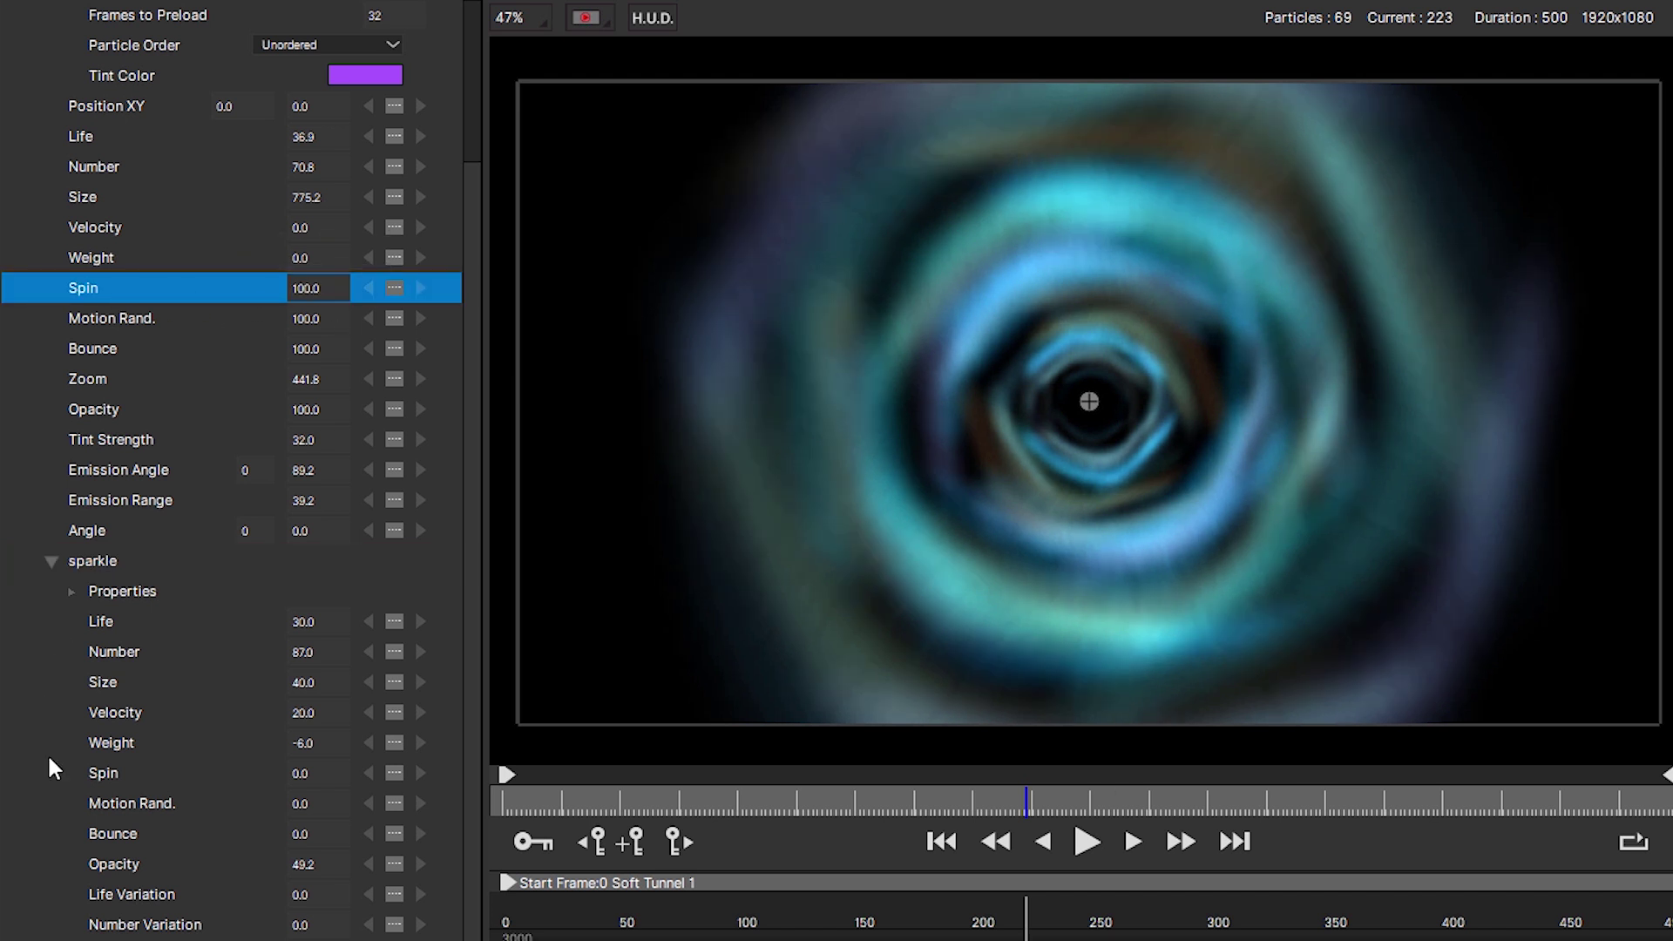
- Set sparkle's Spin Variation to 0, play the preview, and raise sparkle Spin to 10
{"action": "left_click", "coordinate": [155, 765]}
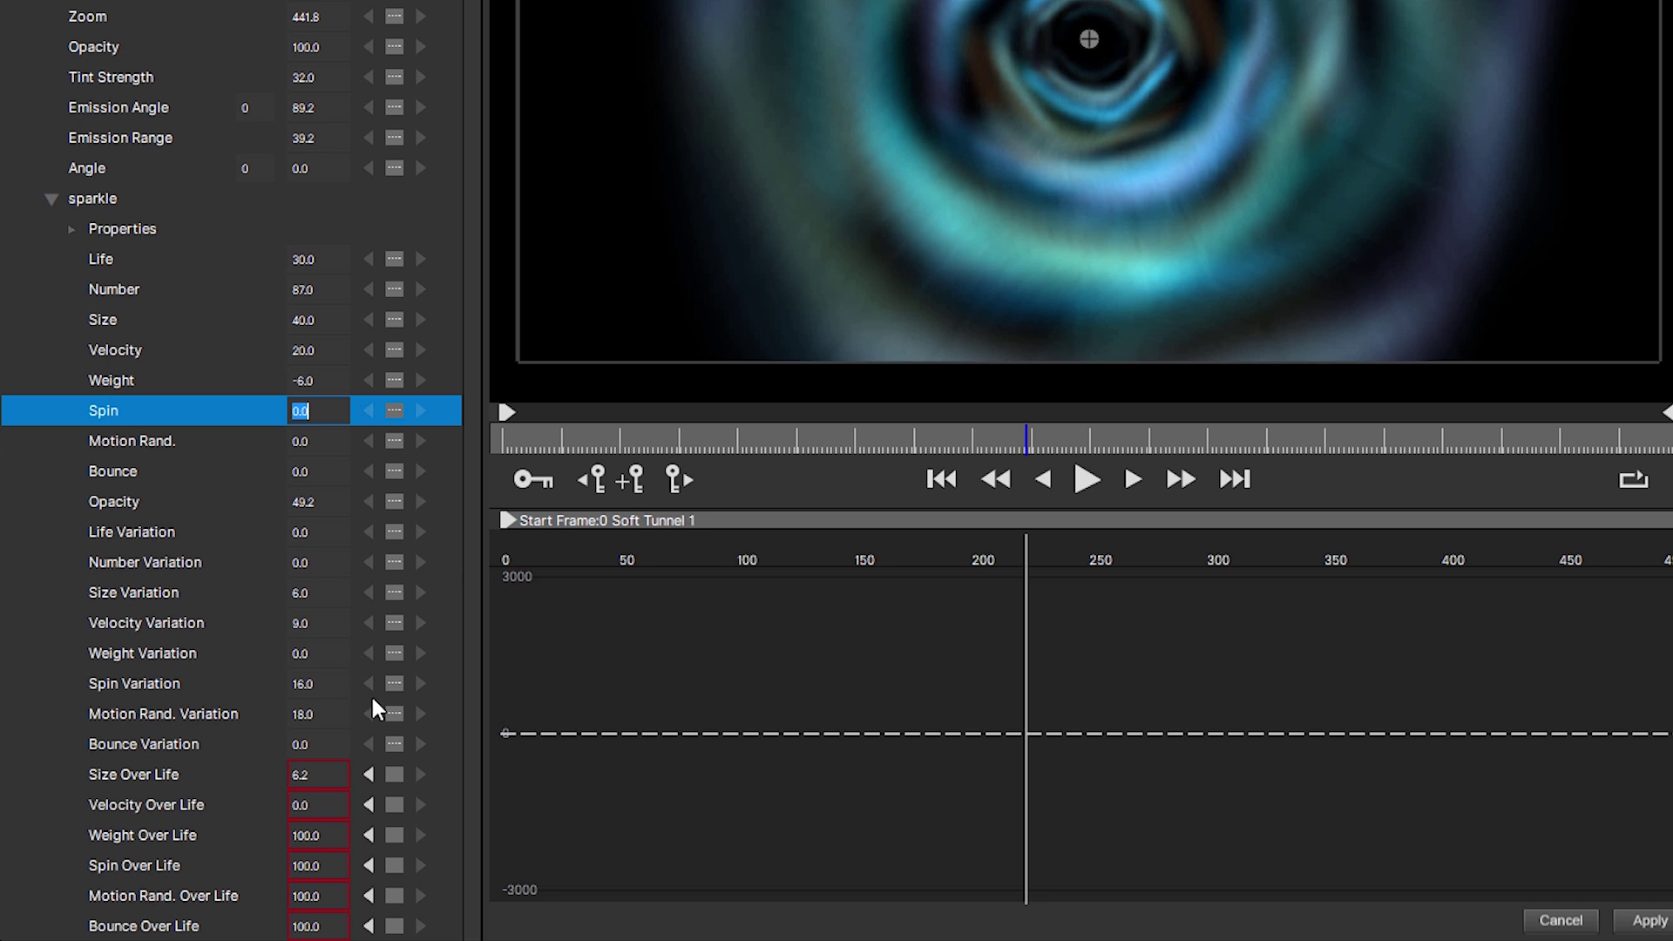
{"action": "left_click", "coordinate": [333, 686]}
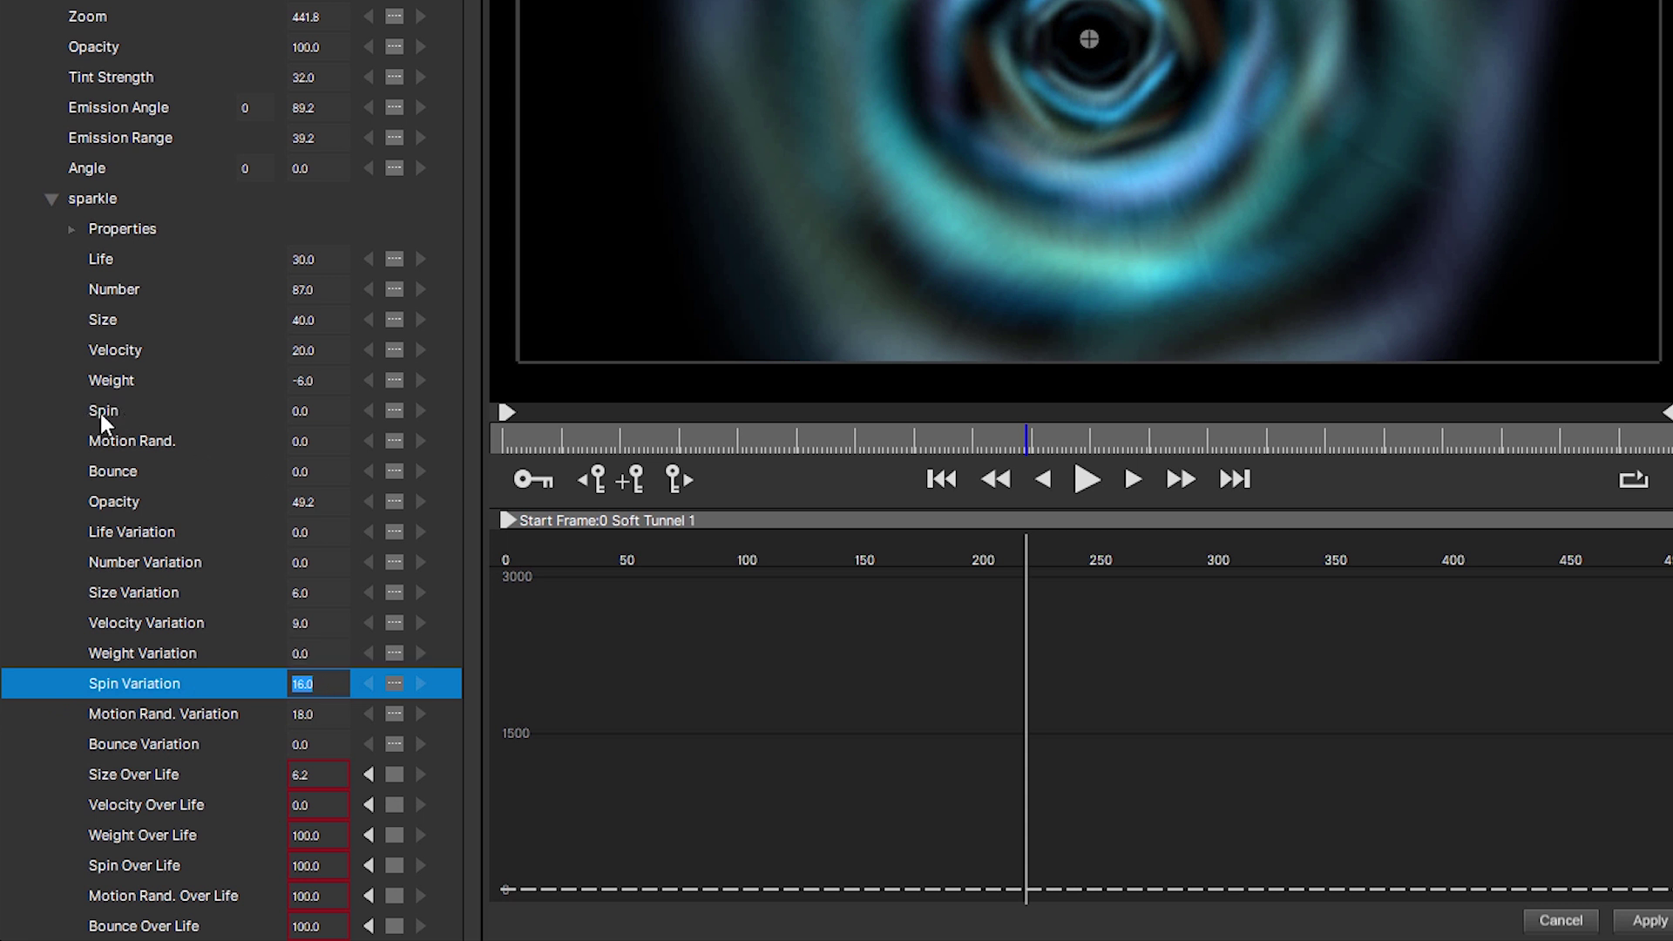
{"action": "type", "text": "0"}
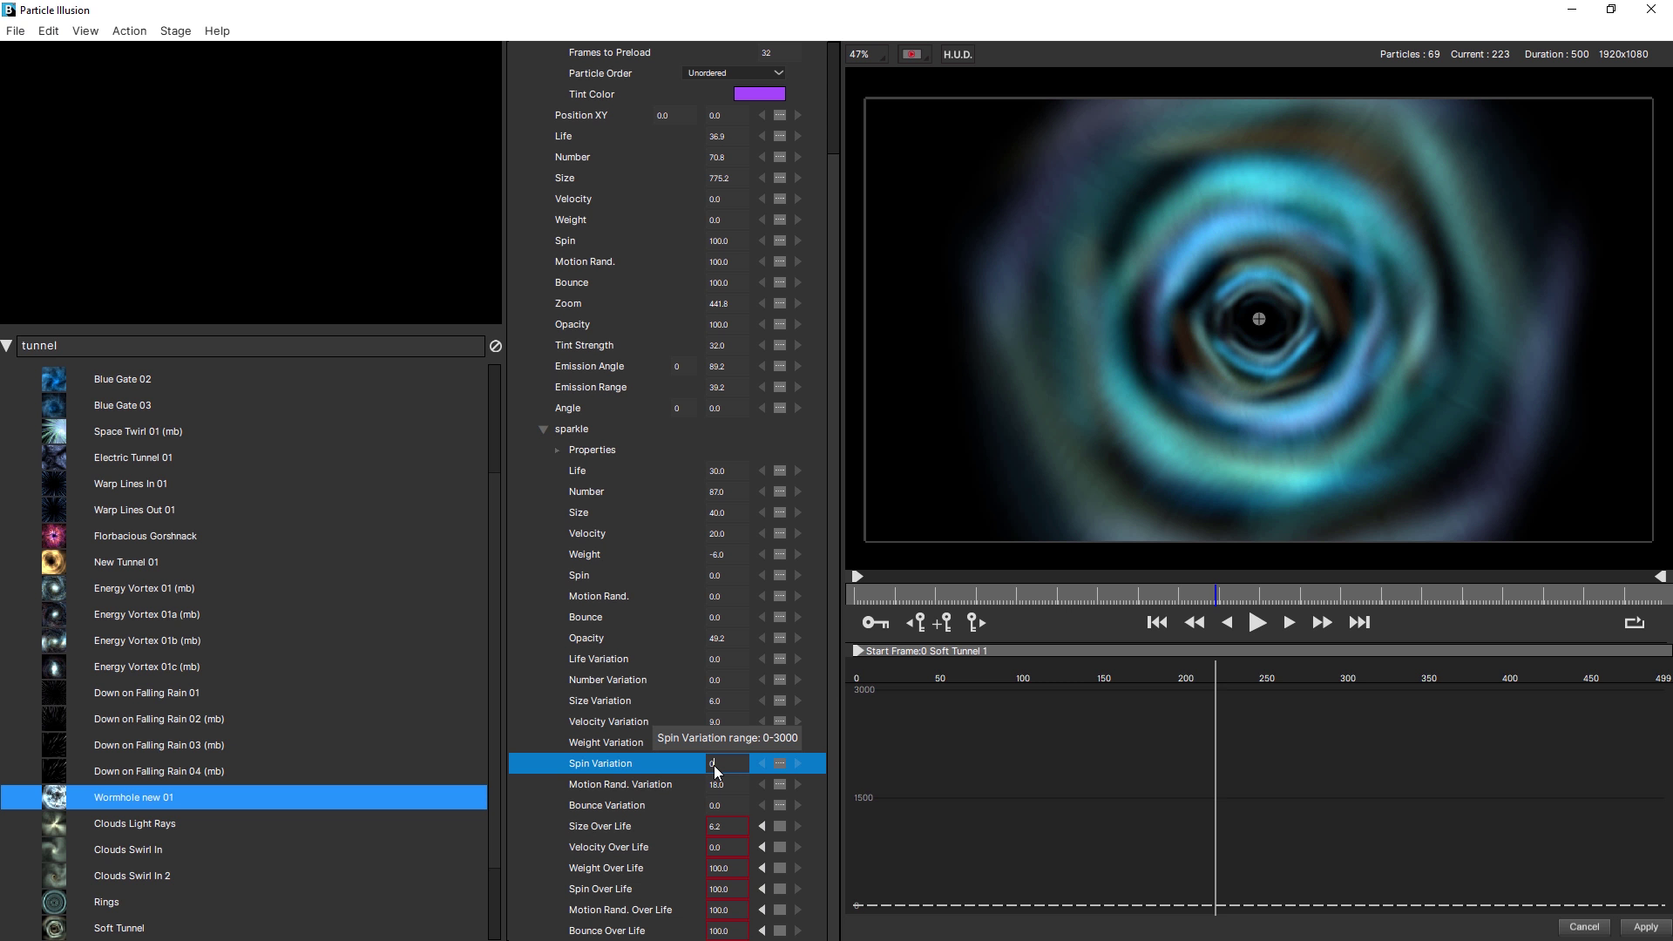
{"action": "key", "text": "Return"}
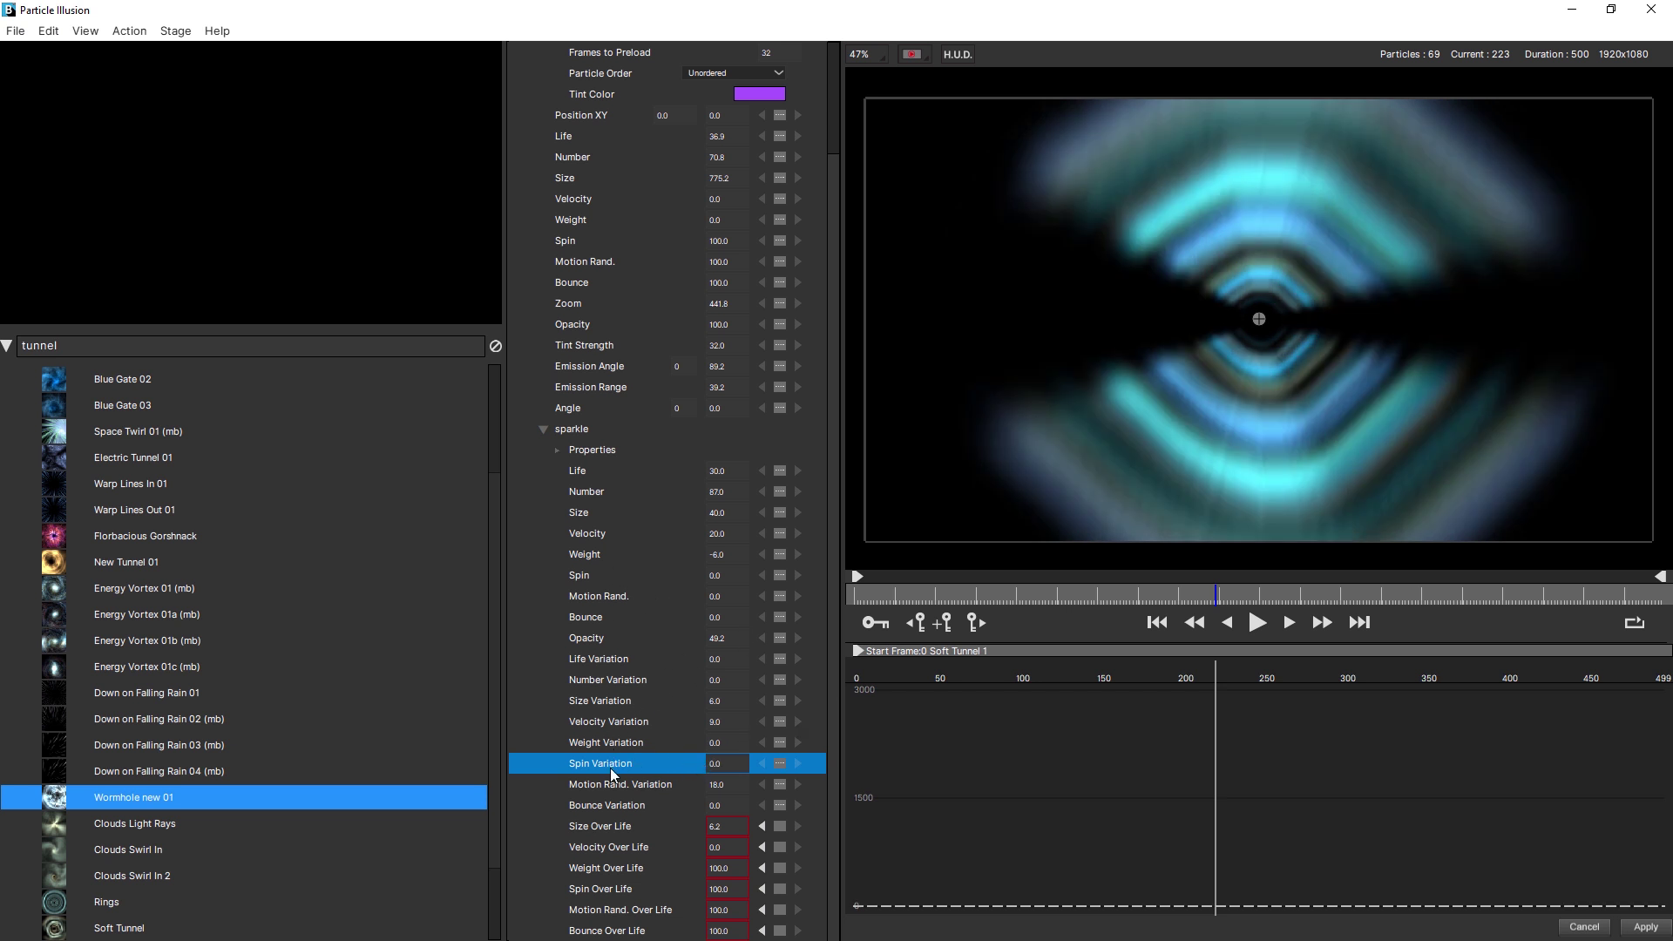
{"action": "left_click", "coordinate": [1258, 623]}
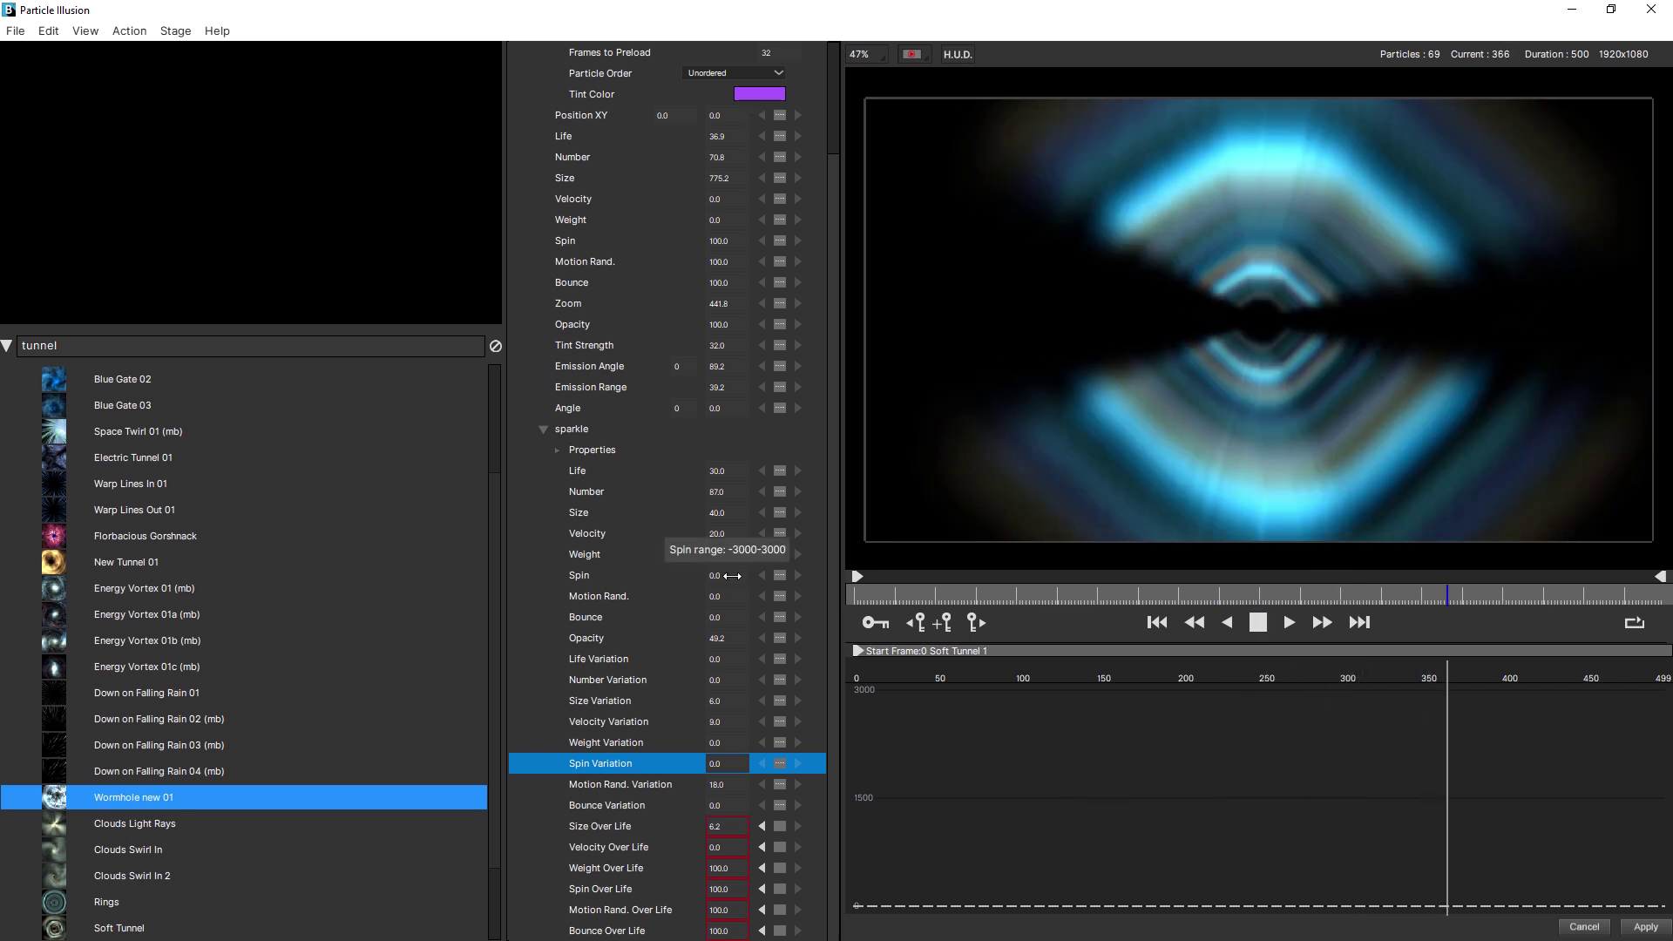
{"action": "left_click_drag", "start_coordinate": [730, 575], "coordinate": [734, 575]}
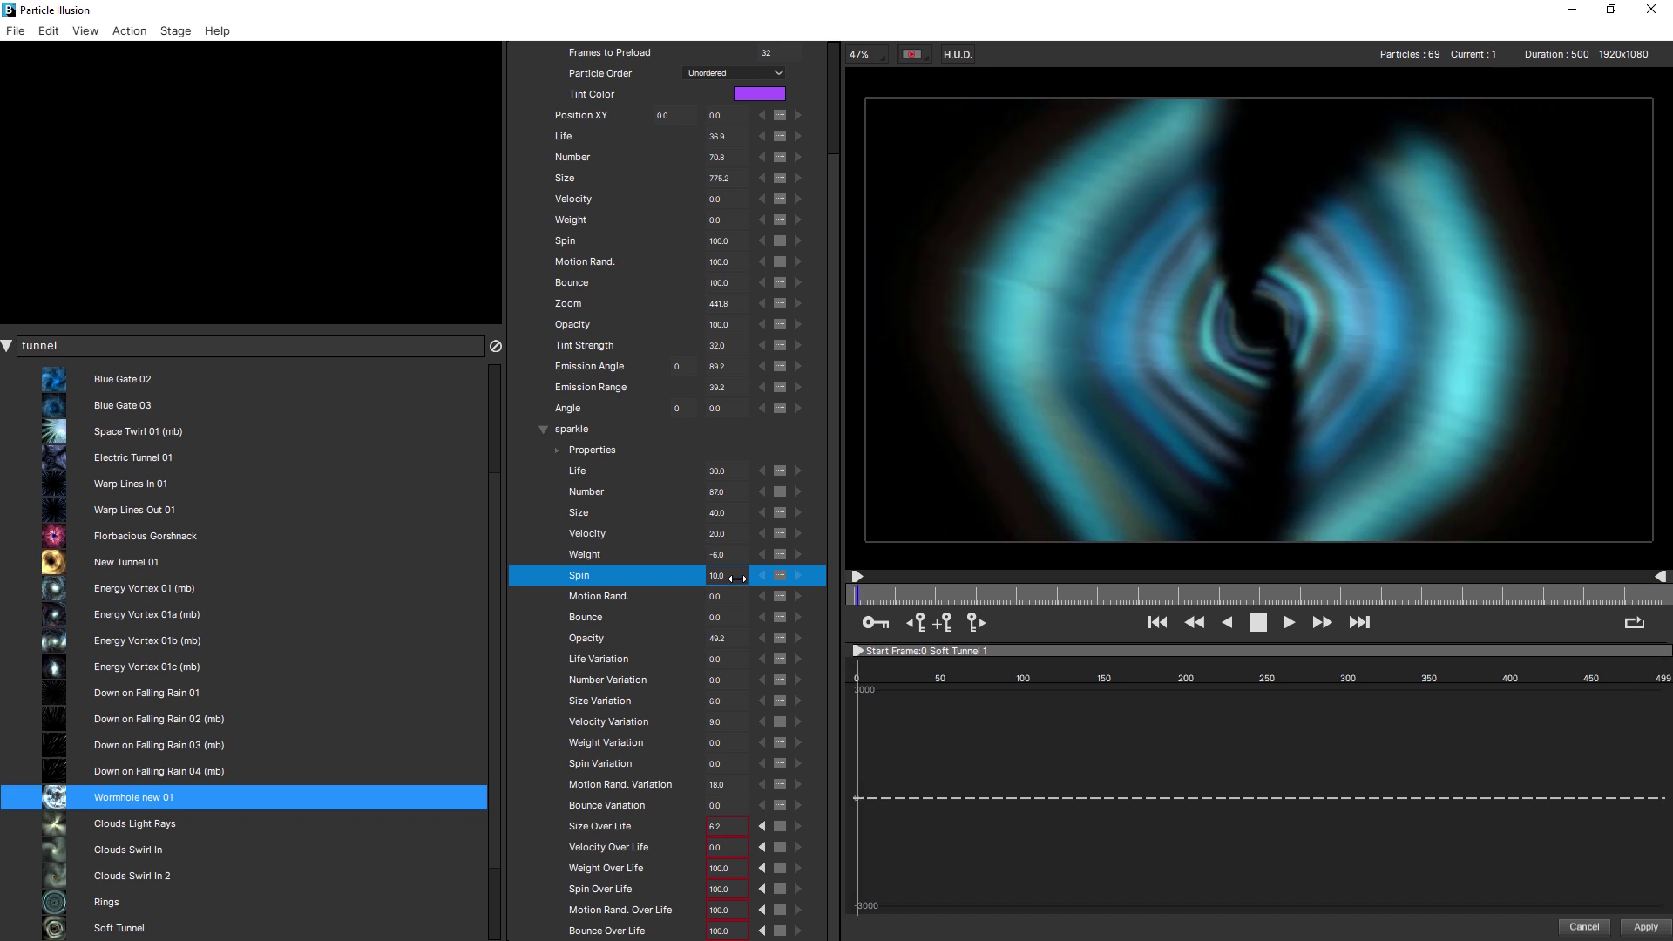
- Set sparkle Spin to 24, settle the emitter Spin near 101, and raise Spin Variation to 40
{"action": "left_click_drag", "start_coordinate": [742, 576], "coordinate": [733, 581]}
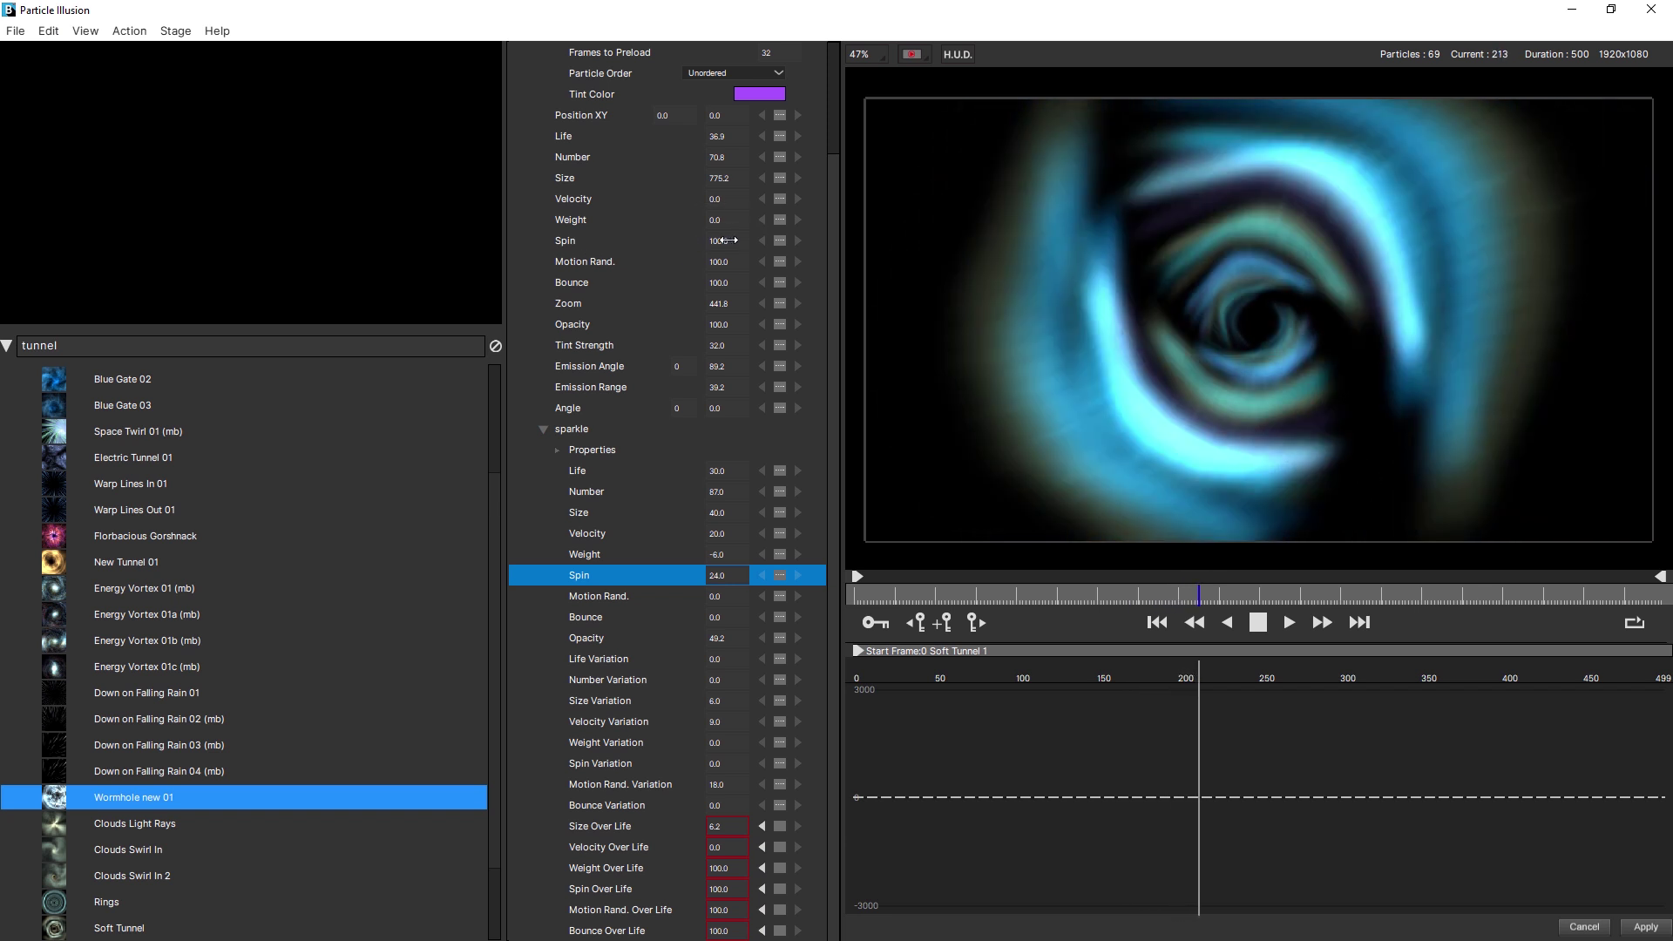
{"action": "left_click_drag", "start_coordinate": [723, 241], "coordinate": [671, 249]}
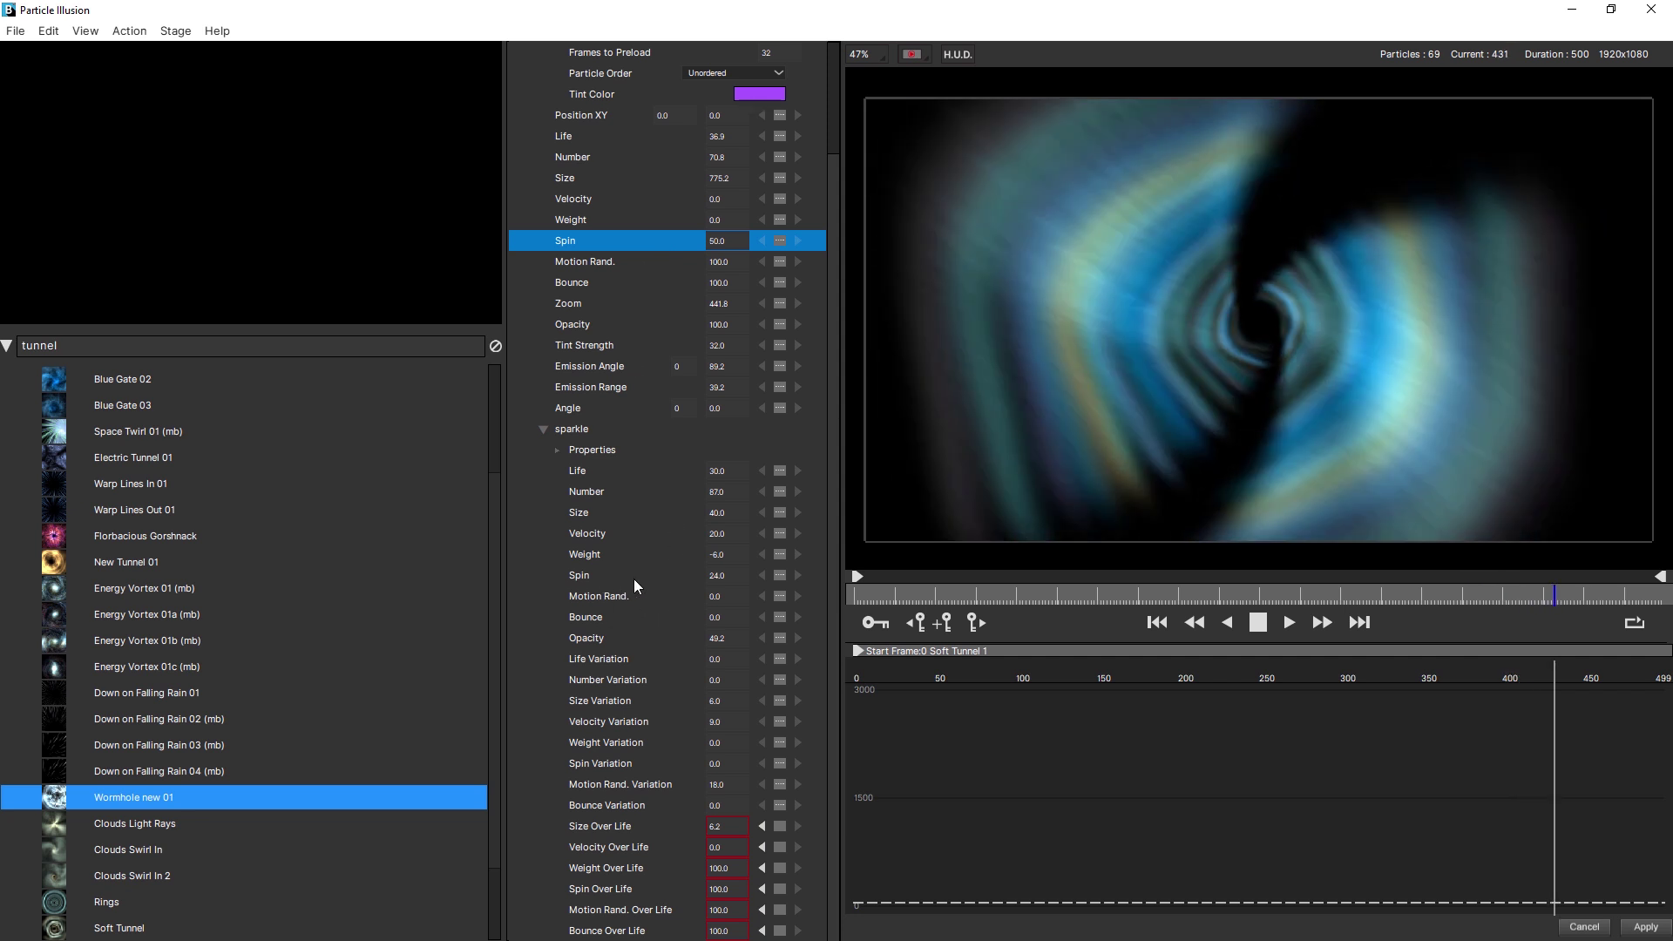
{"action": "left_click_drag", "start_coordinate": [764, 244], "coordinate": [875, 249]}
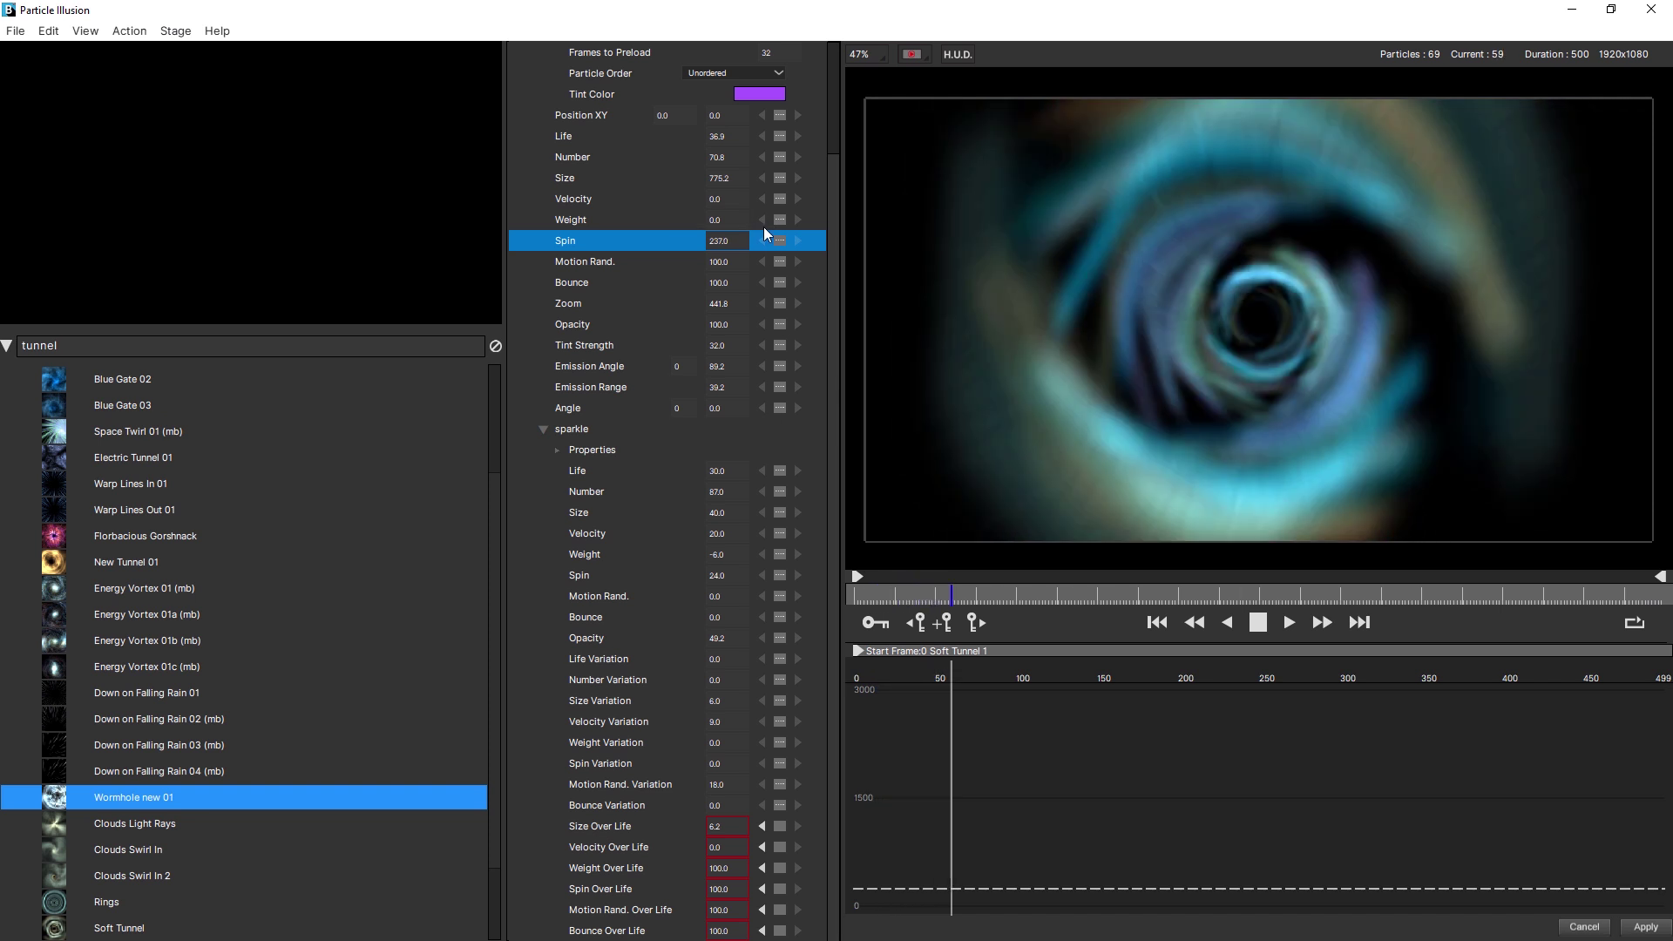
{"action": "left_click_drag", "start_coordinate": [736, 240], "coordinate": [613, 255]}
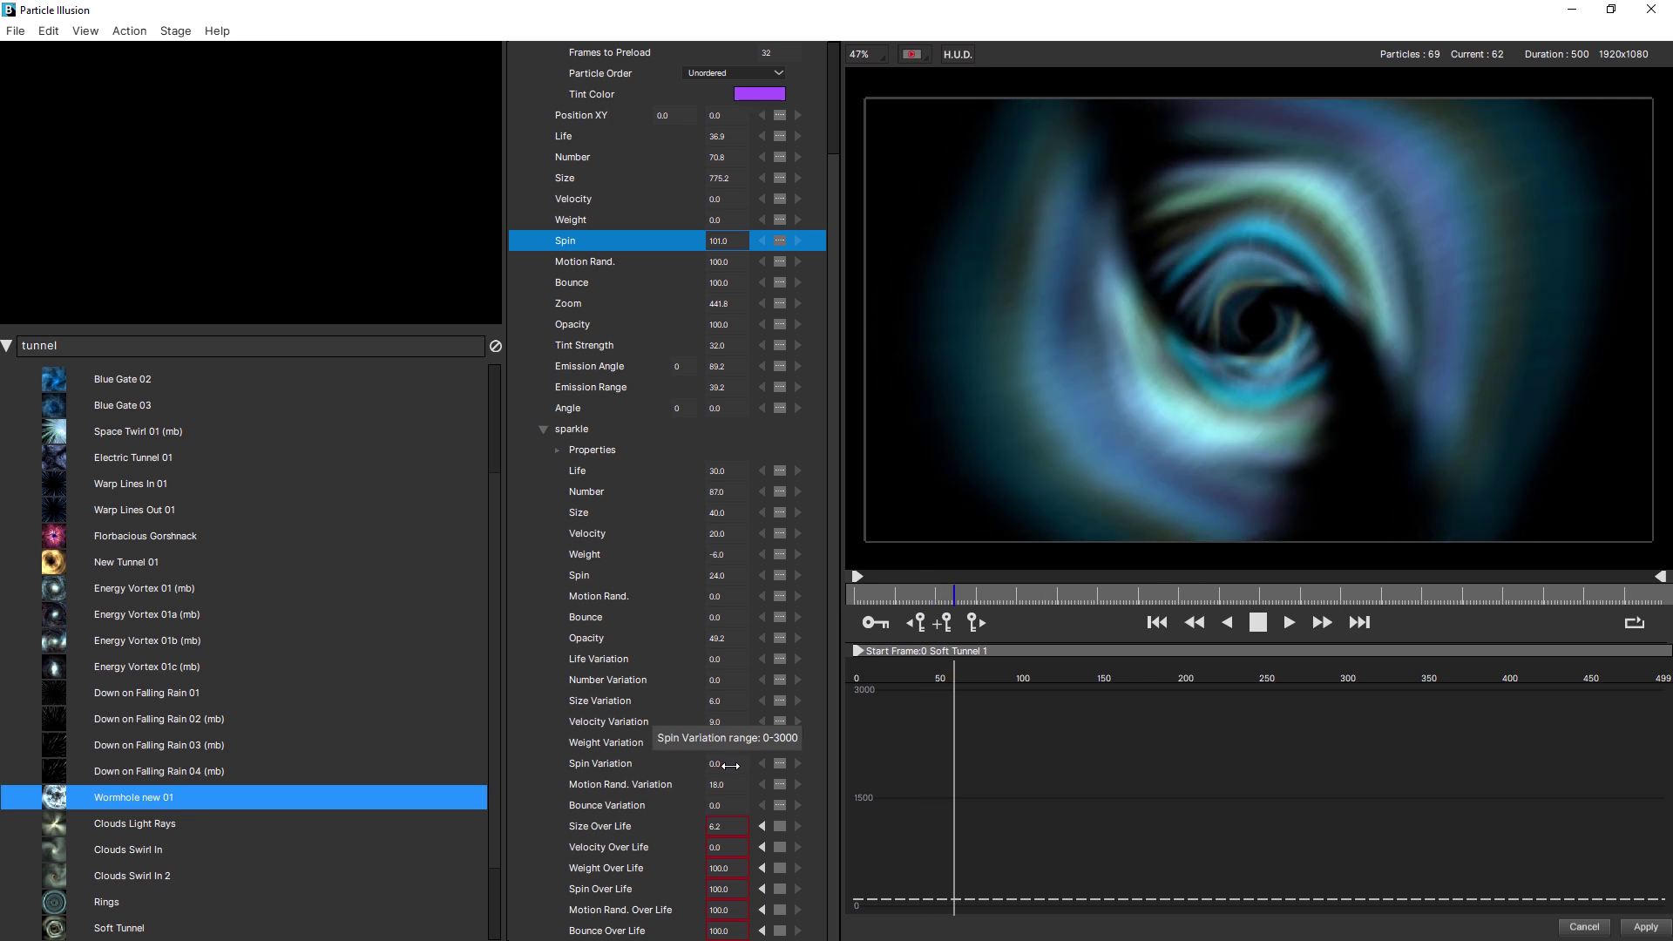
{"action": "mouse_move", "coordinate": [718, 764]}
{"action": "left_mouse_down"}
{"action": "mouse_move", "coordinate": [756, 766]}
{"action": "mouse_move", "coordinate": [705, 740]}
{"action": "left_mouse_up"}
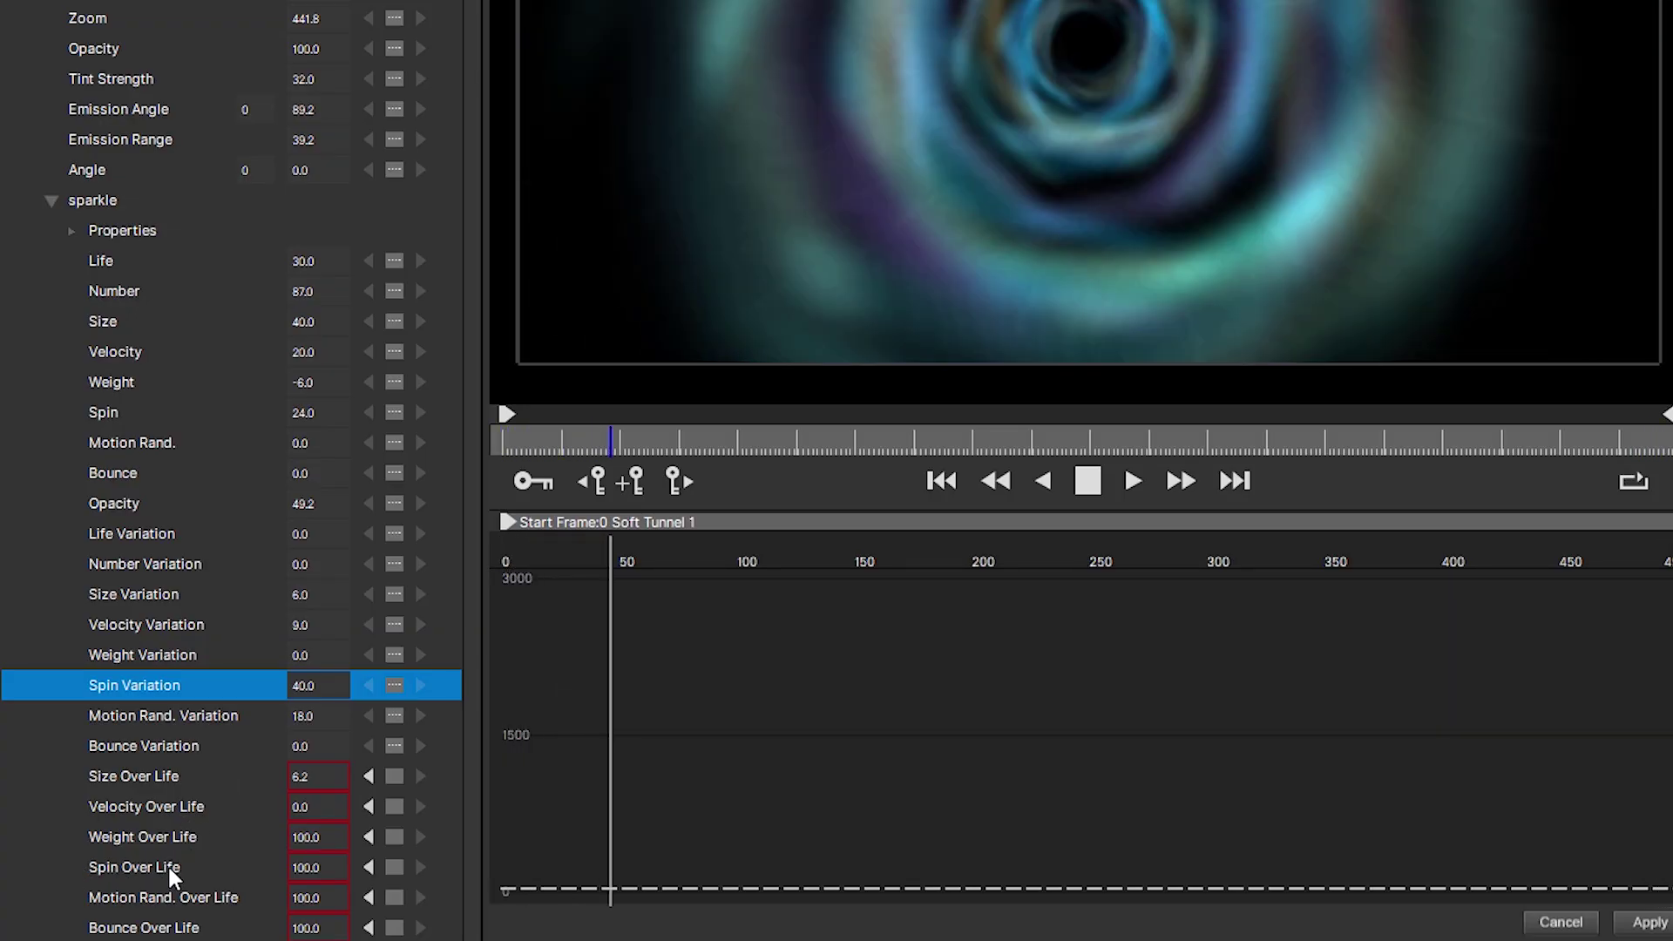
- Show sparkle's flat Spin Over Life curve at 100 and scrub playback back to frame 48
{"action": "left_click", "coordinate": [161, 865]}
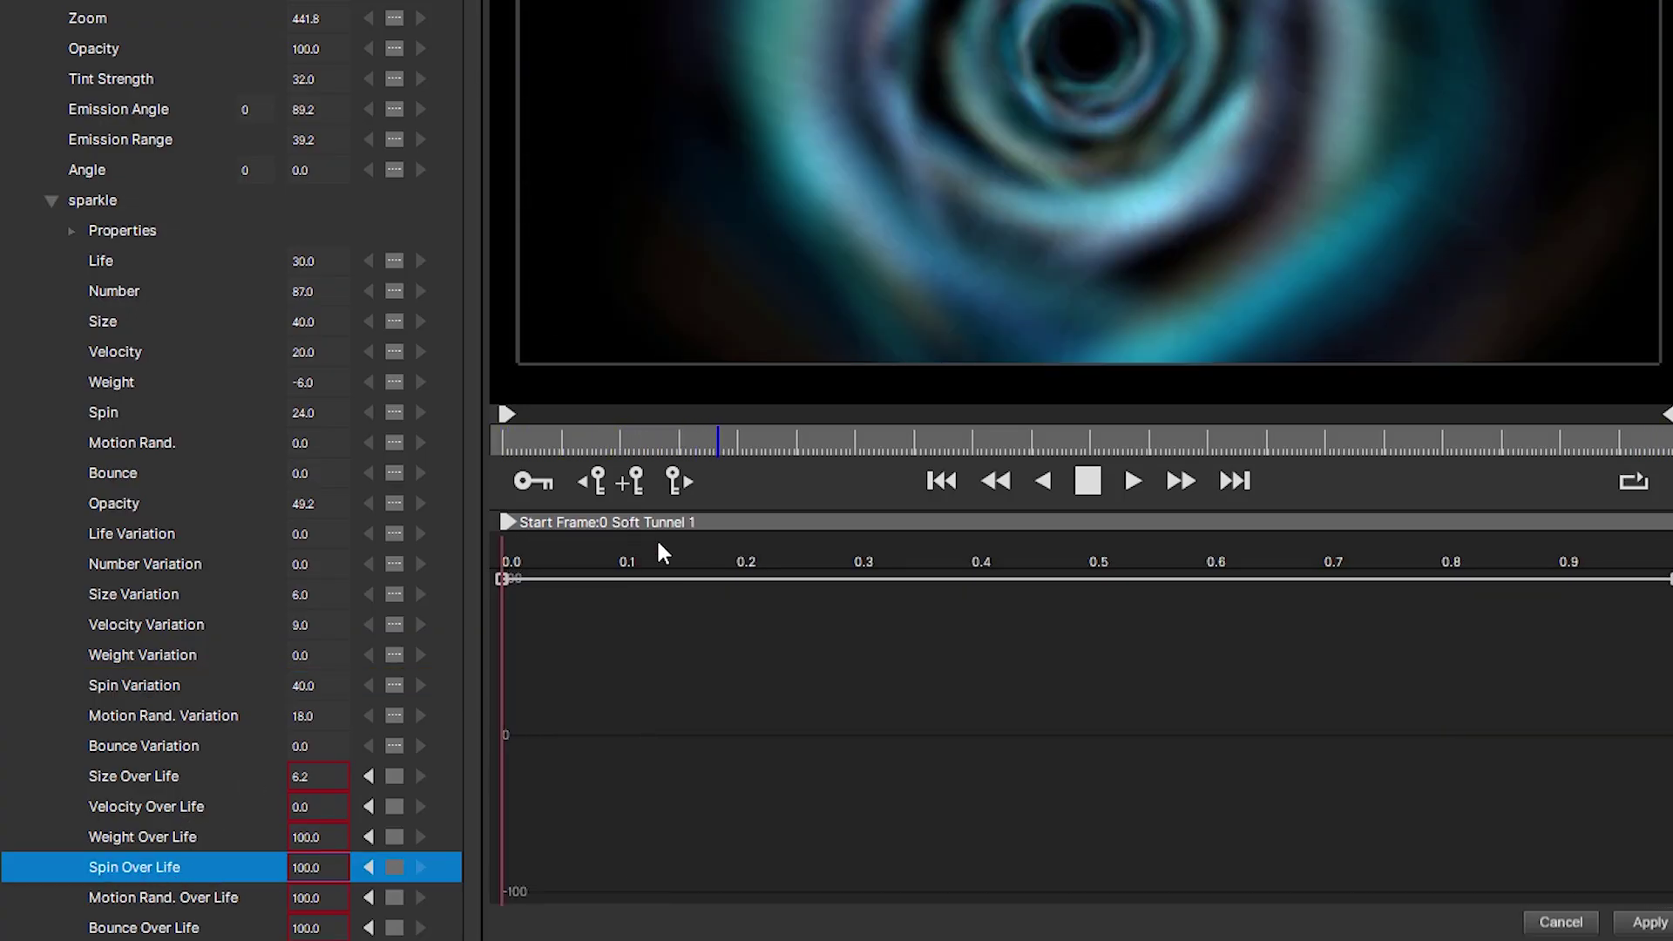
{"action": "left_click", "coordinate": [1087, 481]}
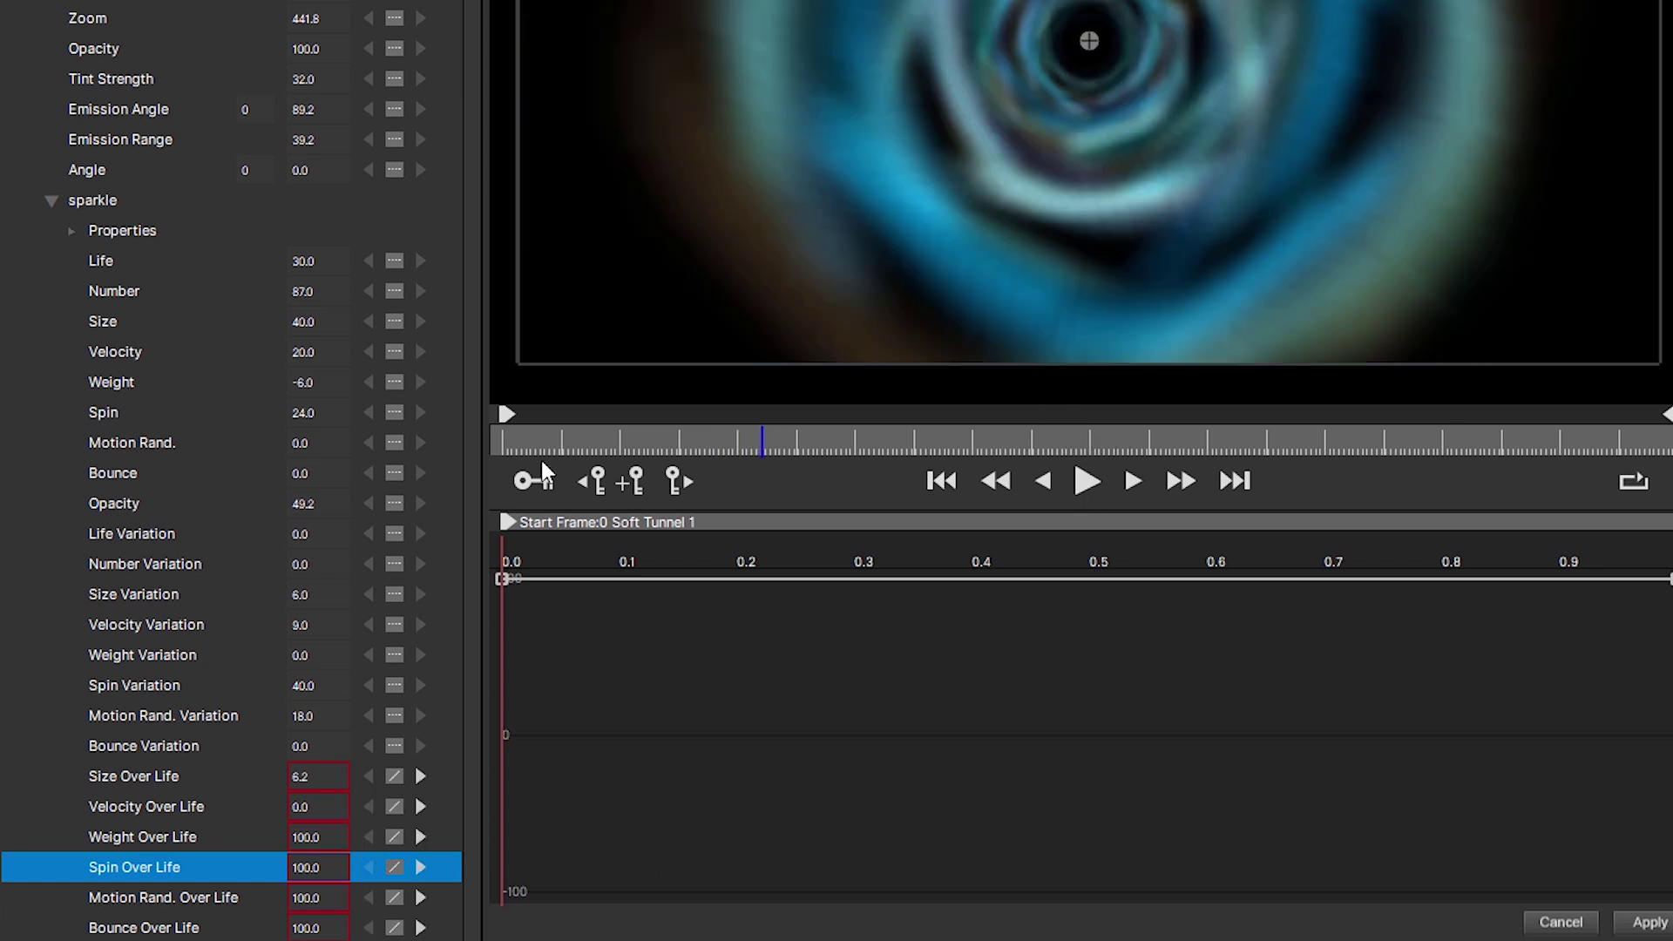
{"action": "left_click_drag", "start_coordinate": [763, 436], "coordinate": [985, 448]}
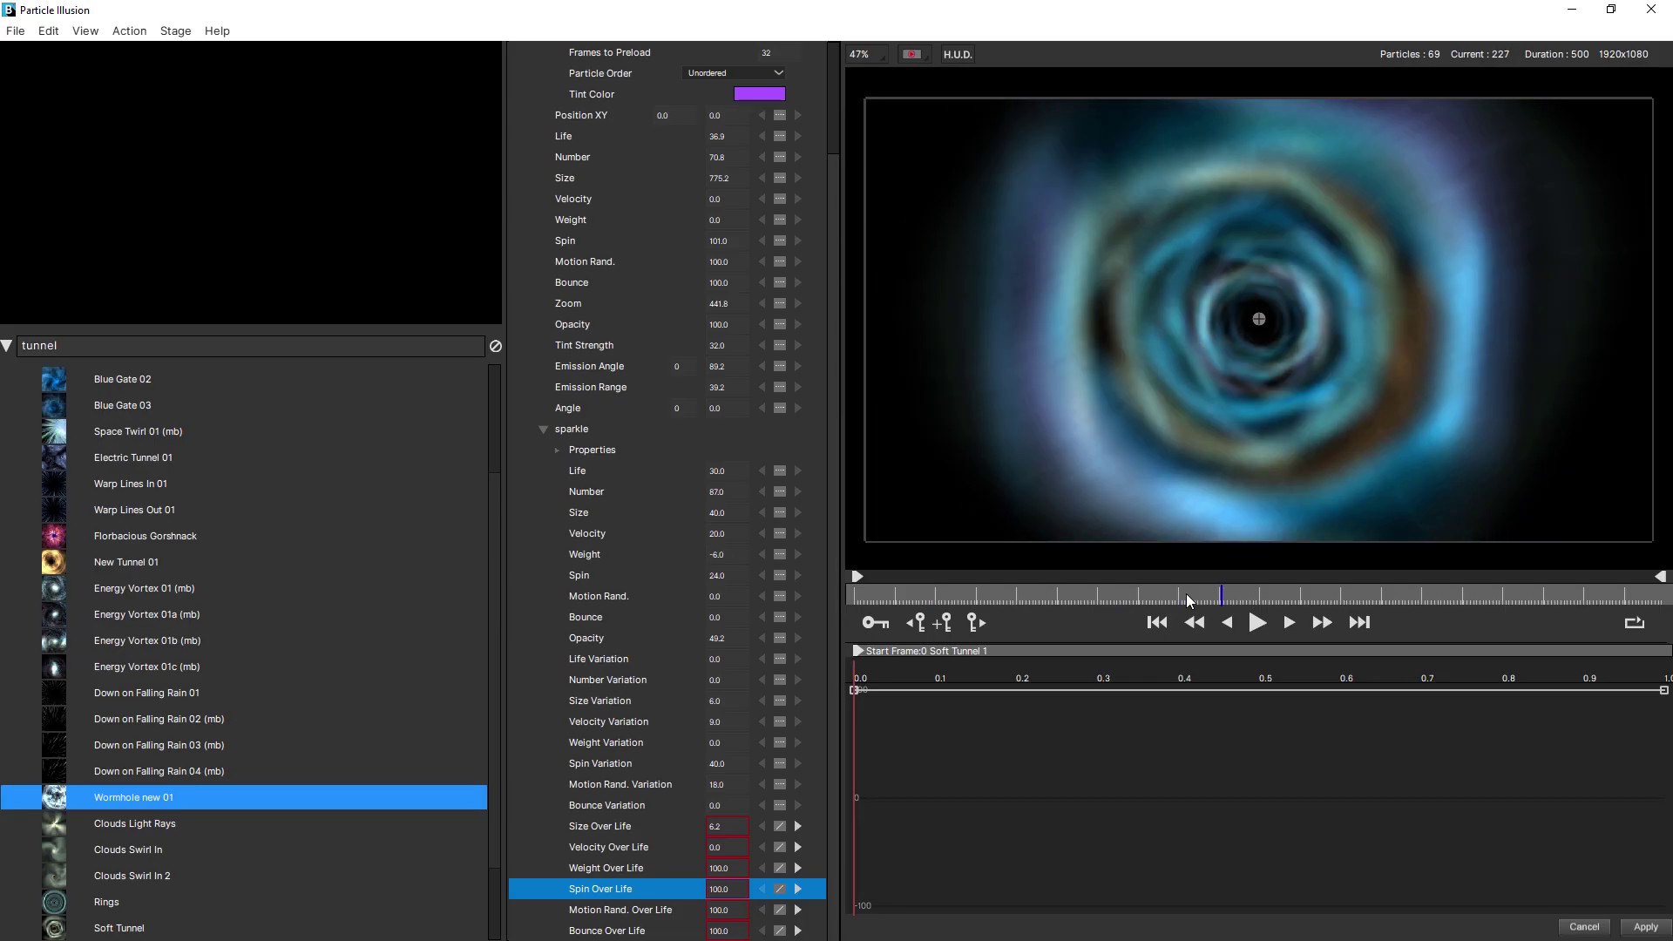
{"action": "mouse_move", "coordinate": [1186, 598]}
{"action": "left_mouse_down"}
{"action": "mouse_move", "coordinate": [818, 596]}
{"action": "mouse_move", "coordinate": [1511, 583]}
{"action": "left_mouse_up"}
{"action": "left_click", "coordinate": [874, 666]}
{"action": "key", "text": "space"}
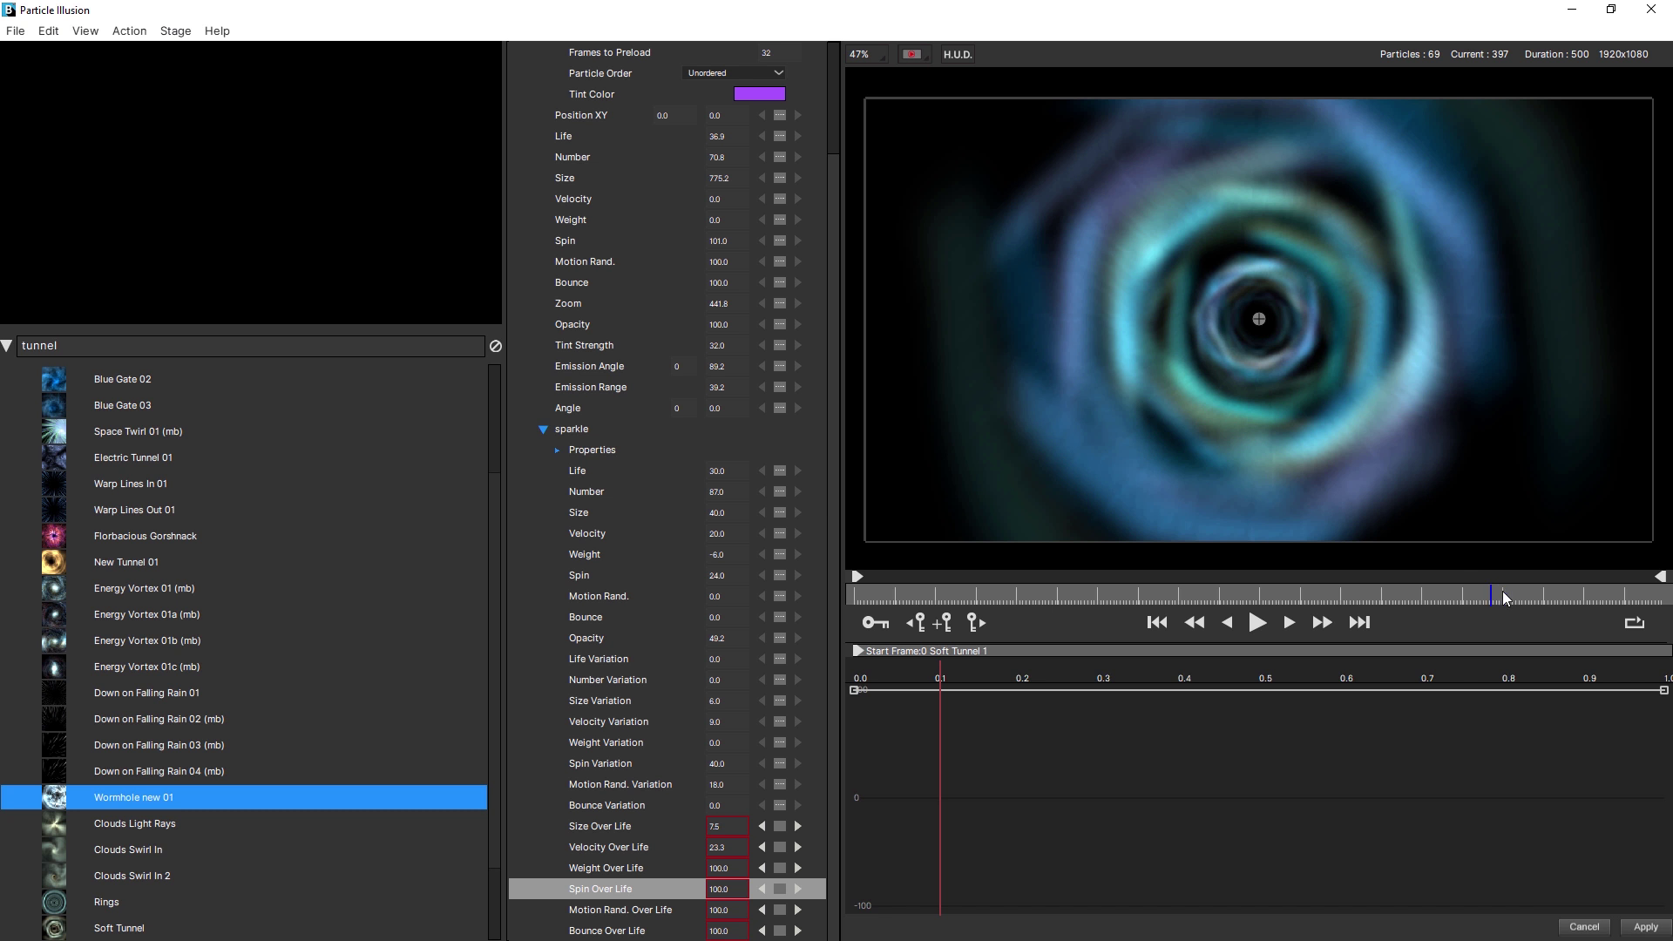
{"action": "left_click_drag", "start_coordinate": [1501, 591], "coordinate": [1145, 678]}
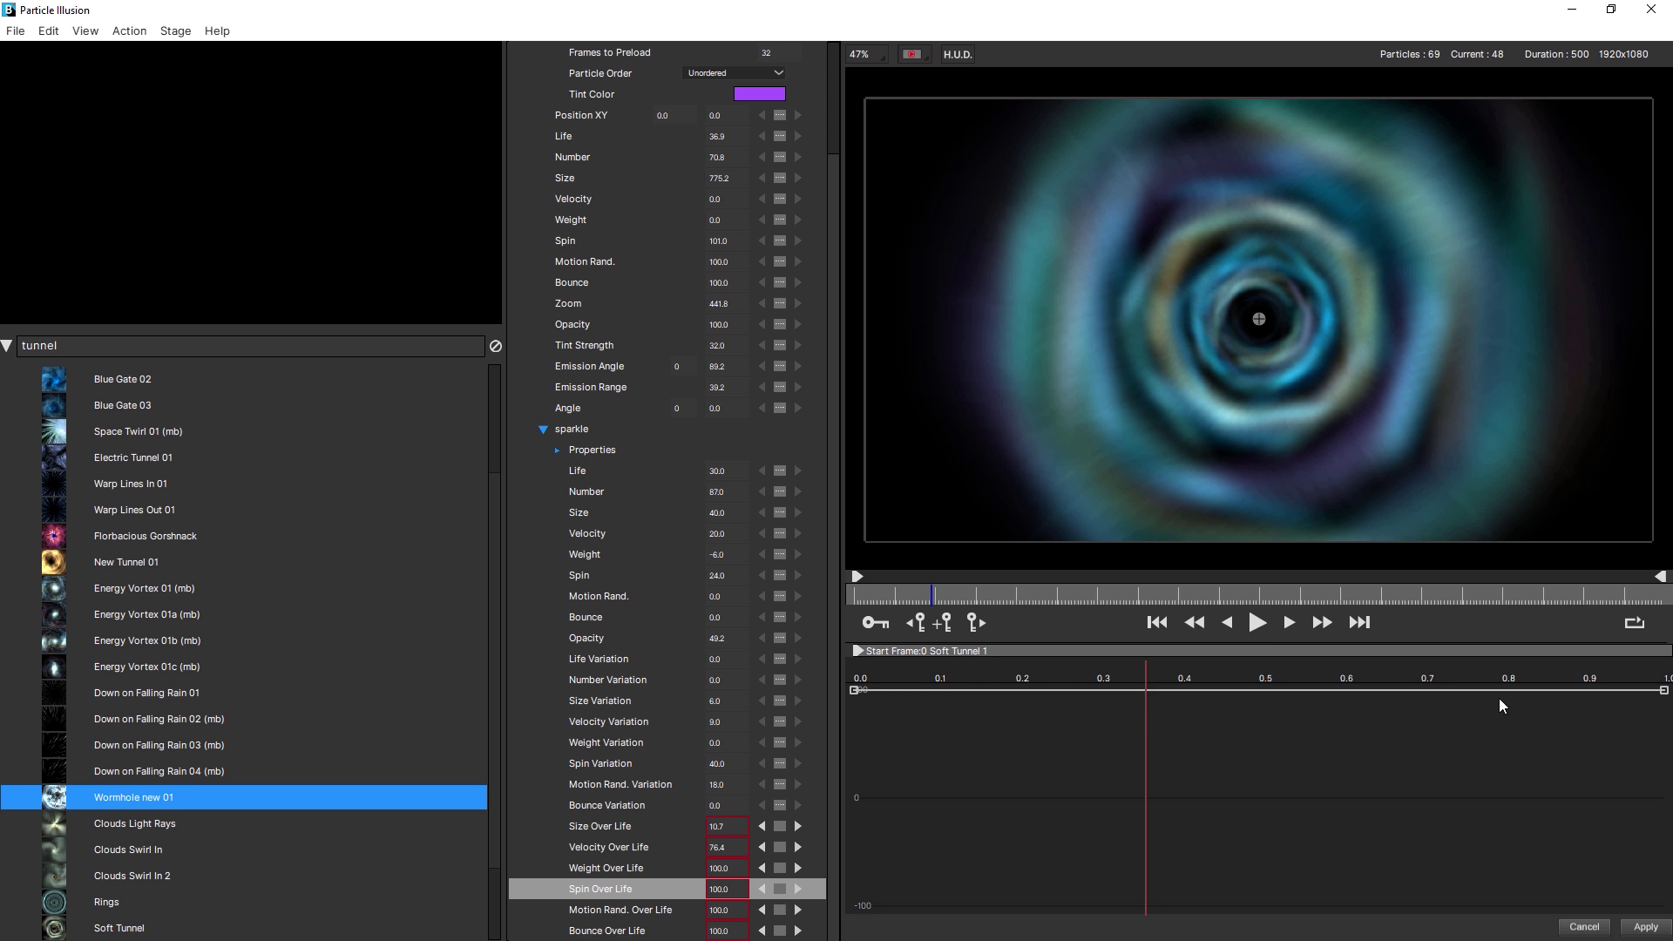
- Drag the Spin Over Life starting key down toward 0 so the curve ramps up to 100
{"action": "left_click", "coordinate": [875, 674]}
{"action": "left_click_drag", "start_coordinate": [867, 678], "coordinate": [1664, 678]}
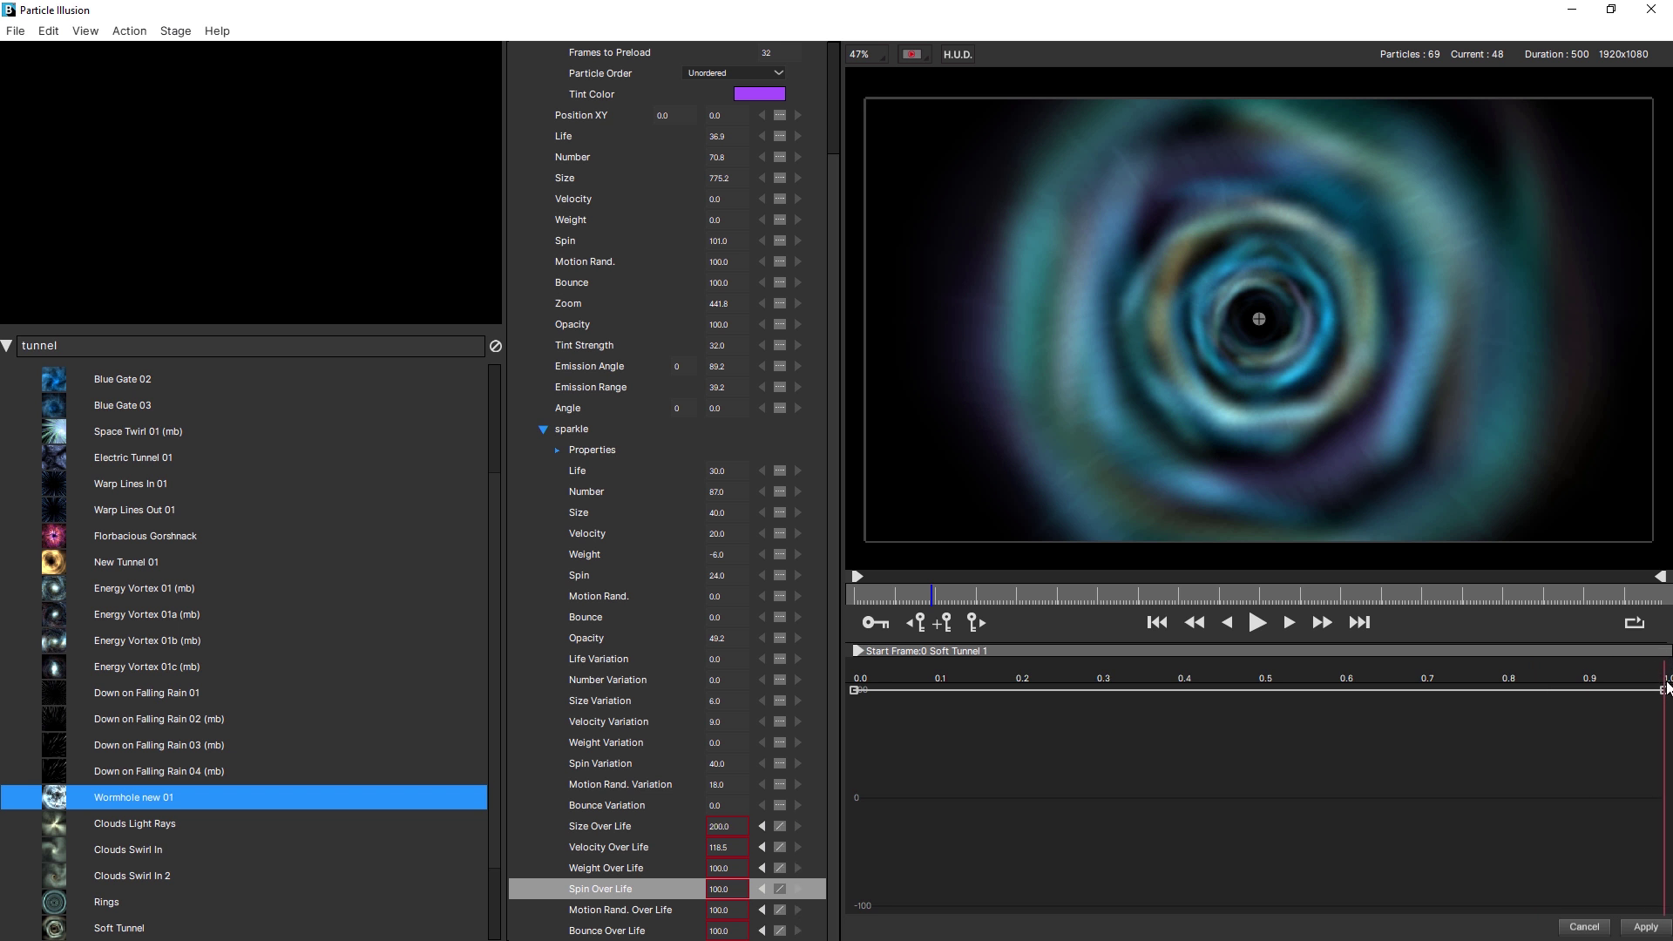
{"action": "mouse_move", "coordinate": [1225, 678]}
{"action": "left_mouse_down"}
{"action": "mouse_move", "coordinate": [1175, 671]}
{"action": "mouse_move", "coordinate": [1251, 670]}
{"action": "mouse_move", "coordinate": [1225, 677]}
{"action": "left_mouse_up"}
{"action": "mouse_move", "coordinate": [856, 683]}
{"action": "left_mouse_down"}
{"action": "mouse_move", "coordinate": [1037, 657]}
{"action": "mouse_move", "coordinate": [1294, 675]}
{"action": "left_mouse_up"}
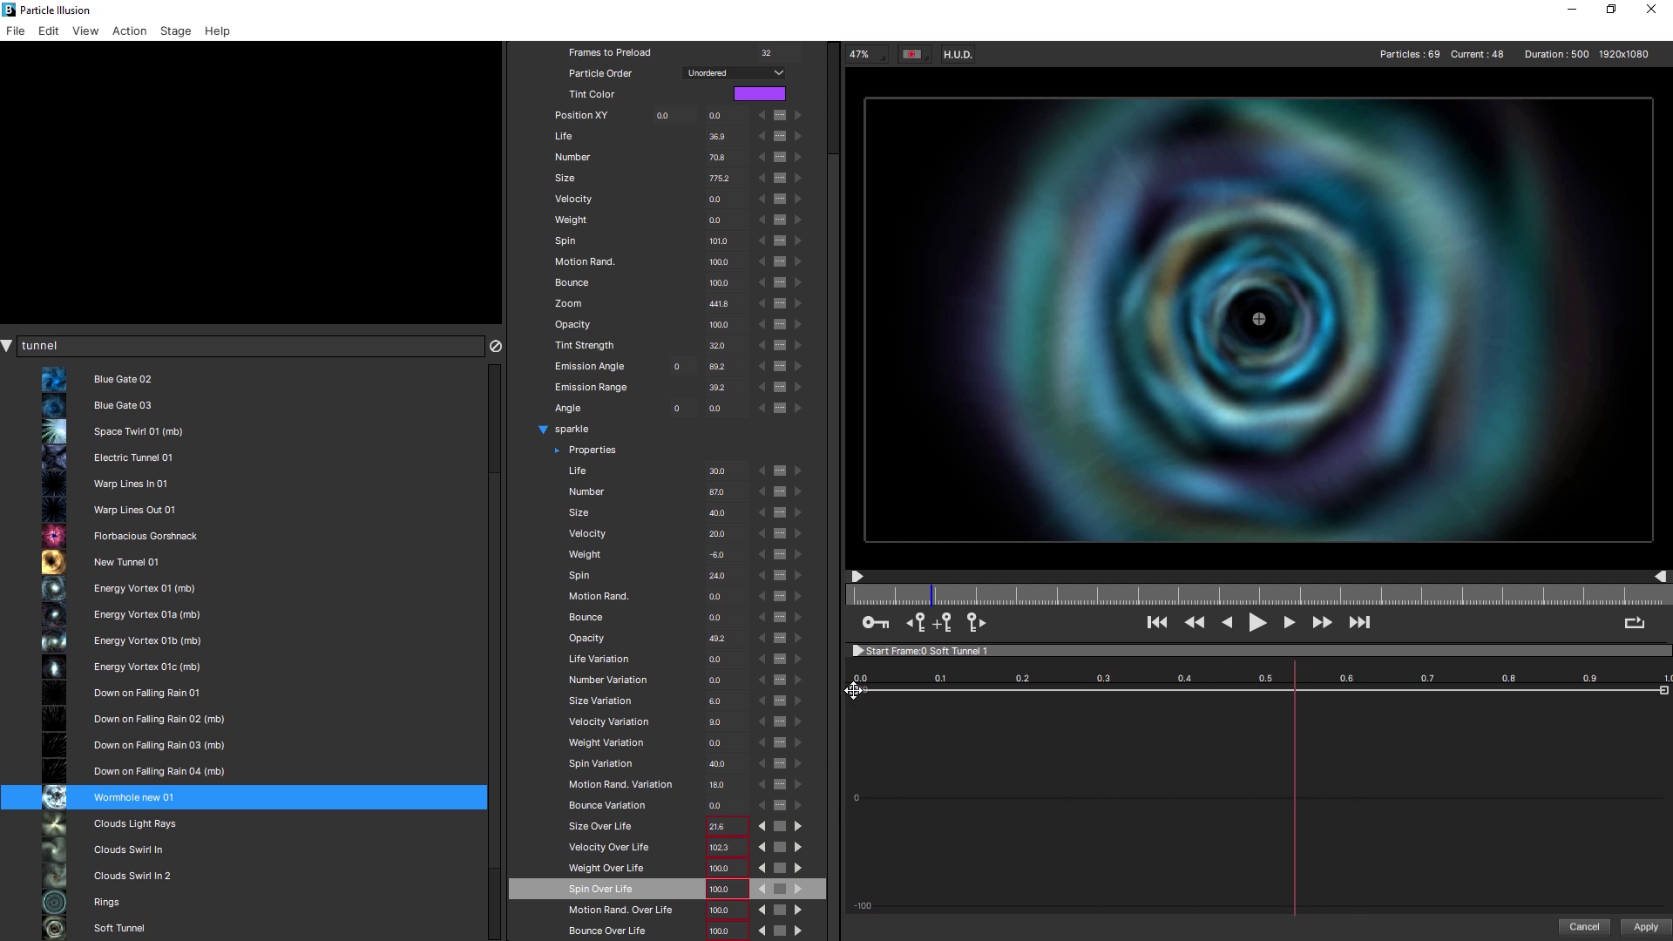
{"action": "left_click_drag", "start_coordinate": [854, 690], "coordinate": [836, 798]}
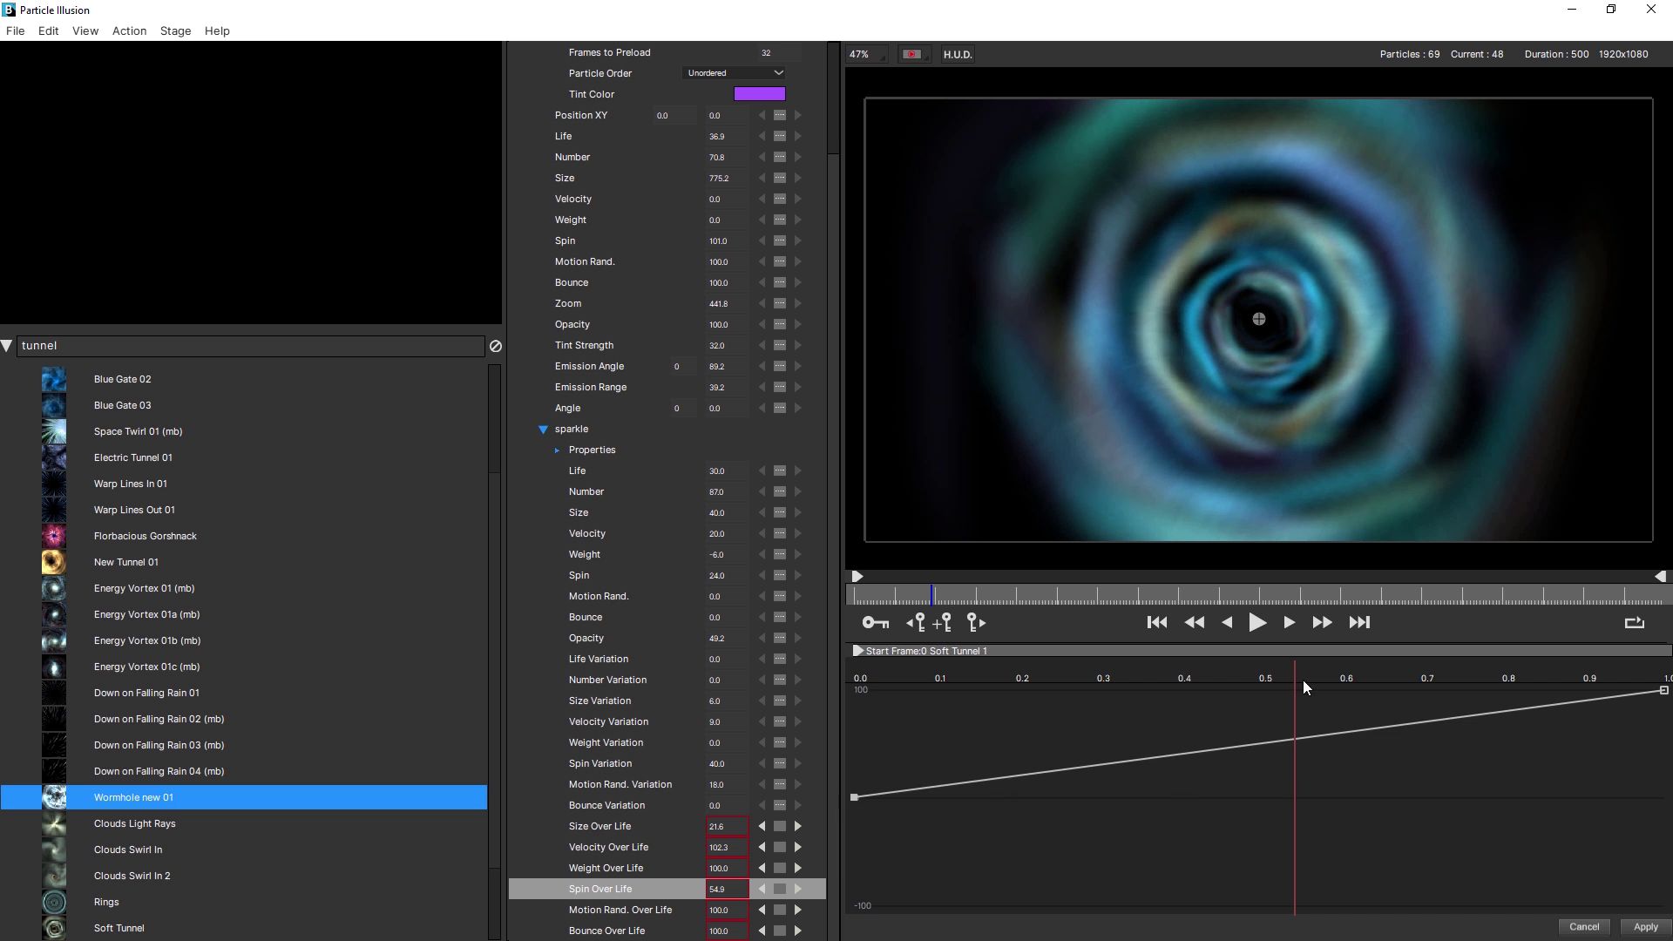
{"action": "left_click_drag", "start_coordinate": [1288, 669], "coordinate": [794, 678]}
- Play the preview and fine-tune the starting Spin Over Life value to about 5
{"action": "left_click", "coordinate": [1256, 624]}
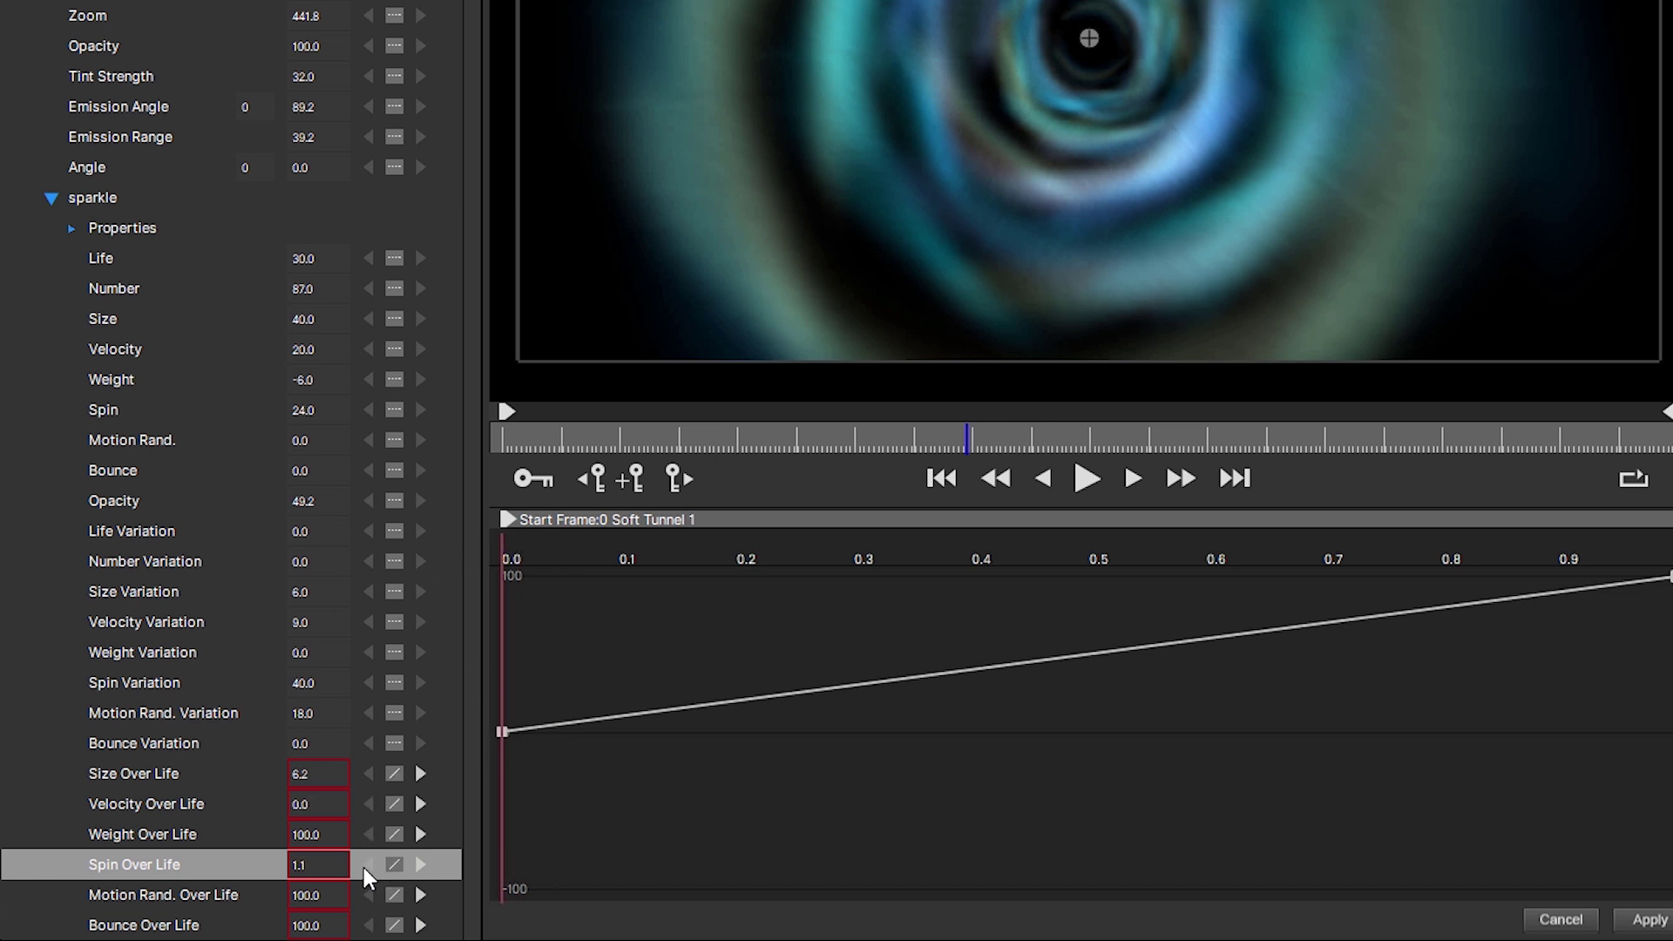
{"action": "left_click", "coordinate": [325, 867]}
{"action": "mouse_move", "coordinate": [322, 866]}
{"action": "left_mouse_down"}
{"action": "mouse_move", "coordinate": [336, 877]}
{"action": "mouse_move", "coordinate": [323, 867]}
{"action": "left_mouse_up"}
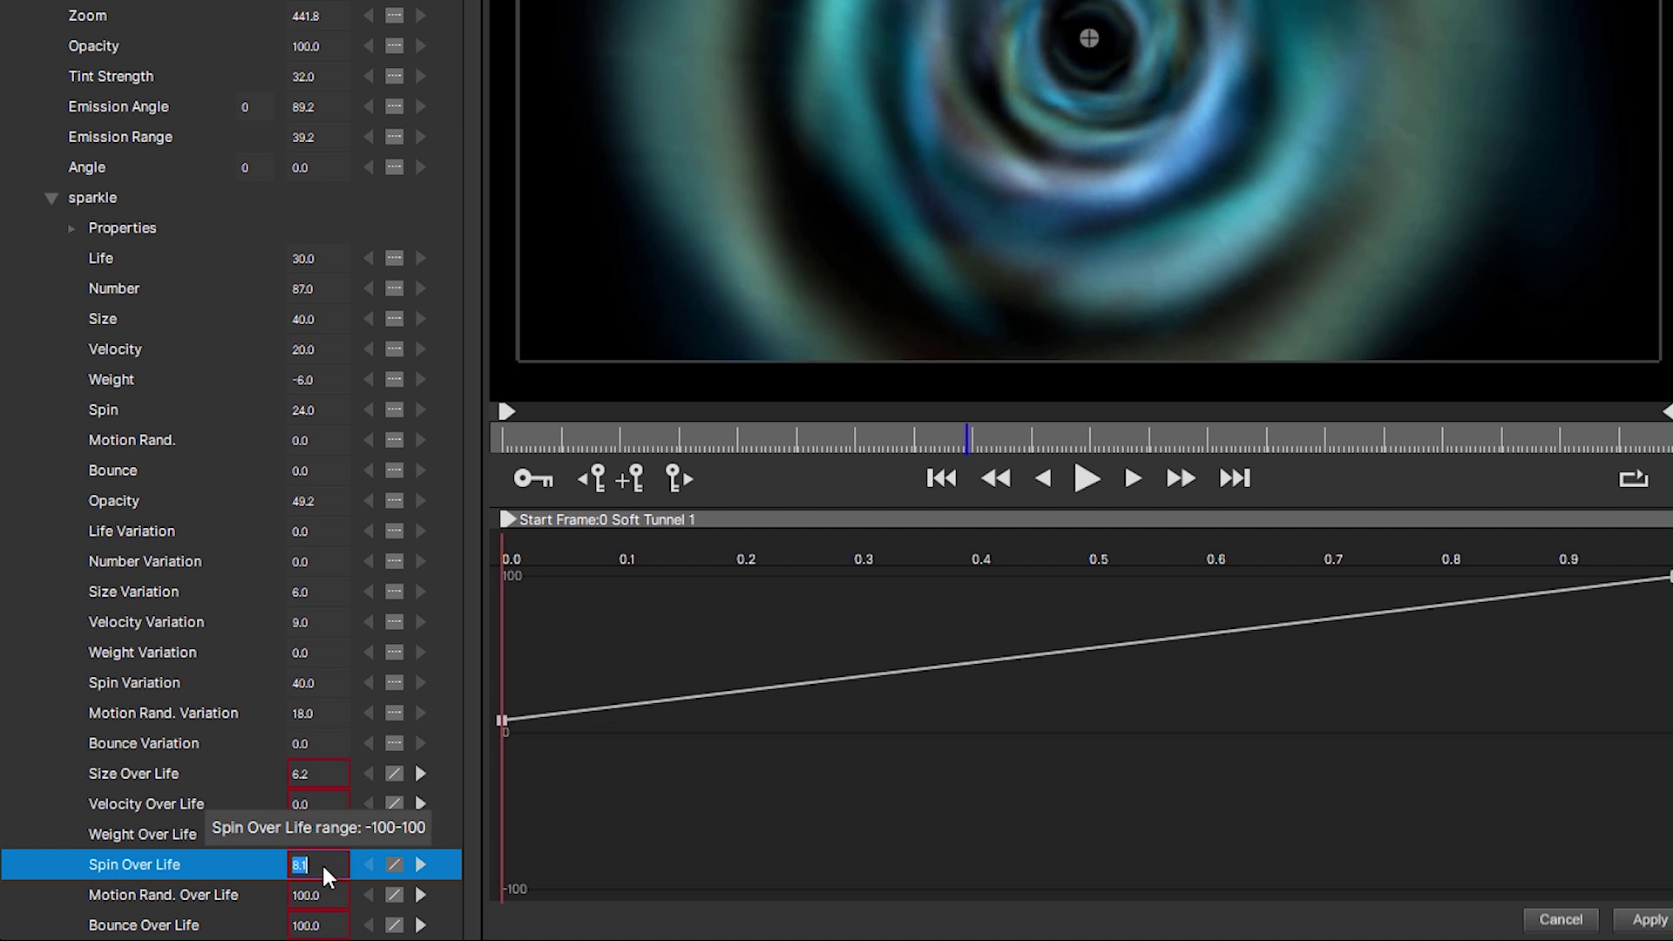
- Set sparkle's Spin Over Life start to 0, switch to Bezier, and bend the curve to stay low
{"action": "type", "text": "0"}
{"action": "key", "text": "Return"}
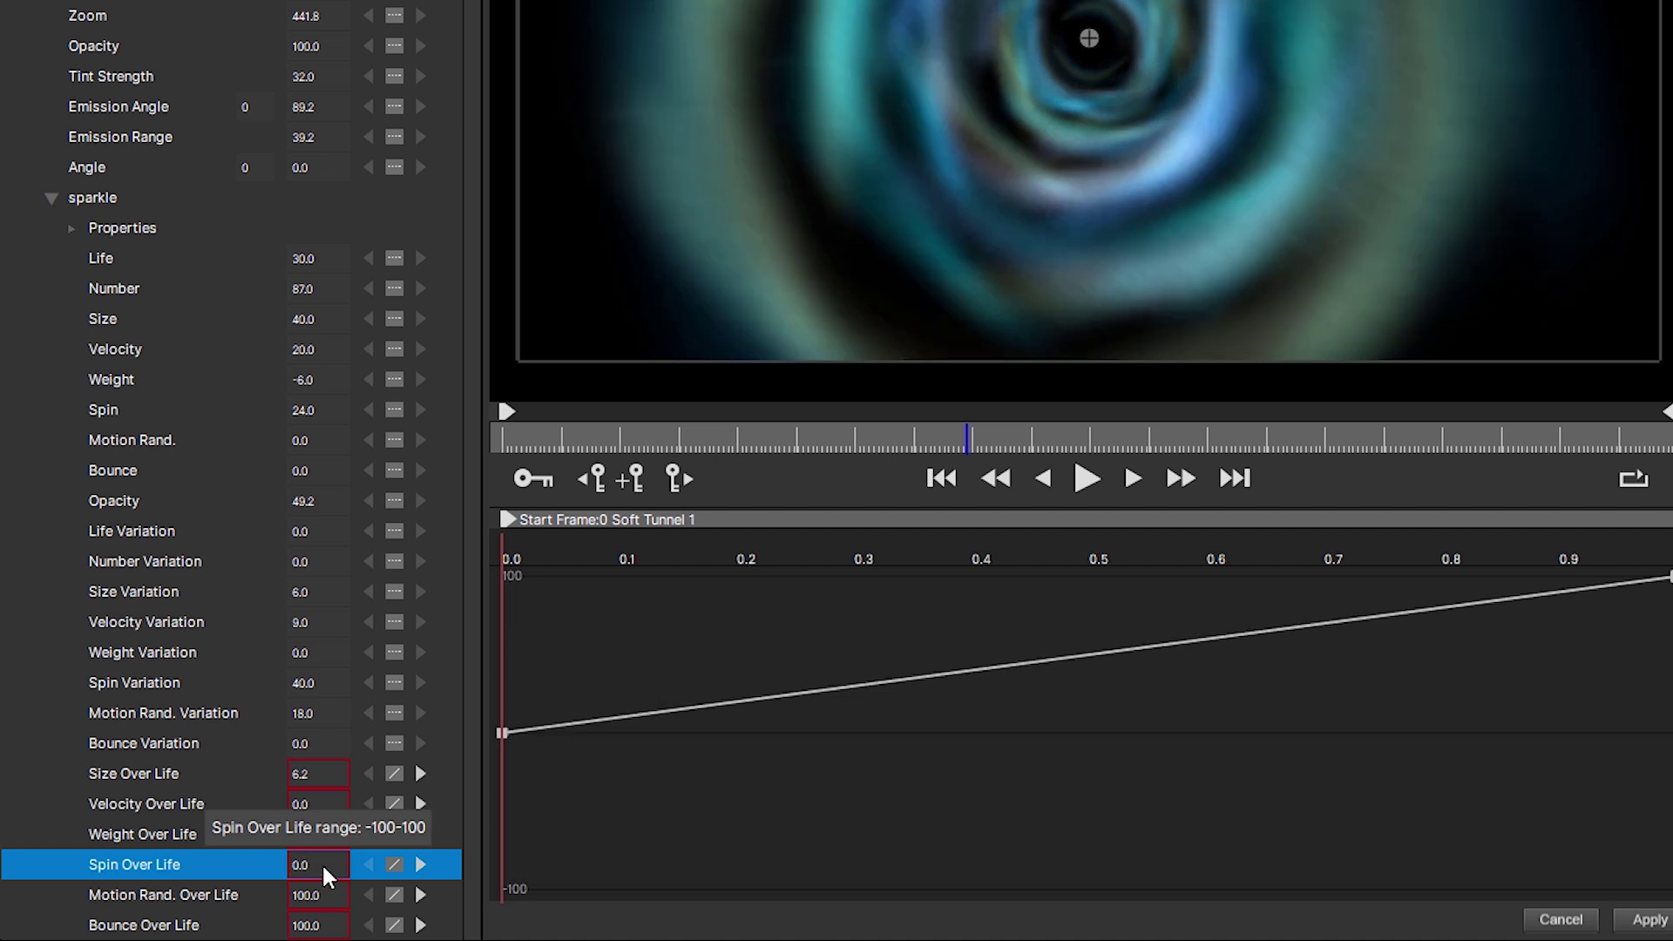
{"action": "left_click", "coordinate": [394, 864]}
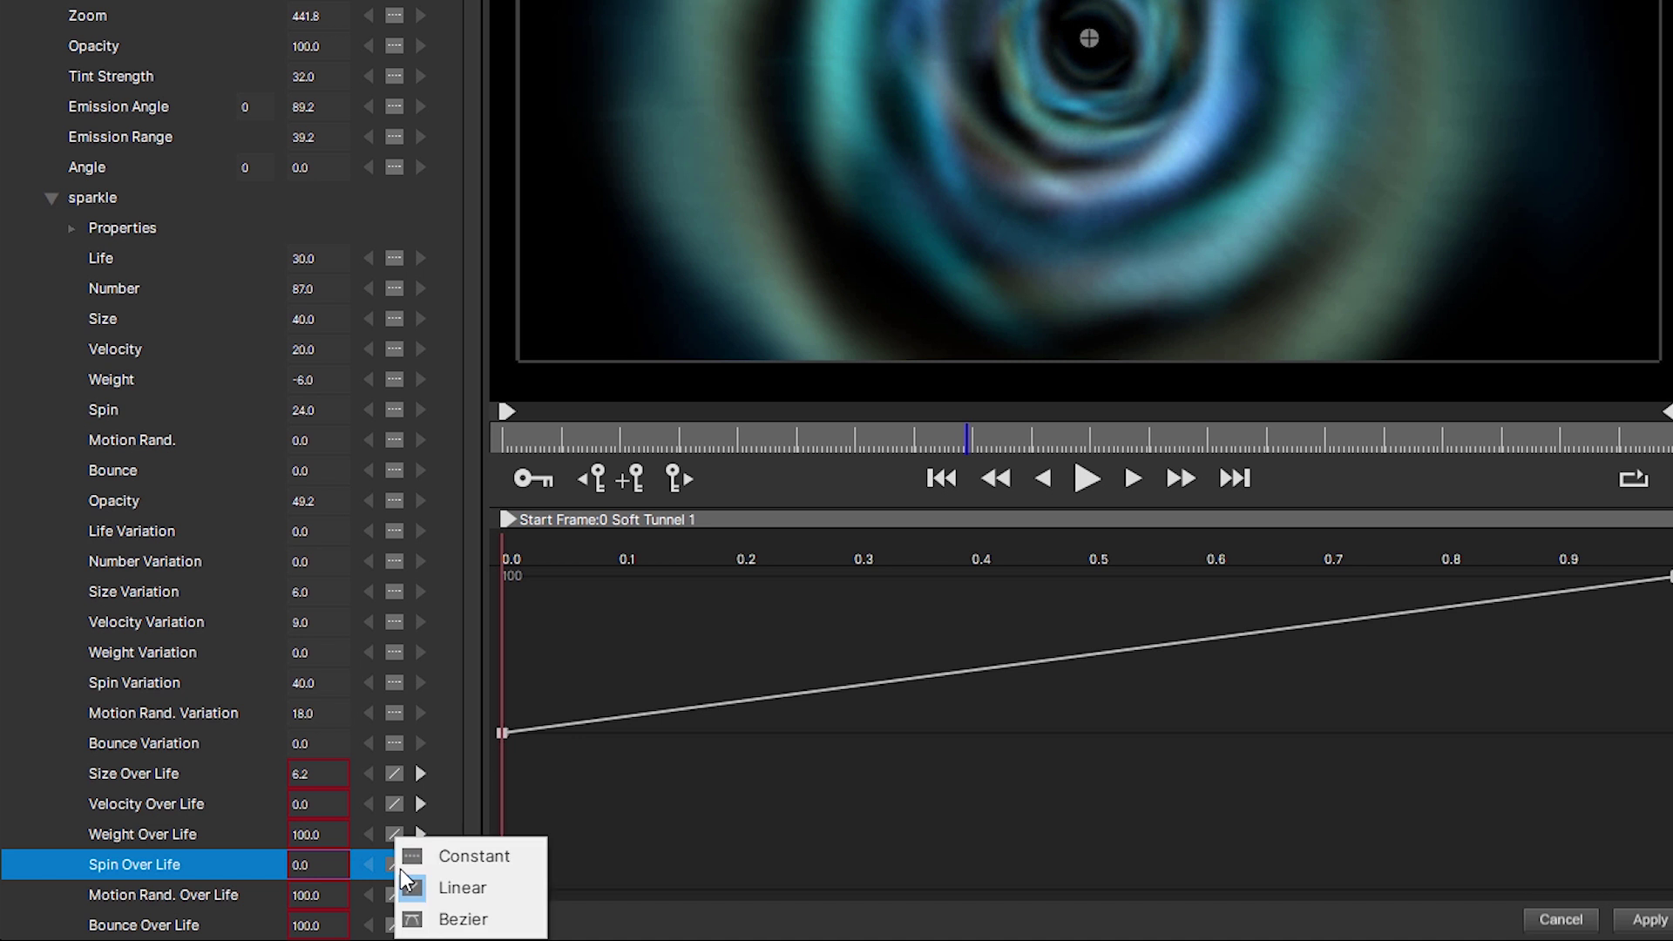
{"action": "left_click", "coordinate": [496, 919]}
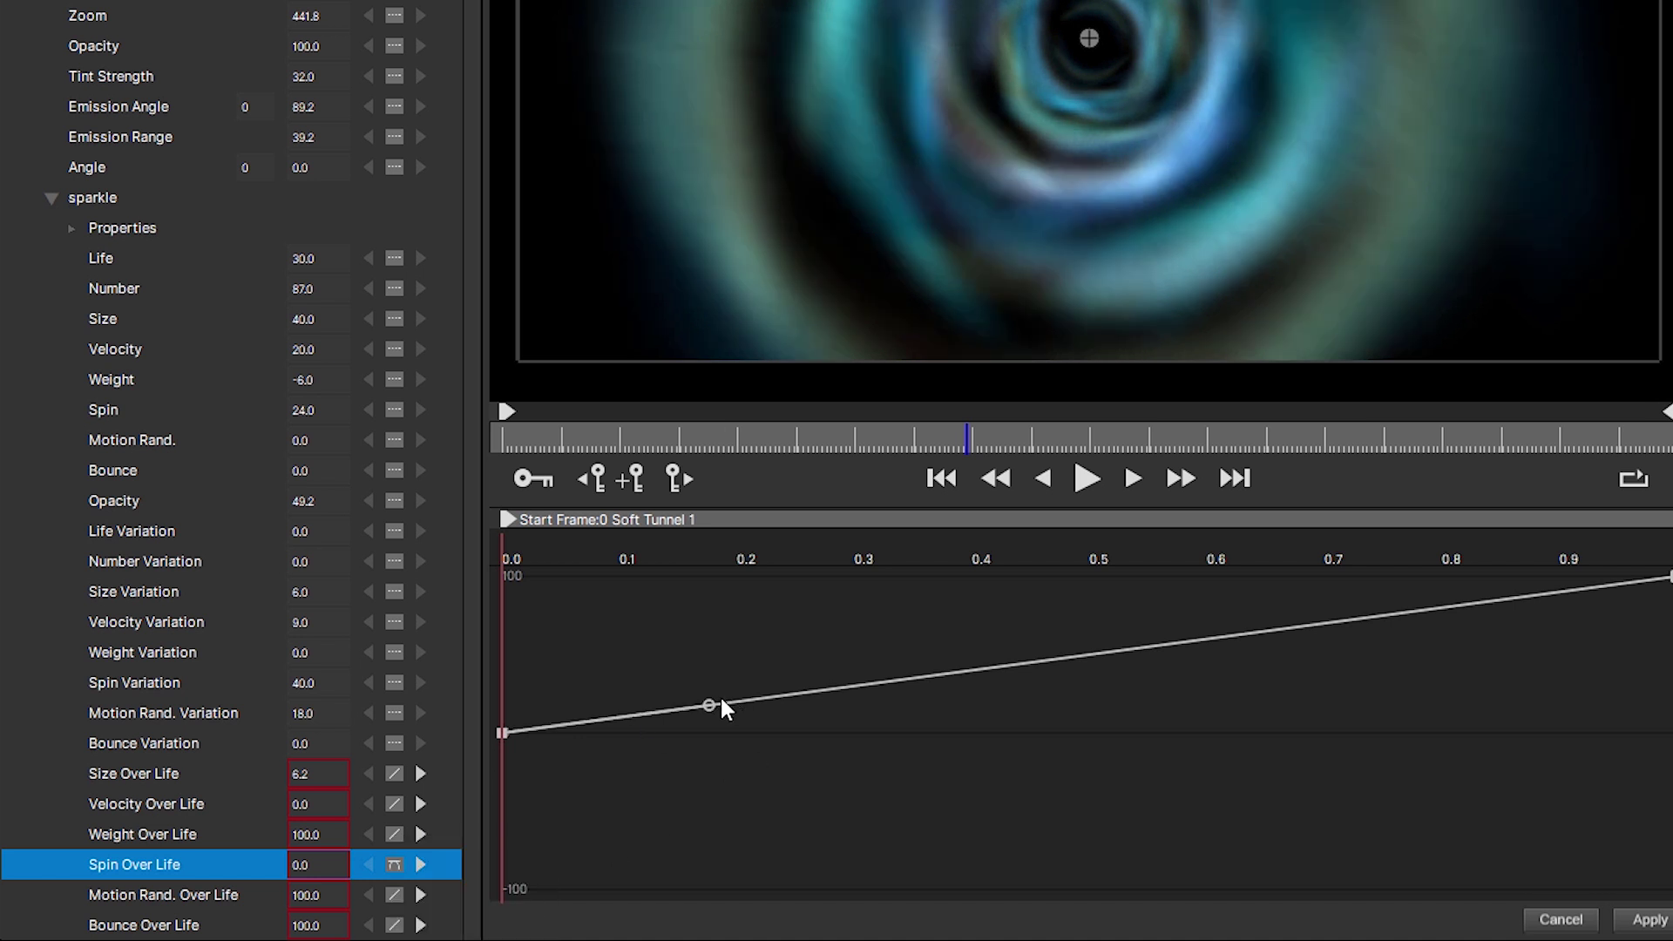
{"action": "left_click_drag", "start_coordinate": [708, 704], "coordinate": [1561, 734]}
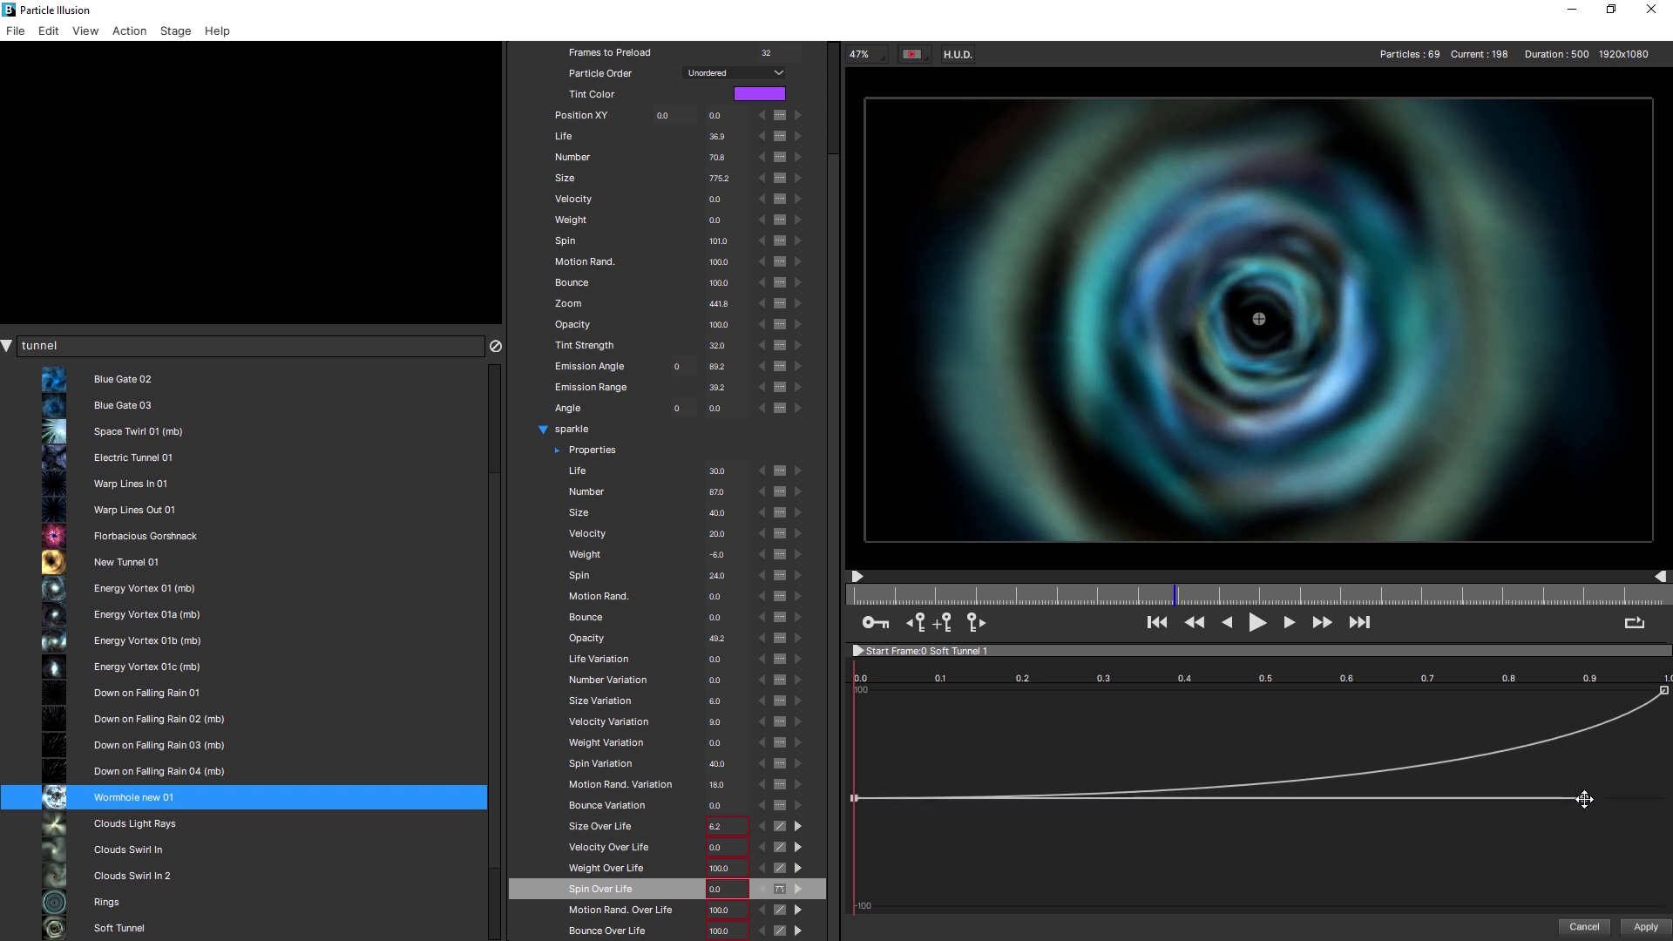
{"action": "left_click_drag", "start_coordinate": [1584, 799], "coordinate": [1445, 796]}
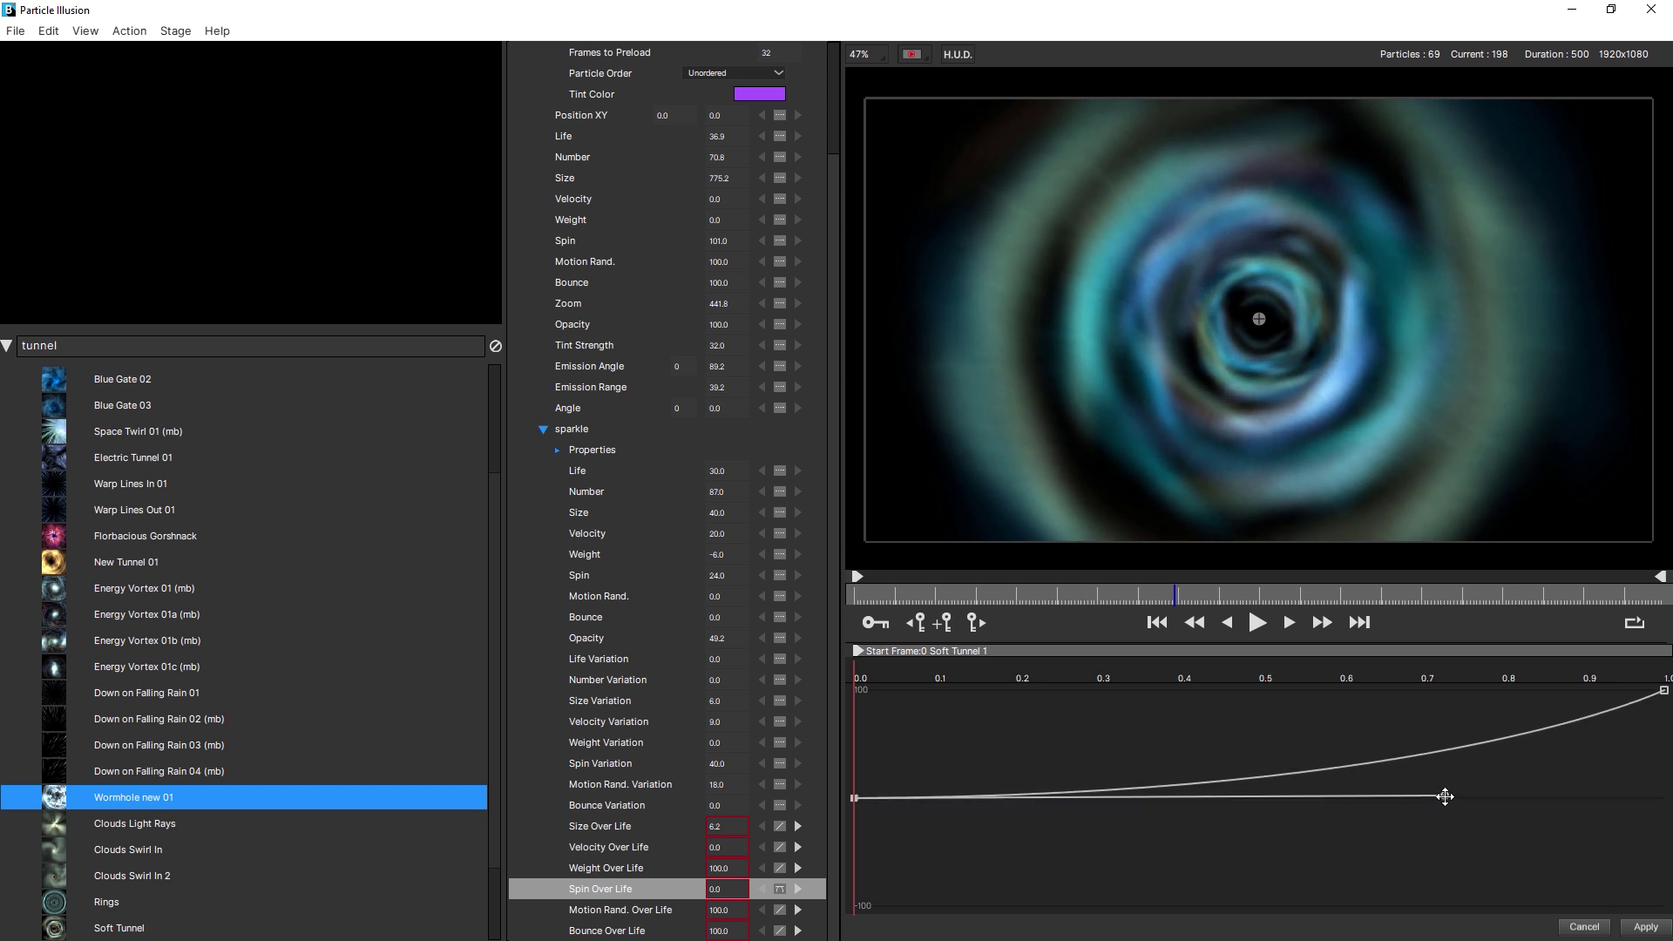
- Make the end key near 100 Bezier and steepen the rise toward end of life
{"action": "left_click_drag", "start_coordinate": [1665, 690], "coordinate": [1664, 697]}
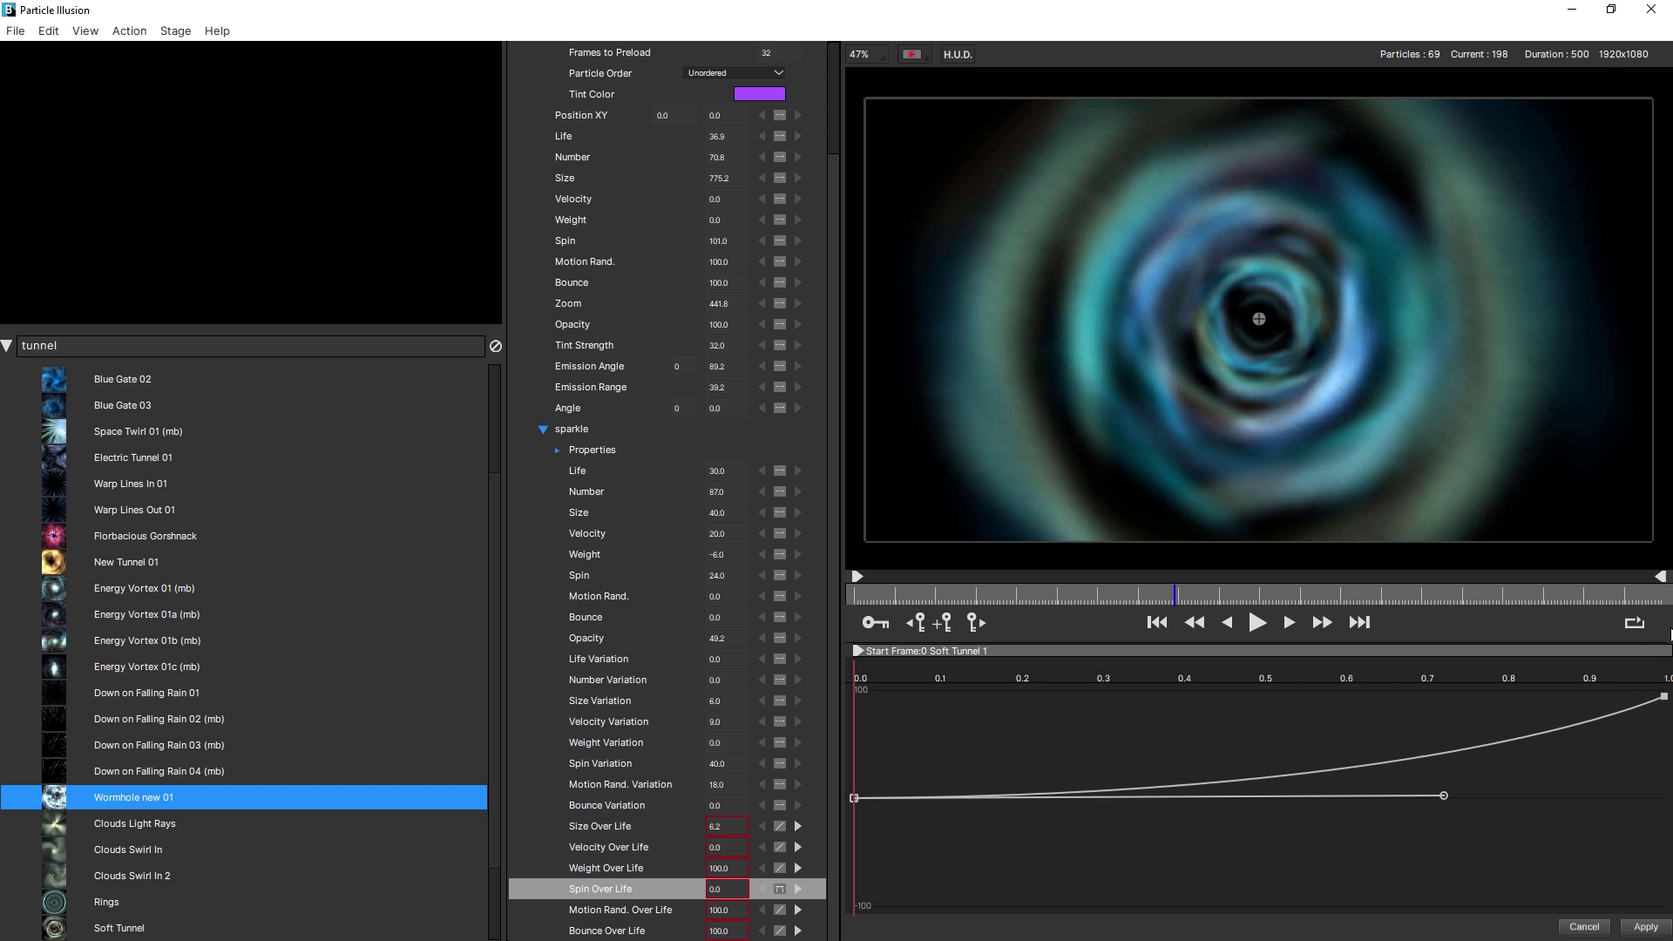
{"action": "left_click", "coordinate": [1665, 671]}
{"action": "left_click", "coordinate": [781, 888]}
{"action": "left_click", "coordinate": [806, 929]}
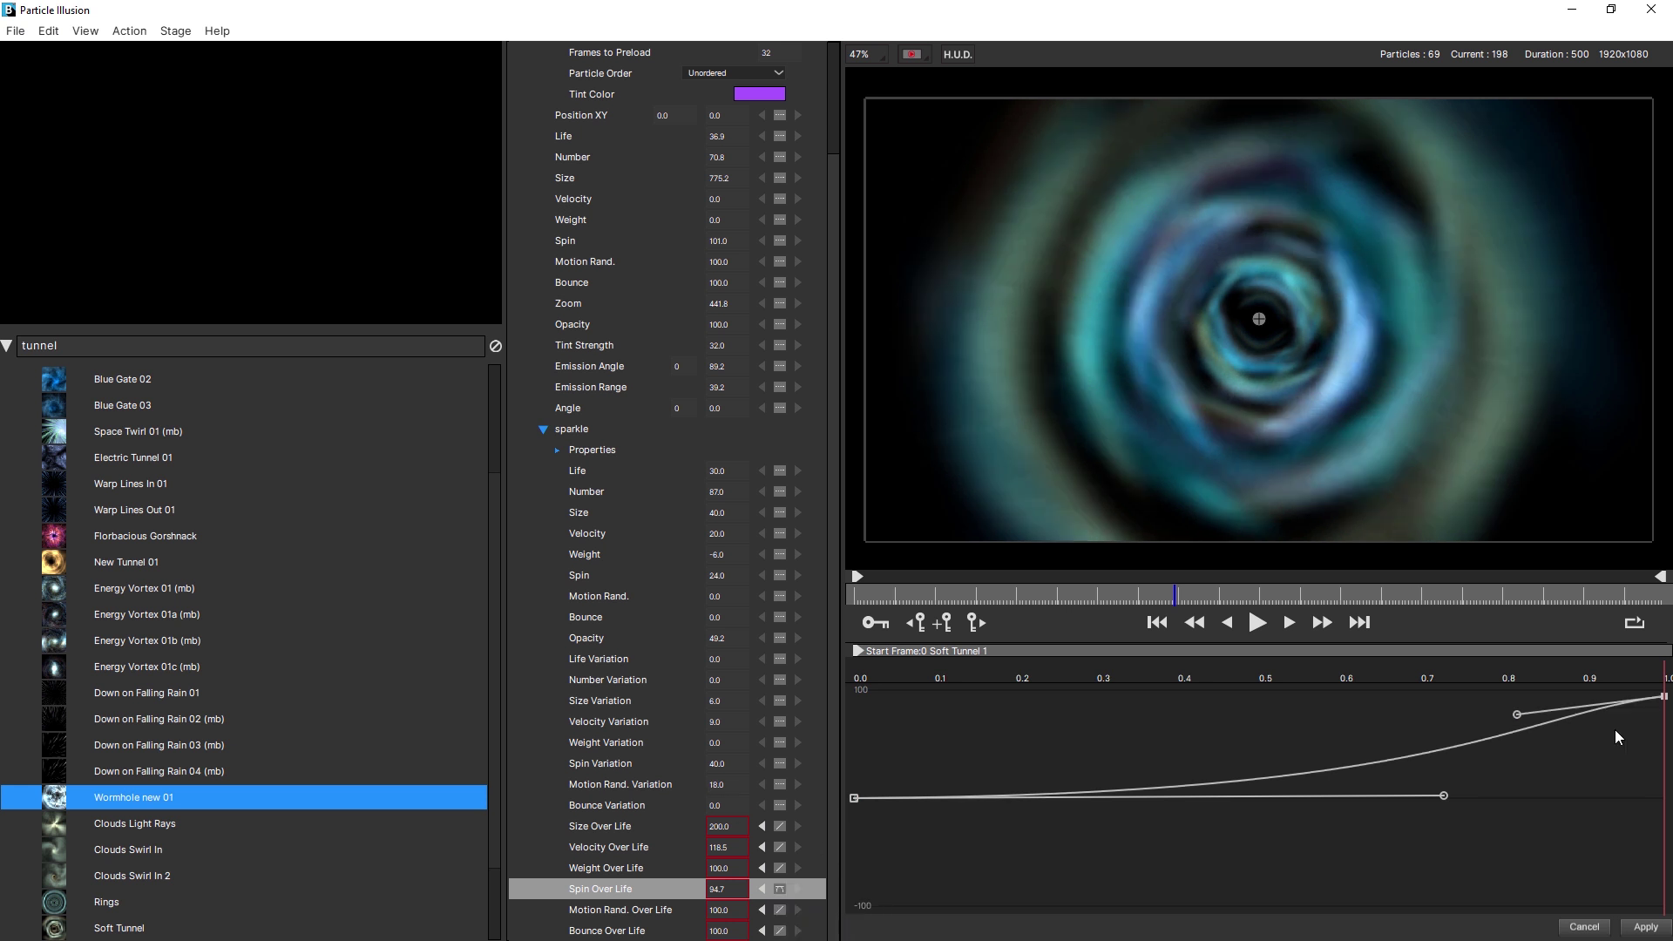
{"action": "left_click_drag", "start_coordinate": [1517, 716], "coordinate": [1557, 778]}
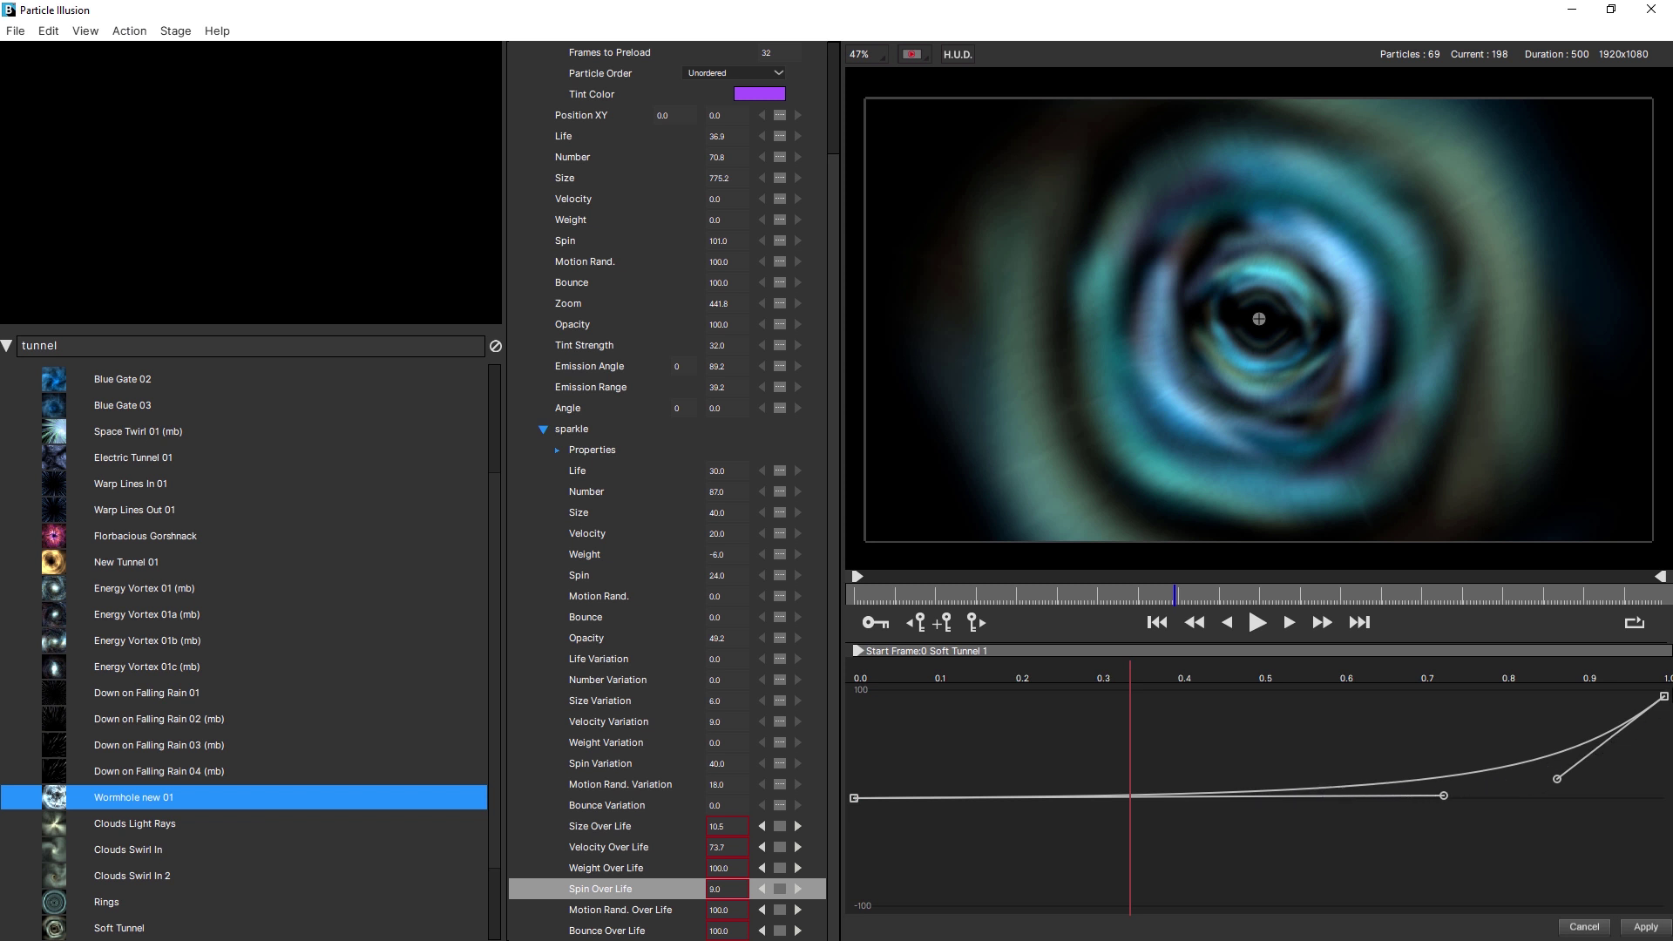
- Preview the animation and reshape the Spin Over Life curve, undoing the stray handle edit
{"action": "left_click", "coordinate": [1245, 625]}
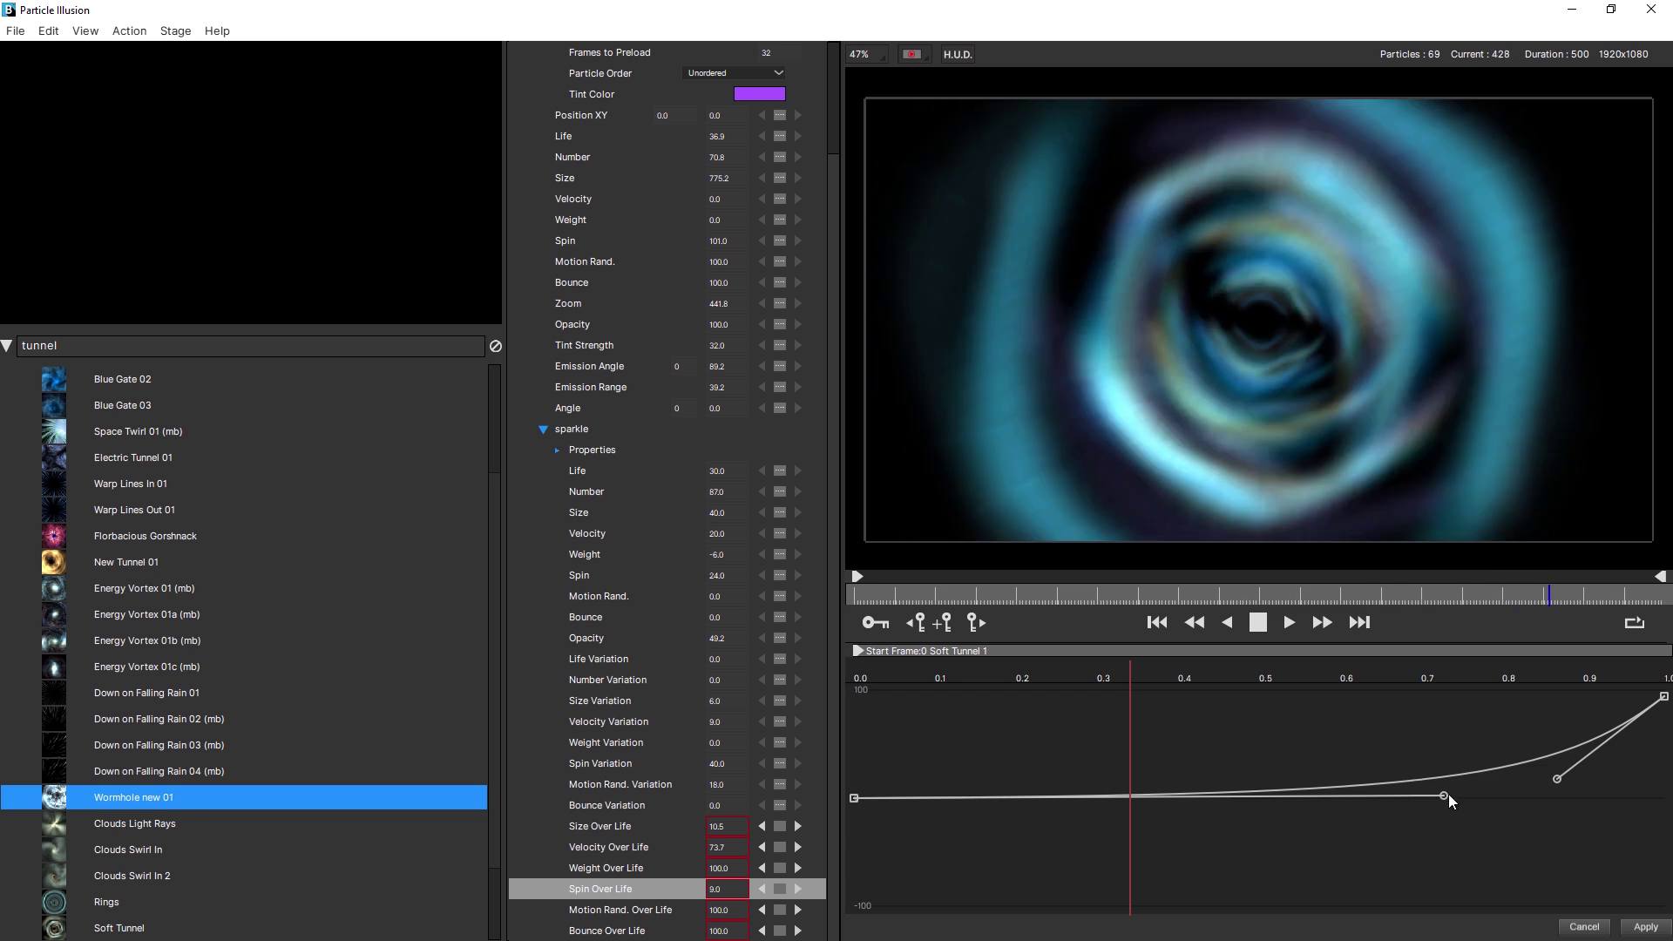
{"action": "left_click_drag", "start_coordinate": [1443, 796], "coordinate": [947, 713]}
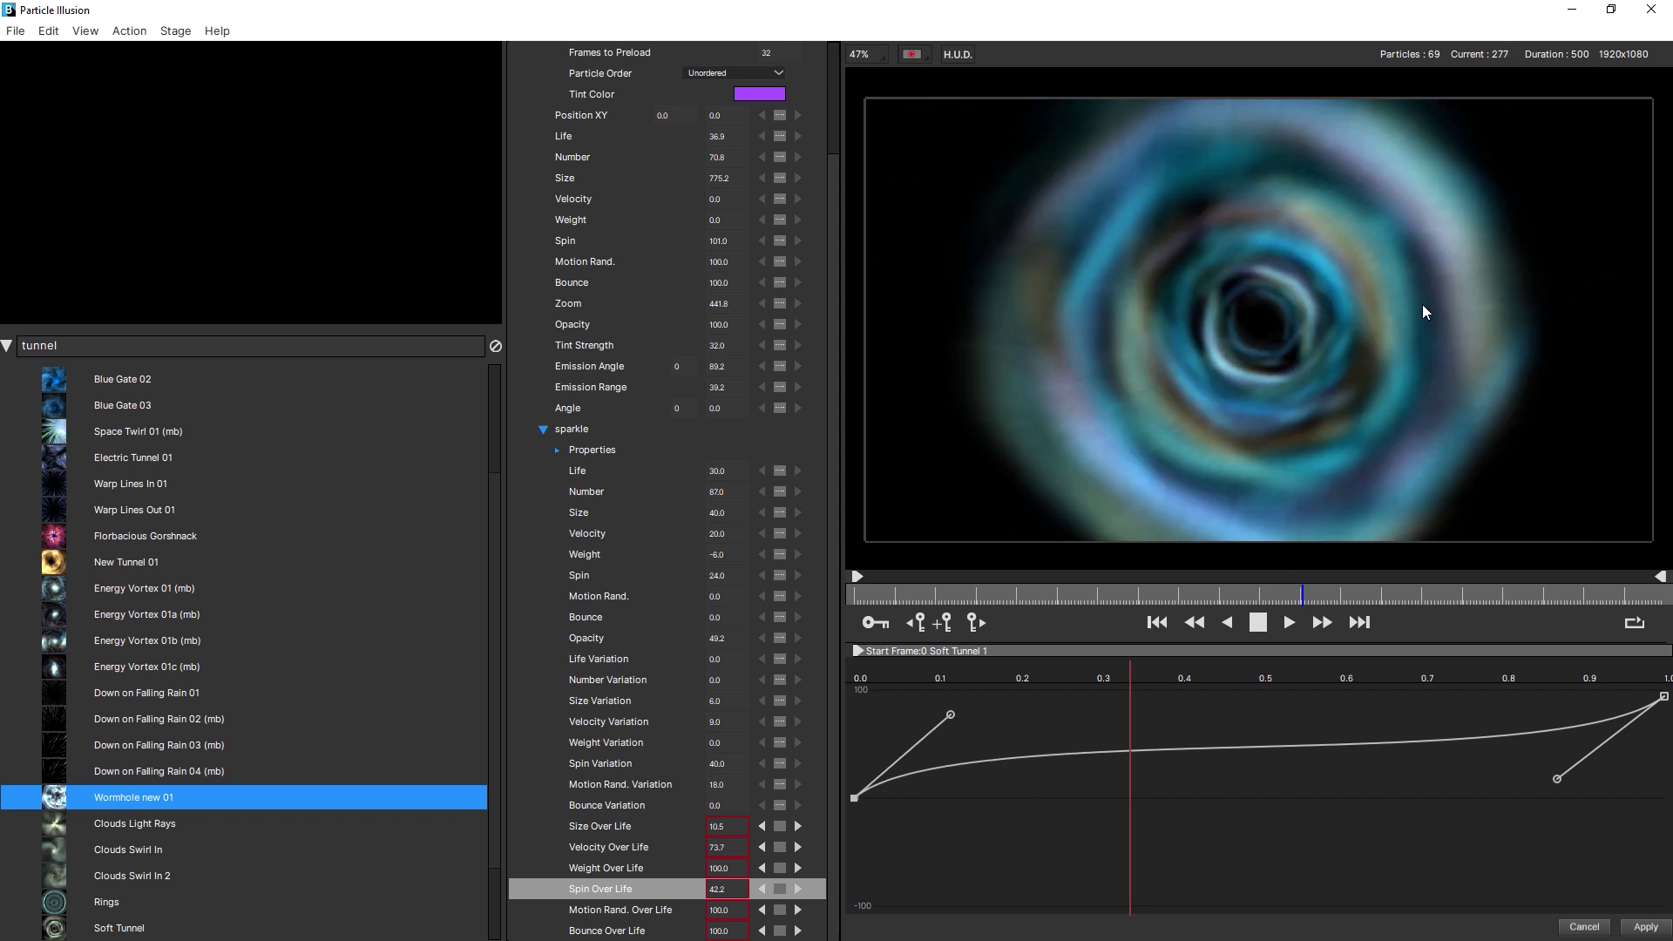
{"action": "left_click", "coordinate": [953, 714]}
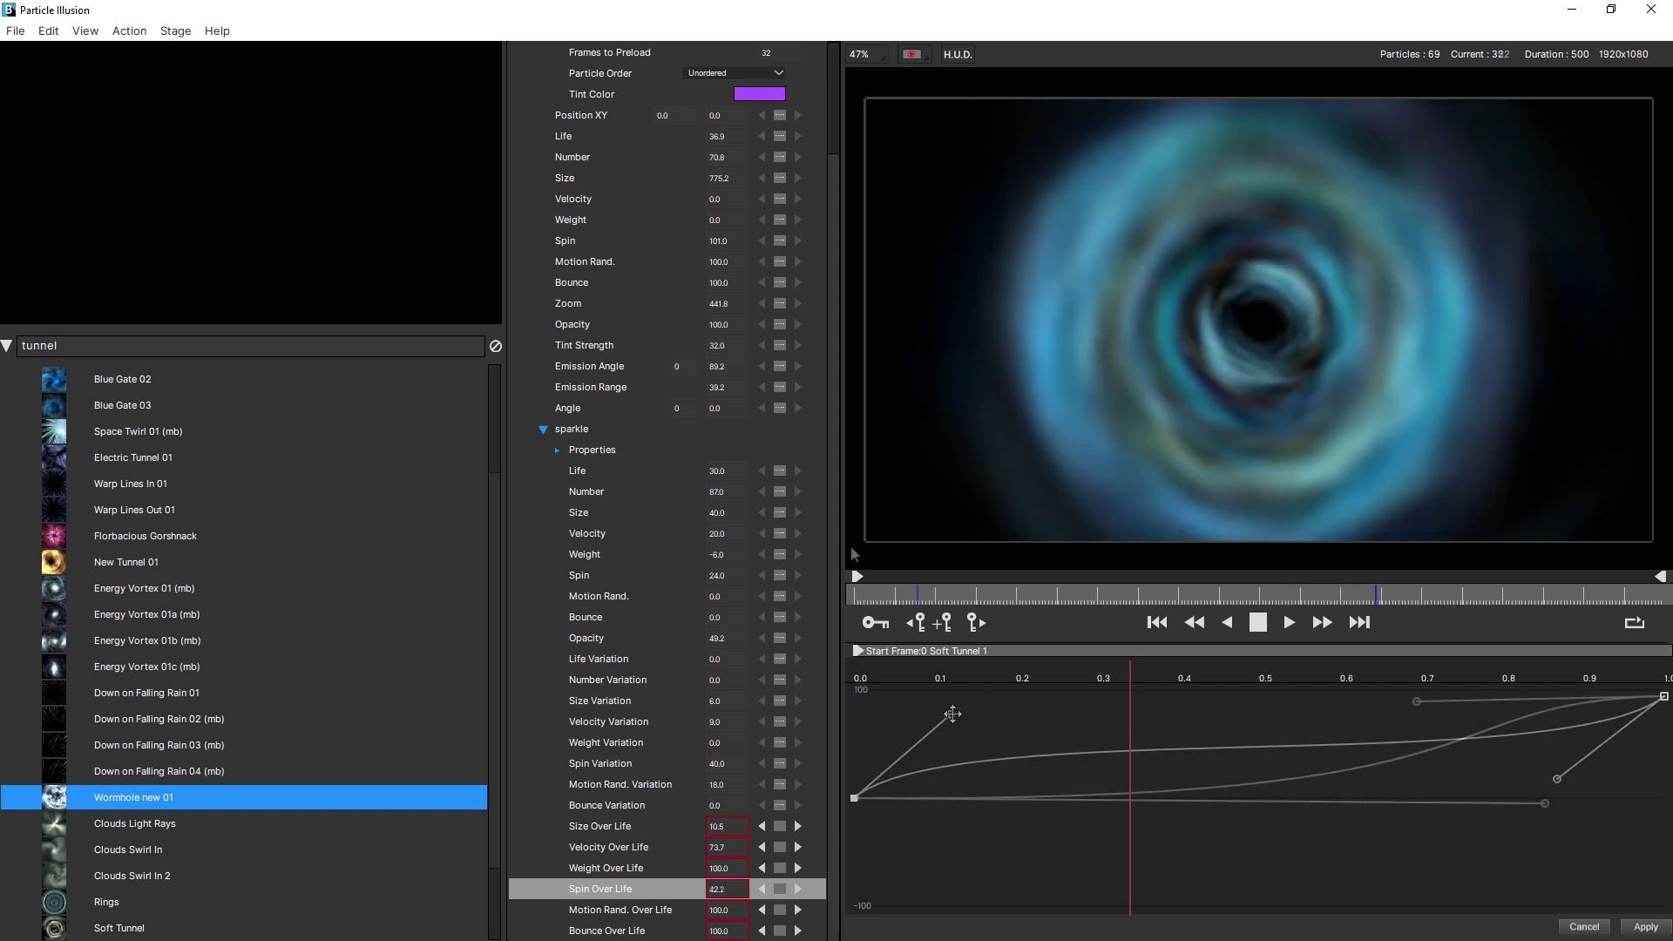
{"action": "key", "text": "ctrl+z"}
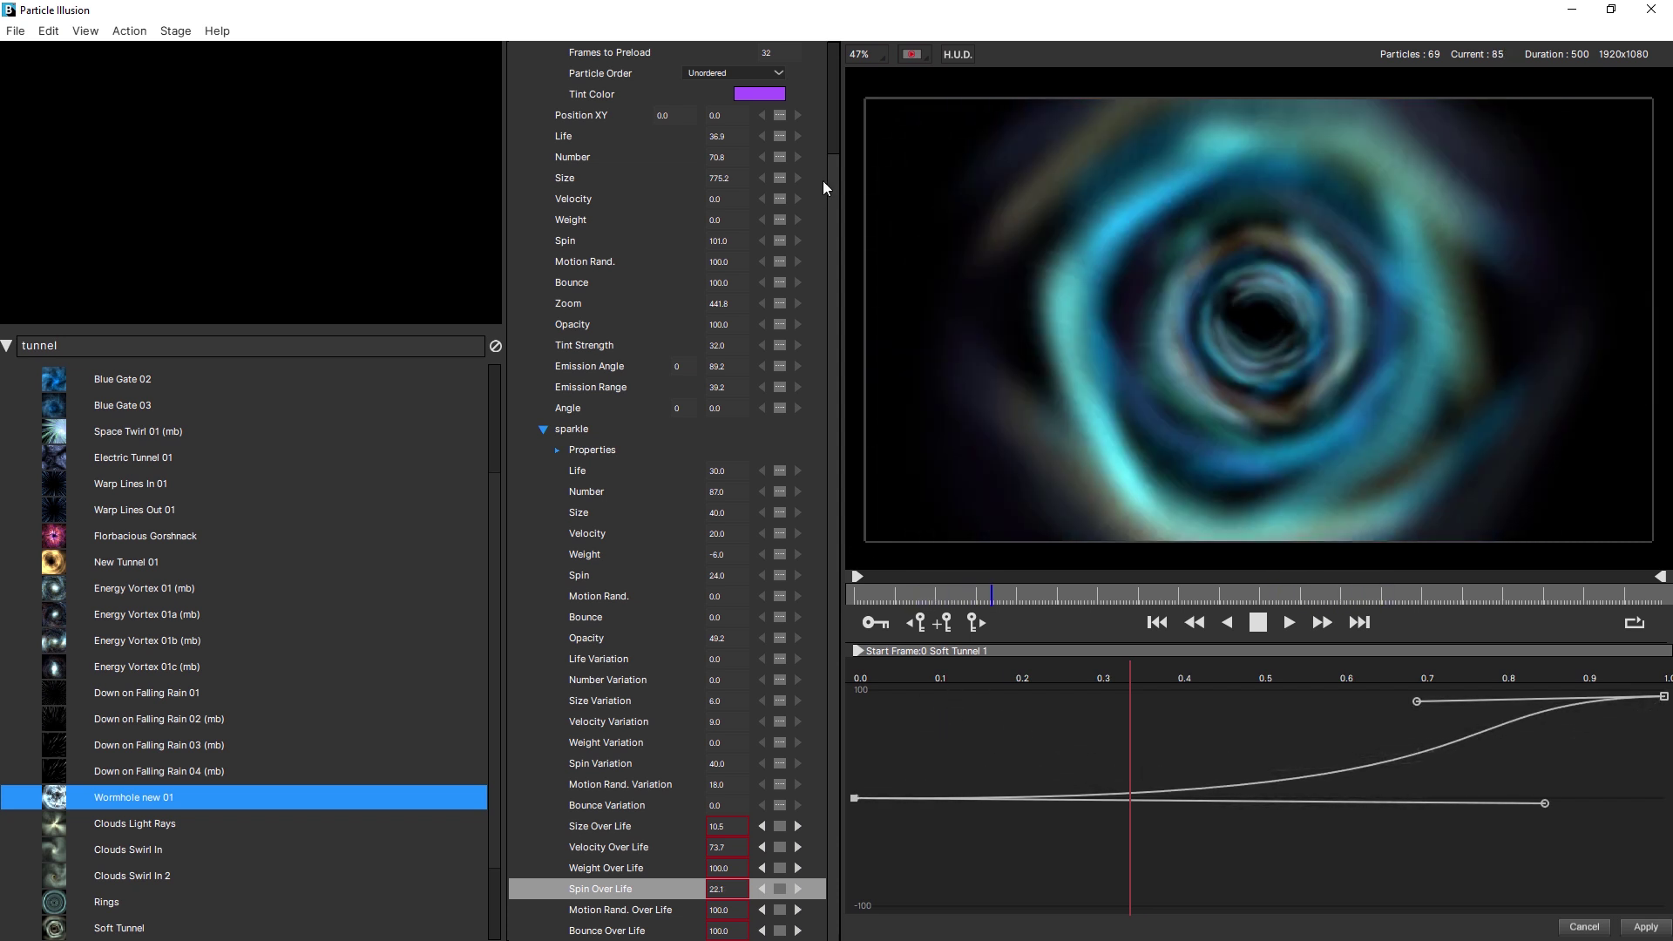
- Turn on Stage motion blur and apply the tunnel changes to After Effects
{"action": "left_click", "coordinate": [175, 31]}
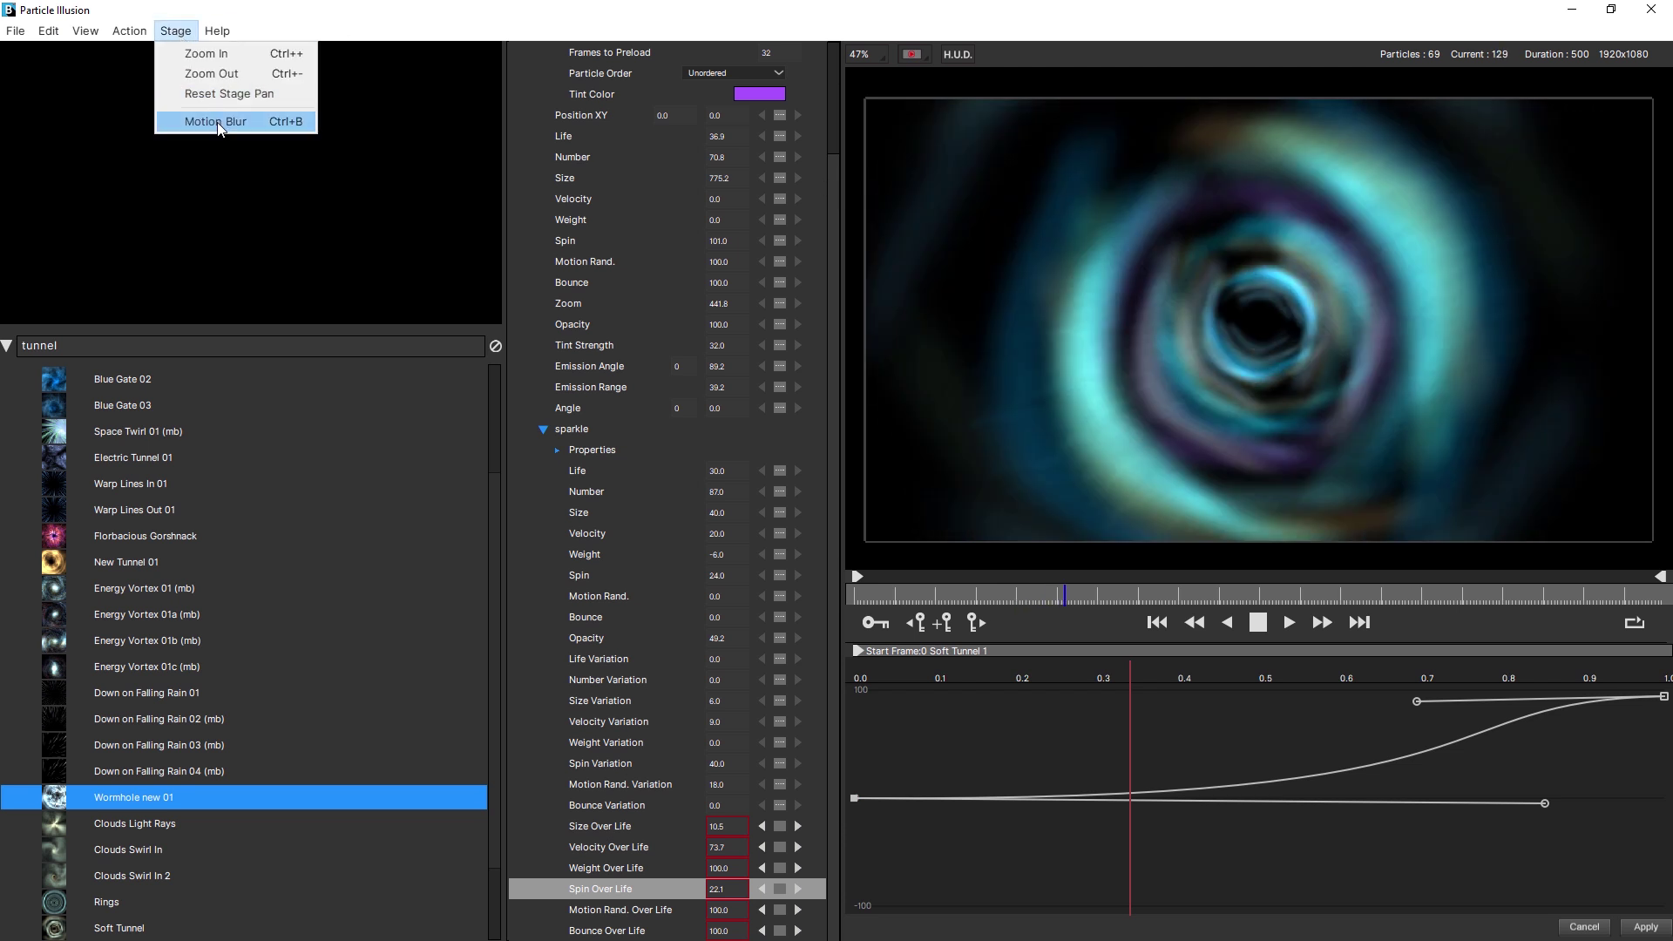
{"action": "left_click", "coordinate": [217, 124]}
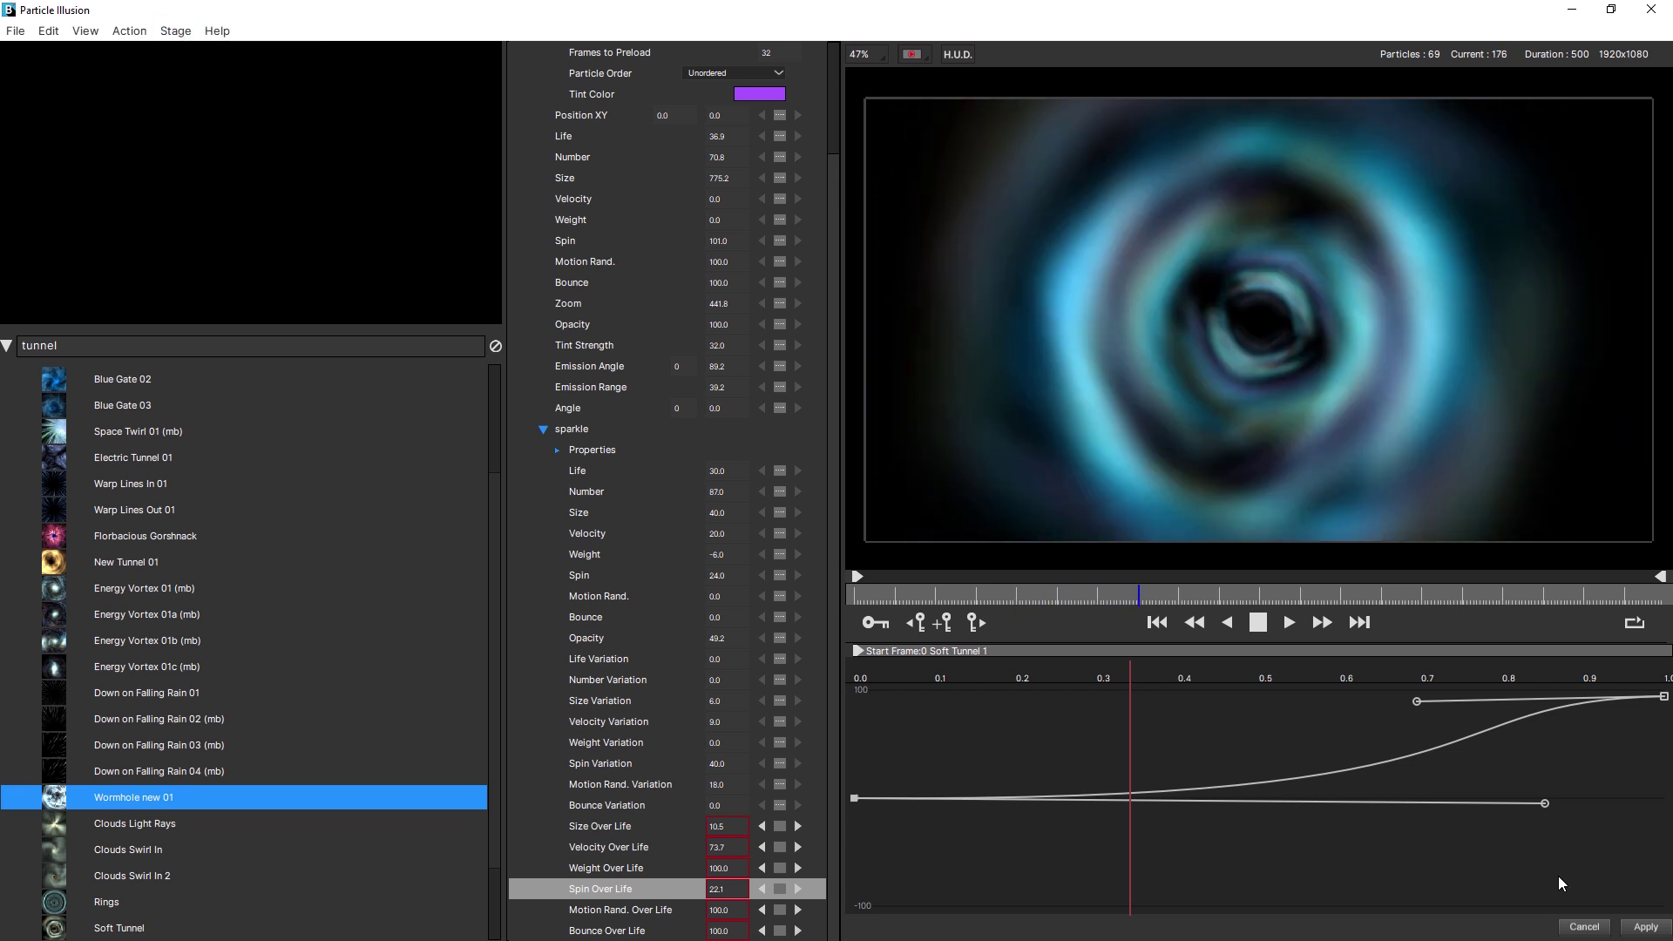
{"action": "left_click", "coordinate": [1625, 929]}
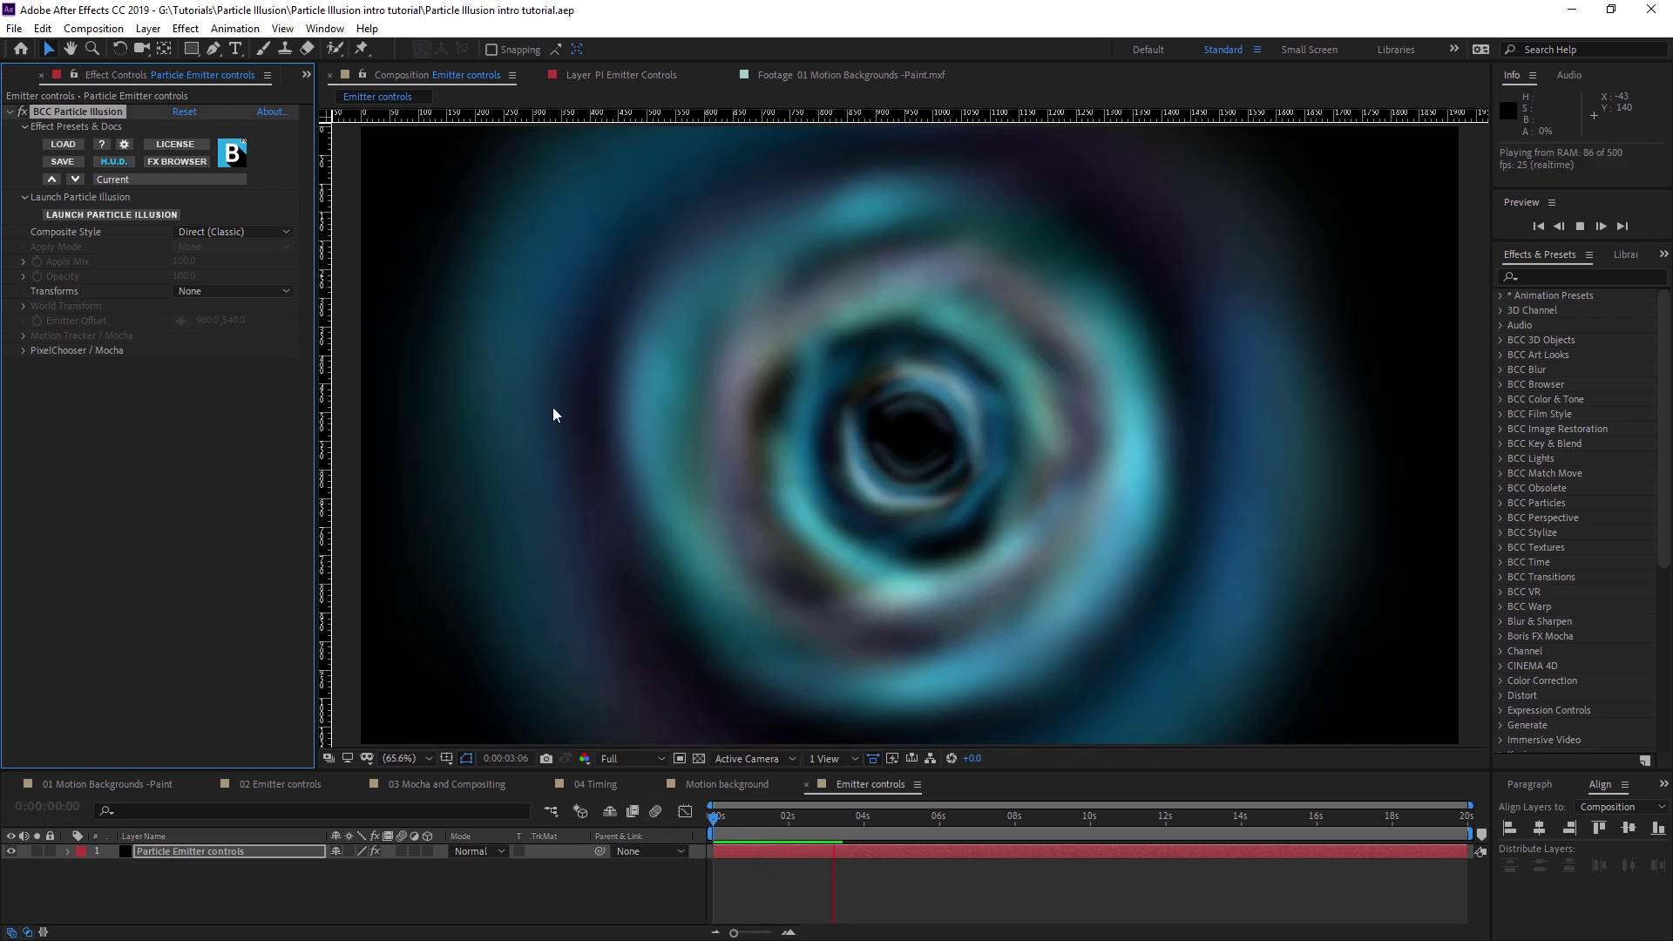
- Stop the preview and return the composition to 0:00:00:00
{"action": "left_click", "coordinate": [552, 415]}
{"action": "key", "text": "Home"}
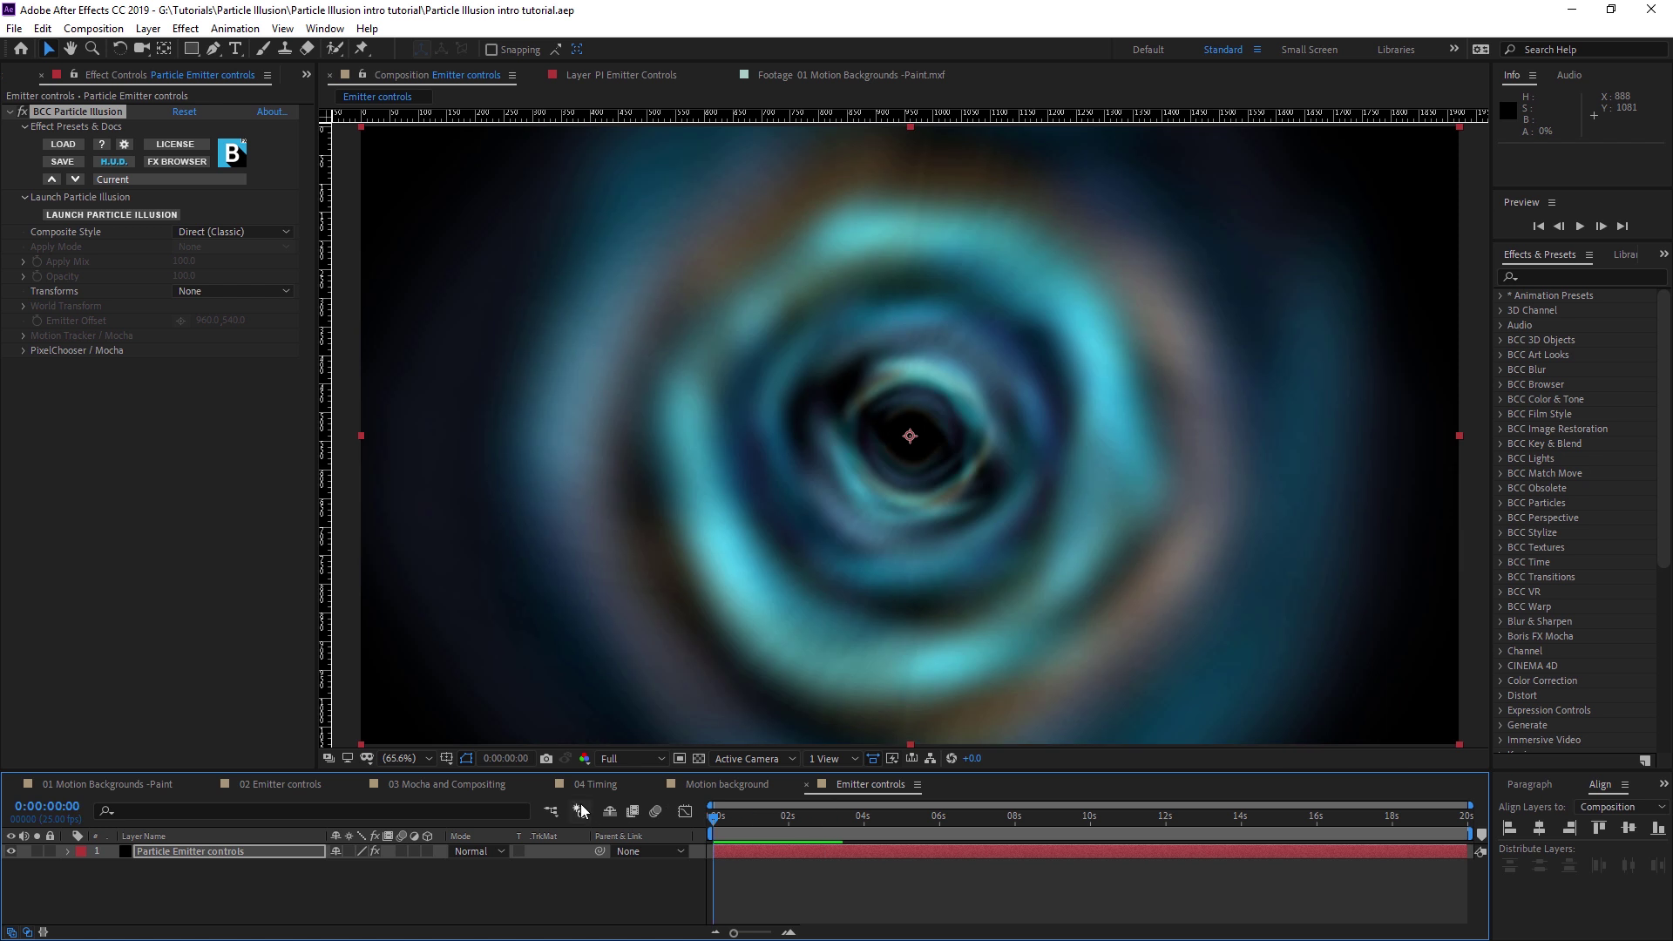
- Reopen Particle Illusion, search 'tunnel', preview the Energy Vortex presets and add Energy Vortex 01c (mb)
{"action": "left_click", "coordinate": [128, 215]}
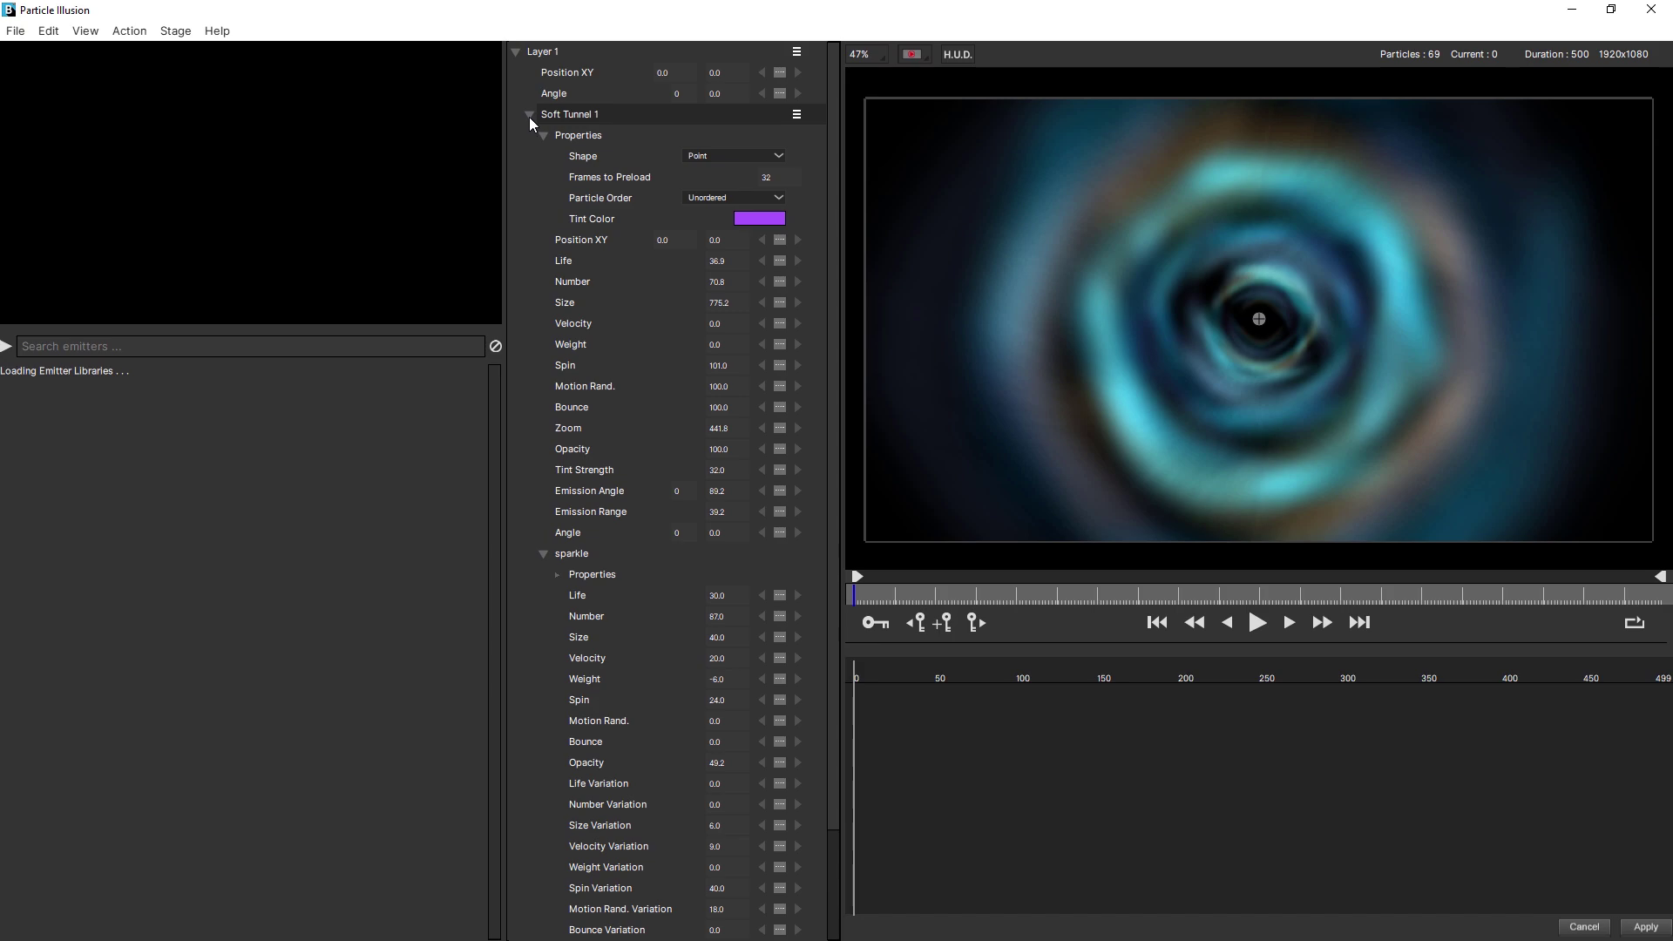
{"action": "left_click", "coordinate": [530, 115]}
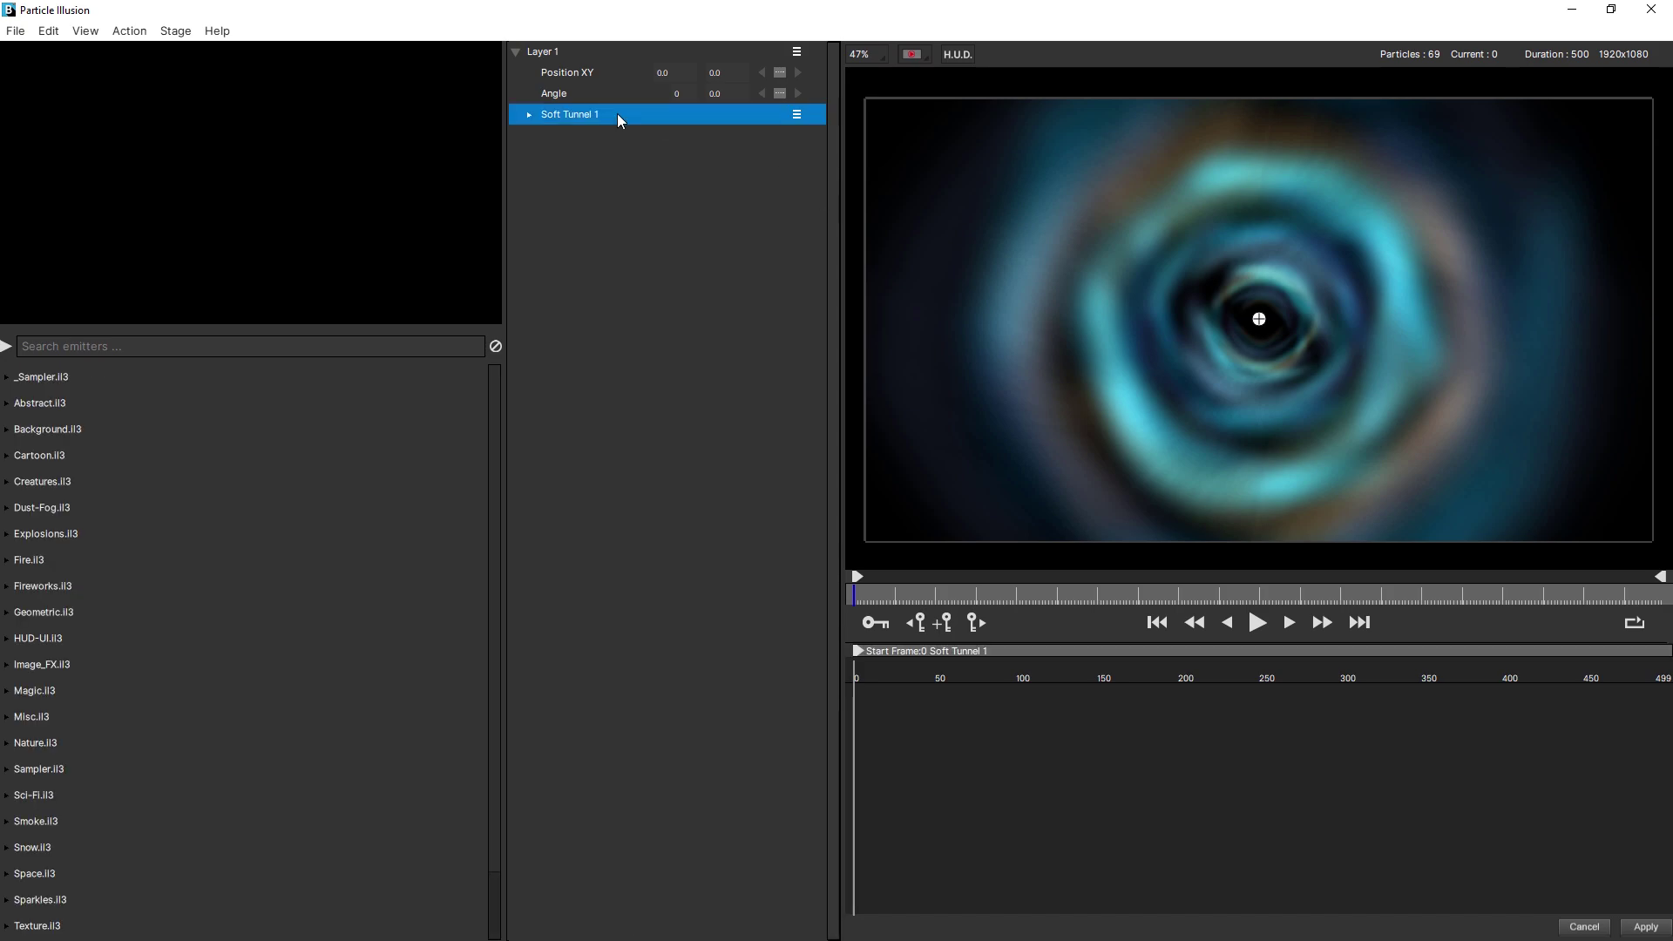
{"action": "left_click", "coordinate": [64, 346]}
{"action": "type", "text": "tunnel"}
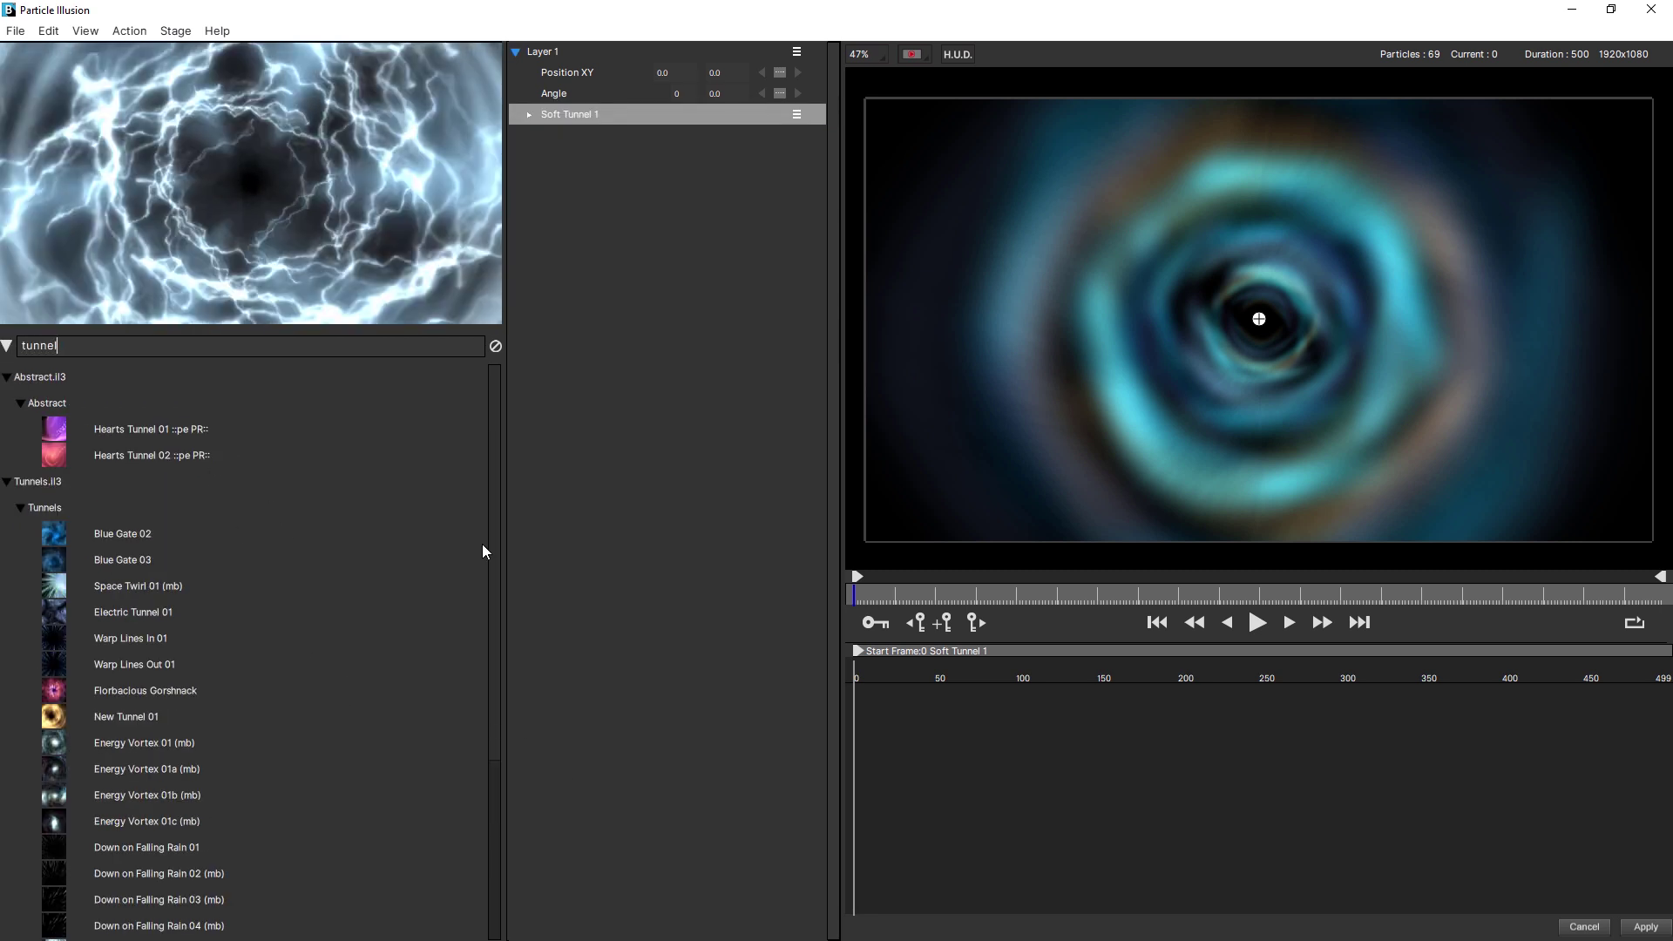
{"action": "scroll", "coordinate": [481, 751], "scroll_direction": "down", "scroll_amount": 3}
{"action": "scroll", "coordinate": [480, 767], "scroll_direction": "down", "scroll_amount": 1}
{"action": "left_click", "coordinate": [161, 484]}
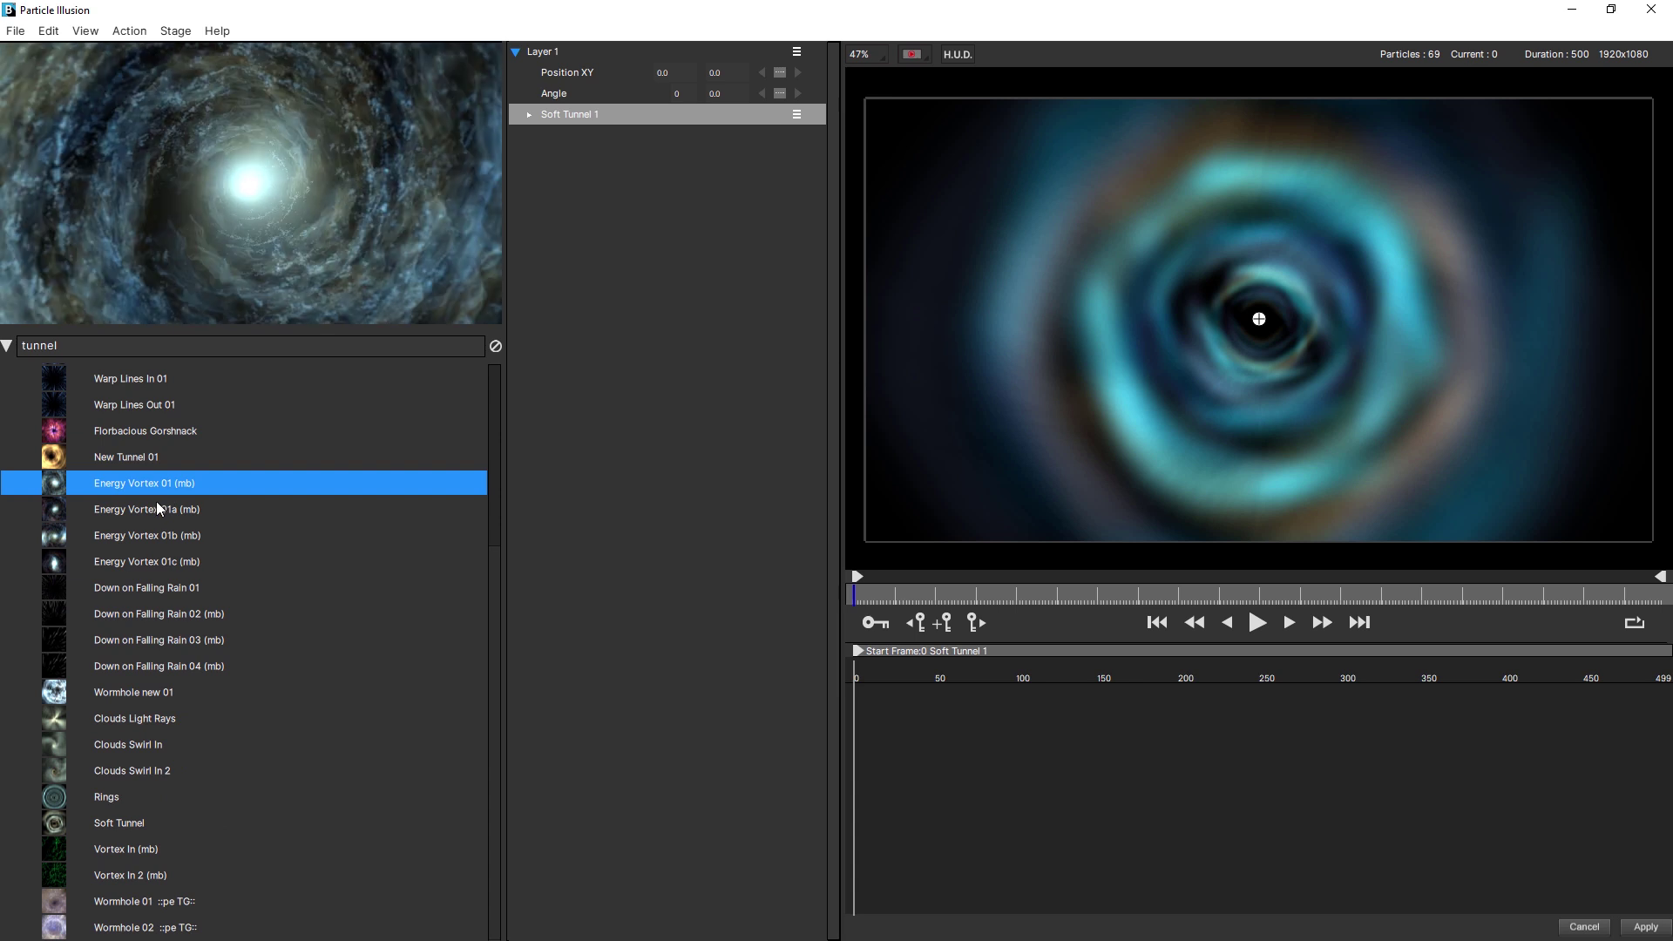
{"action": "left_click", "coordinate": [161, 510]}
{"action": "left_click", "coordinate": [159, 535]}
{"action": "left_click", "coordinate": [162, 561]}
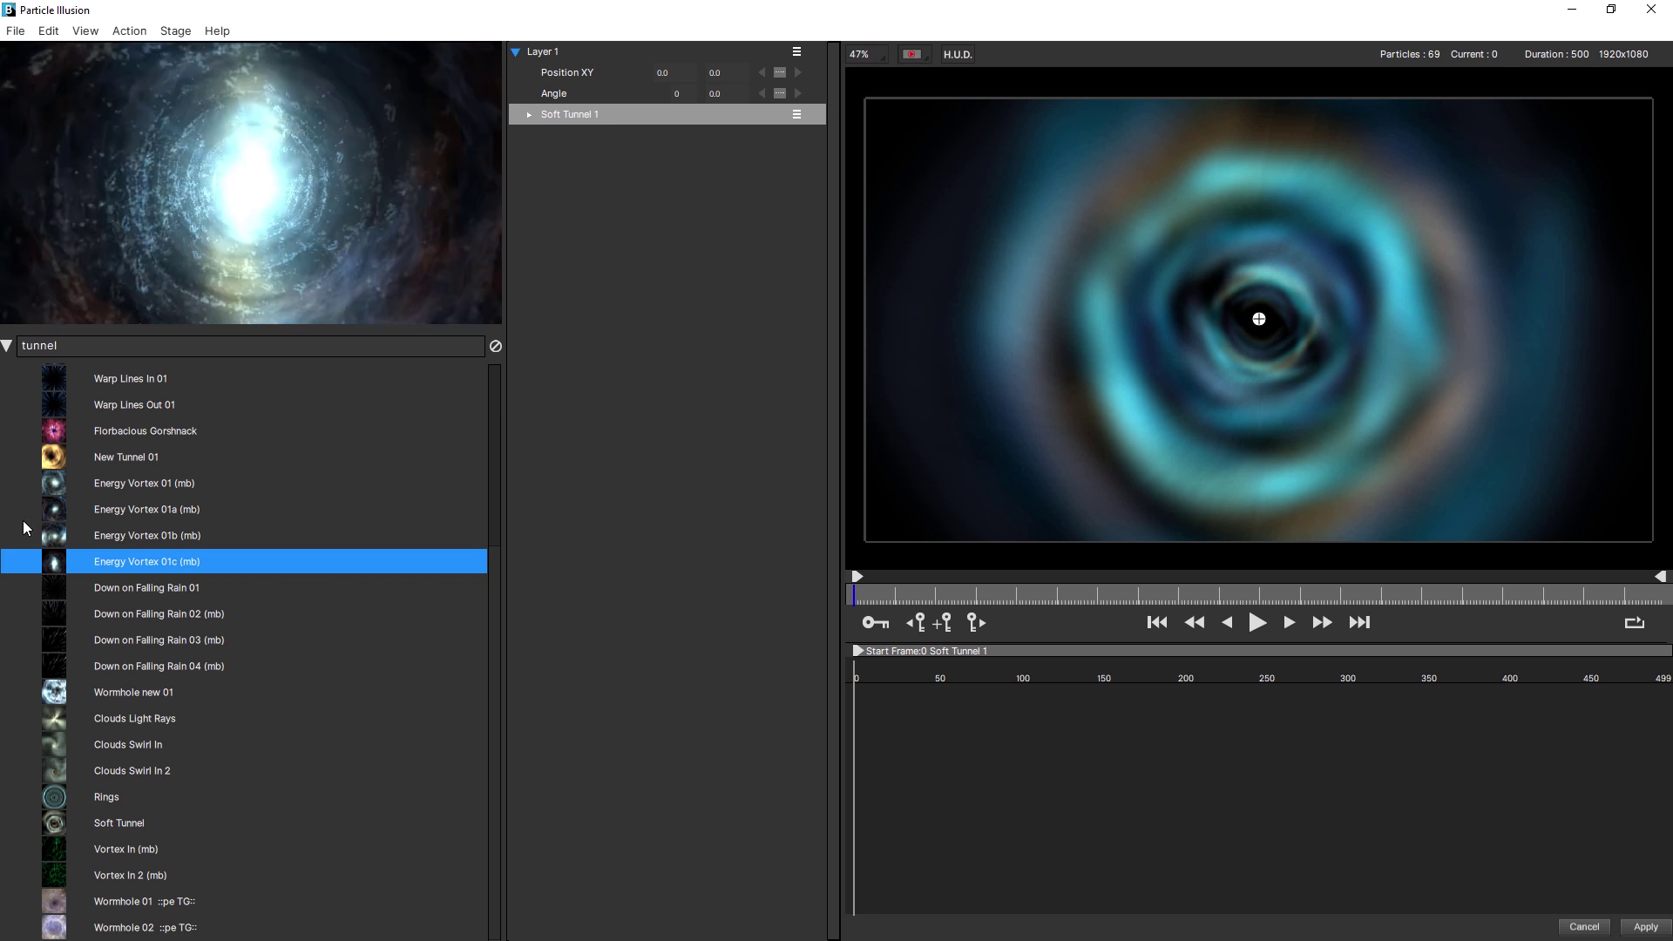
{"action": "double_click", "coordinate": [56, 572]}
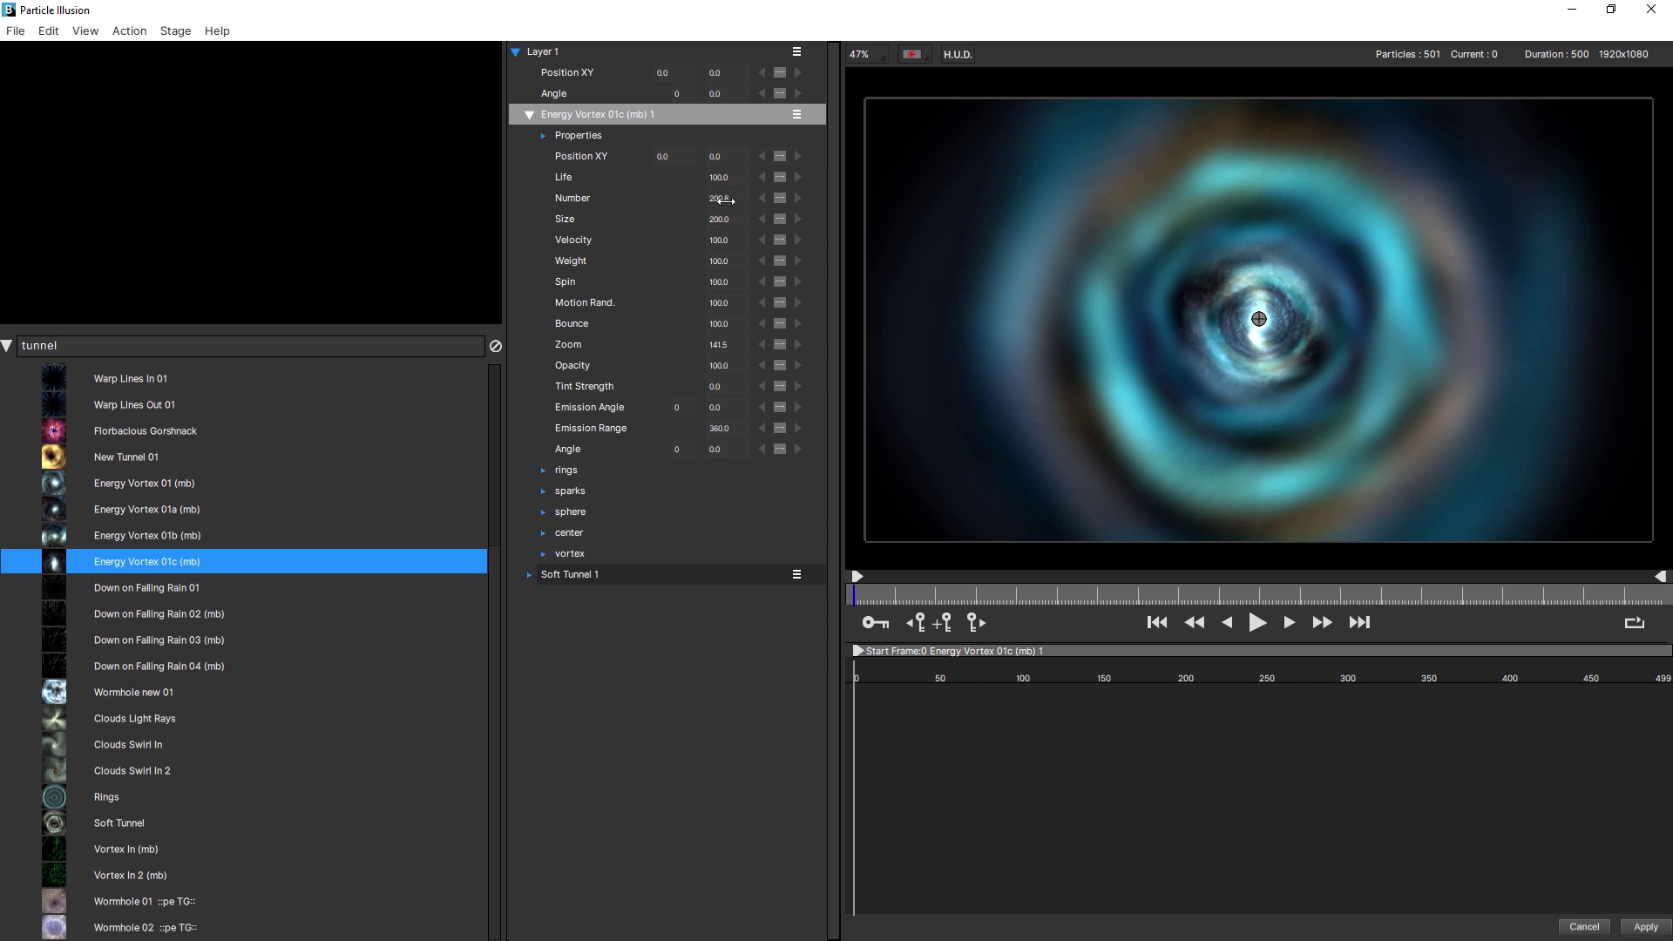
- Shrink the Energy Vortex 01c emitter, move it below Soft Tunnel 1, and scrub to check it
{"action": "mouse_move", "coordinate": [734, 222]}
{"action": "left_mouse_down"}
{"action": "mouse_move", "coordinate": [681, 232]}
{"action": "mouse_move", "coordinate": [736, 221]}
{"action": "left_mouse_up"}
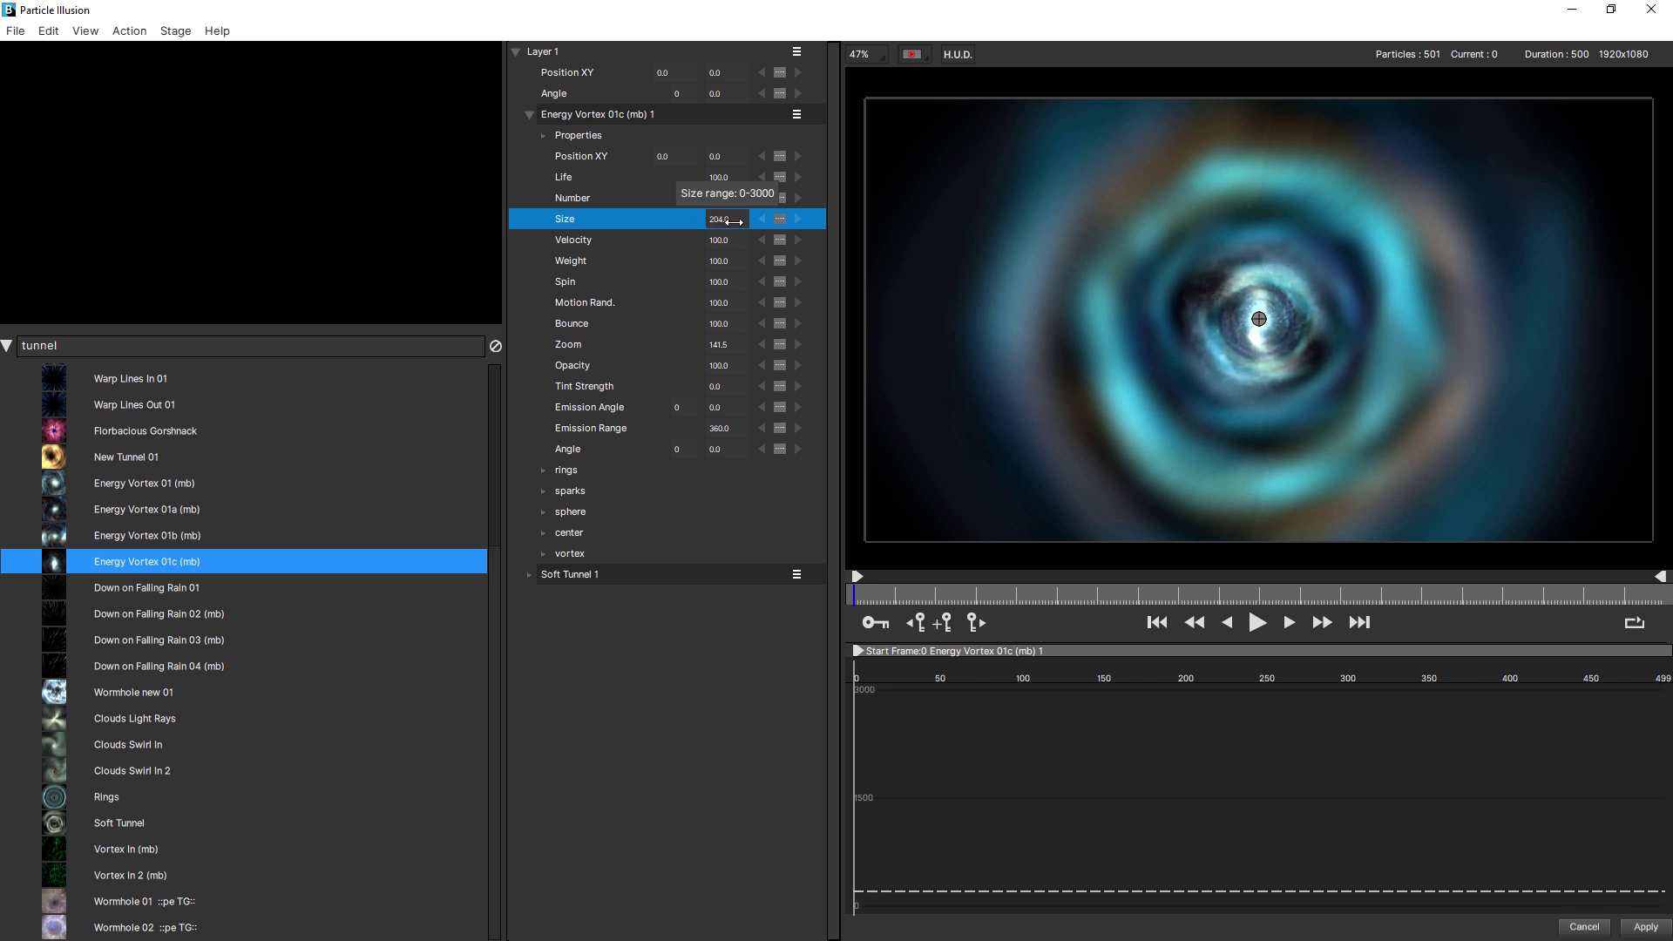
{"action": "left_click", "coordinate": [529, 117]}
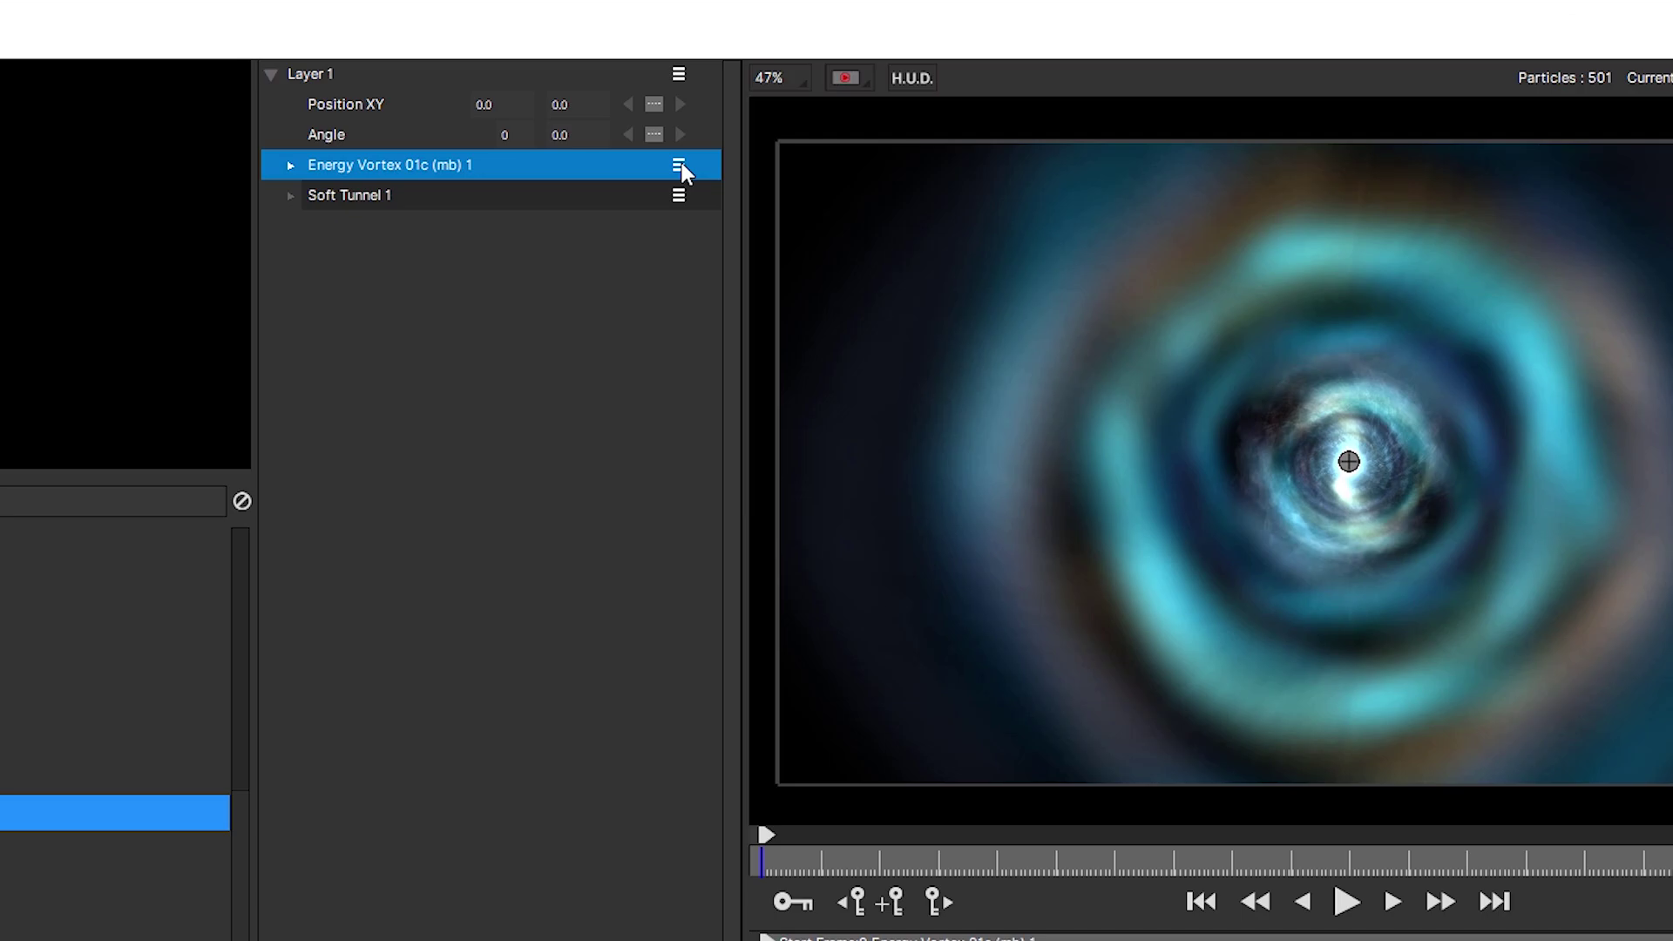
{"action": "left_click", "coordinate": [797, 115]}
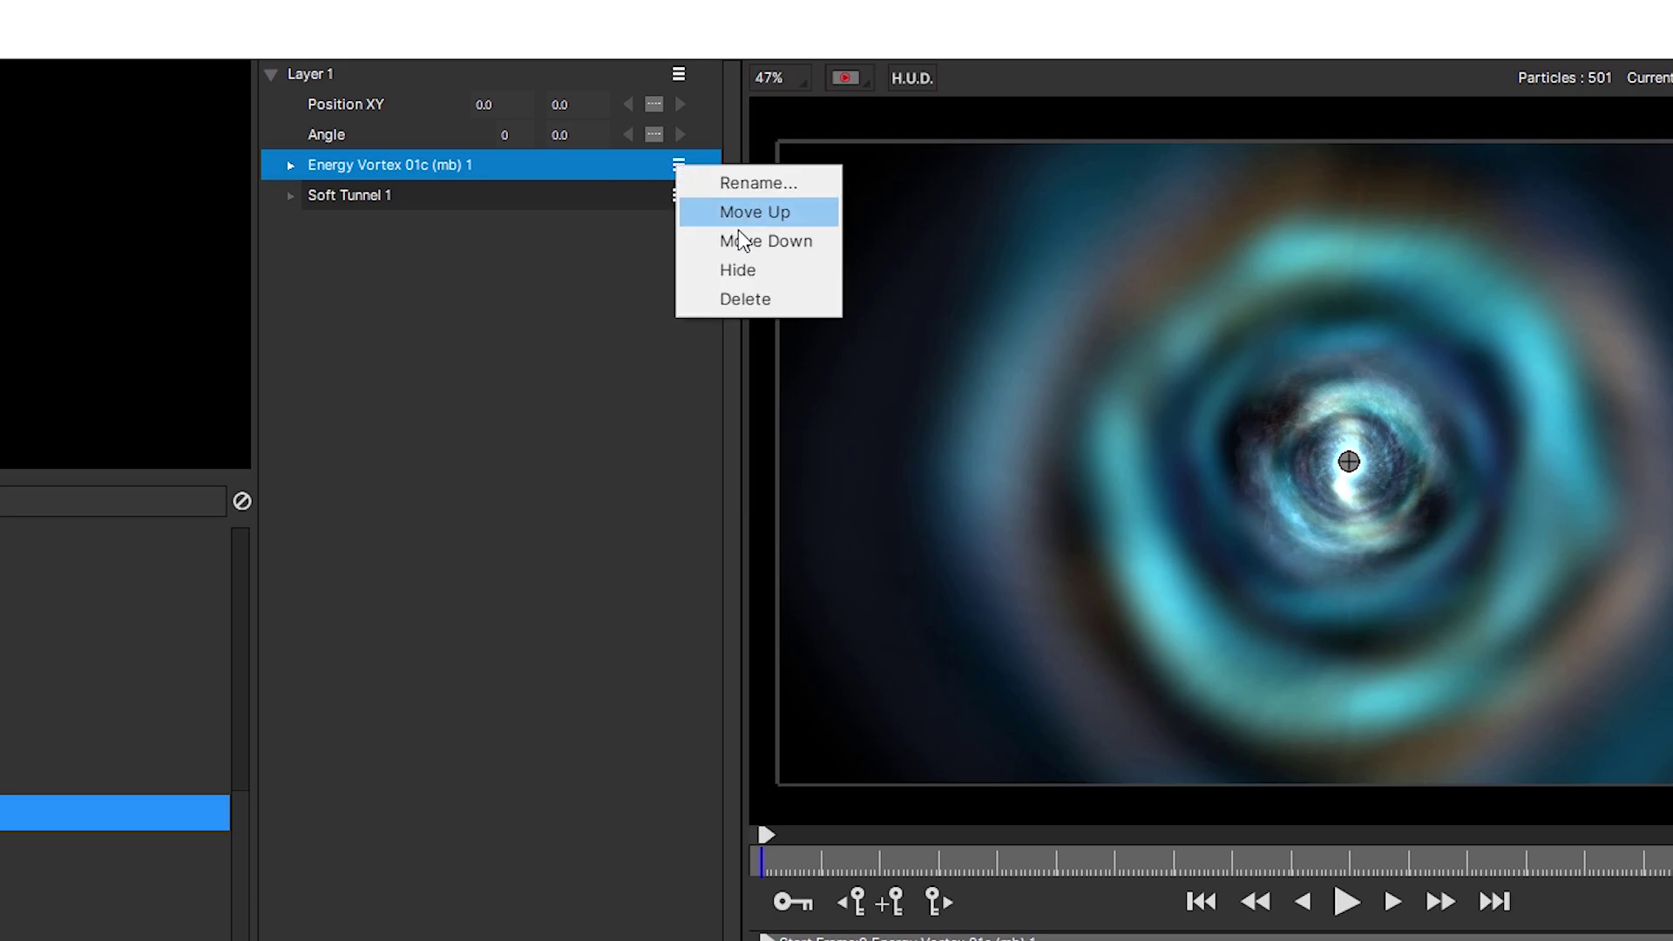
{"action": "left_click", "coordinate": [765, 240]}
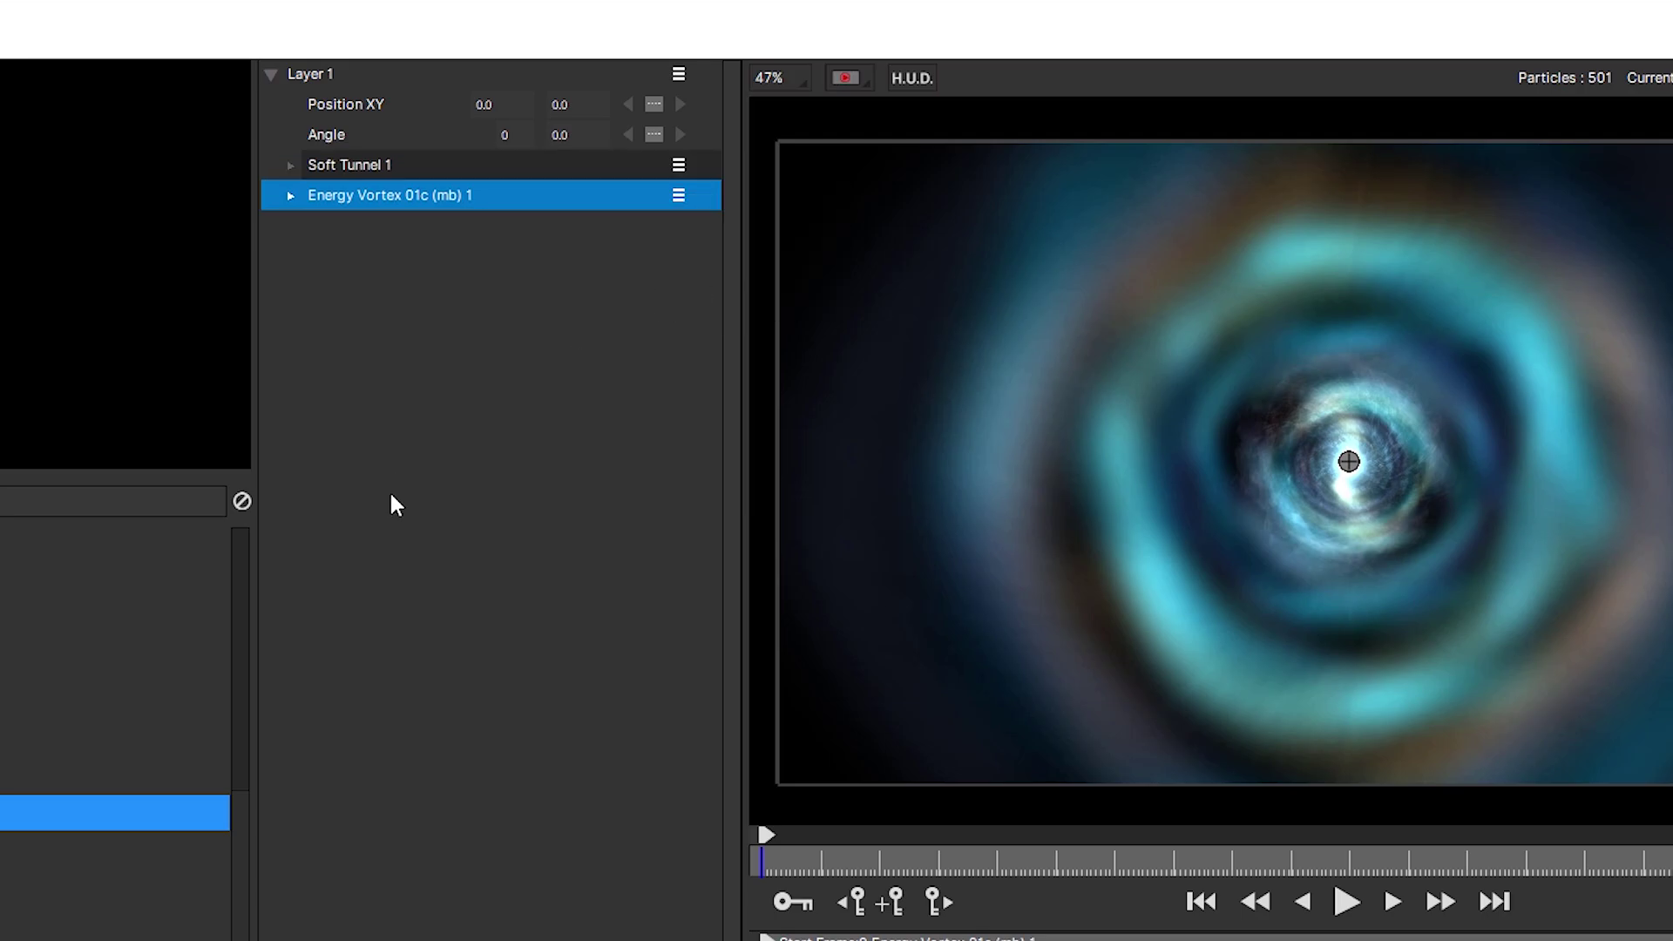
{"action": "left_click_drag", "start_coordinate": [865, 870], "coordinate": [924, 876]}
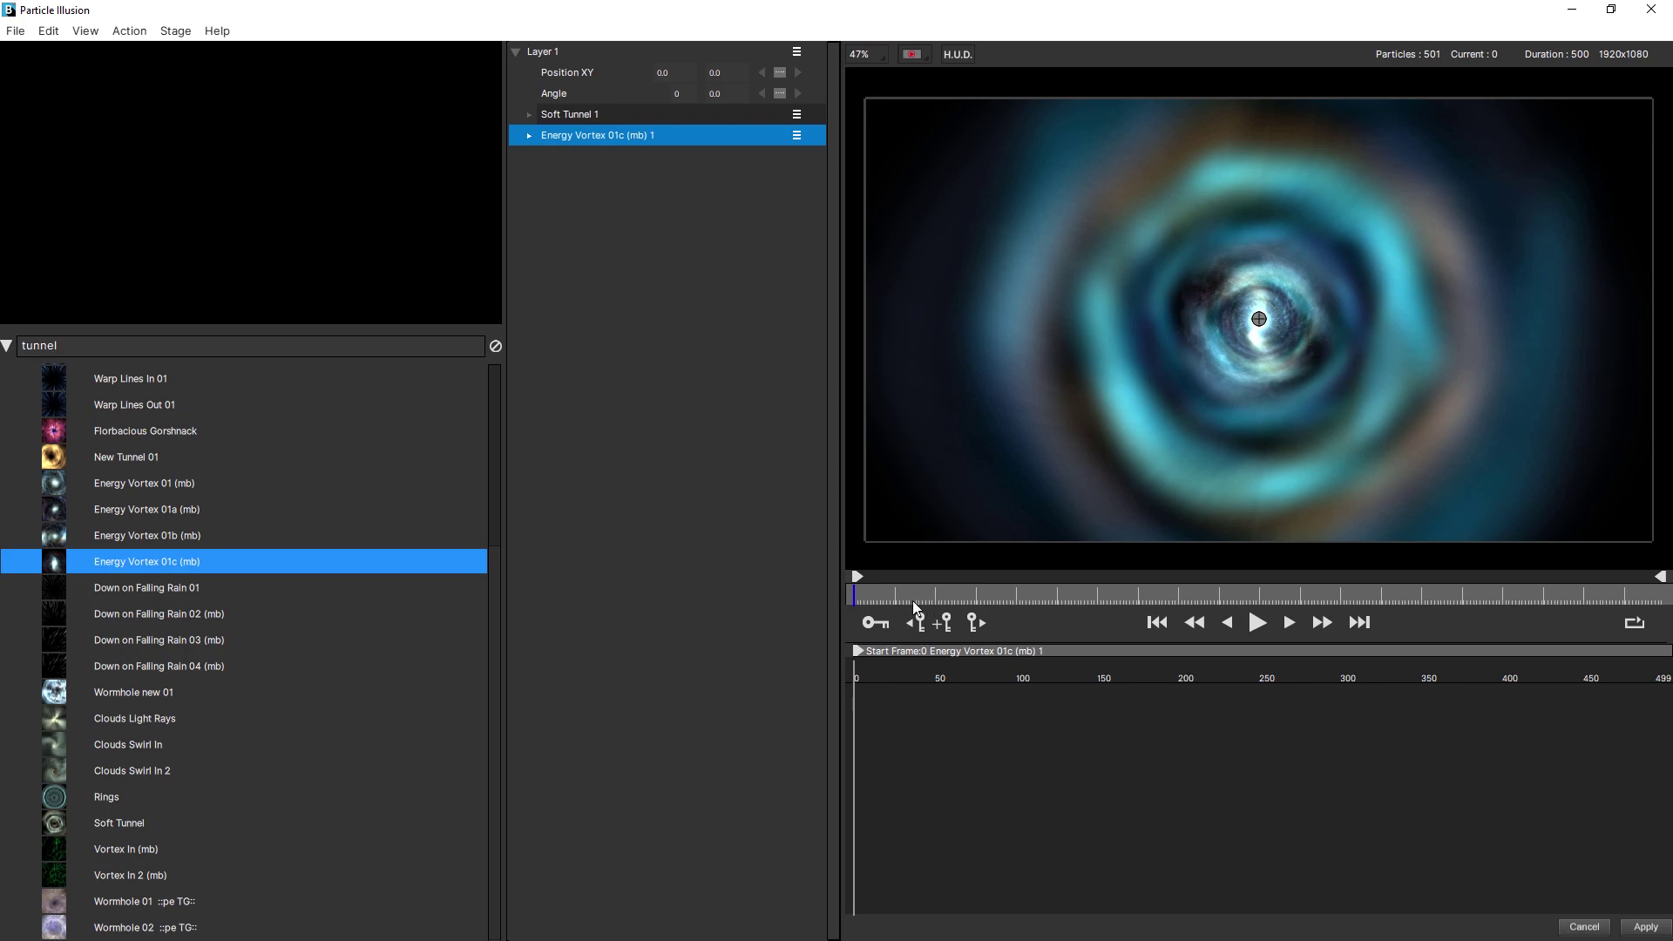
{"action": "left_click_drag", "start_coordinate": [963, 604], "coordinate": [984, 601]}
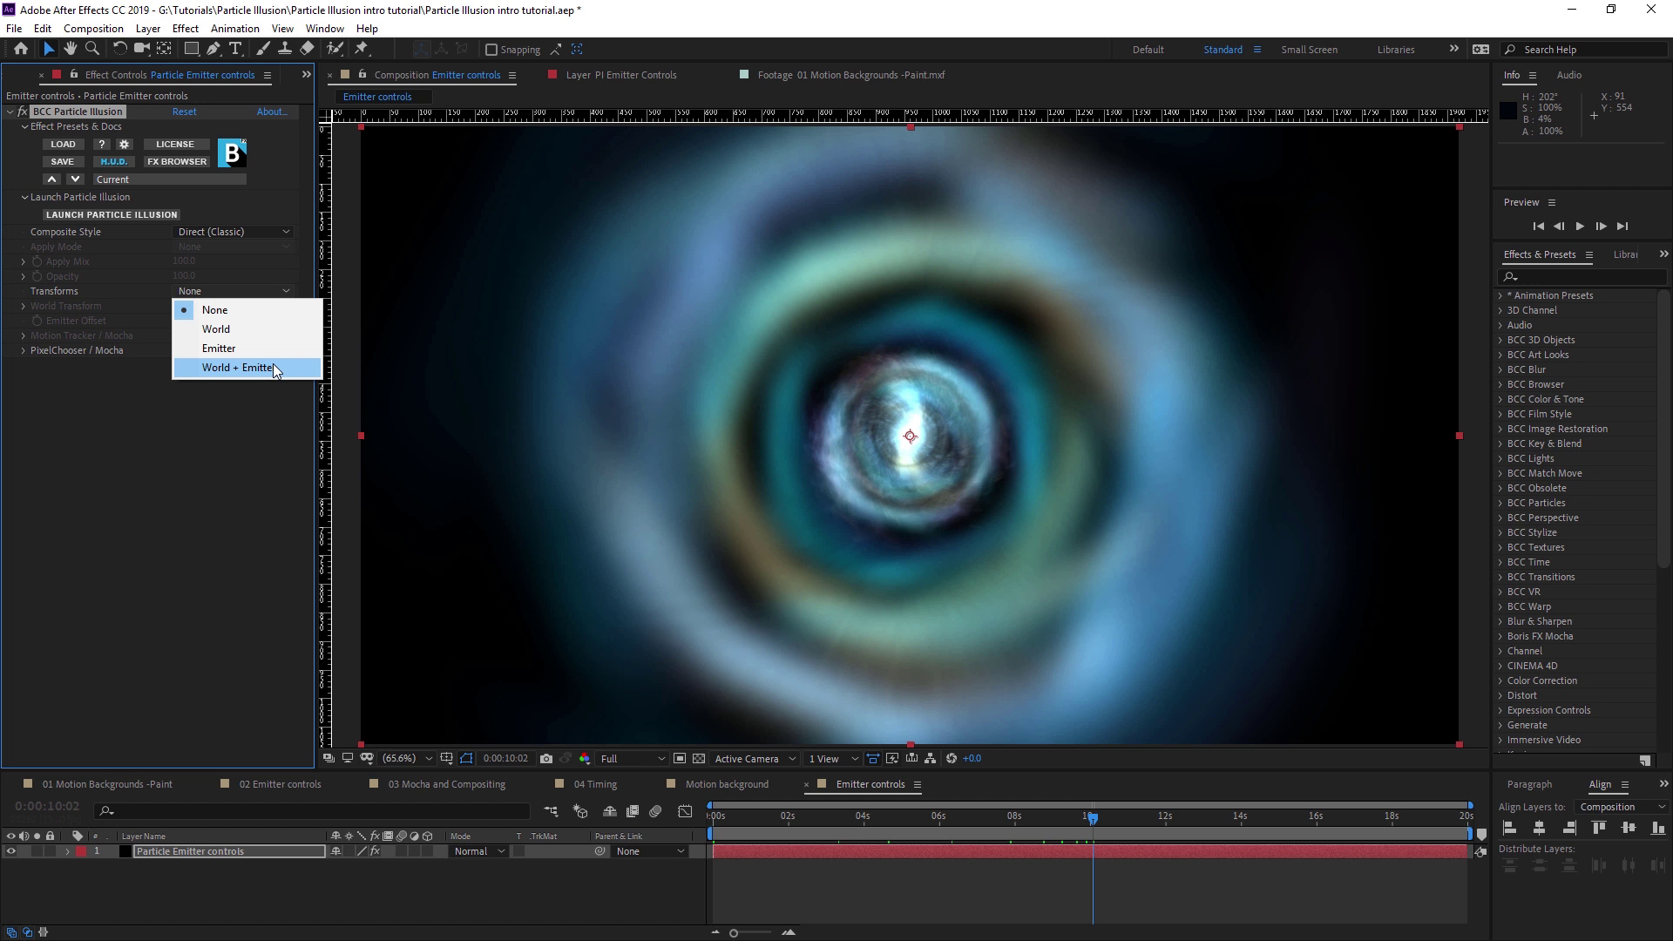
- Set Particle Illusion Transforms to World + Emitter and expand the World Transform group
{"action": "left_click", "coordinate": [113, 293]}
{"action": "left_click", "coordinate": [264, 369]}
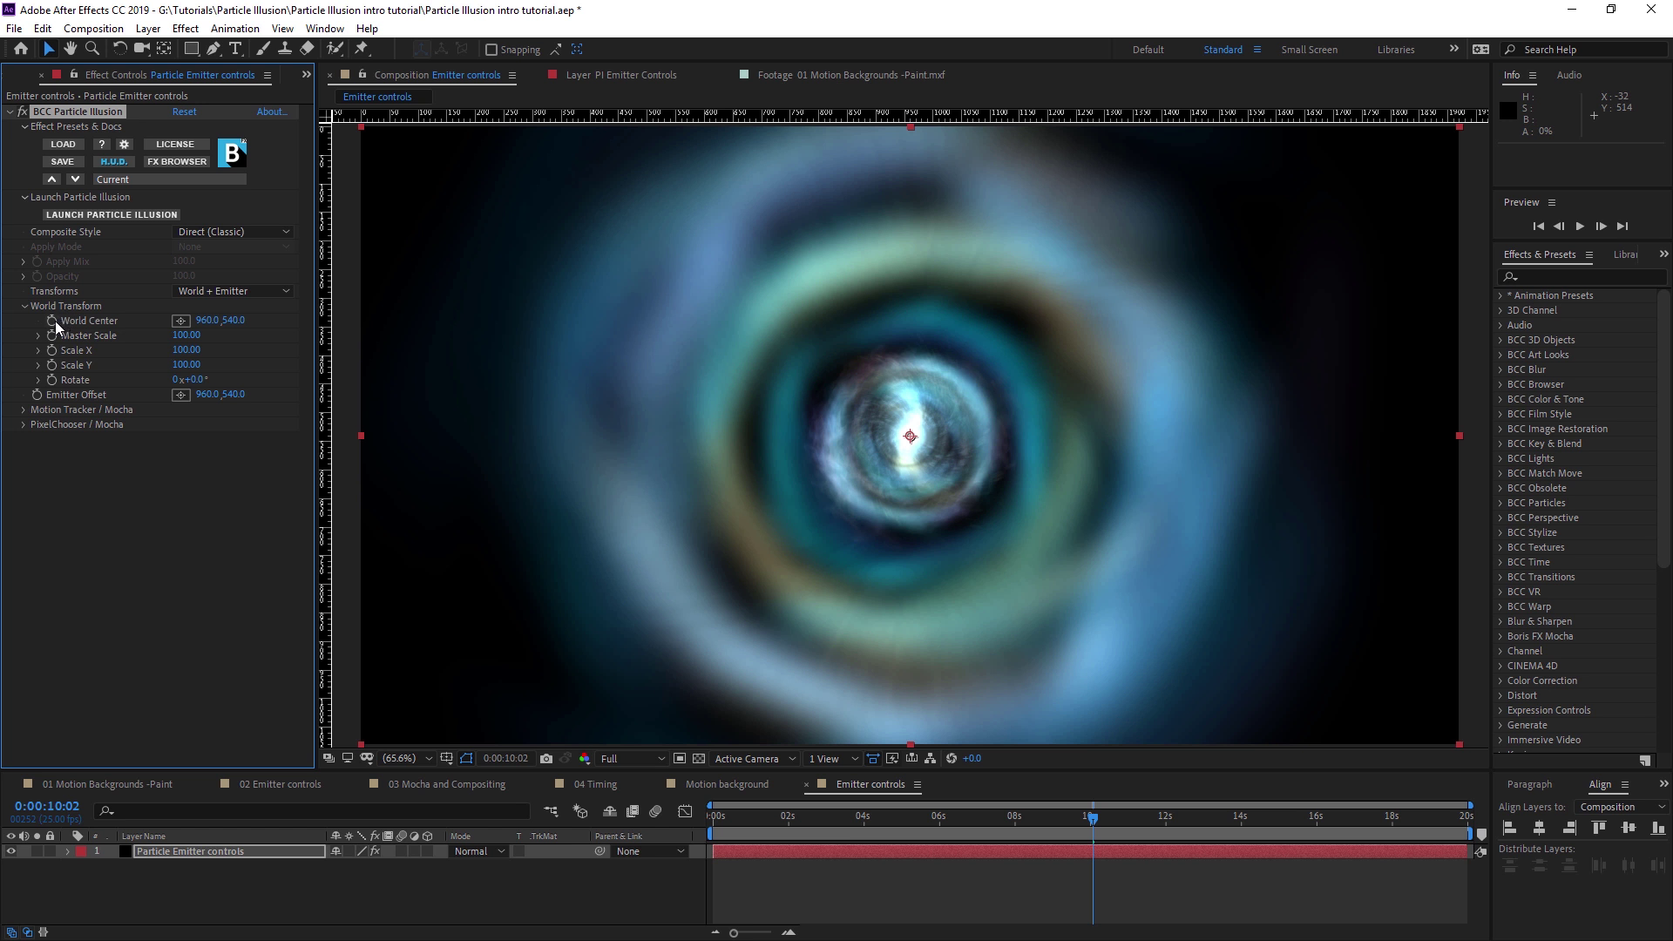
{"action": "left_click", "coordinate": [25, 306]}
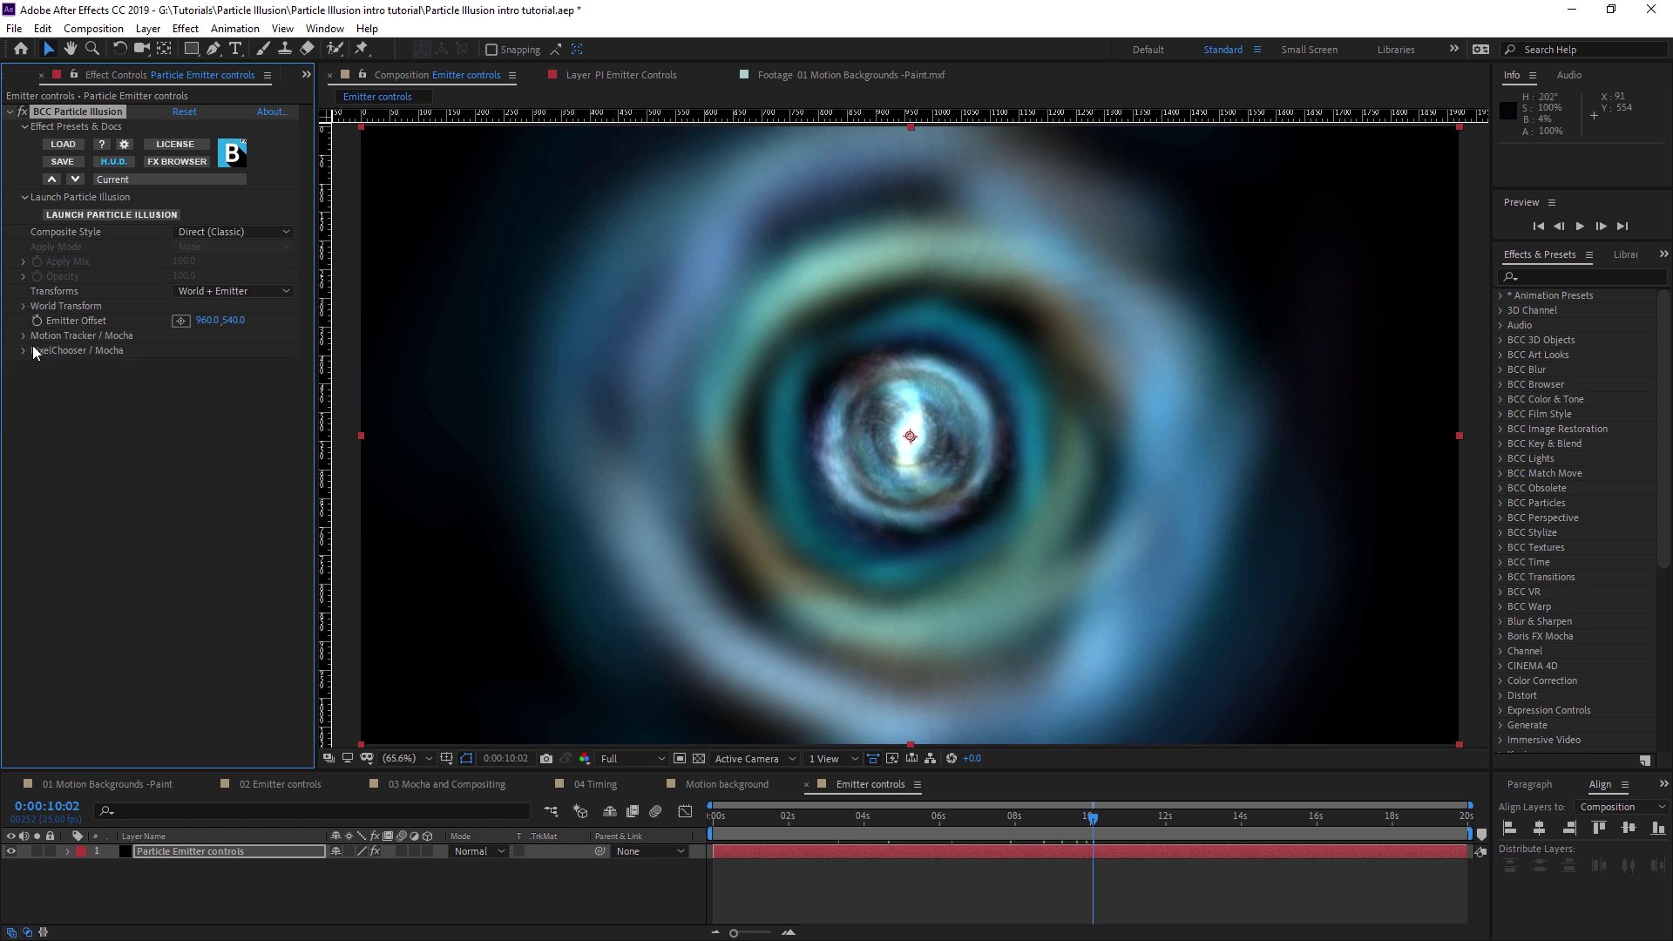
{"action": "left_click", "coordinate": [23, 307]}
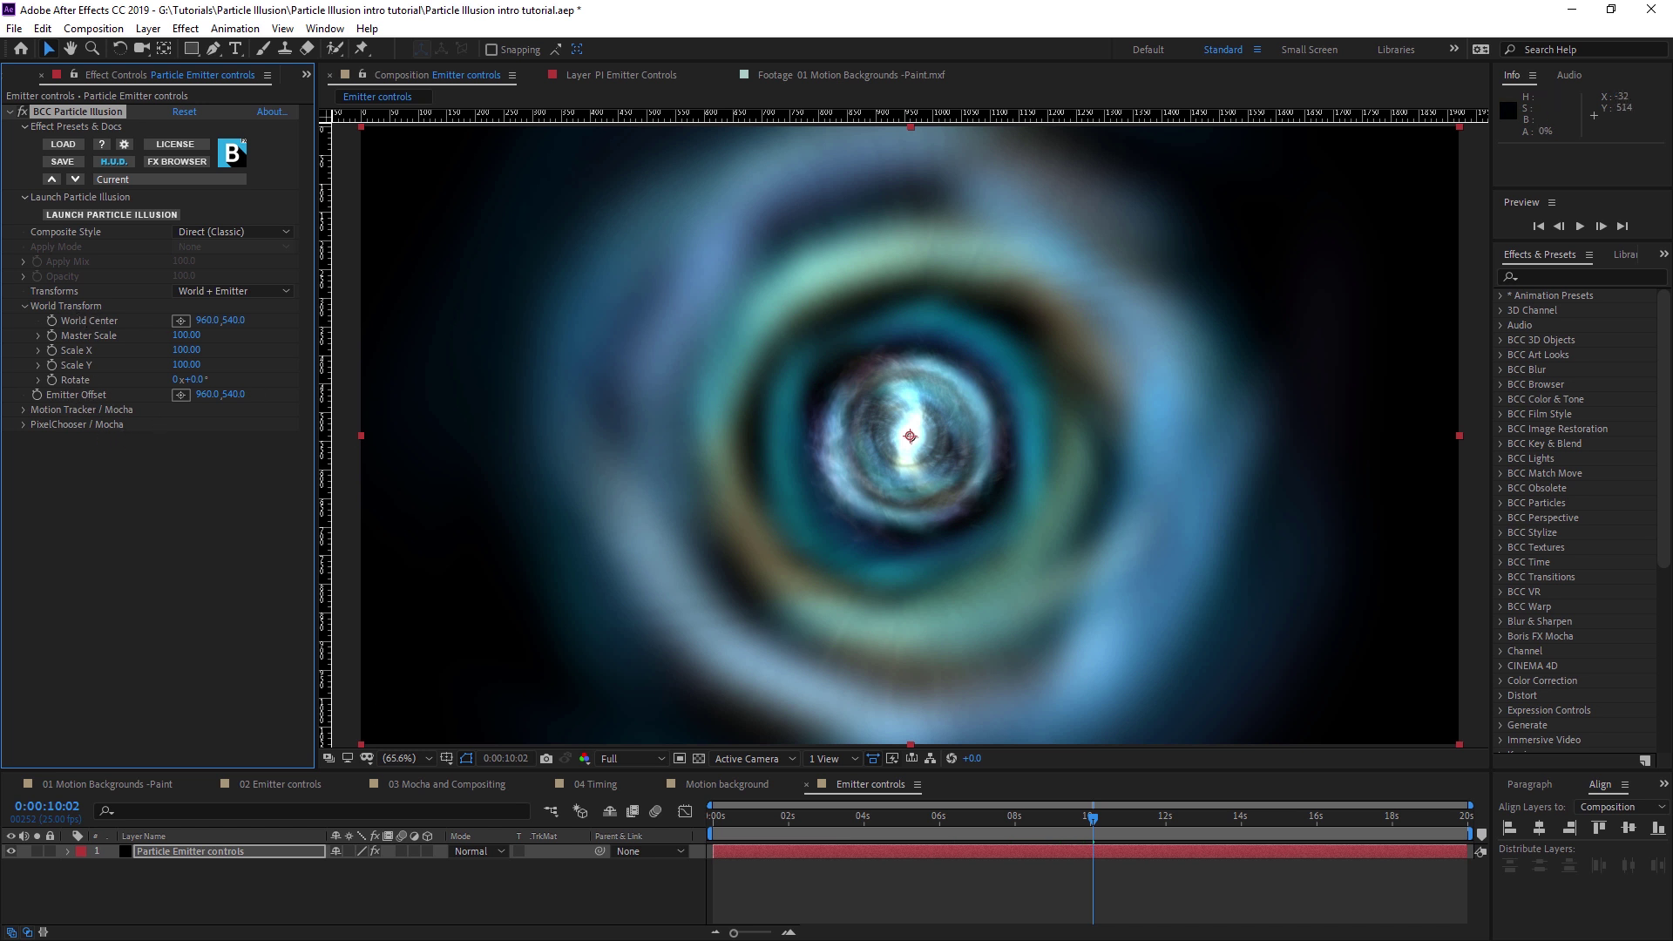
- Give World Center a wiggle(.3,150) expression and type wiggle(.2,500) for Emitter Offset
{"action": "left_click", "coordinate": [52, 321], "text": "alt"}
{"action": "type", "text": "wiggle(.3,3"}
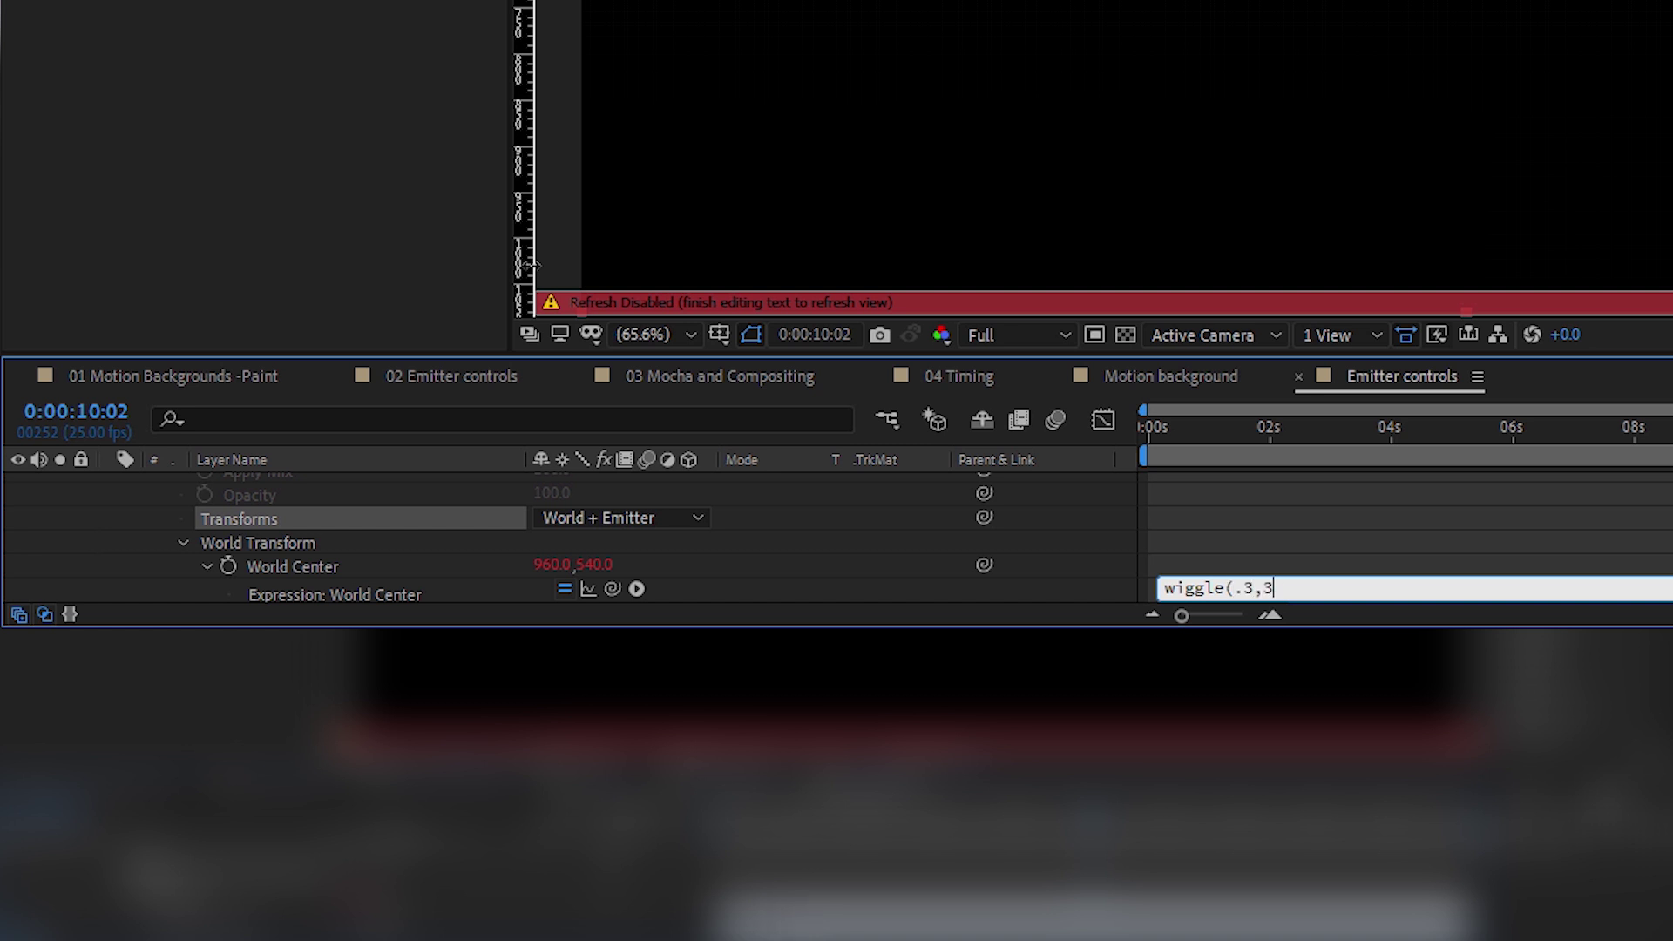
{"action": "type", "text": ")"}
{"action": "key", "text": "KP_Enter"}
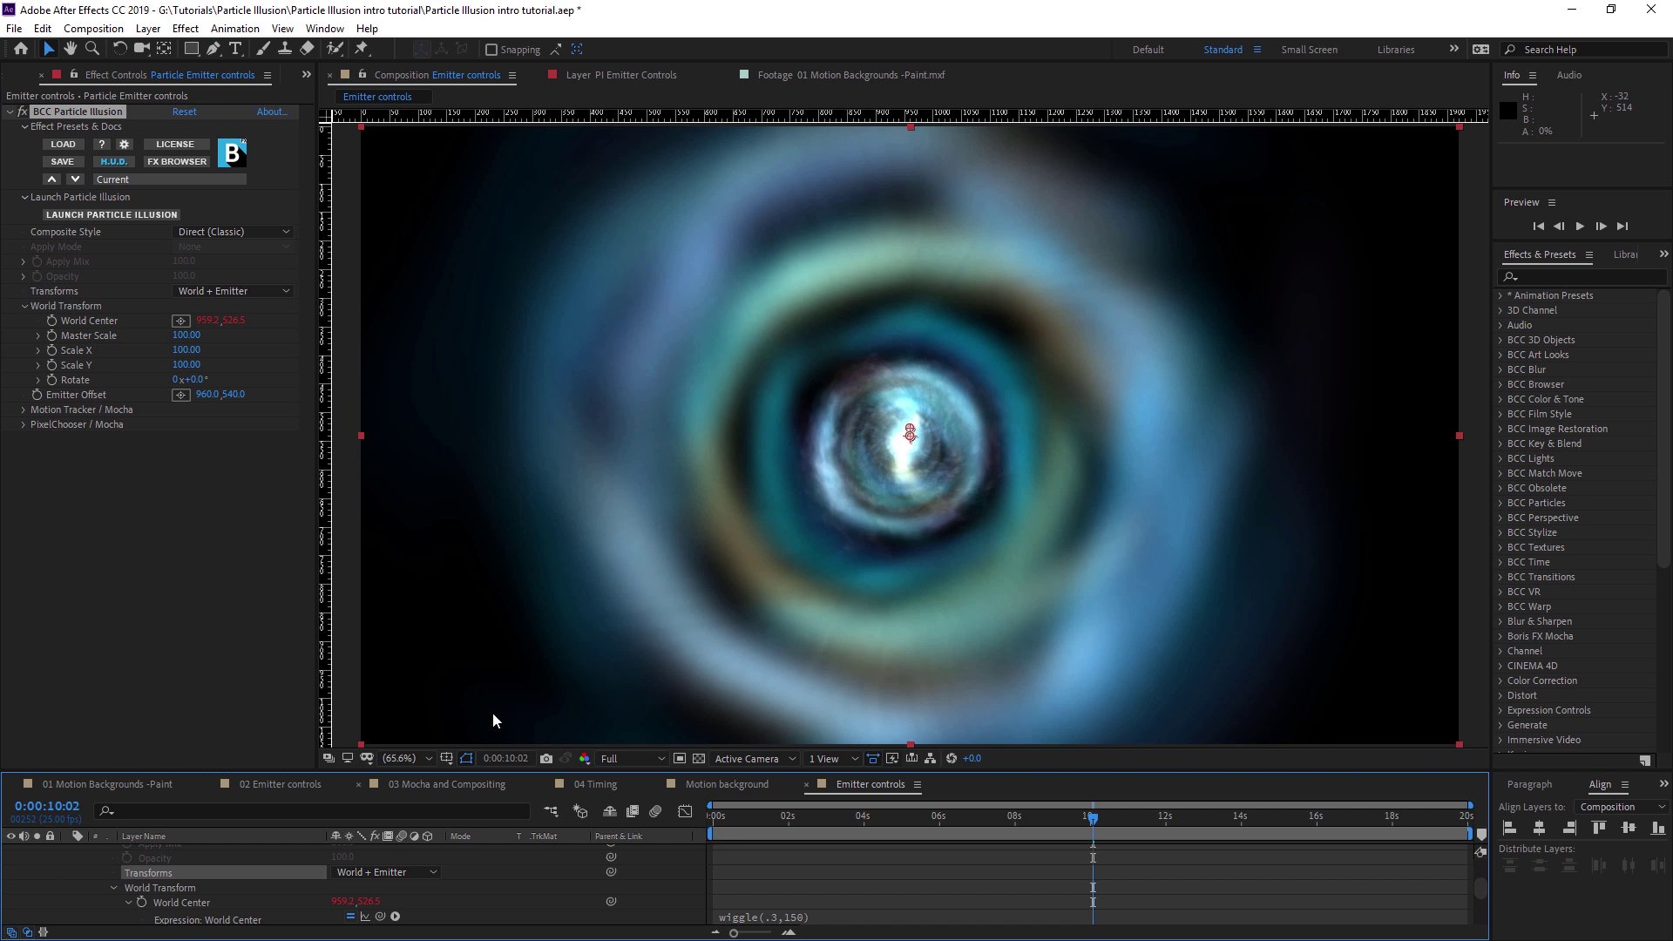
{"action": "left_click", "coordinate": [37, 394], "text": "alt"}
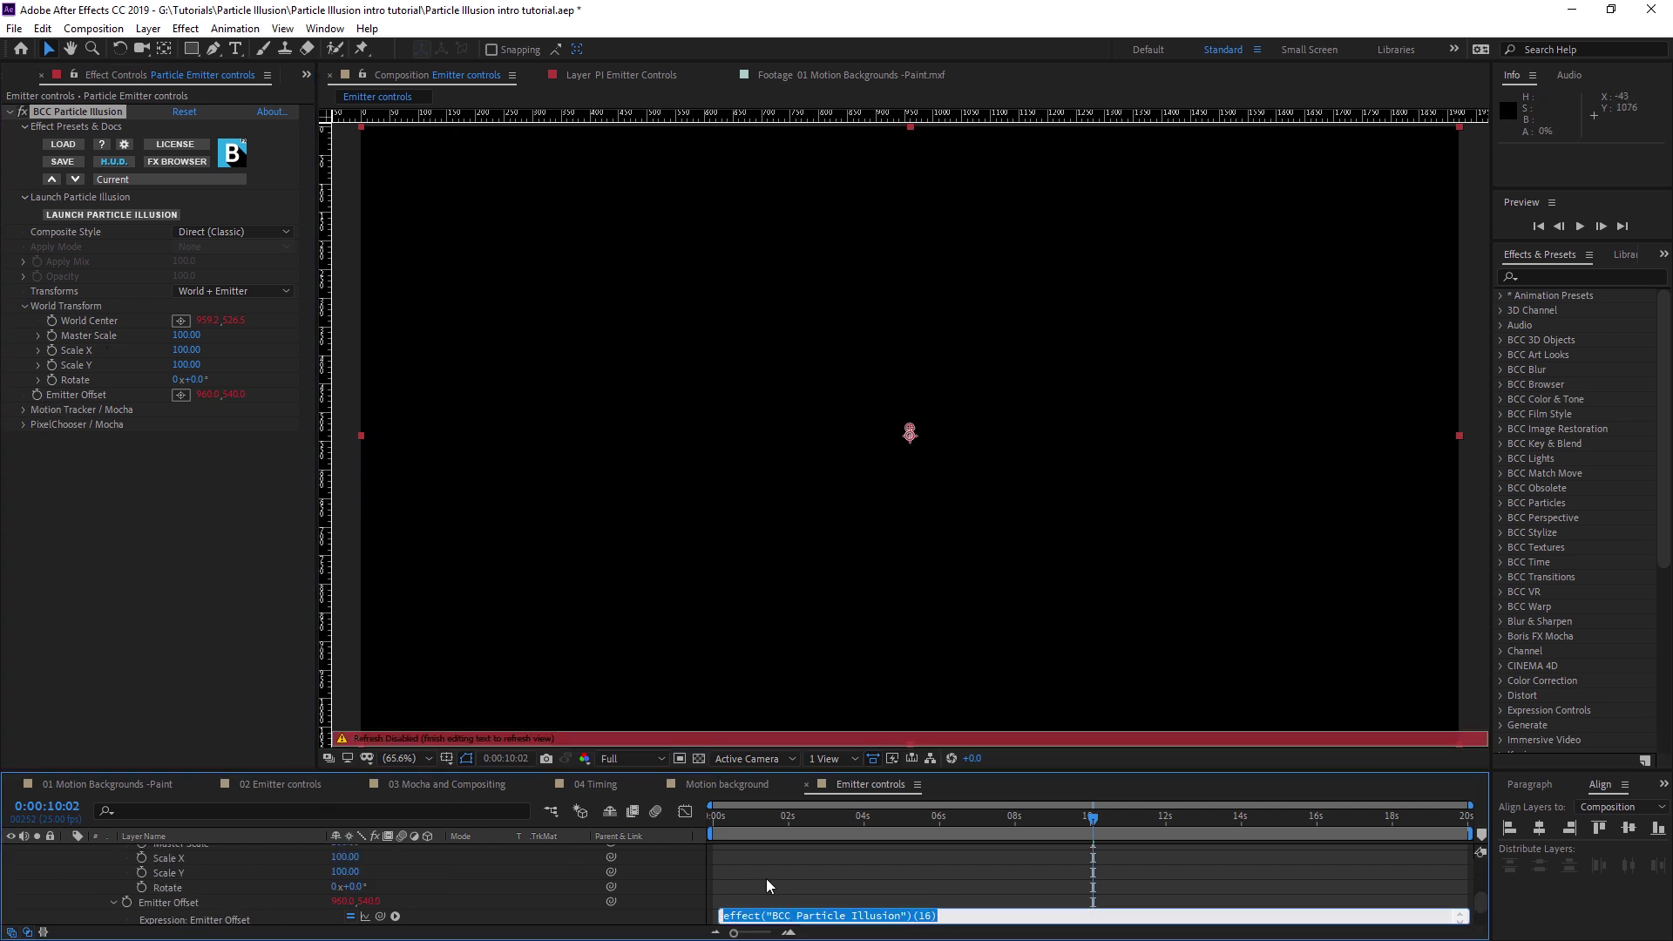
{"action": "type", "text": "wiggle("}
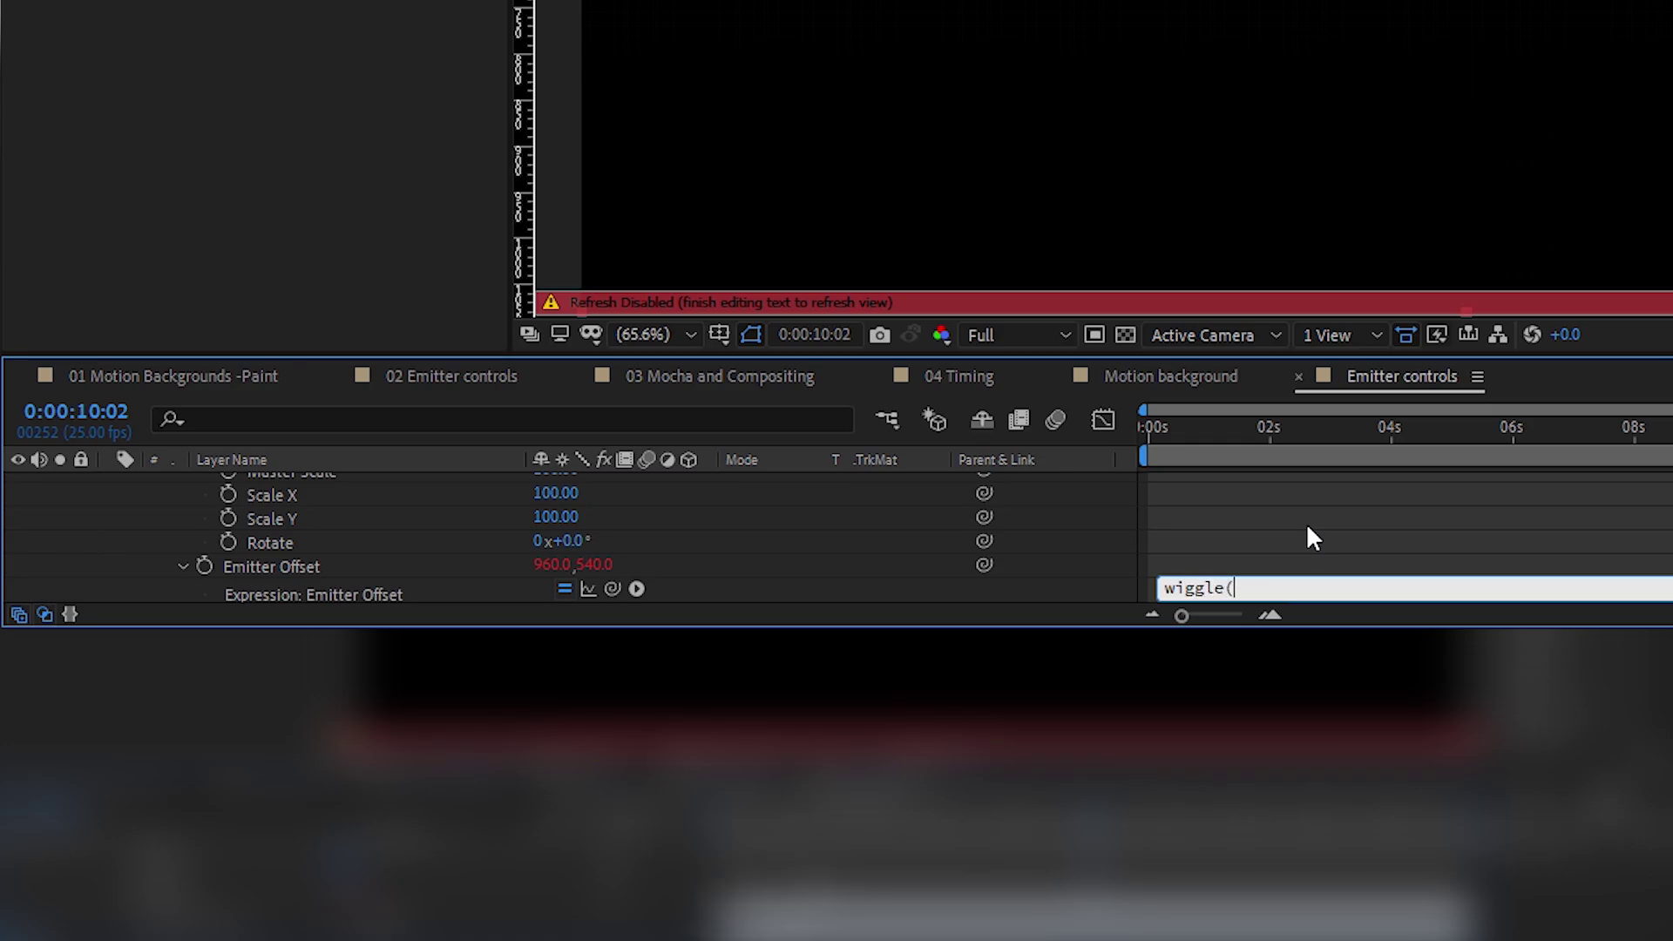
{"action": "type", "text": ".2"}
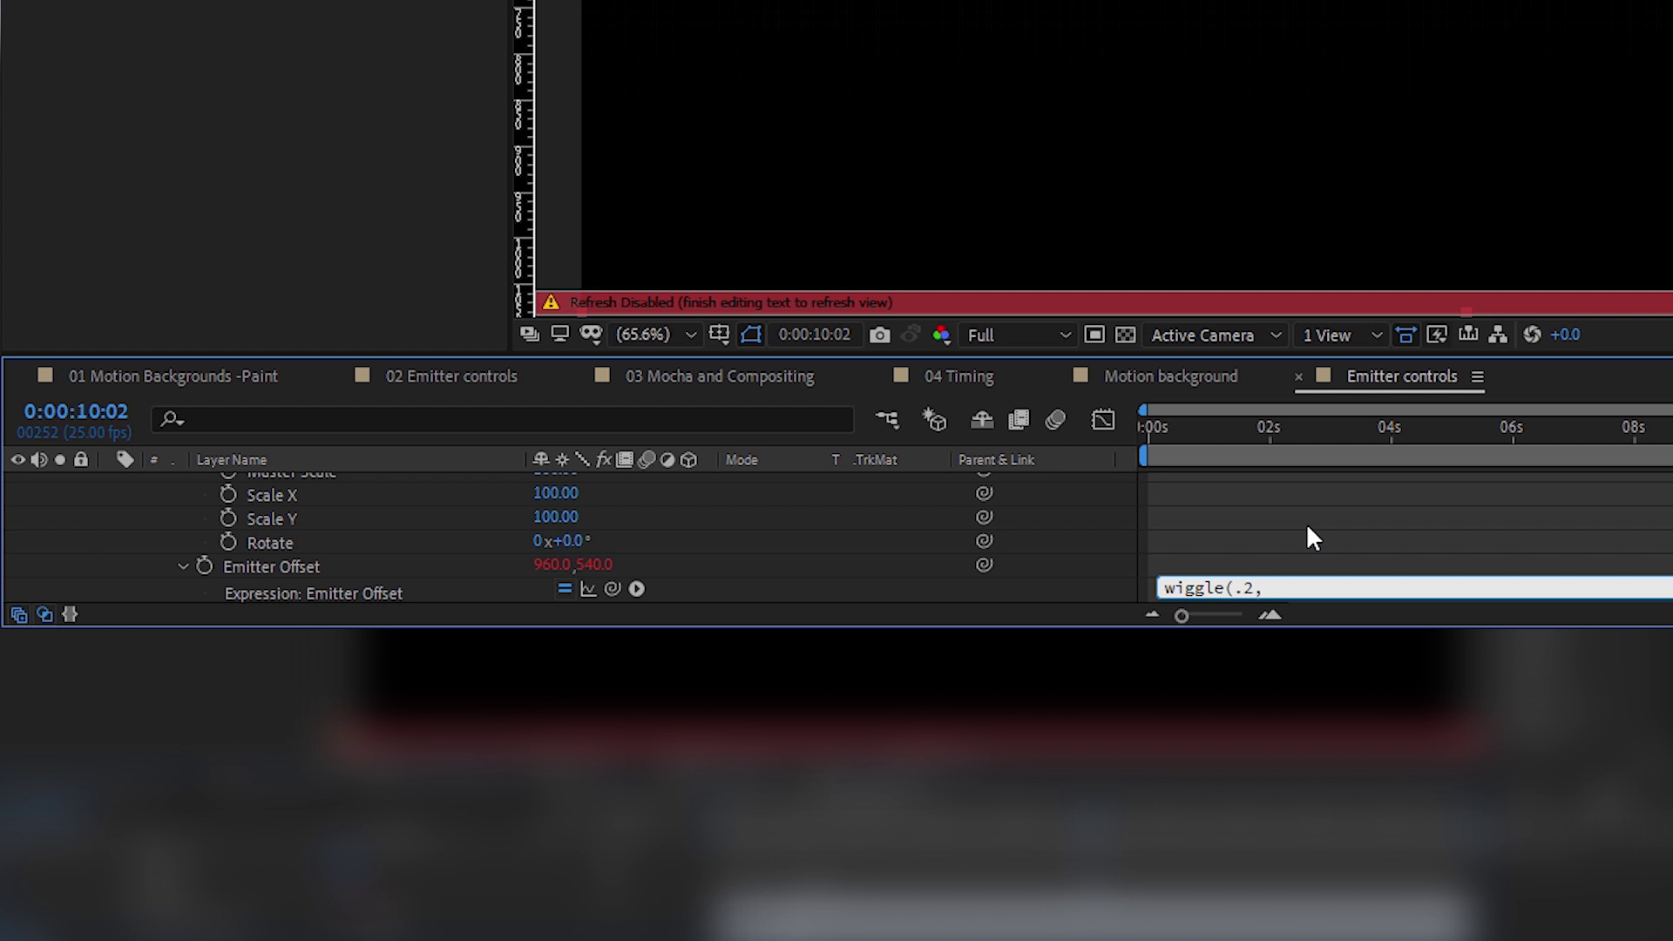
{"action": "type", "text": ",500)"}
- Commit the Emitter Offset wiggle(.2,500) expression and play the wiggling tunnel preview
{"action": "left_click", "coordinate": [1307, 527]}
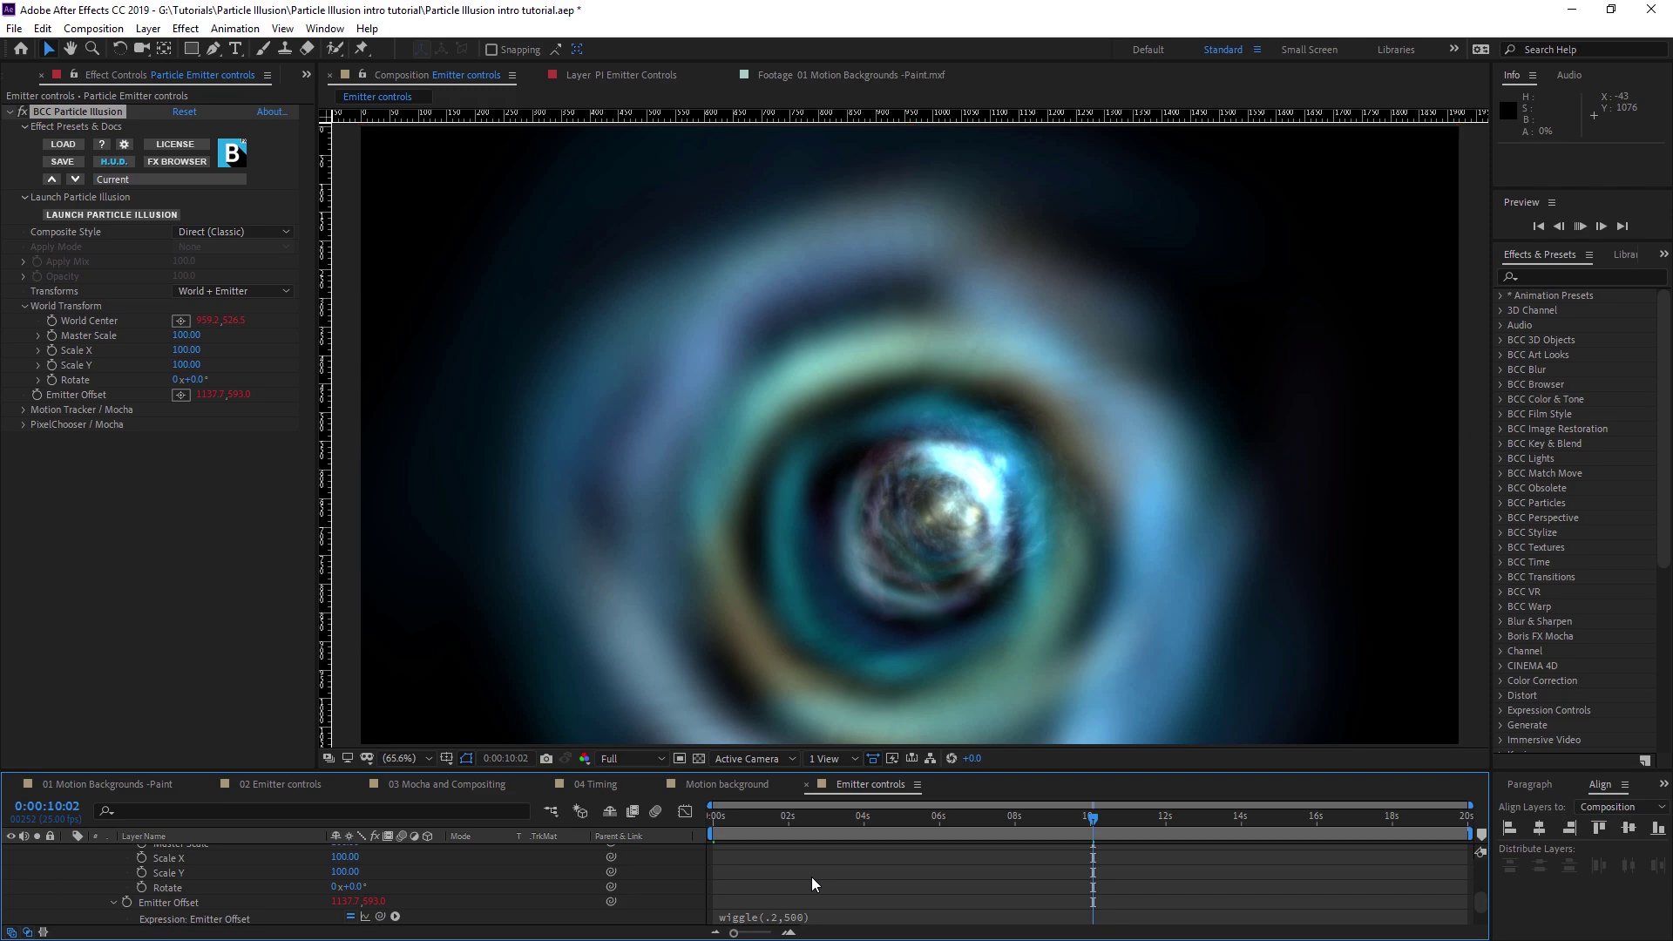
{"action": "key", "text": "space"}
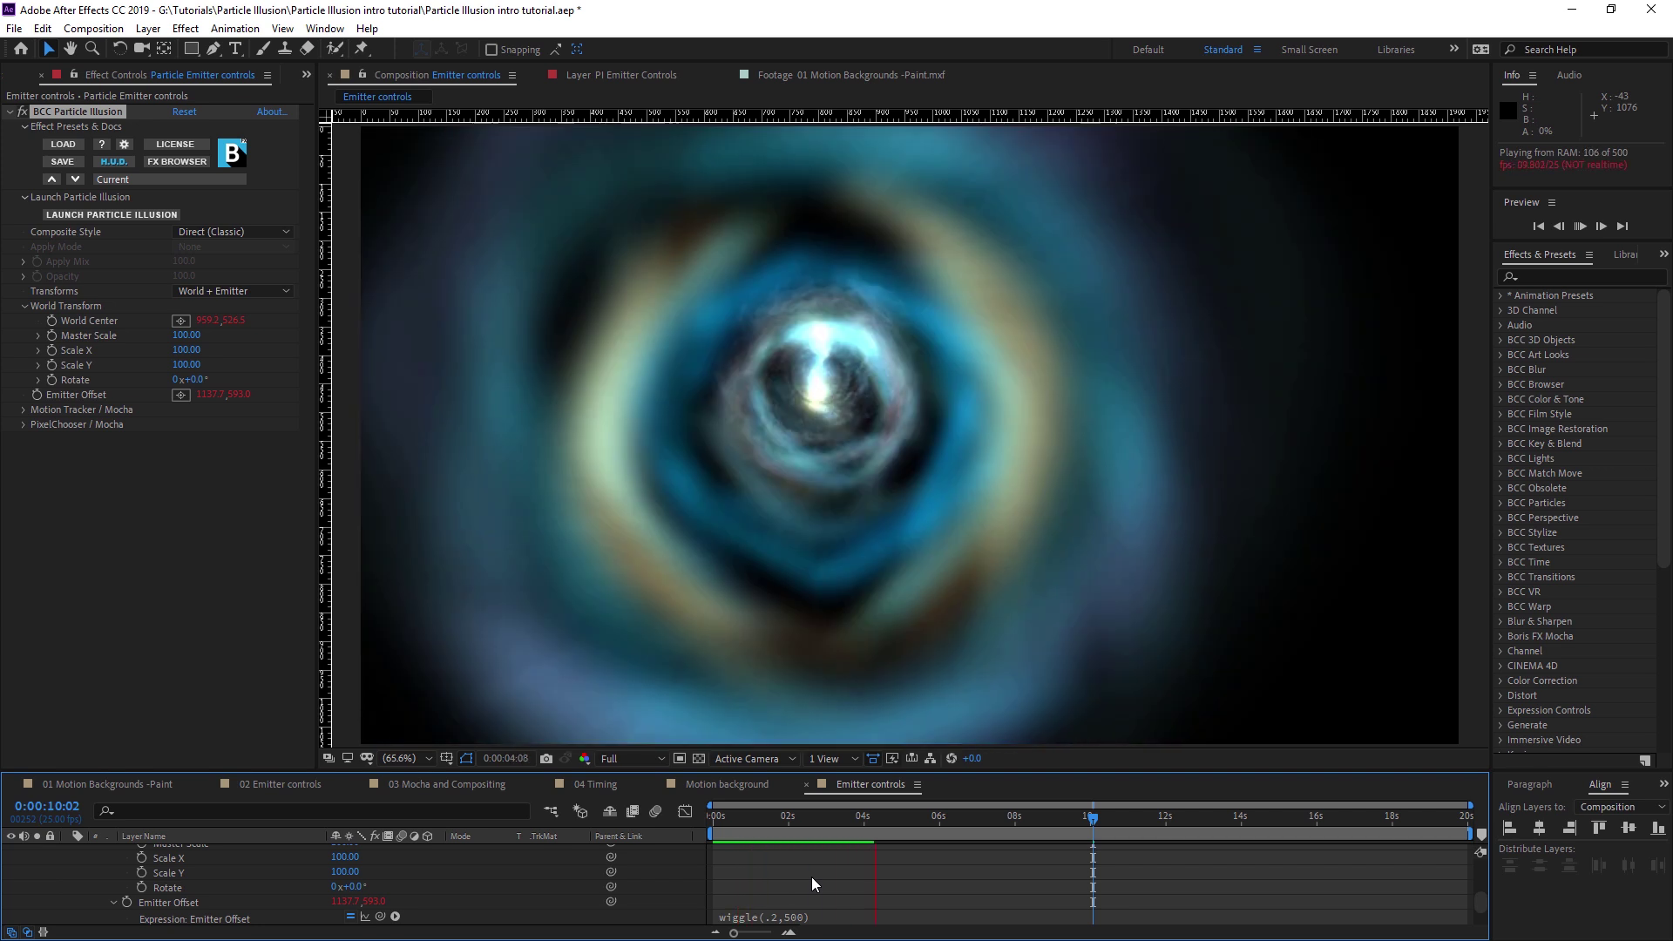